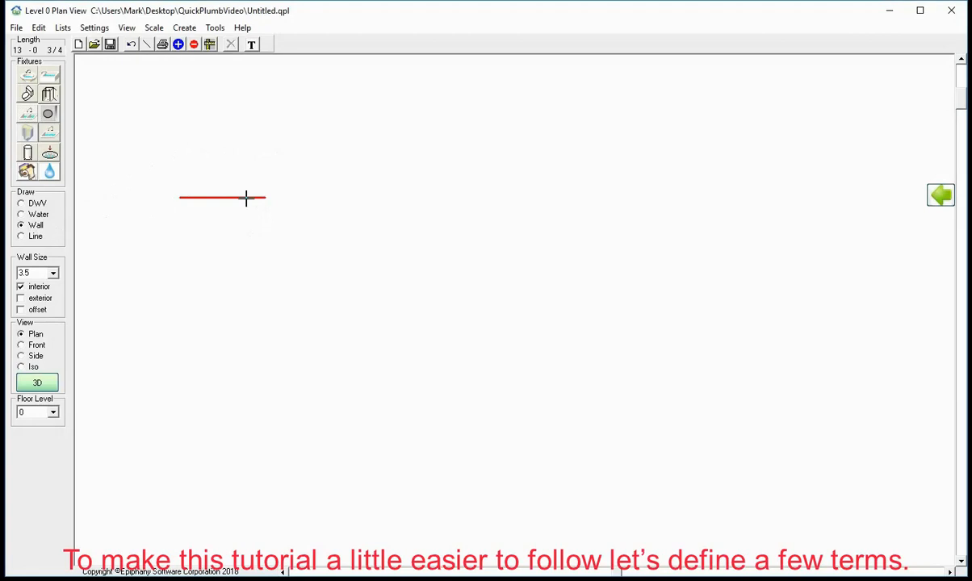
Delete the single horizontal wall from the plan.
click(245, 163)
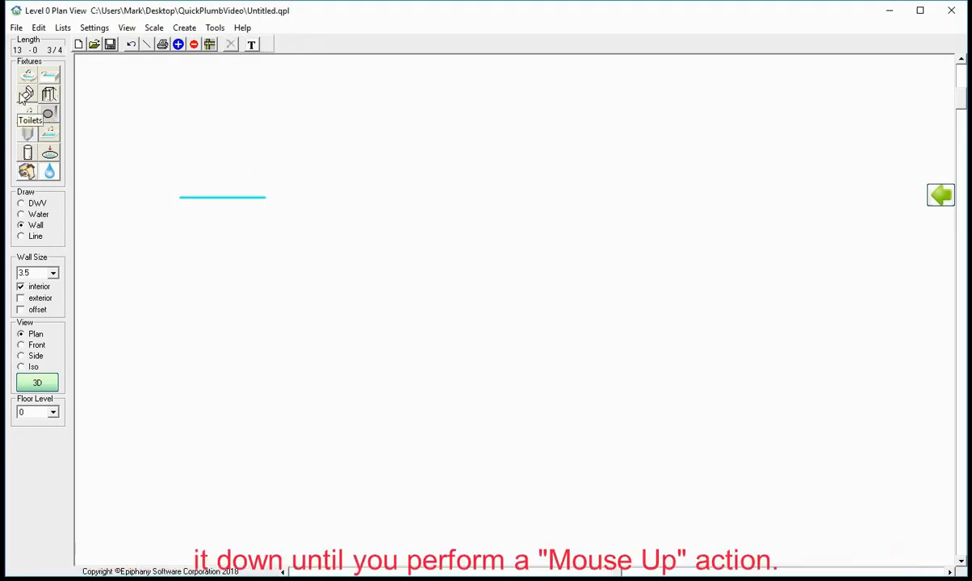
click(215, 198)
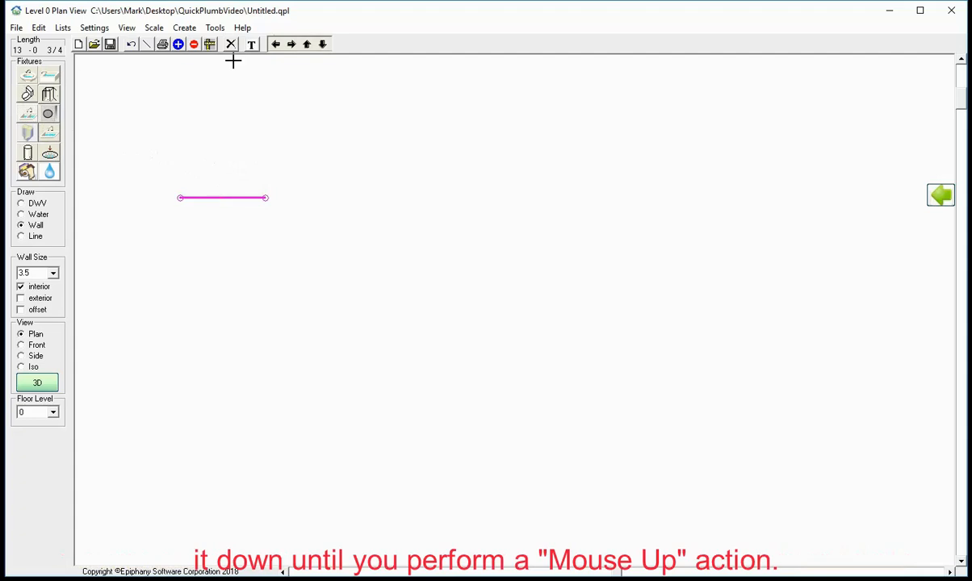
click(230, 46)
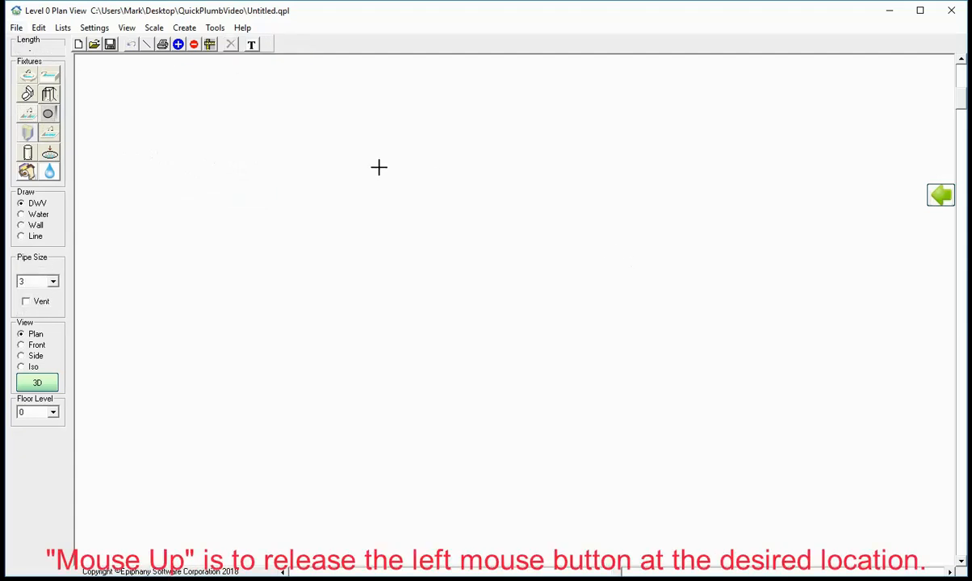
Draw a horizontal 3.5 interior wall about 13 feet long, then select it and delete it.
click(35, 225)
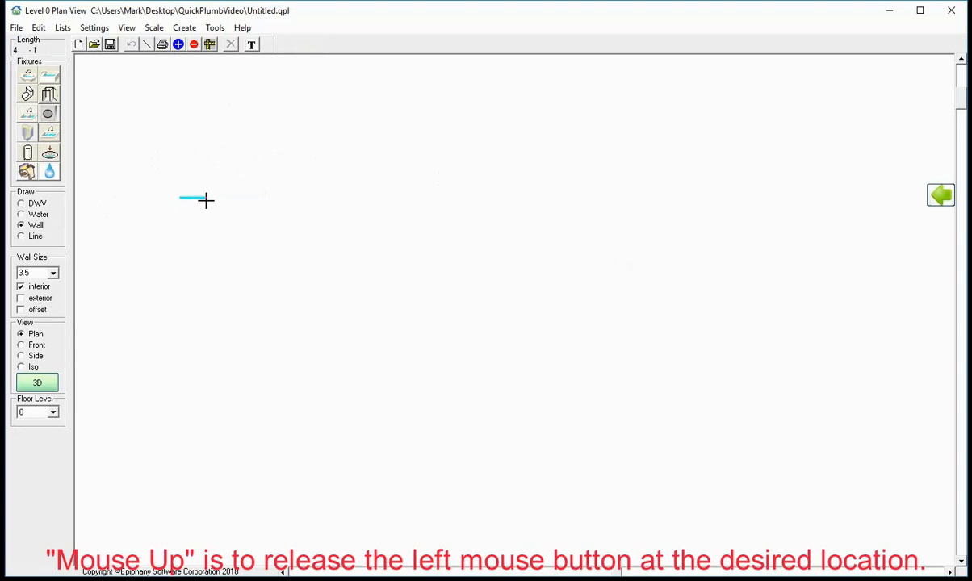
drag(201, 198, 248, 202)
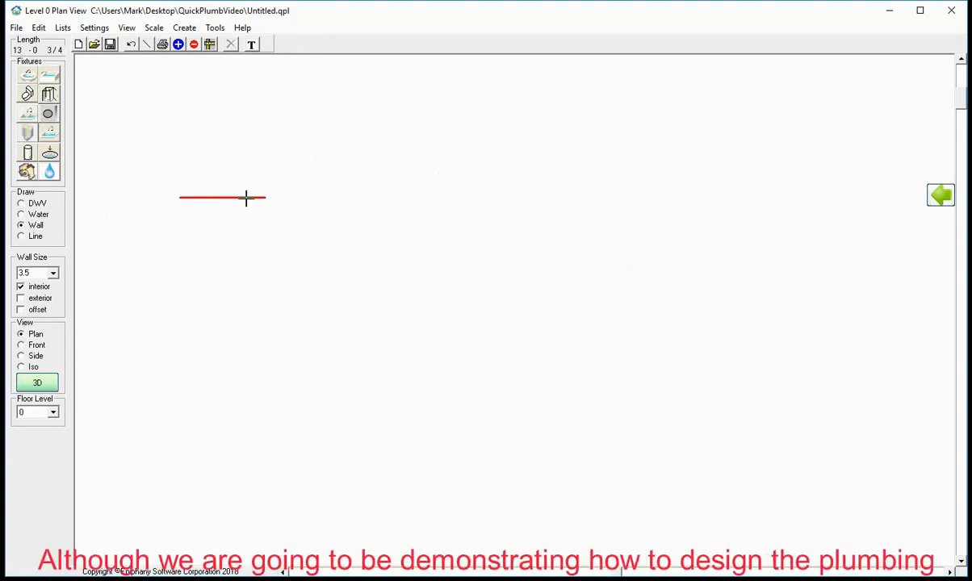
click(246, 198)
click(241, 162)
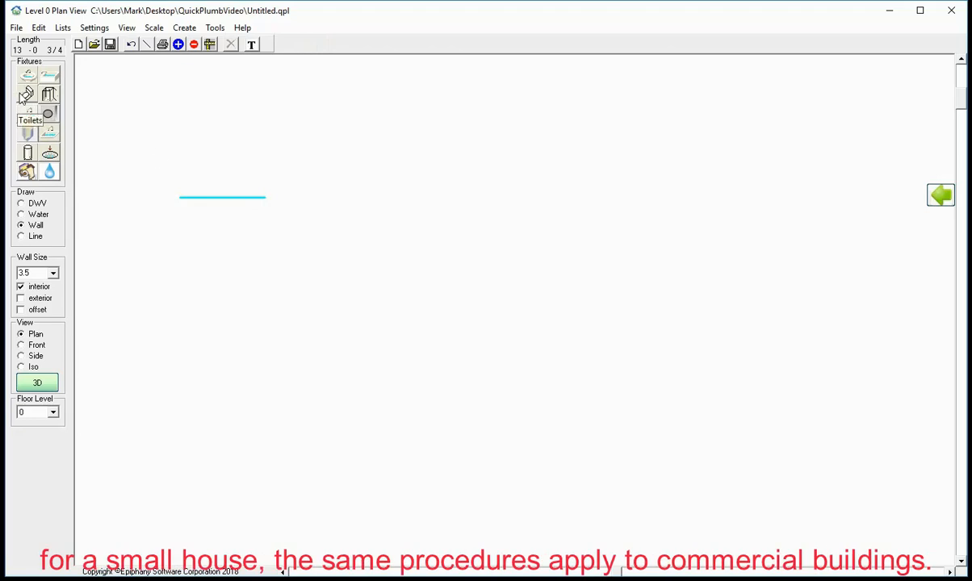
click(215, 197)
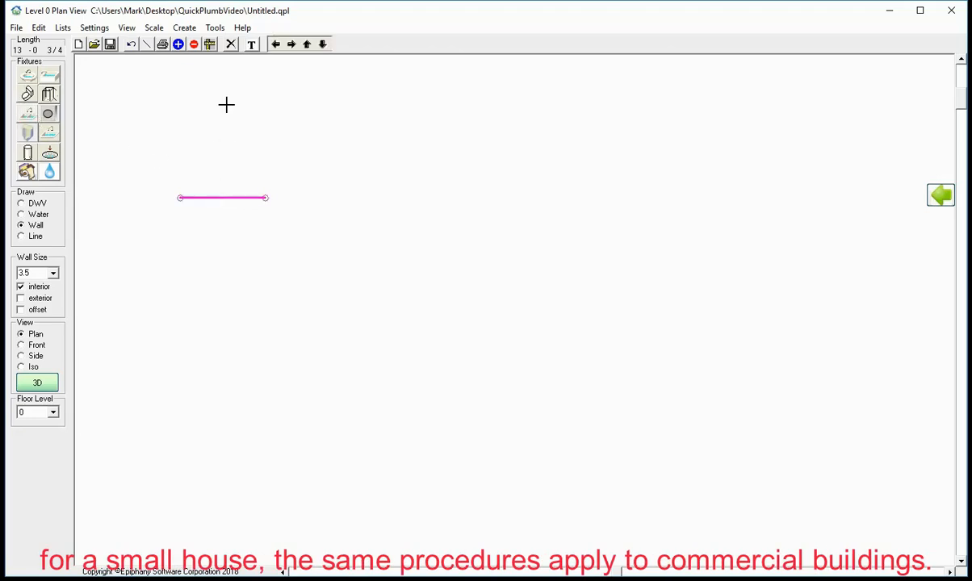
click(230, 45)
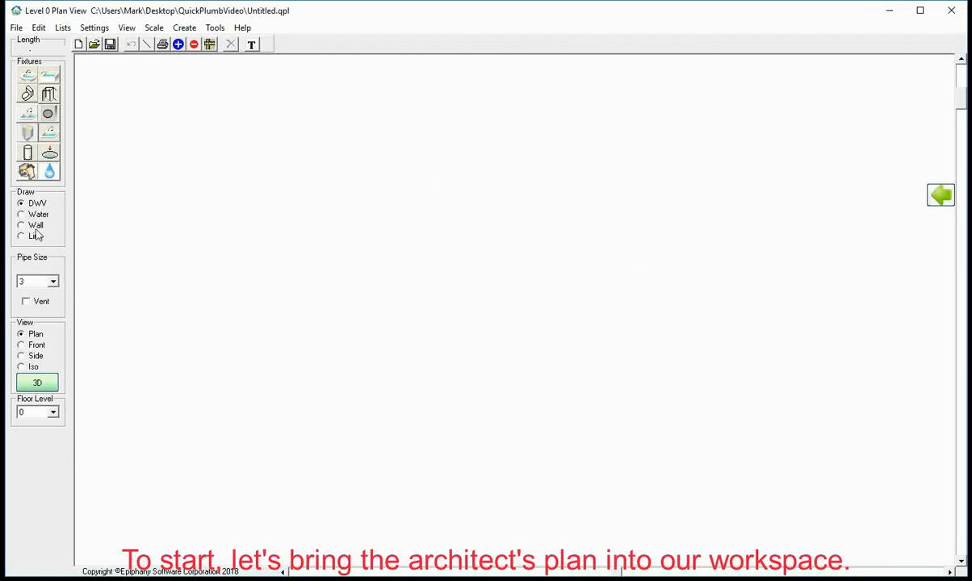
Start a PDF plan import and open the final plans PDF dated 1-25-18 from the QuickPlumbVideo folder.
click(34, 227)
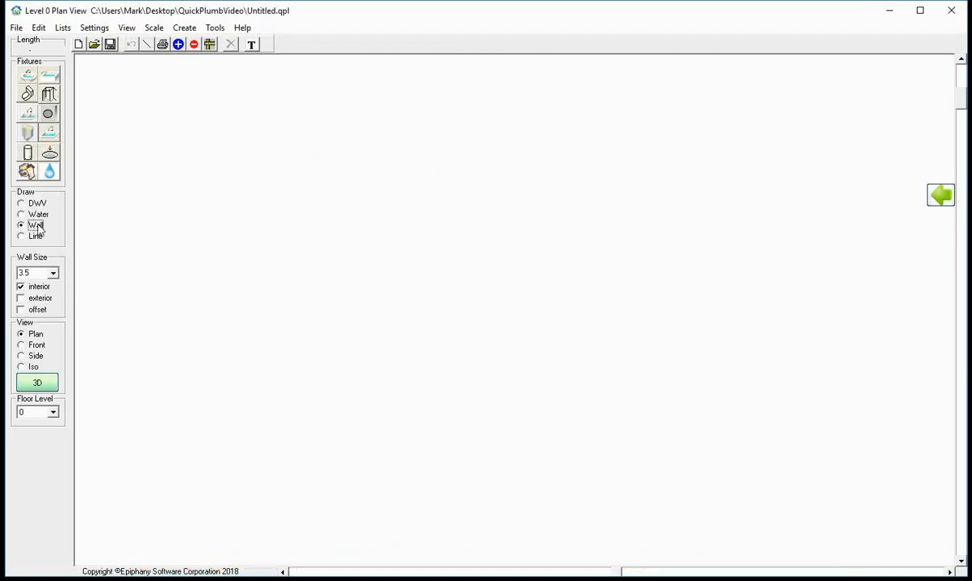
click(16, 29)
mouse_move(113, 77)
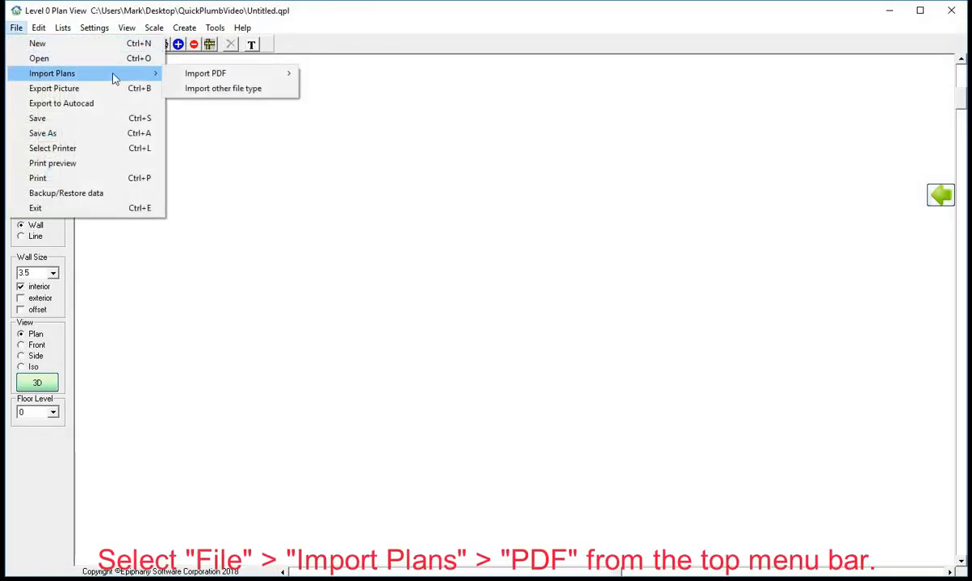
mouse_move(204, 78)
click(329, 72)
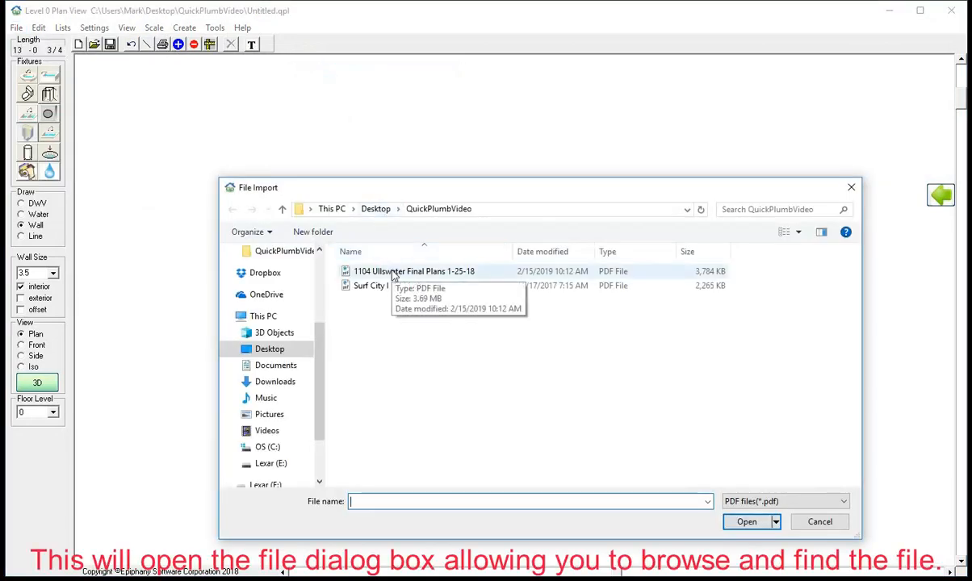
double_click(393, 273)
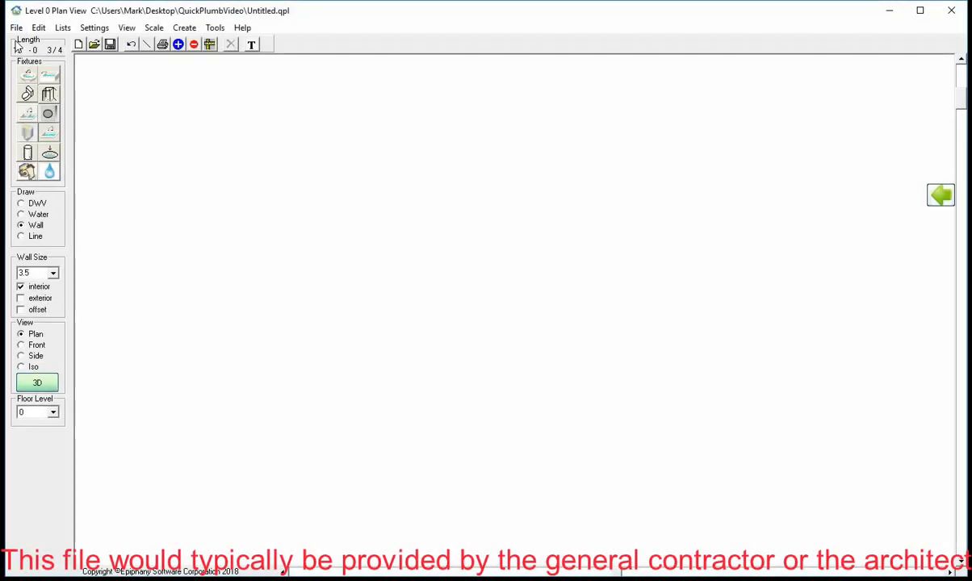
click(16, 28)
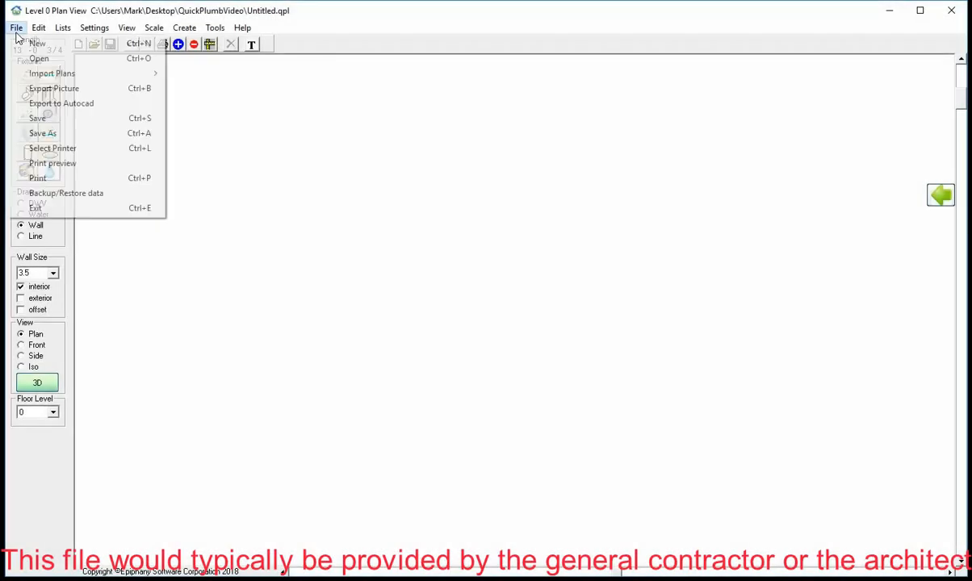
mouse_move(77, 77)
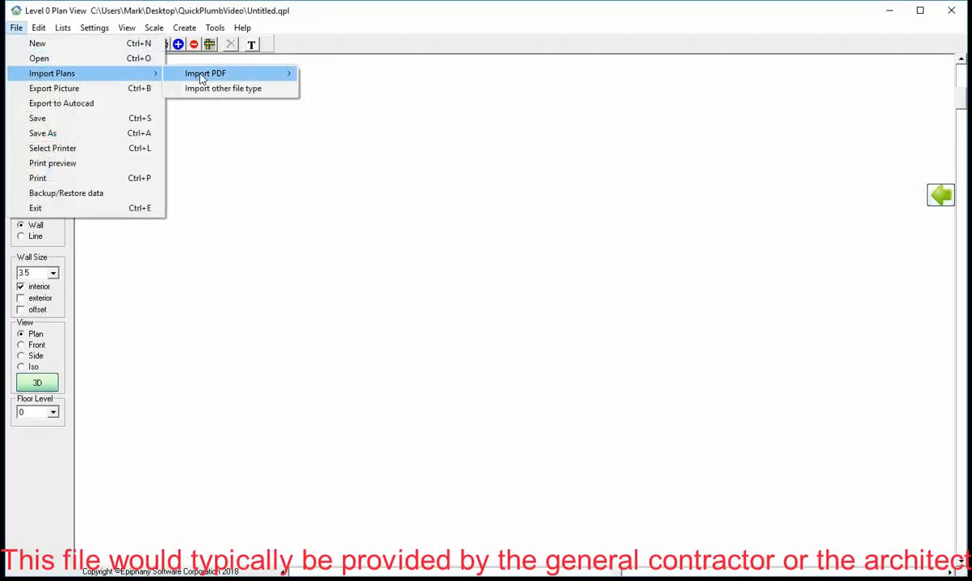
mouse_move(204, 75)
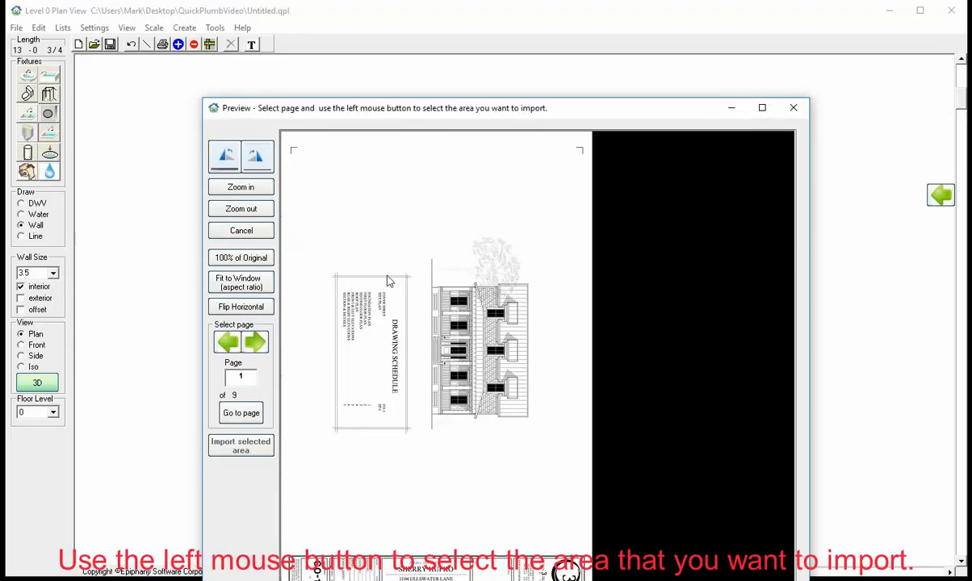
Go to page 4, rotate it counter-clockwise to upright, and import the area around the first floor plan.
click(255, 344)
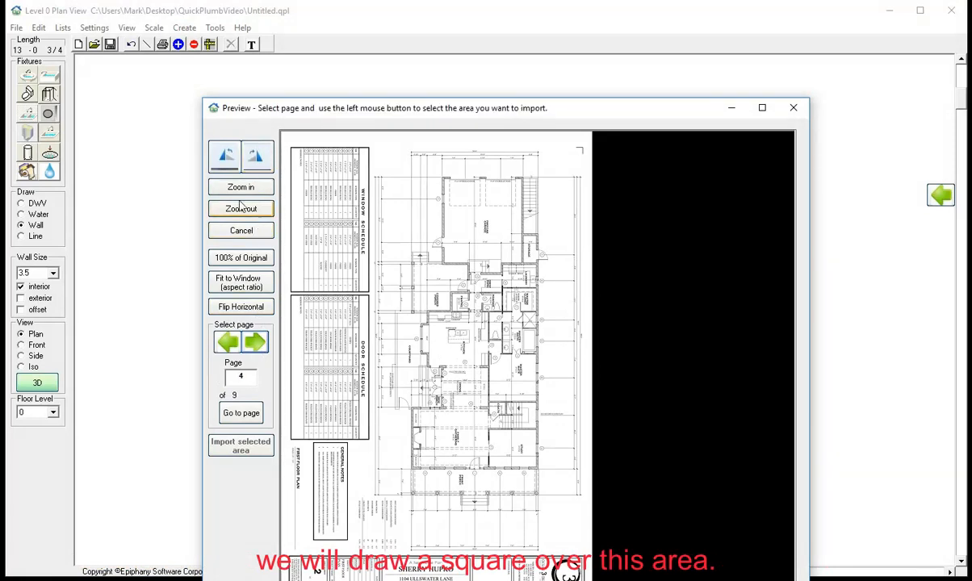
click(227, 158)
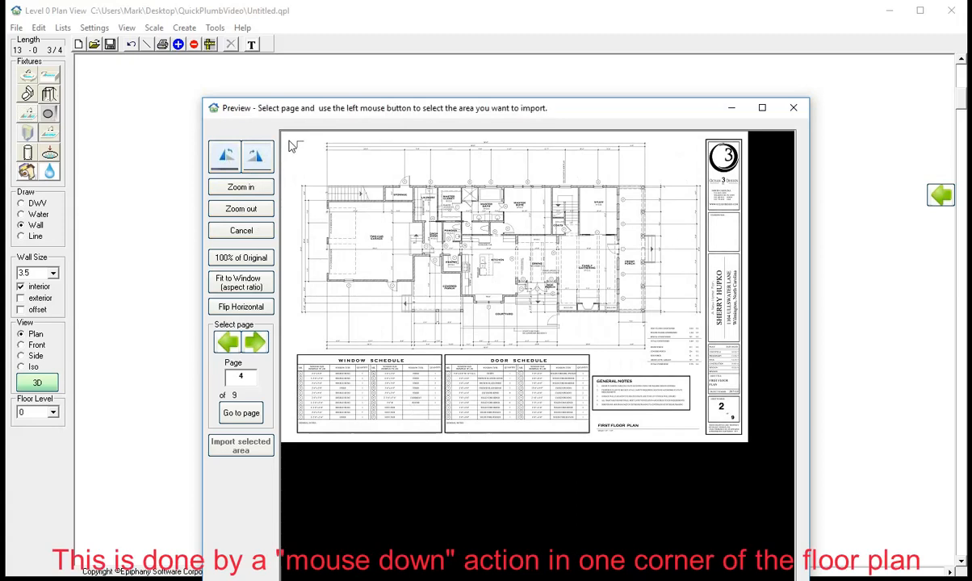
drag(290, 139, 704, 352)
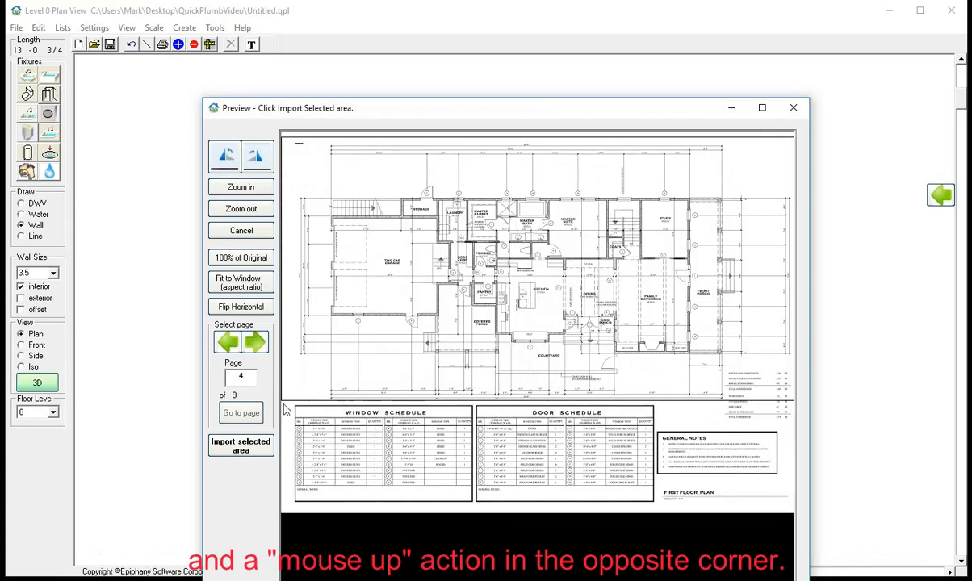
click(247, 450)
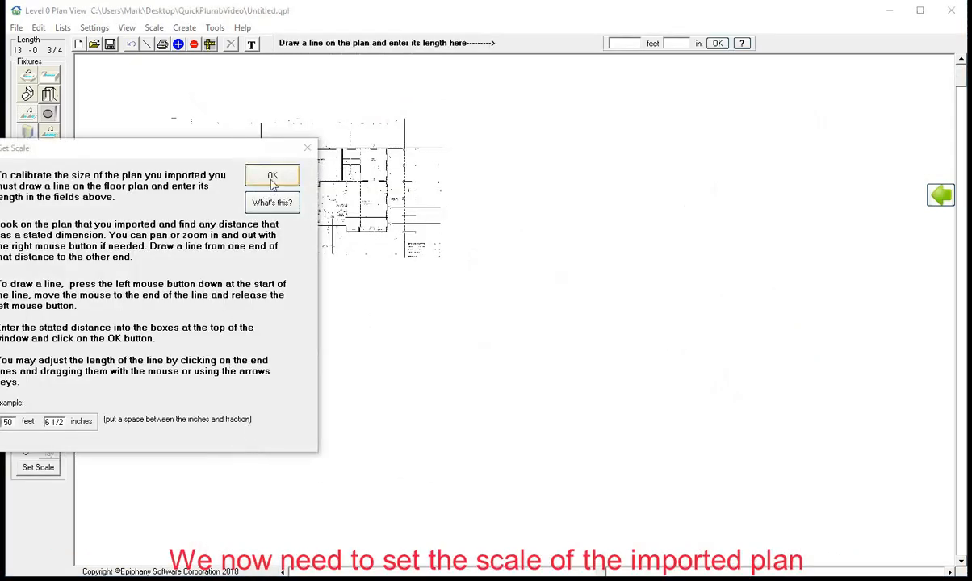
Dismiss the scale instructions and draw a horizontal calibration line spanning the plan's 90'-0" dimension.
drag(203, 155, 746, 207)
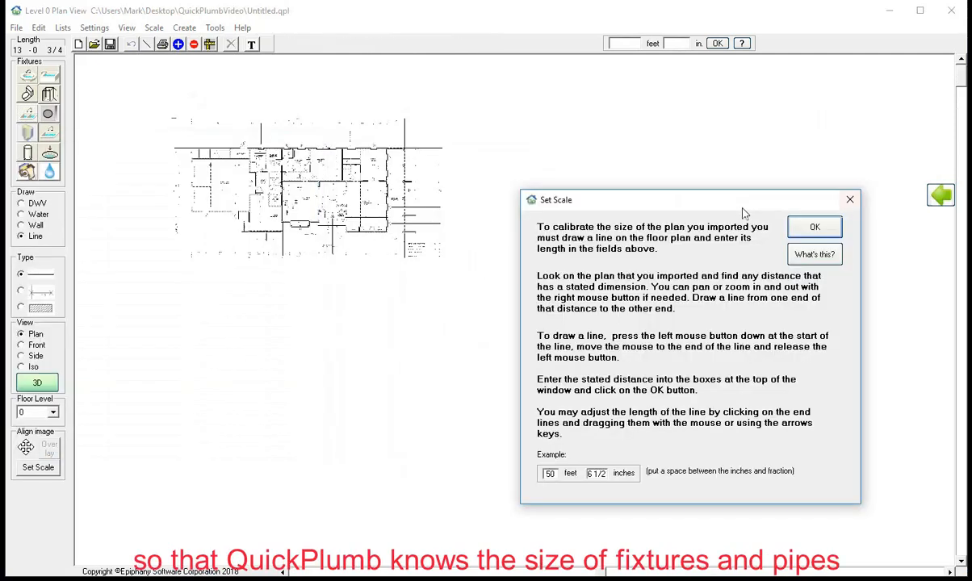
click(815, 229)
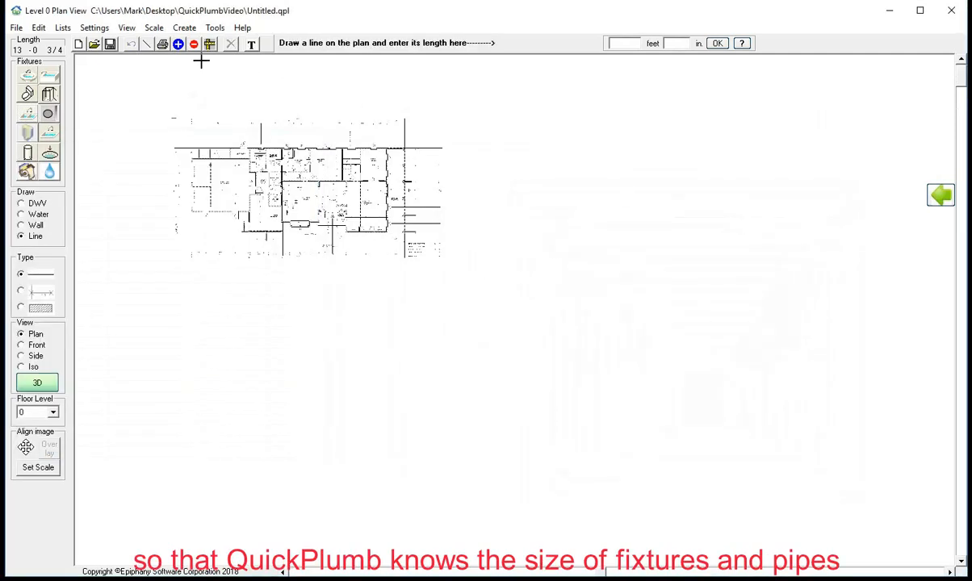
scroll(194, 89, up, 3)
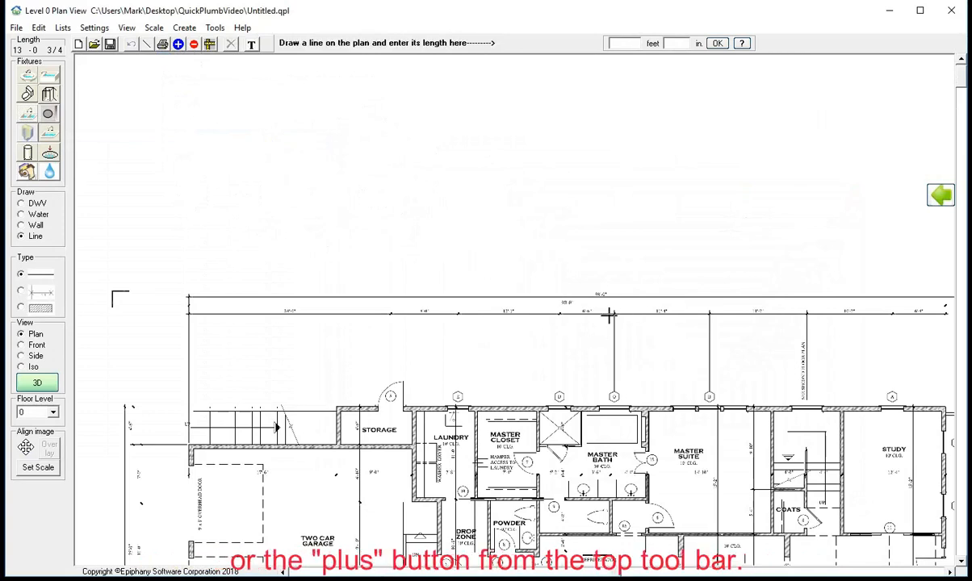
scroll(609, 316, up, 2)
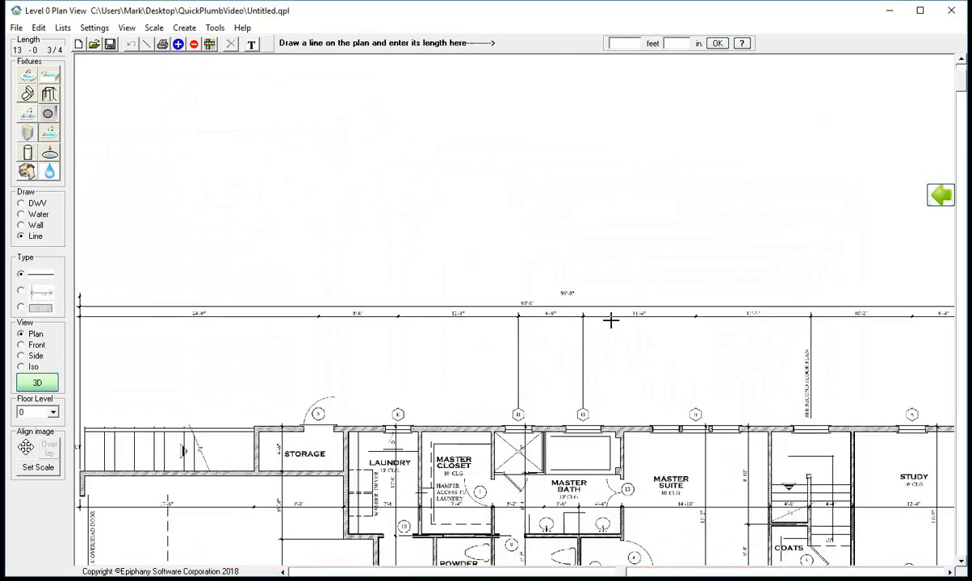
scroll(557, 298, up, 5)
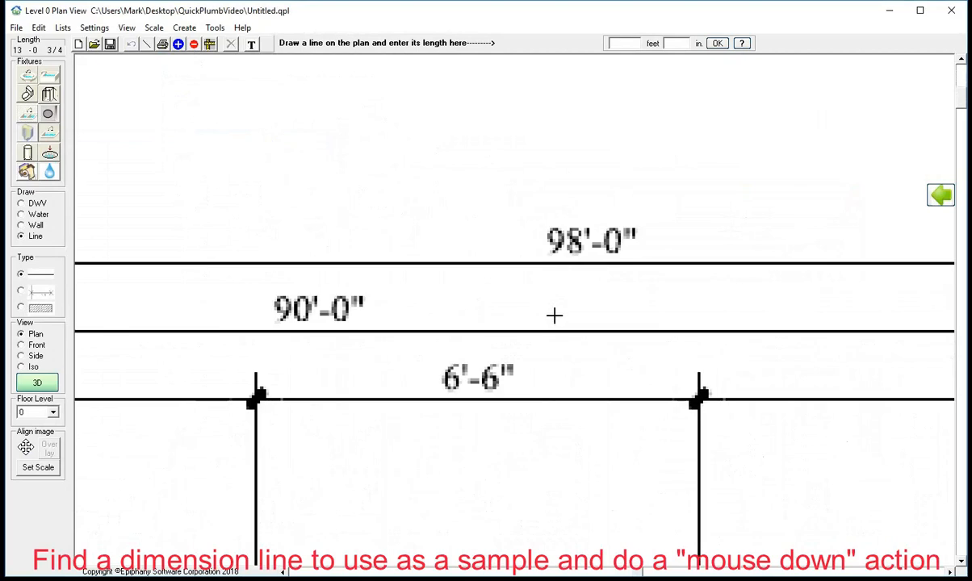
scroll(581, 320, down, 2)
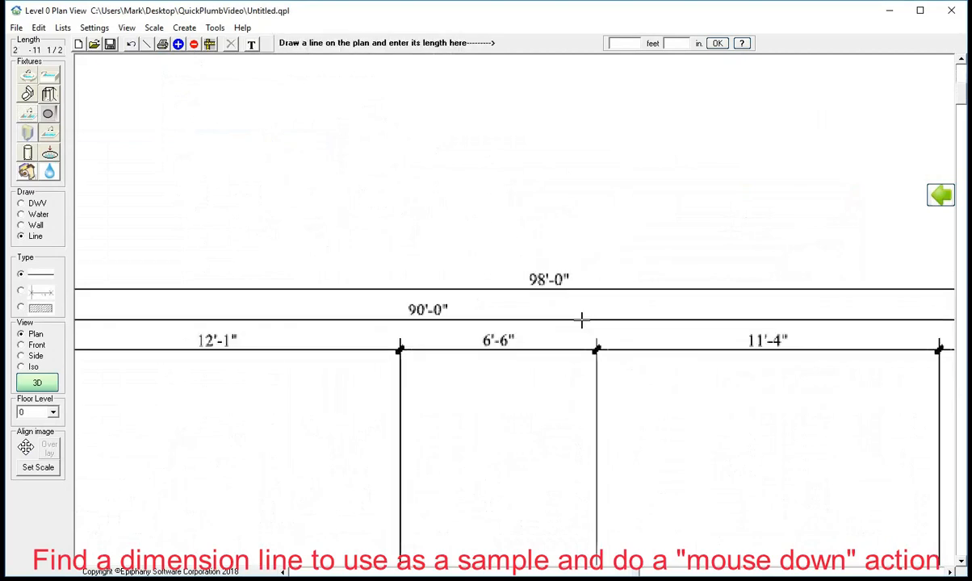
scroll(581, 320, down, 4)
scroll(580, 320, down, 1)
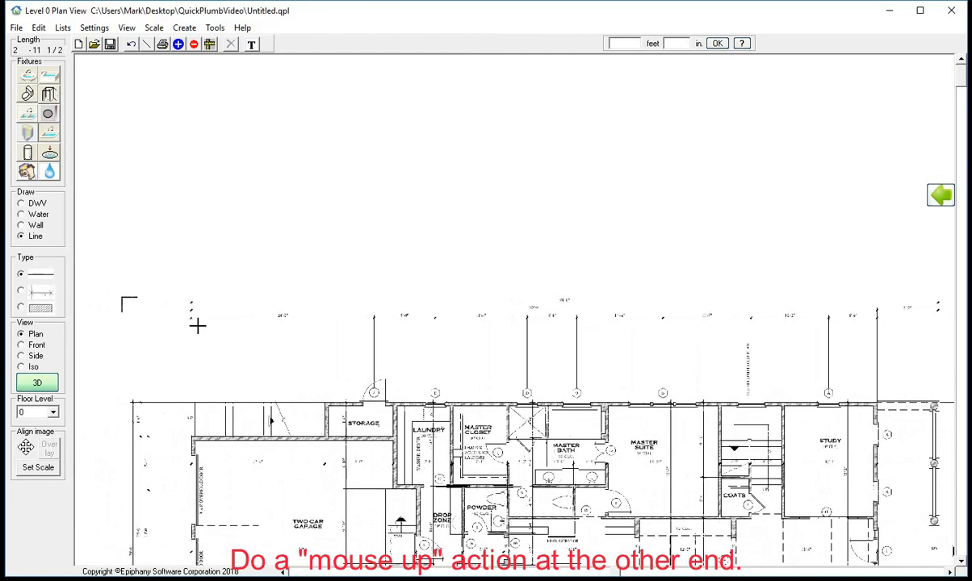
scroll(595, 360, up, 1)
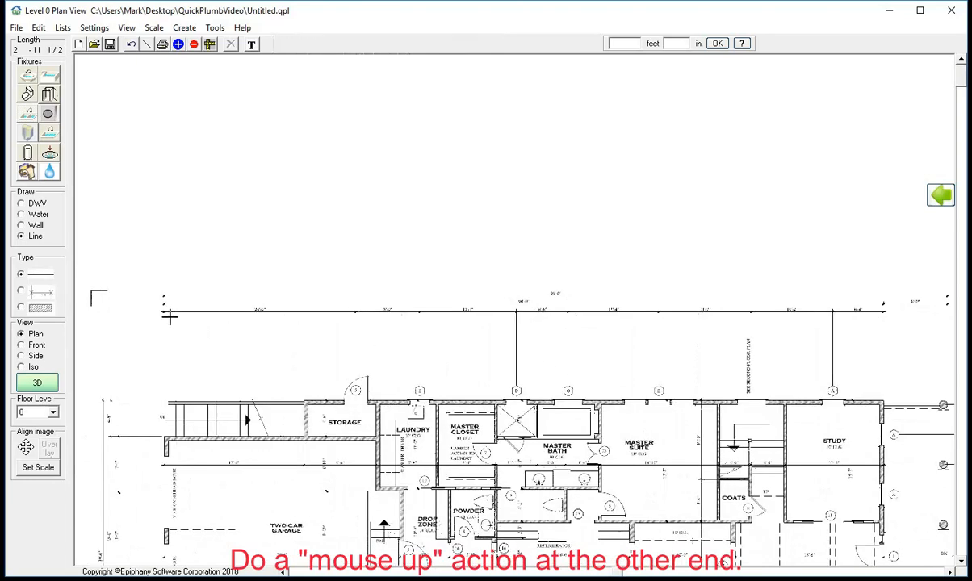
scroll(363, 331, up, 1)
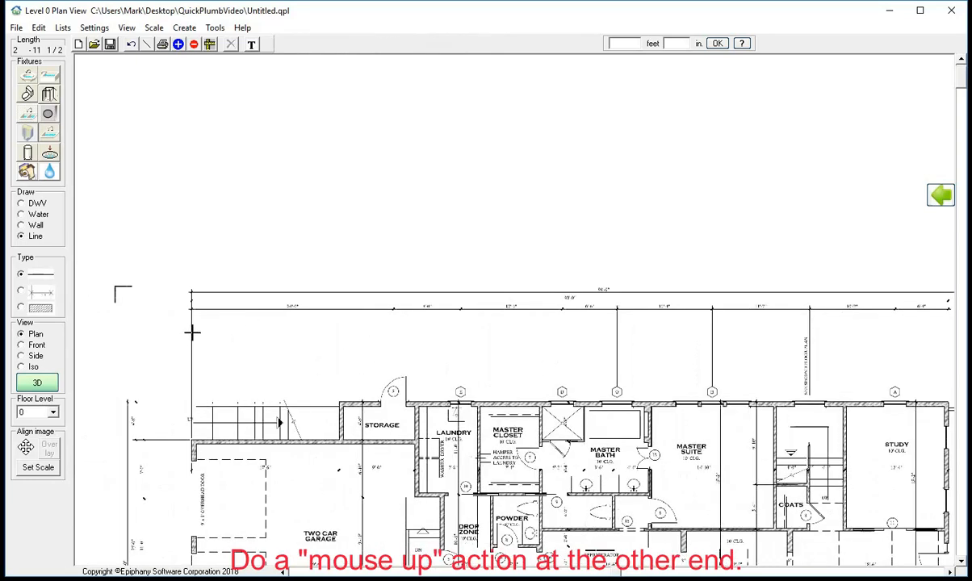
drag(191, 331, 850, 325)
Fine-tune the calibration line's end near the study so it aligns with the end of the 90'-0" dimension.
scroll(851, 326, up, 2)
scroll(776, 345, up, 2)
click(712, 340)
mouse_move(712, 340)
mouse_down()
mouse_move(701, 340)
mouse_move(718, 341)
mouse_move(710, 344)
mouse_up()
click(669, 347)
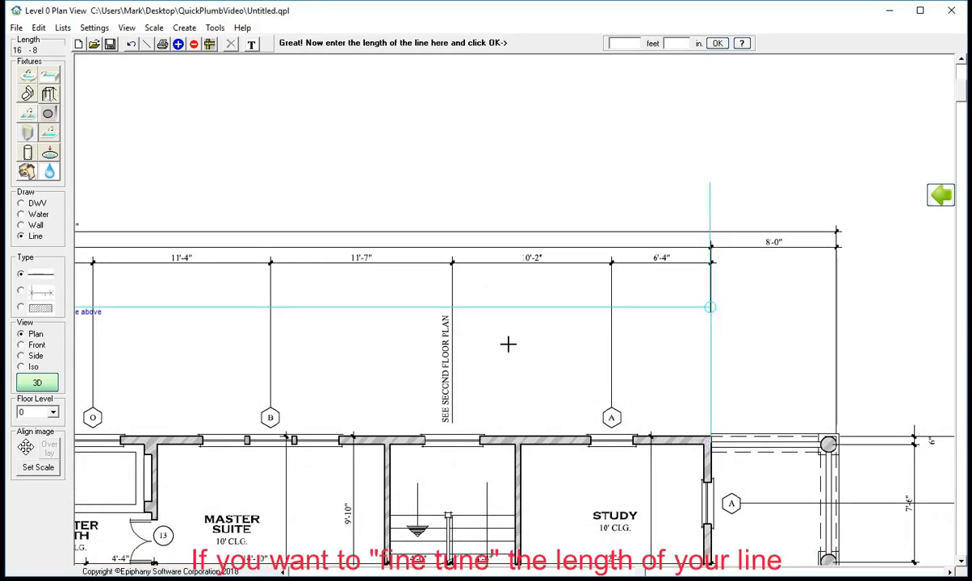
Fine-tune the calibration line's other end near the garage stairs so it aligns with the start of the 90'-0" dimension.
scroll(466, 339, down, 3)
scroll(202, 313, down, 3)
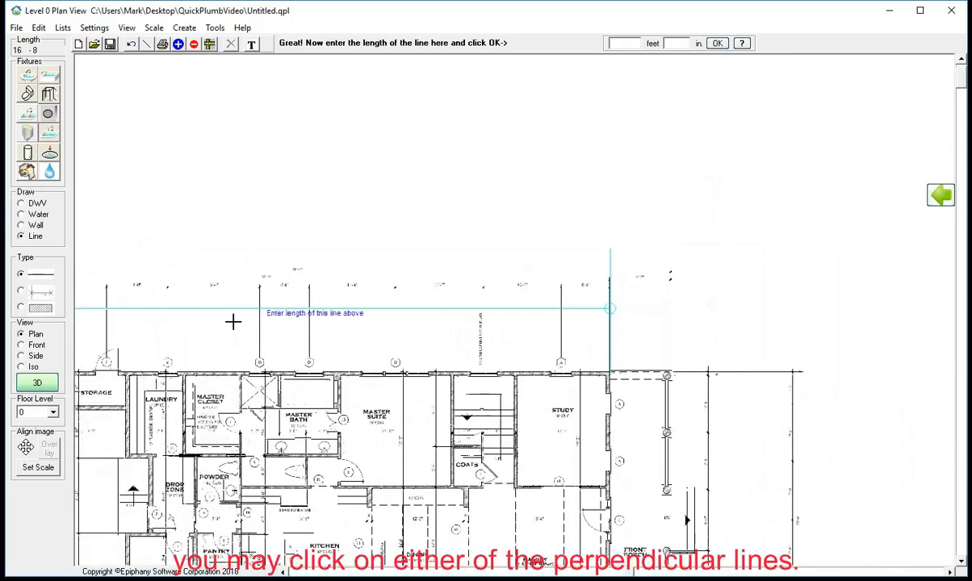
scroll(100, 330, down, 2)
scroll(141, 331, up, 2)
scroll(255, 327, up, 4)
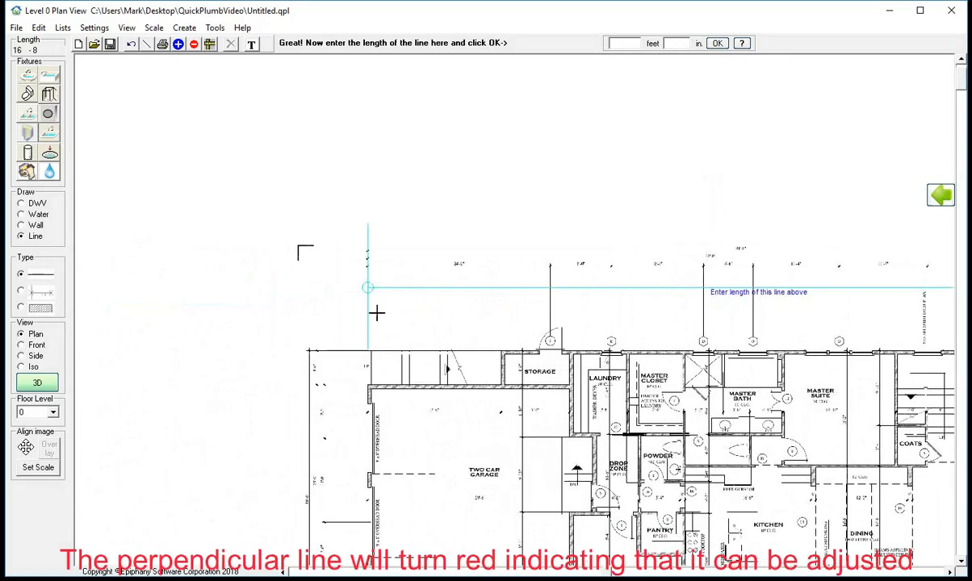
scroll(461, 308, up, 1)
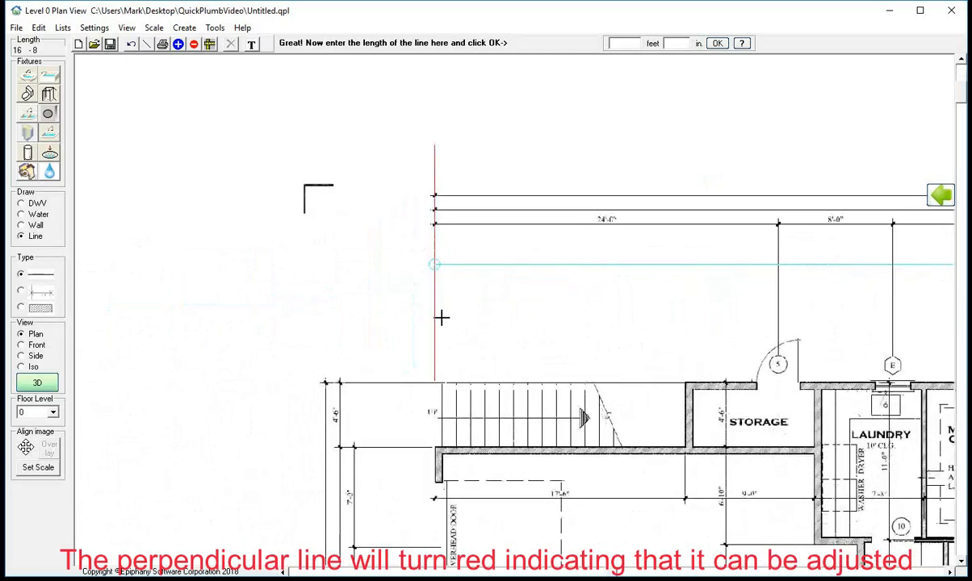
mouse_move(435, 318)
mouse_down()
mouse_move(453, 319)
mouse_move(435, 318)
mouse_up()
scroll(435, 318, up, 1)
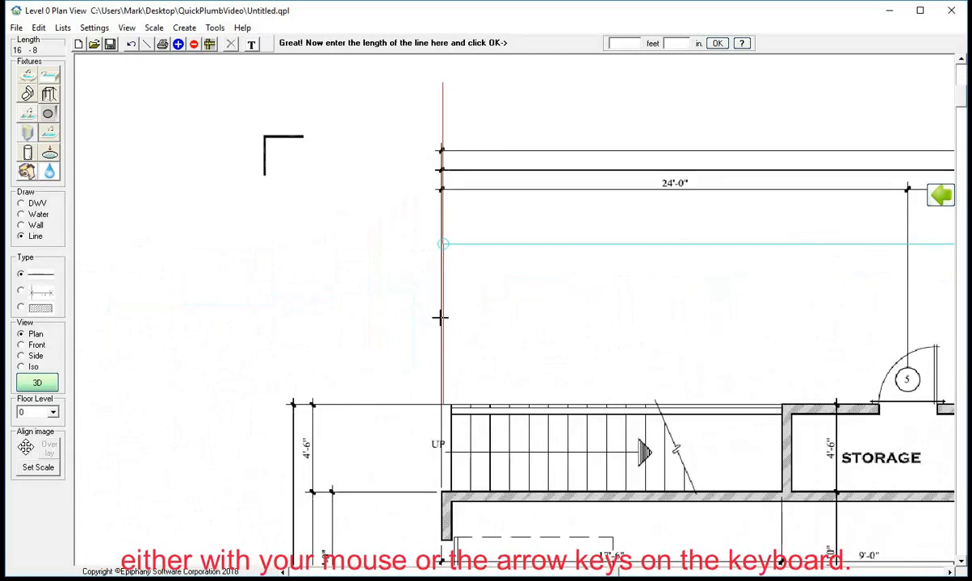
click(443, 318)
mouse_move(443, 318)
mouse_down()
mouse_move(456, 317)
mouse_move(439, 320)
mouse_up()
key(Return)
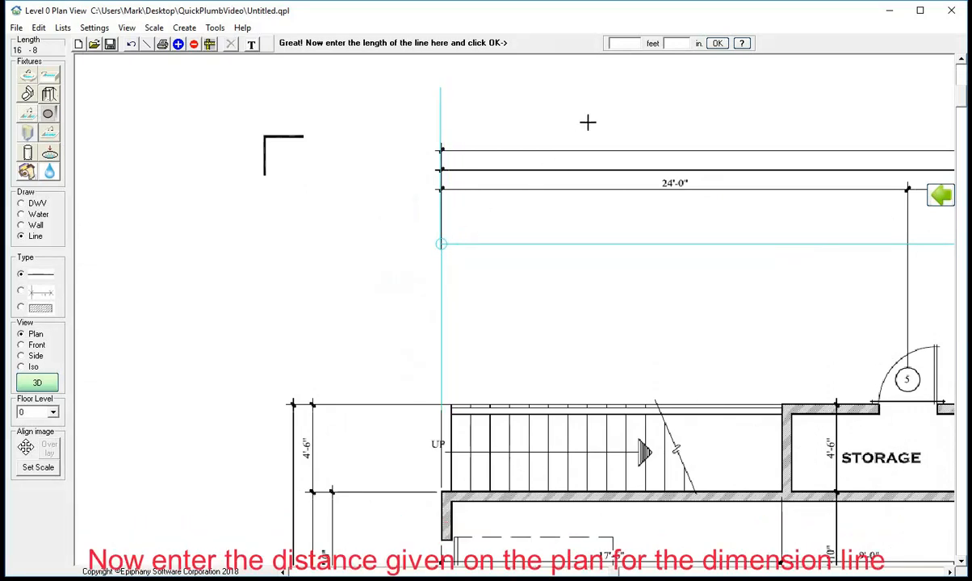
scroll(621, 141, down, 4)
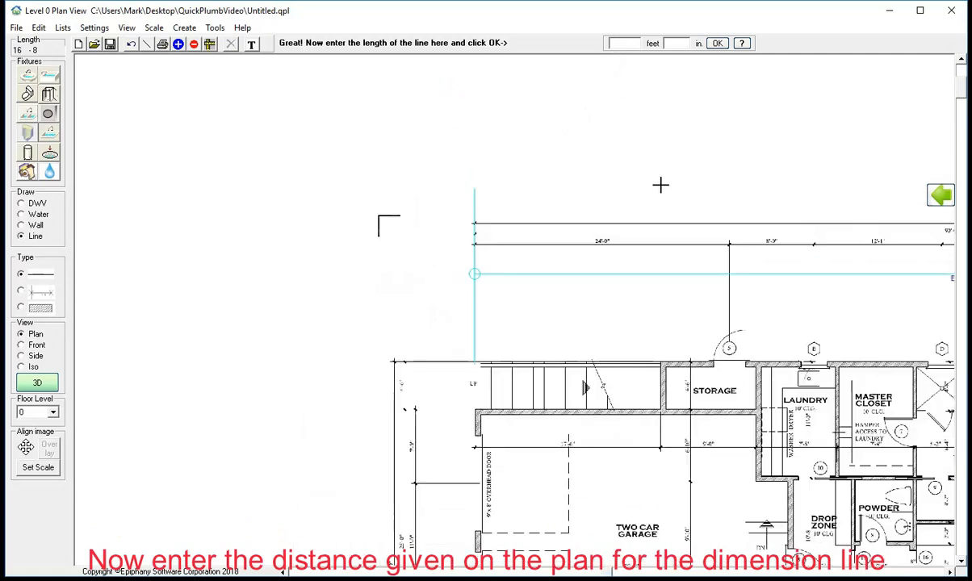
Set the calibration line's length to 90 feet, apply it as the plan's scale, and close the confirmation.
scroll(787, 286, up, 4)
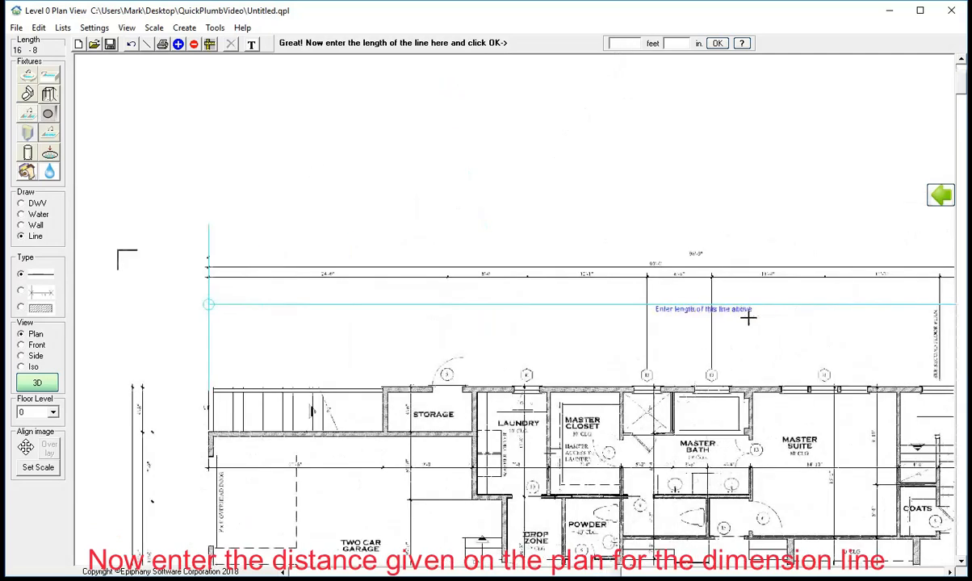
scroll(678, 309, down, 3)
scroll(665, 301, down, 4)
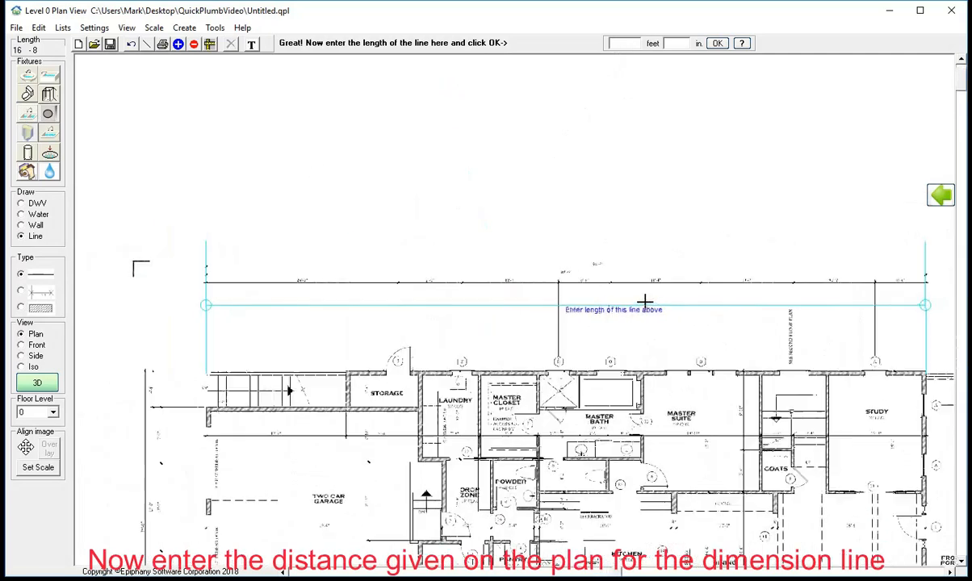
scroll(636, 300, up, 5)
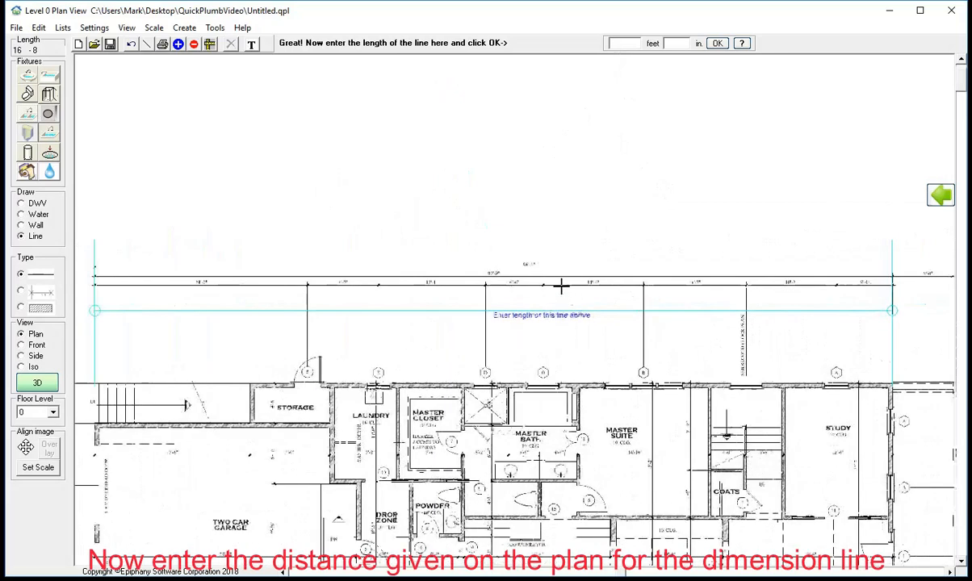
scroll(504, 278, up, 2)
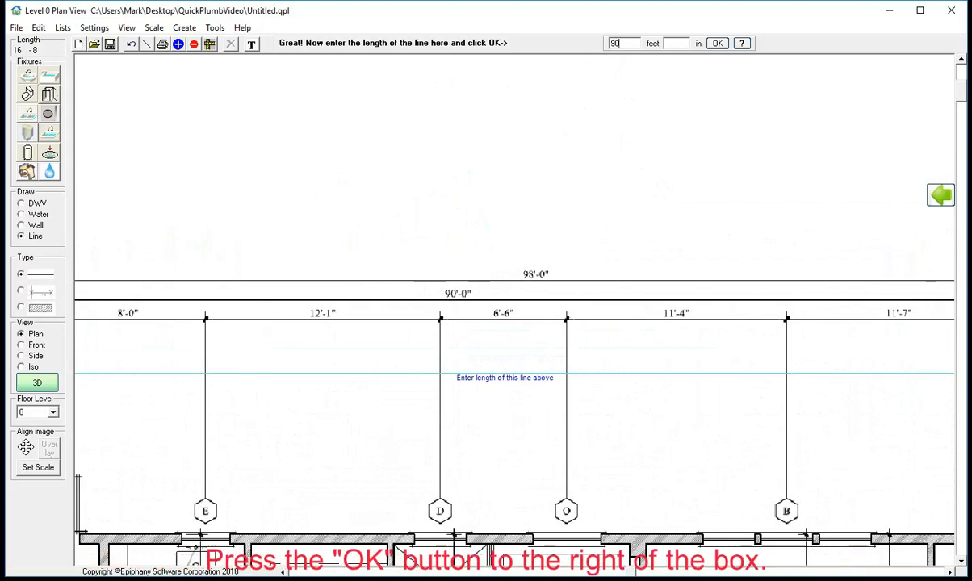
click(716, 44)
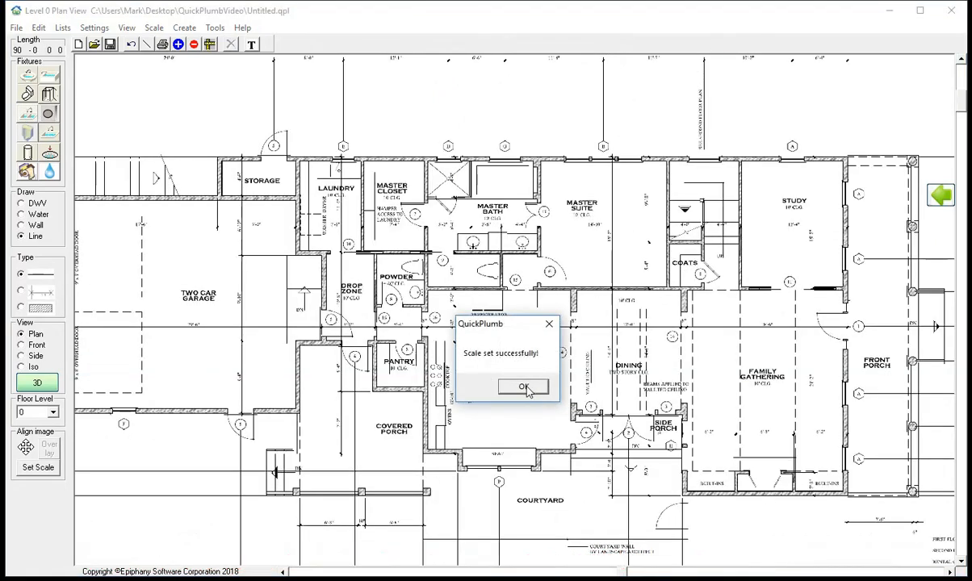
click(523, 387)
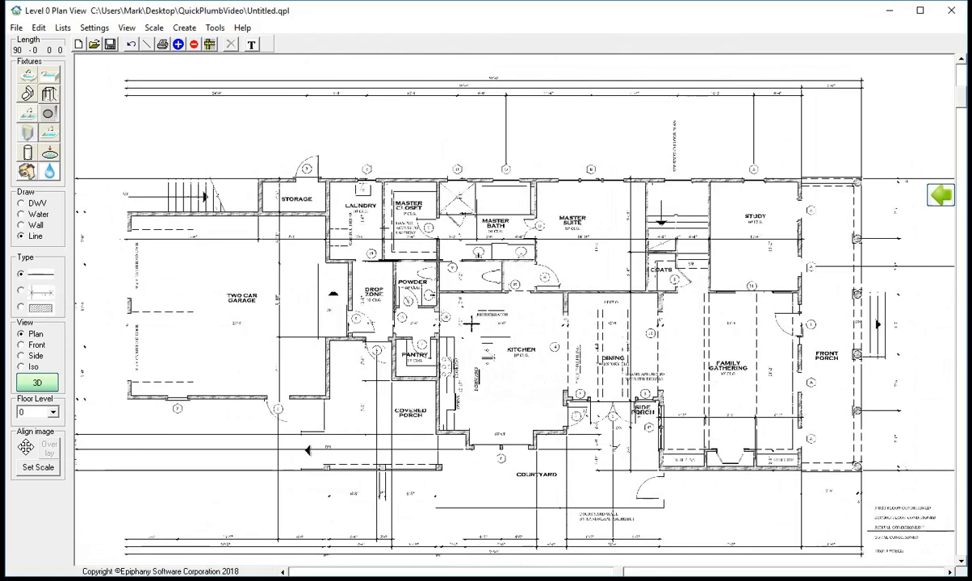
Switch to floor level 1 and open the architect's PDF for importing another plan.
click(53, 412)
click(40, 439)
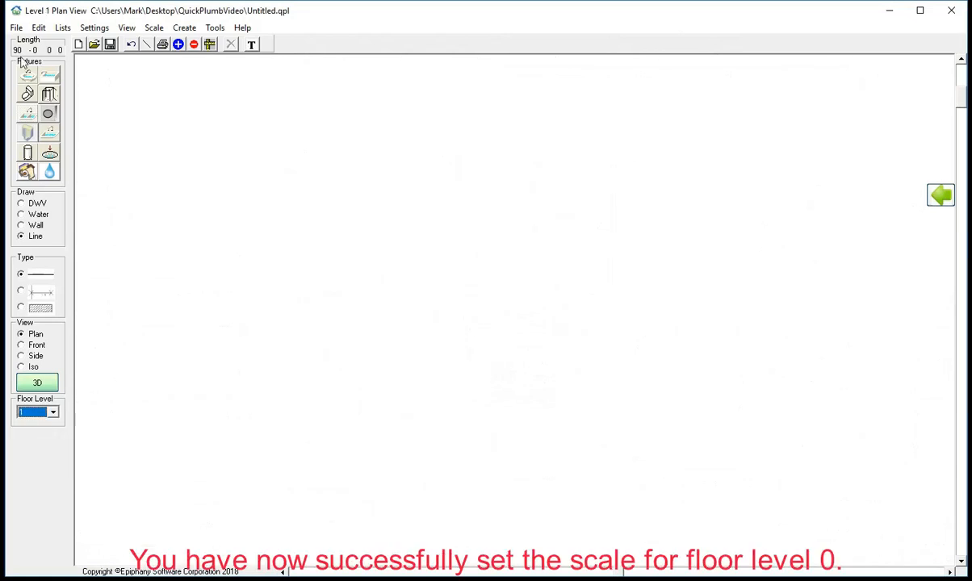
click(16, 27)
mouse_move(43, 75)
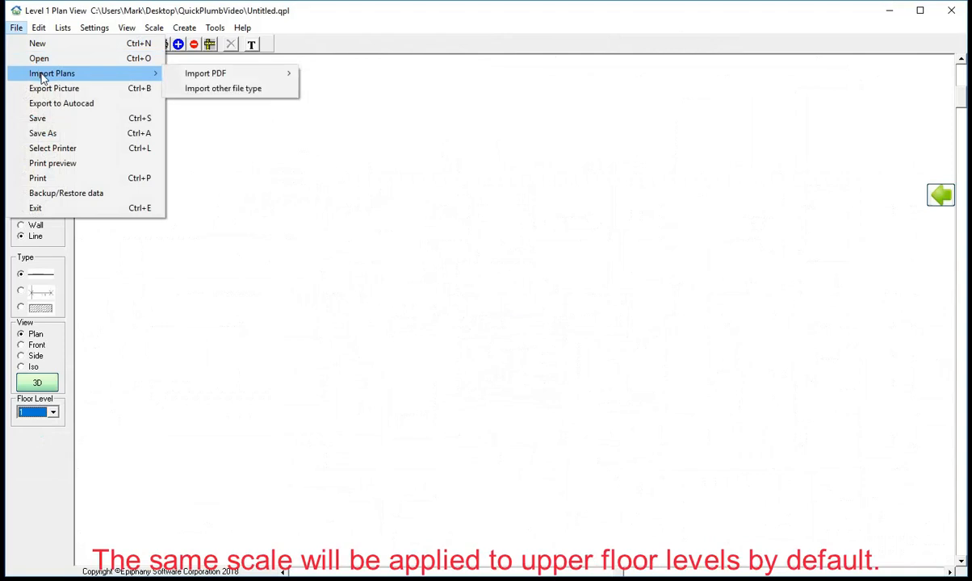
mouse_move(282, 74)
click(343, 73)
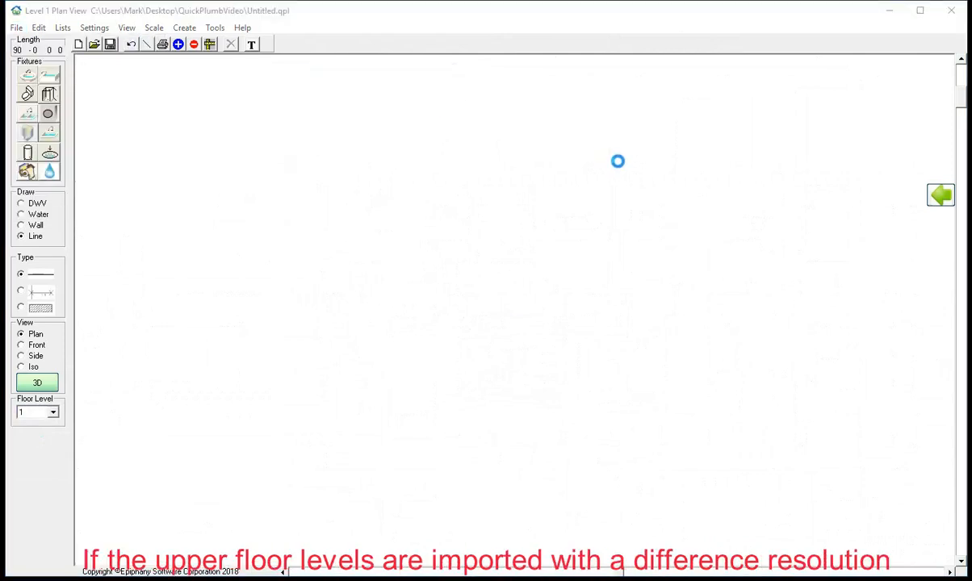
double_click(417, 267)
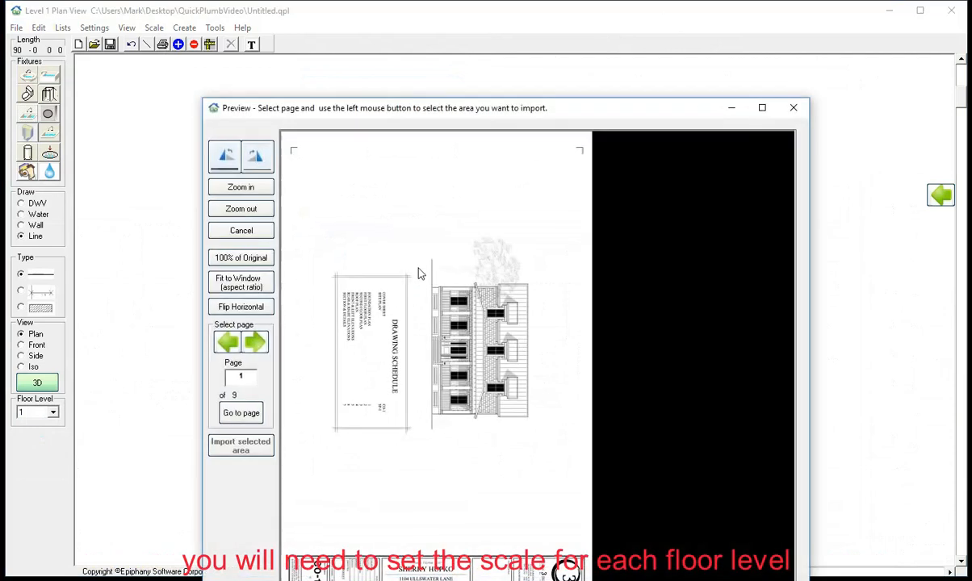
Go to page 5, rotate it counter-clockwise to upright, and import the area around the second floor plan.
click(259, 342)
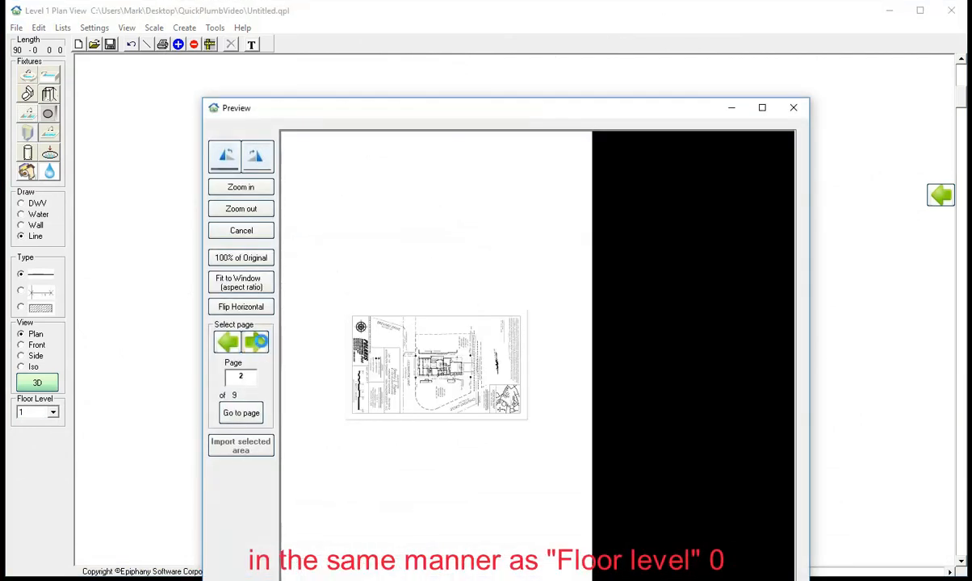
click(255, 343)
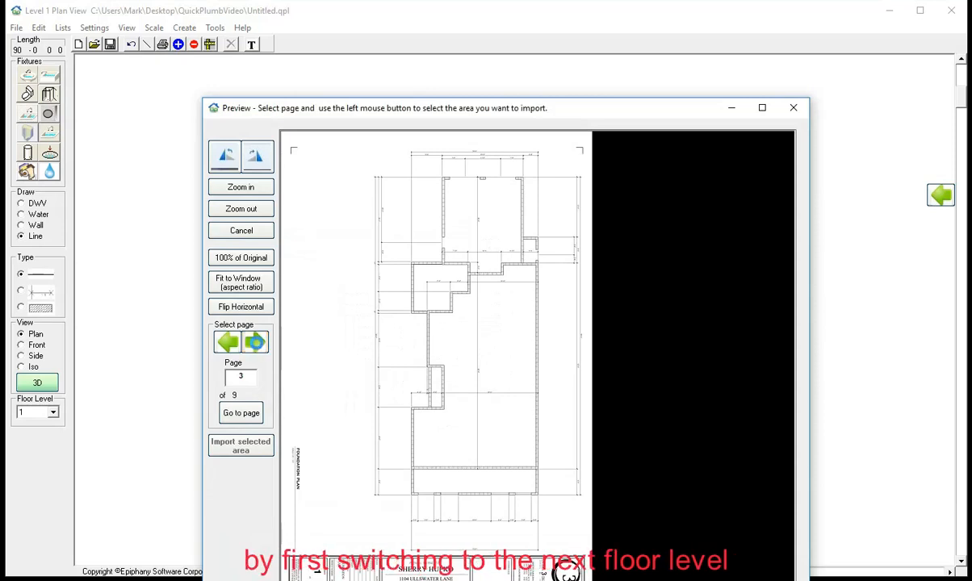
click(256, 343)
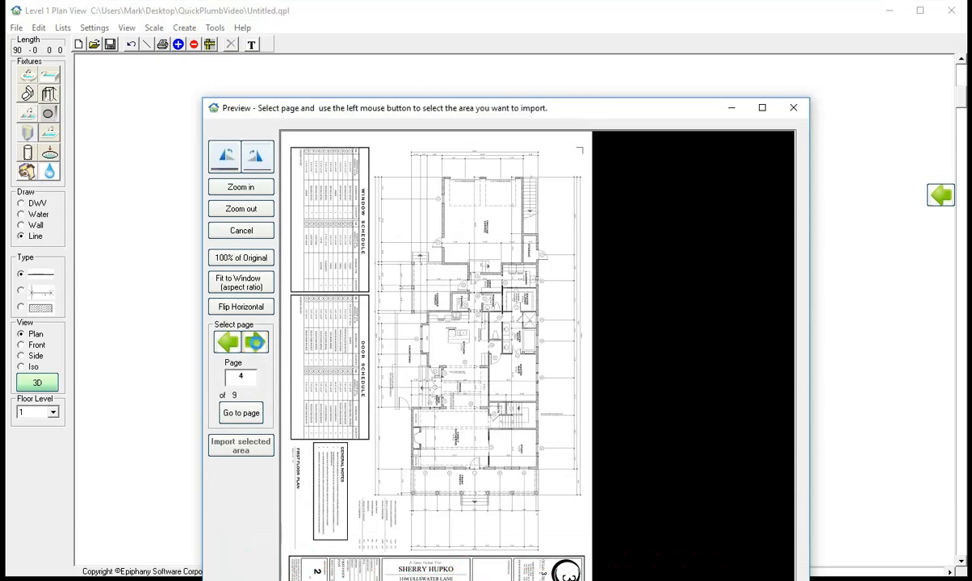
click(255, 342)
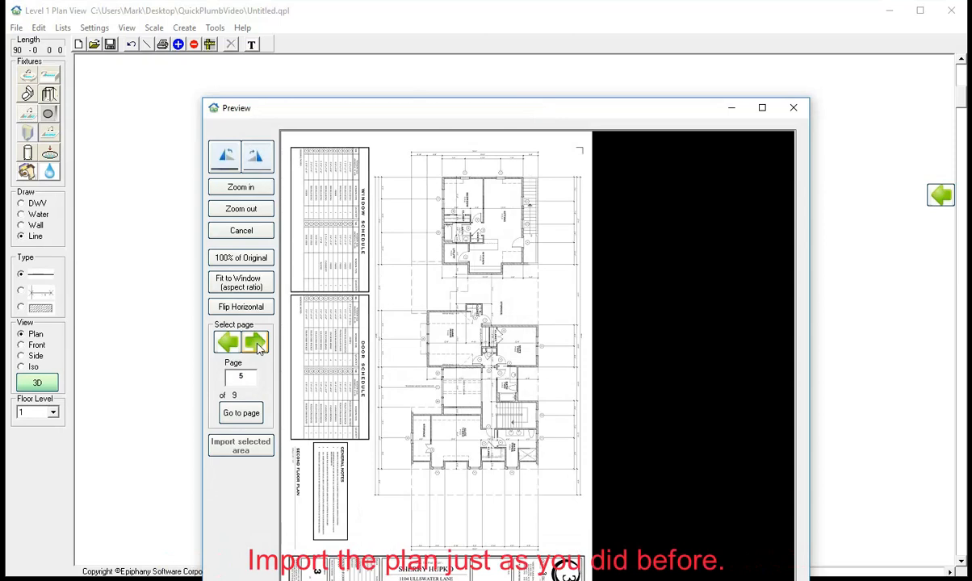
click(227, 158)
click(227, 158)
drag(297, 145, 708, 359)
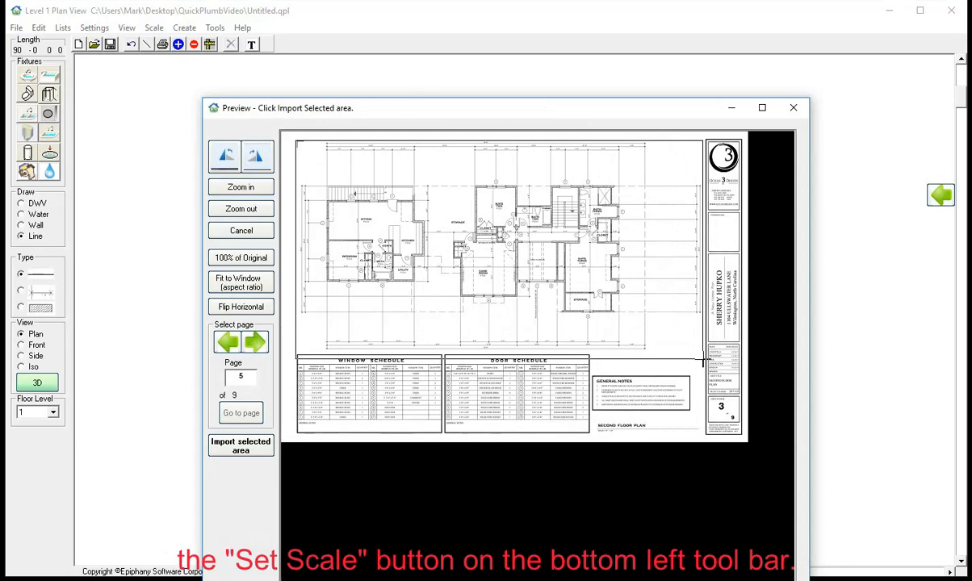
click(246, 446)
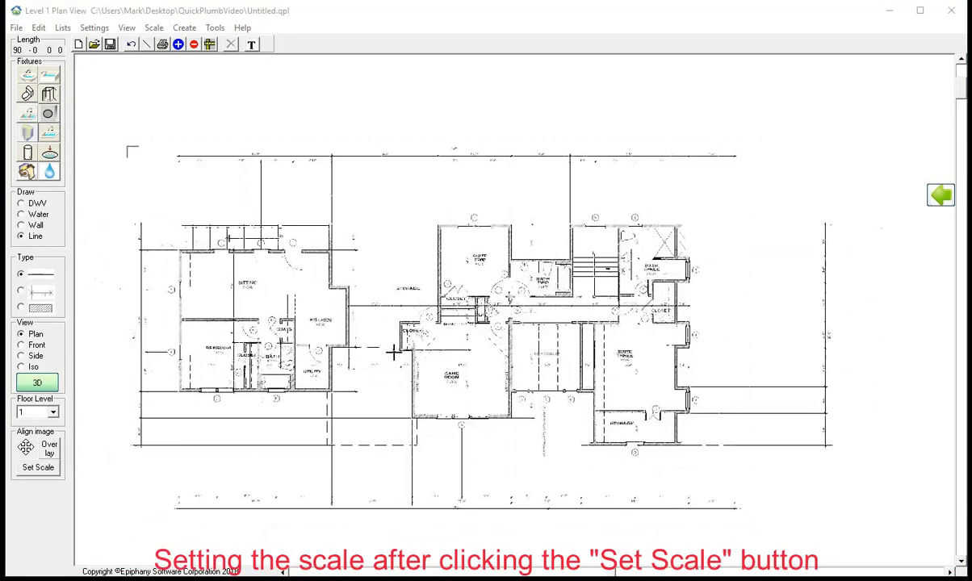
Draw crossing vertical and horizontal reference lines at the stairwell's upper corner beside bath two, the horizontal one about 3'-9 1/2" long.
scroll(395, 341, up, 3)
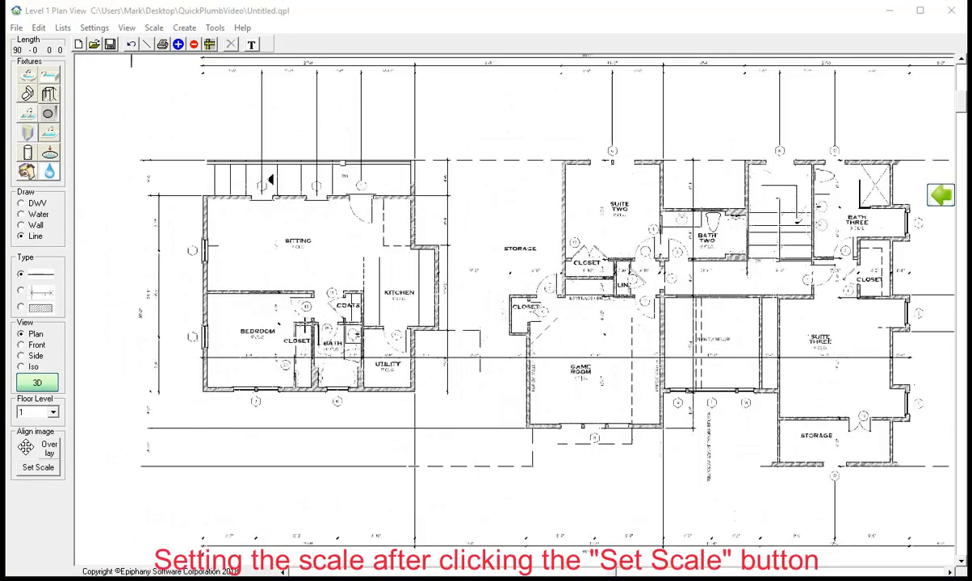
scroll(287, 308, up, 1)
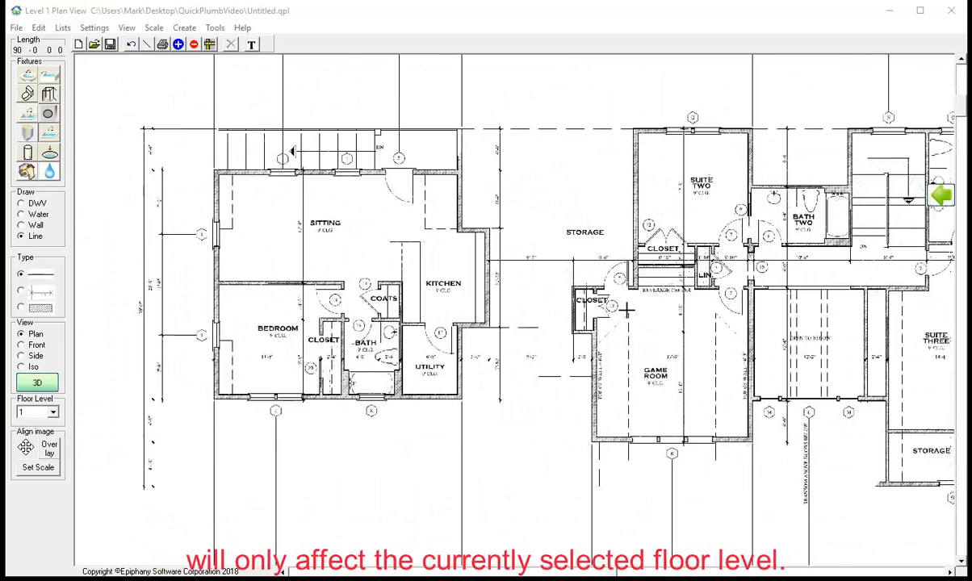
scroll(807, 313, down, 5)
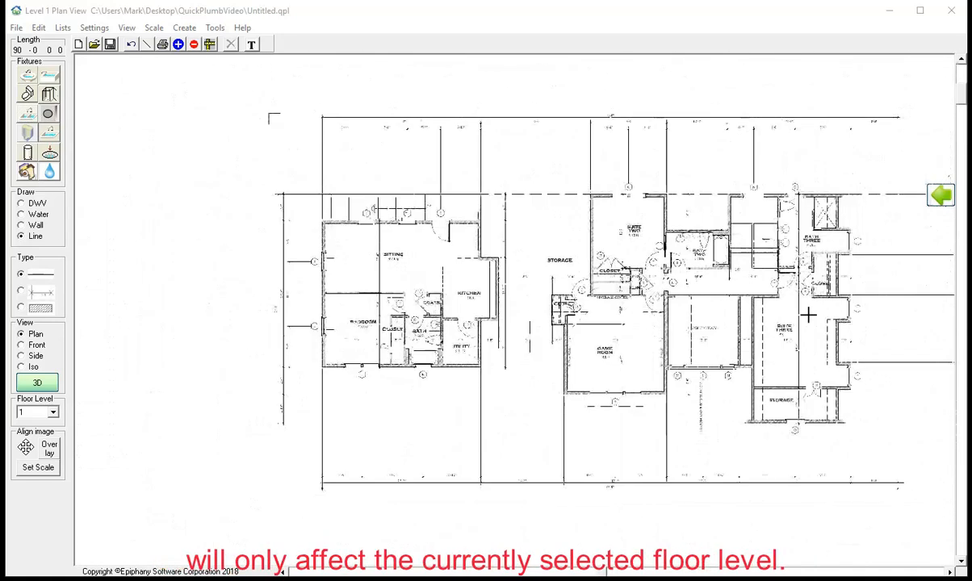
scroll(807, 314, up, 1)
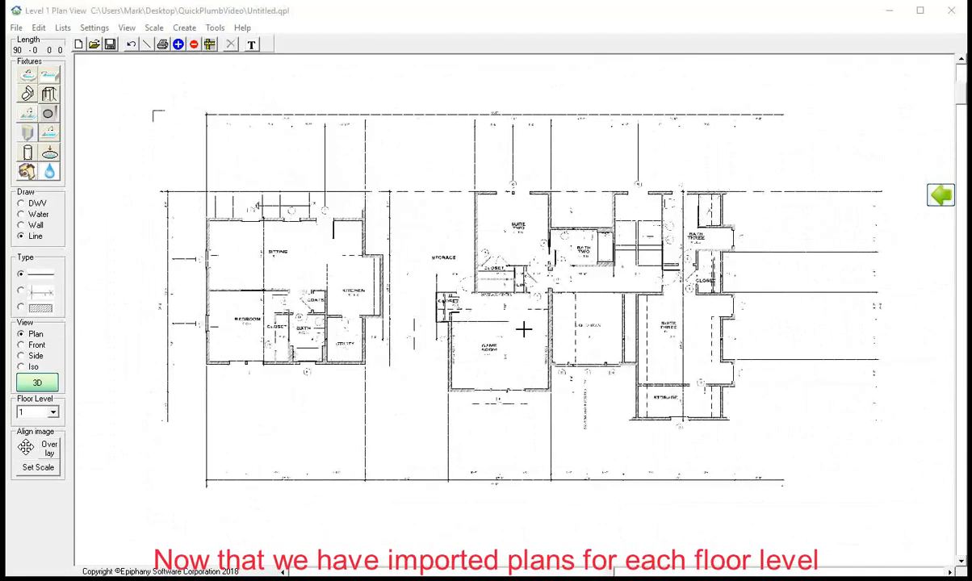
scroll(440, 326, up, 3)
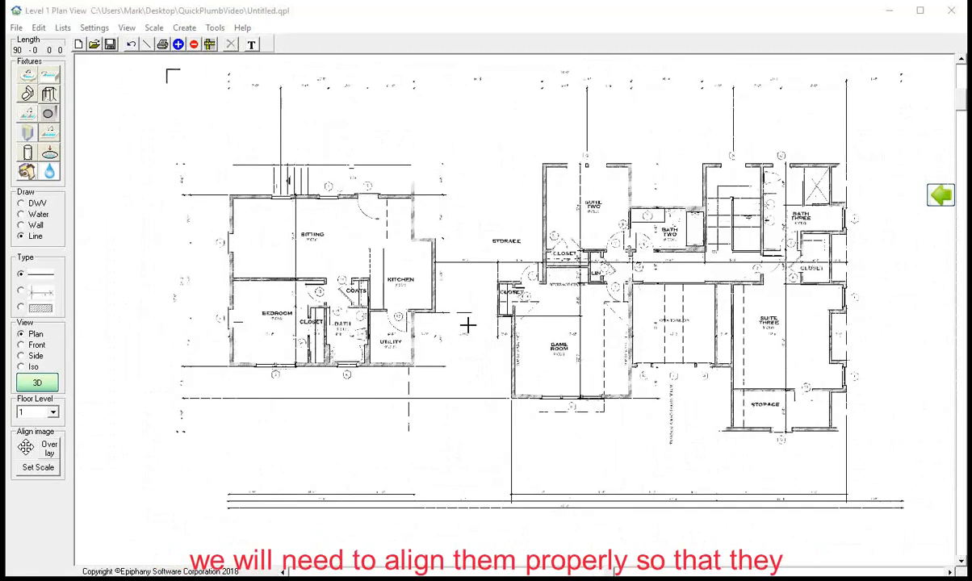
scroll(540, 264, up, 2)
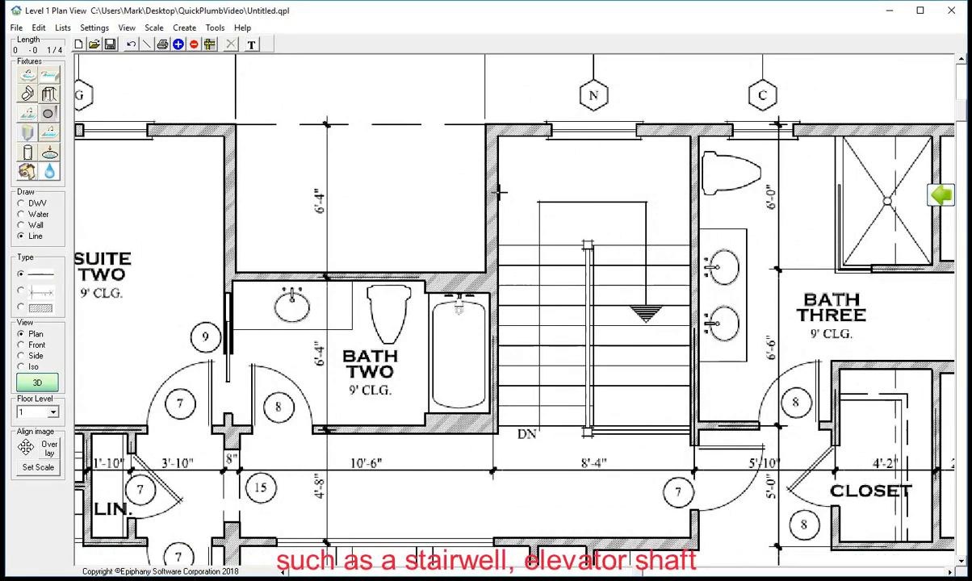
drag(498, 194, 501, 95)
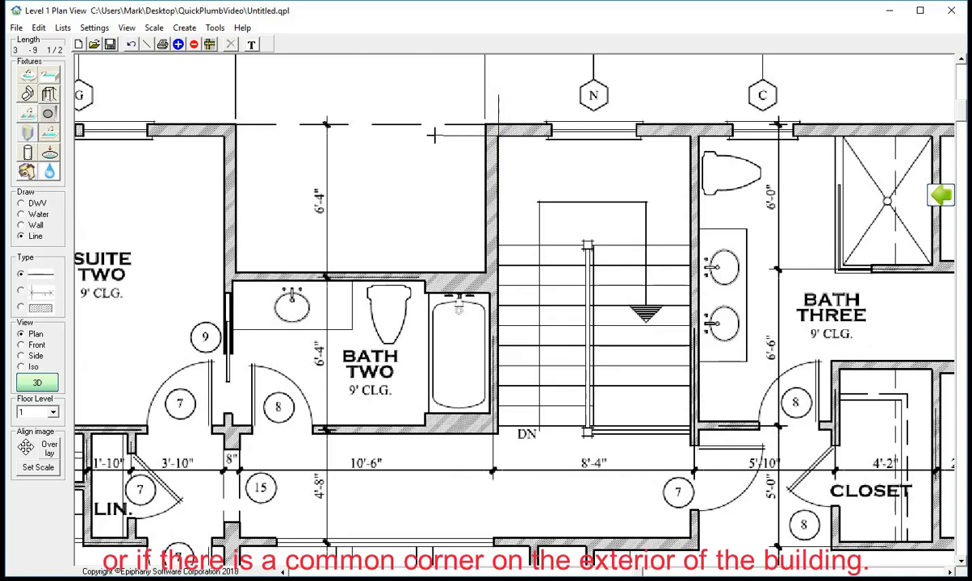
Switch to floor level 0 and move its plan image until the stairwell's upper corner beside the master suite meets the crossing reference lines.
click(37, 413)
click(32, 422)
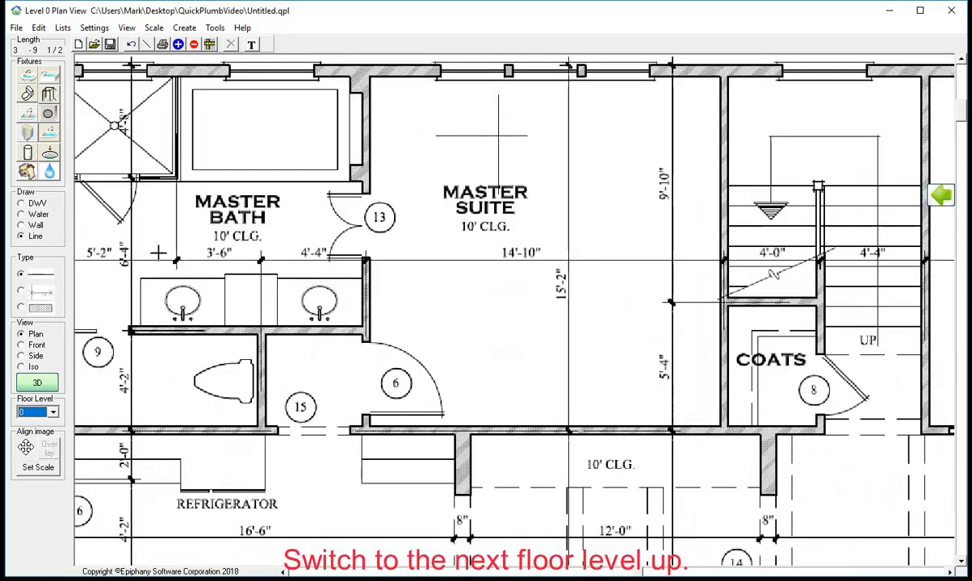
click(27, 449)
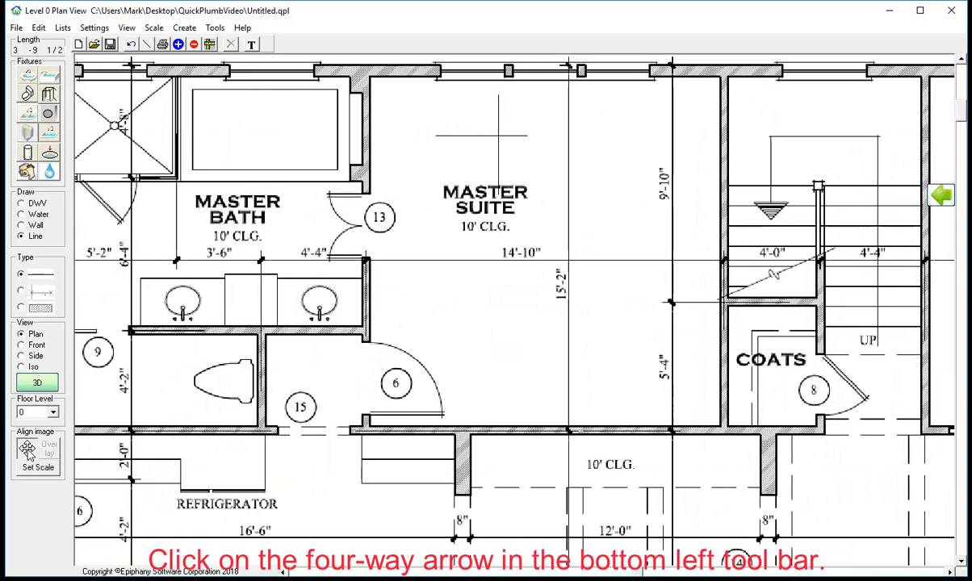
drag(387, 218, 158, 282)
key(Left)
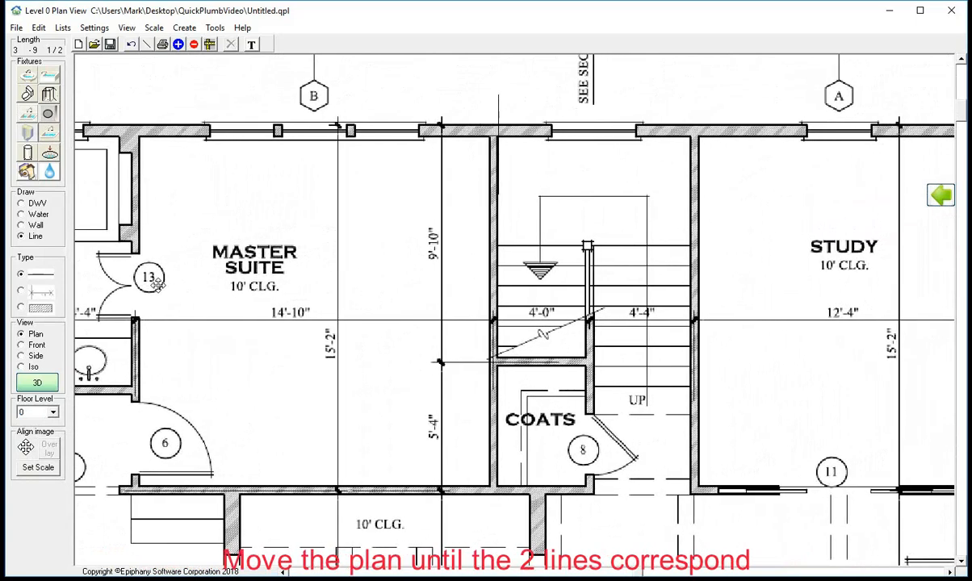
key(Right)
key(Right)
key(Right)
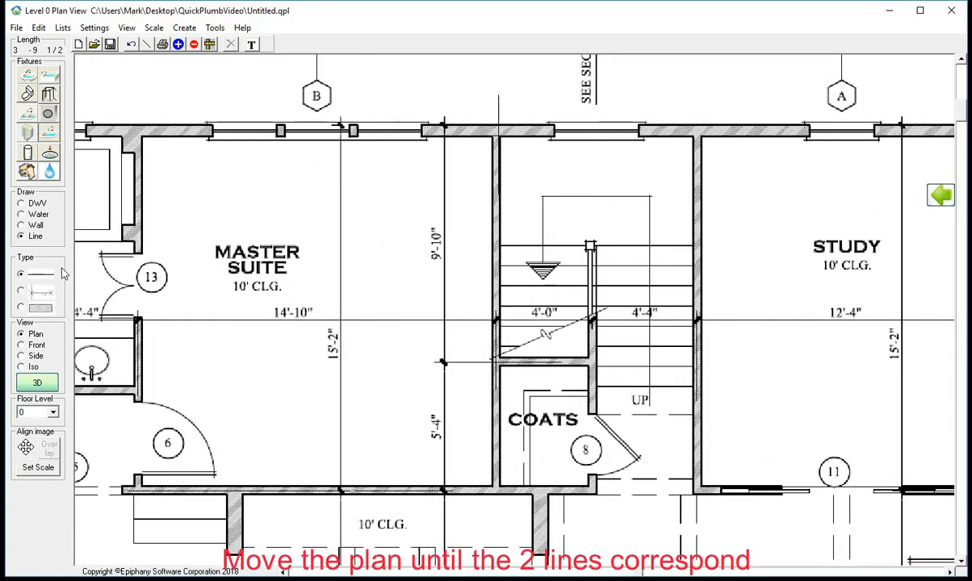
Return to floor level 1 and nudge its plan image so the stairwell corner lines up with the reference lines.
click(24, 414)
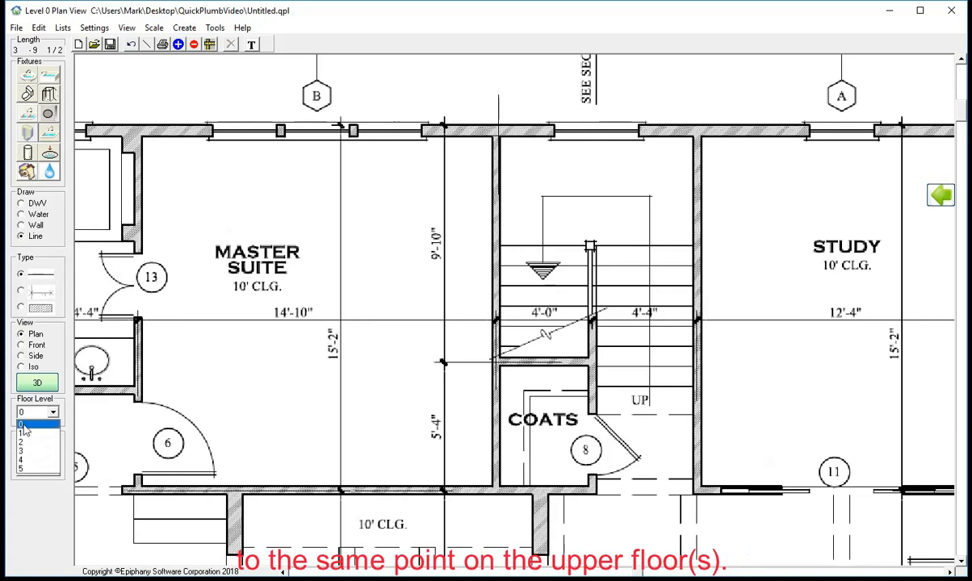
click(25, 435)
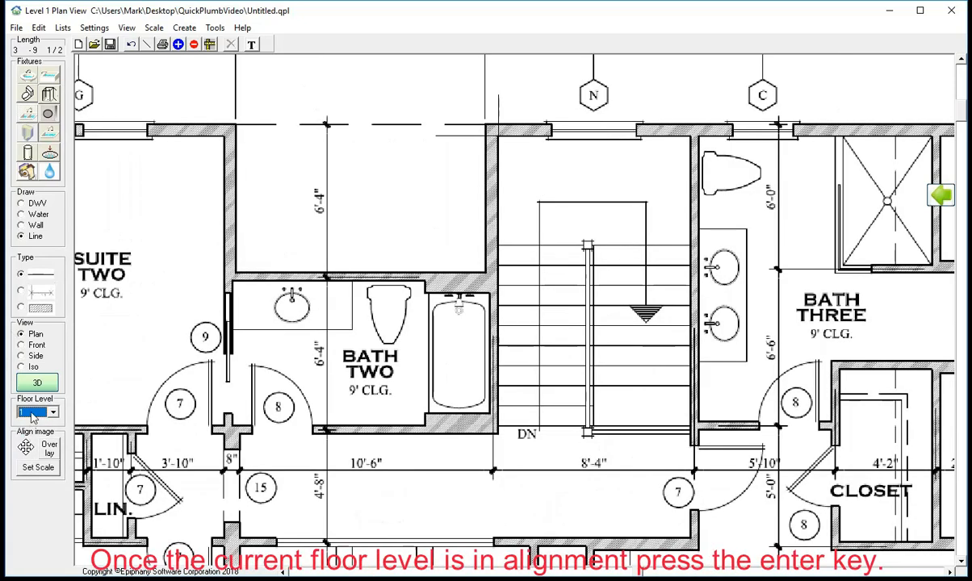
click(26, 448)
mouse_move(236, 268)
mouse_down()
mouse_move(285, 275)
mouse_move(236, 268)
mouse_up()
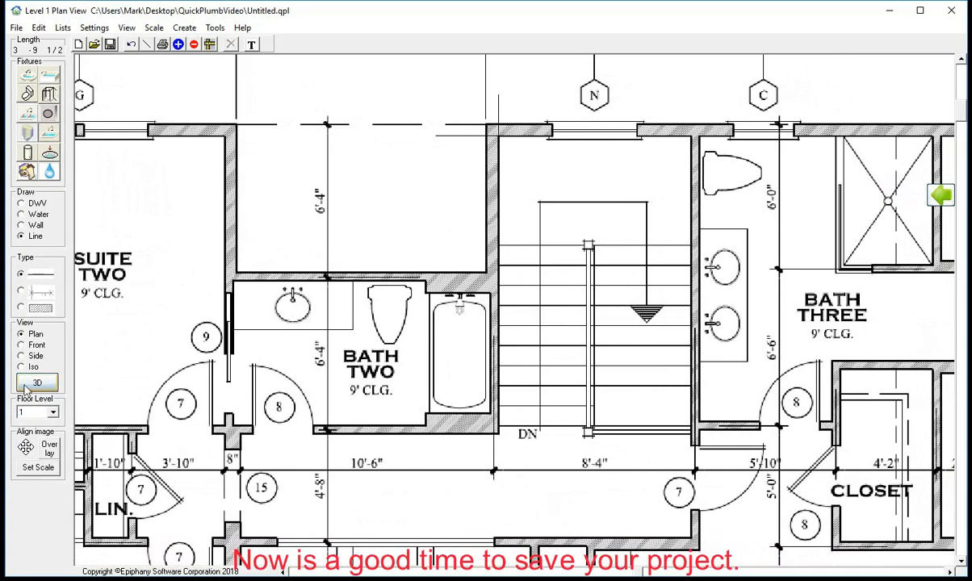
Compare floor levels 0 and 1 to check the stairwell's alignment, and look over the whole second floor plan.
click(52, 412)
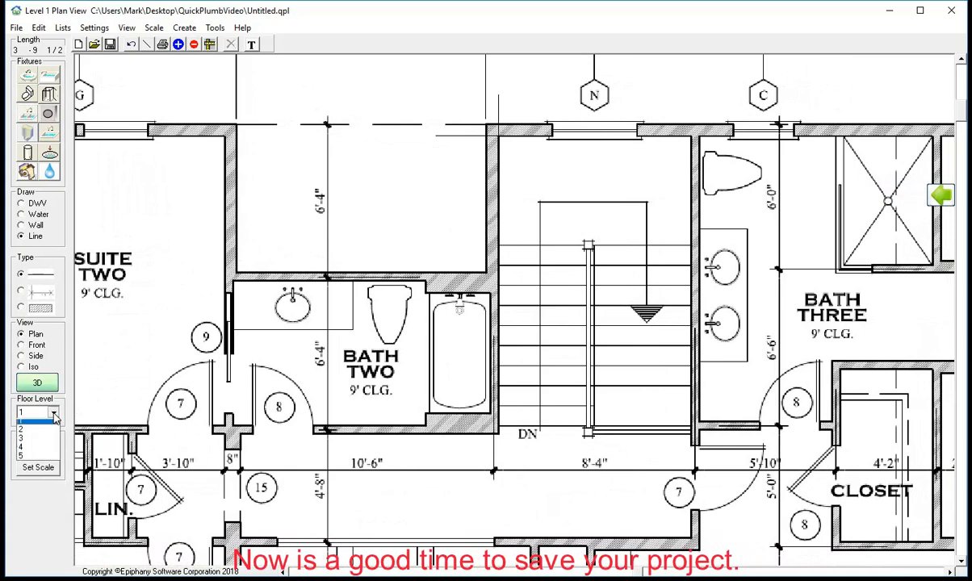
click(37, 430)
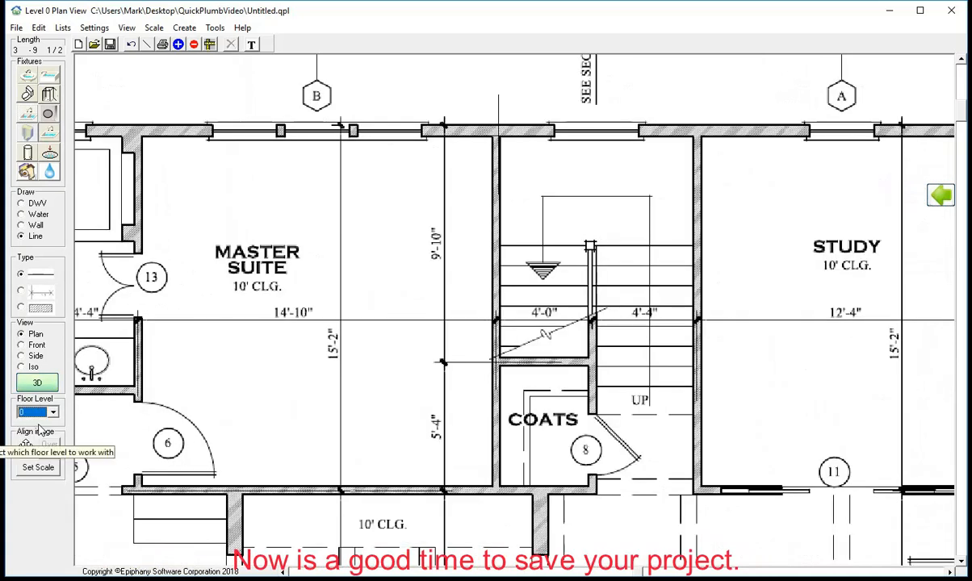
scroll(35, 420, down, 1)
scroll(36, 420, up, 1)
scroll(35, 420, down, 1)
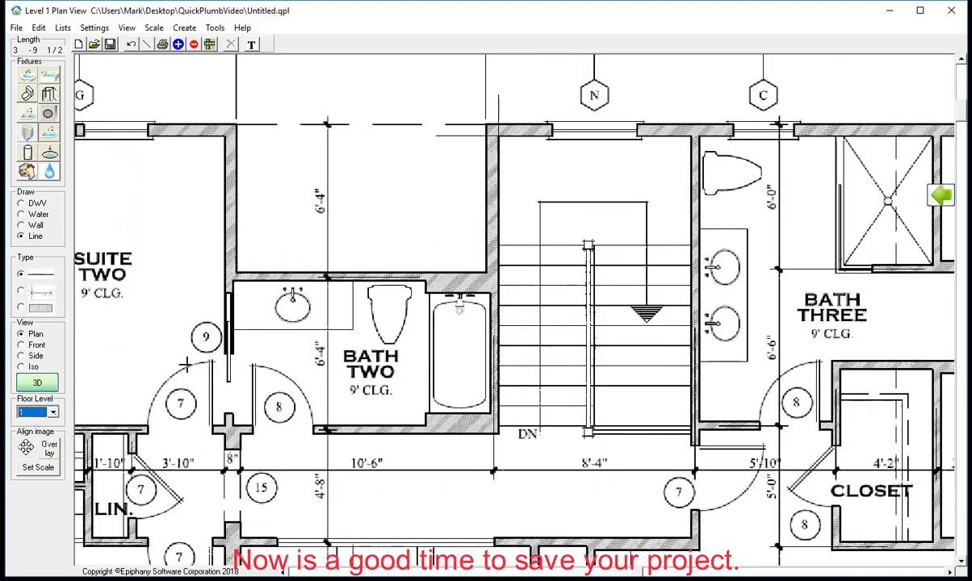
scroll(293, 332, down, 4)
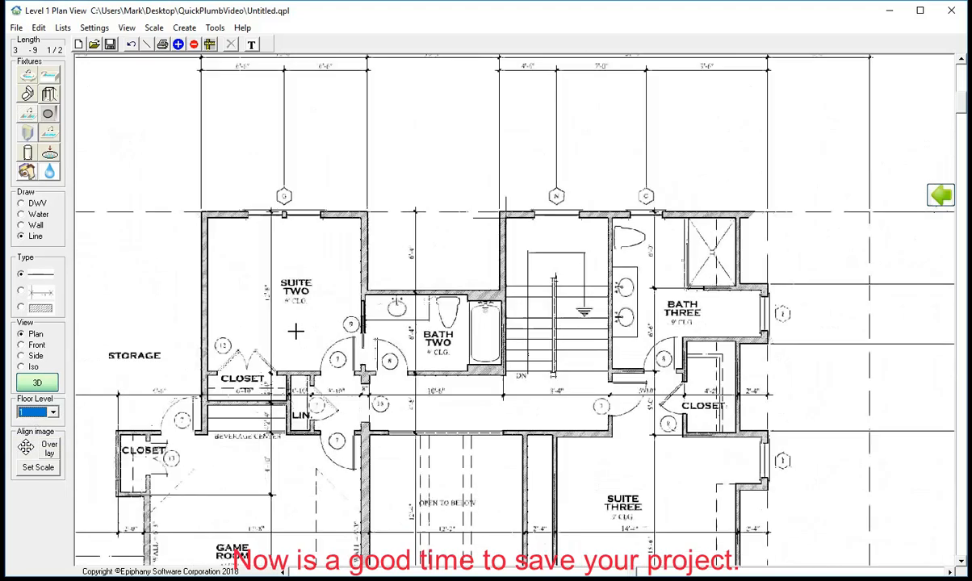
scroll(363, 355, down, 2)
scroll(396, 464, up, 1)
scroll(379, 478, down, 2)
scroll(371, 466, up, 1)
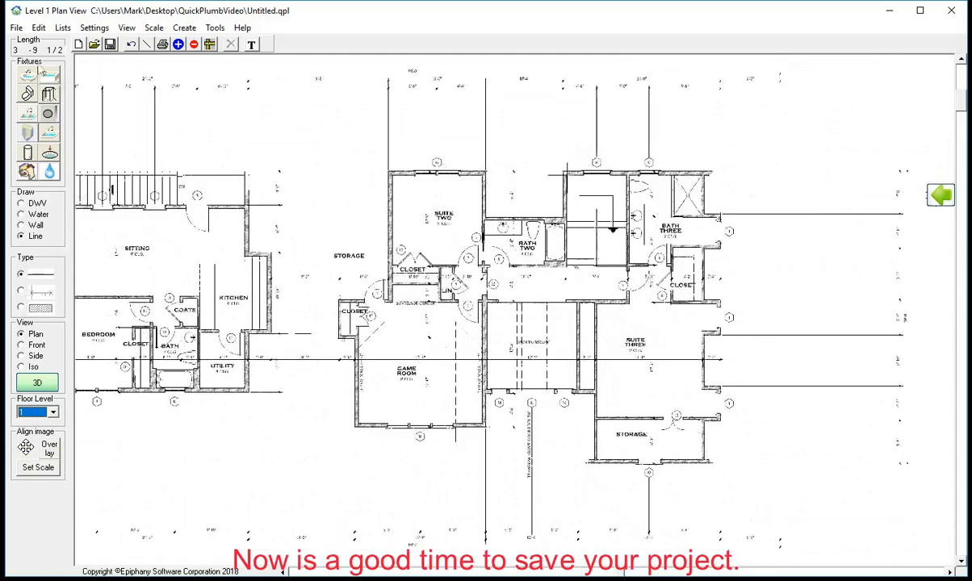
Save the project as QuickPlumb demo in the QuickPlumbVideo folder, reusing the existing file's name.
click(16, 27)
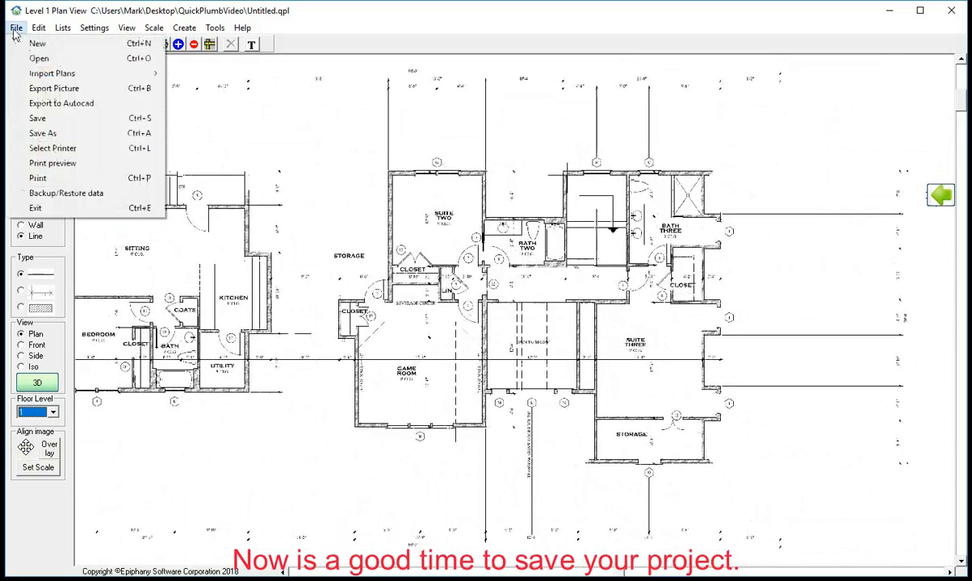
click(46, 119)
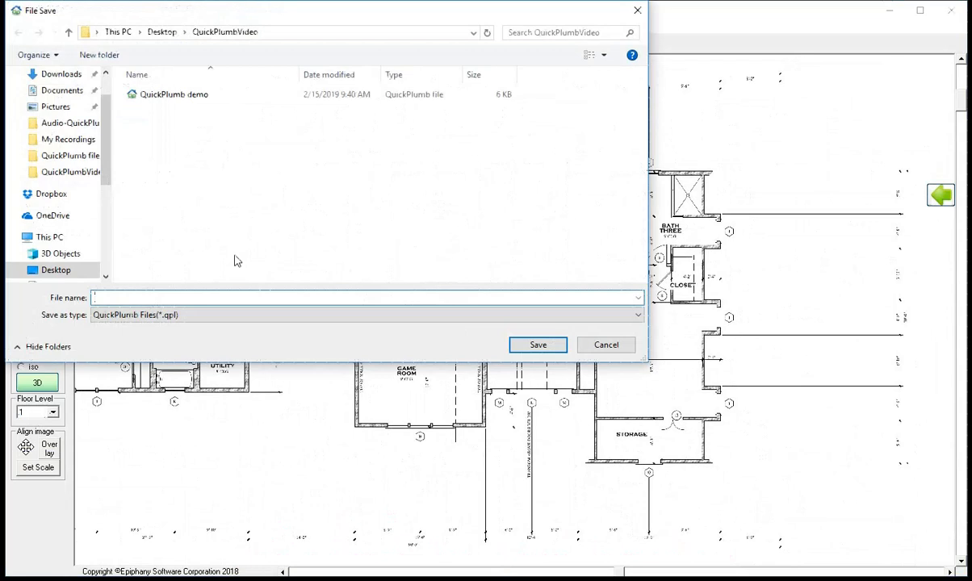
click(174, 95)
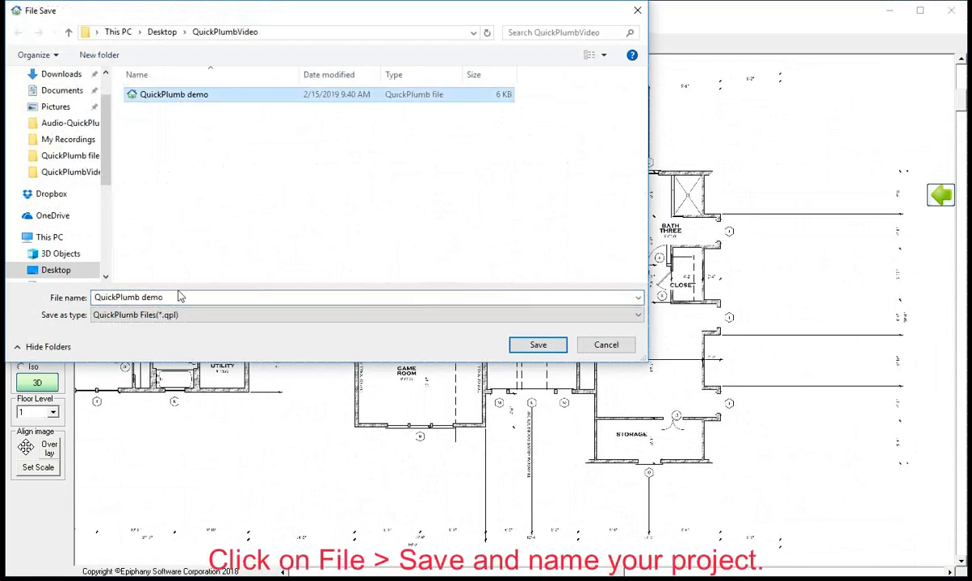
click(537, 345)
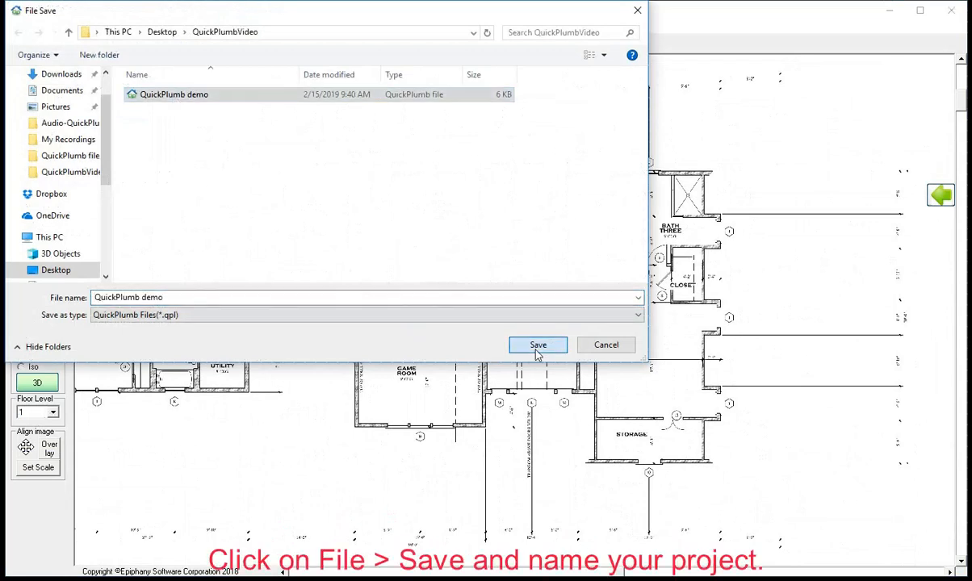
click(541, 352)
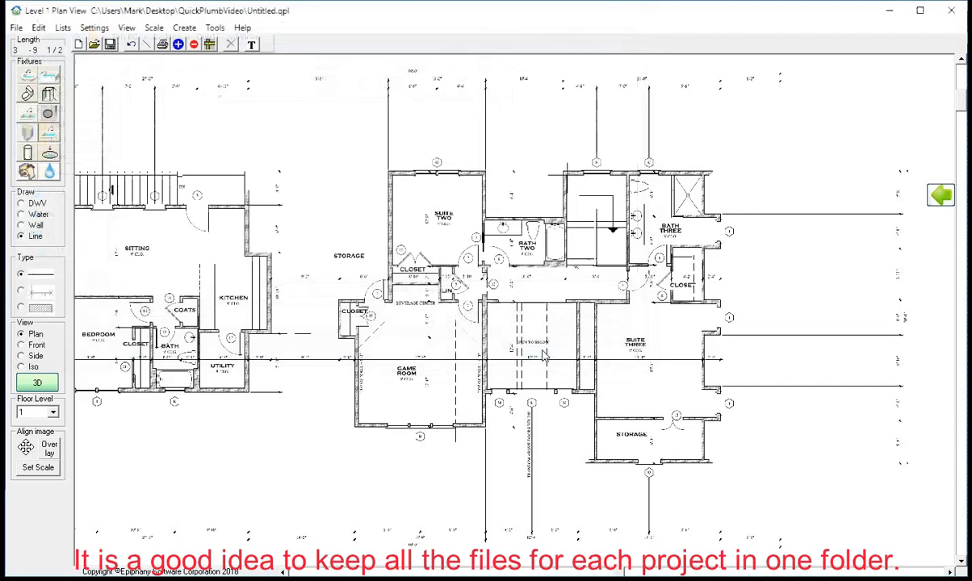
Look over the second floor plan and switch to floor level 0.
scroll(397, 324, down, 4)
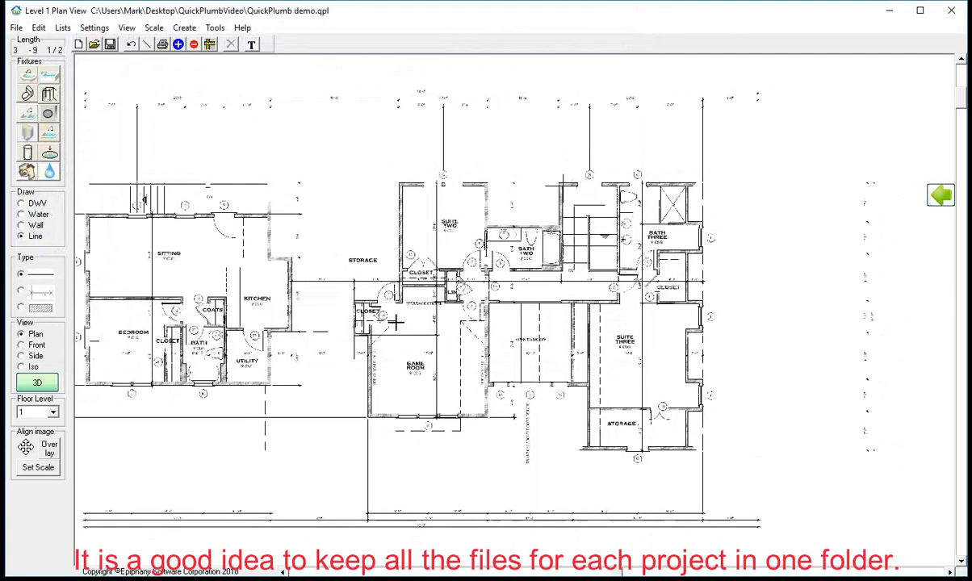
scroll(300, 301, up, 1)
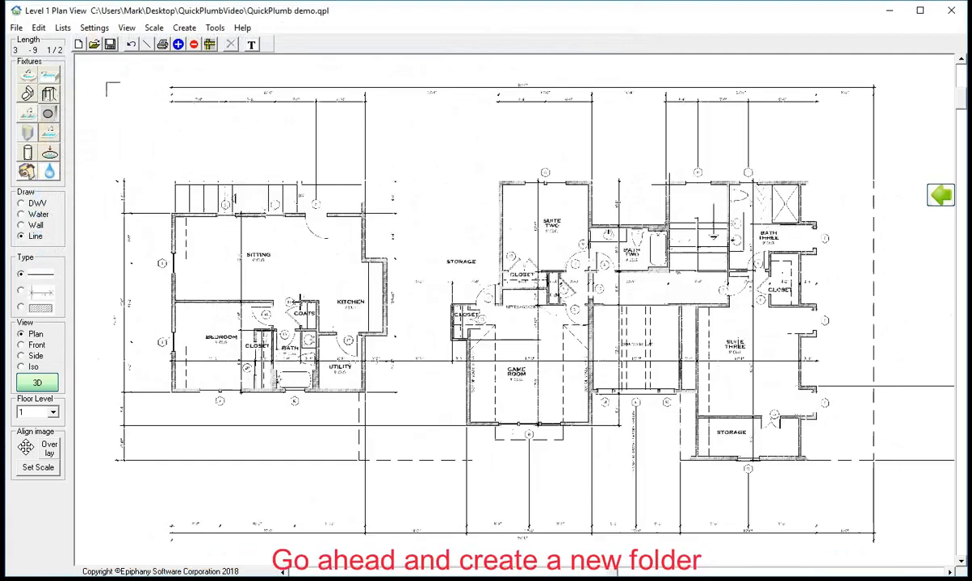
scroll(431, 284, up, 1)
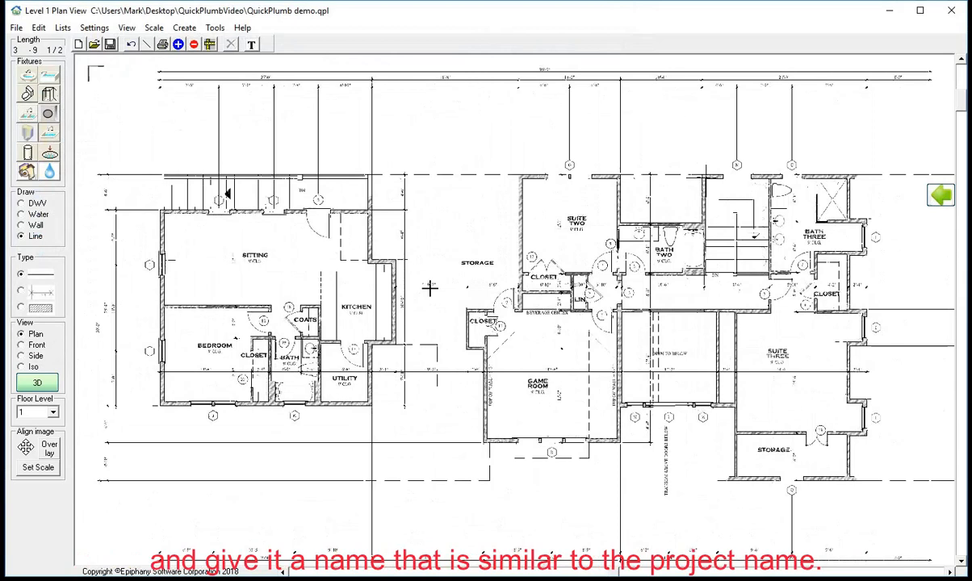
scroll(430, 287, up, 1)
scroll(429, 287, down, 1)
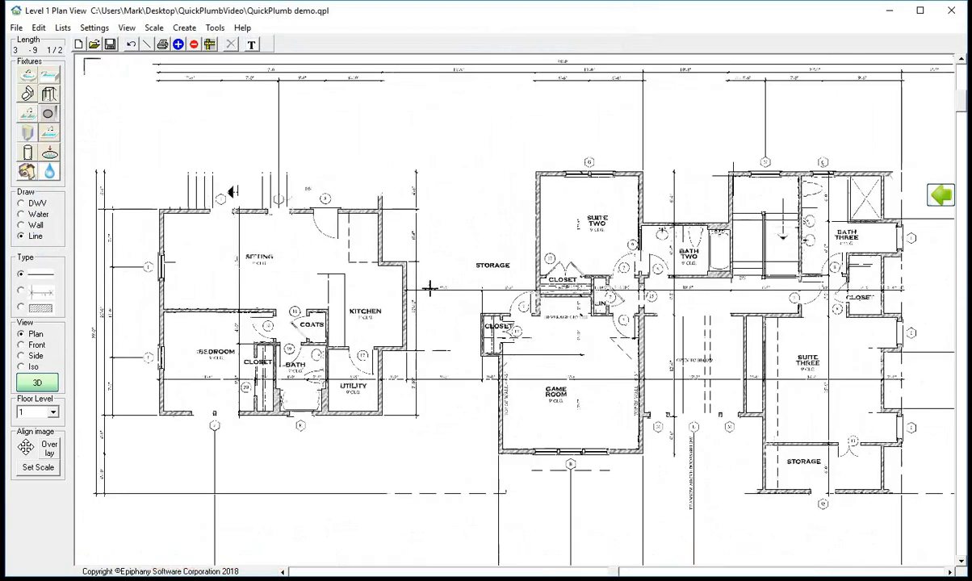
click(54, 412)
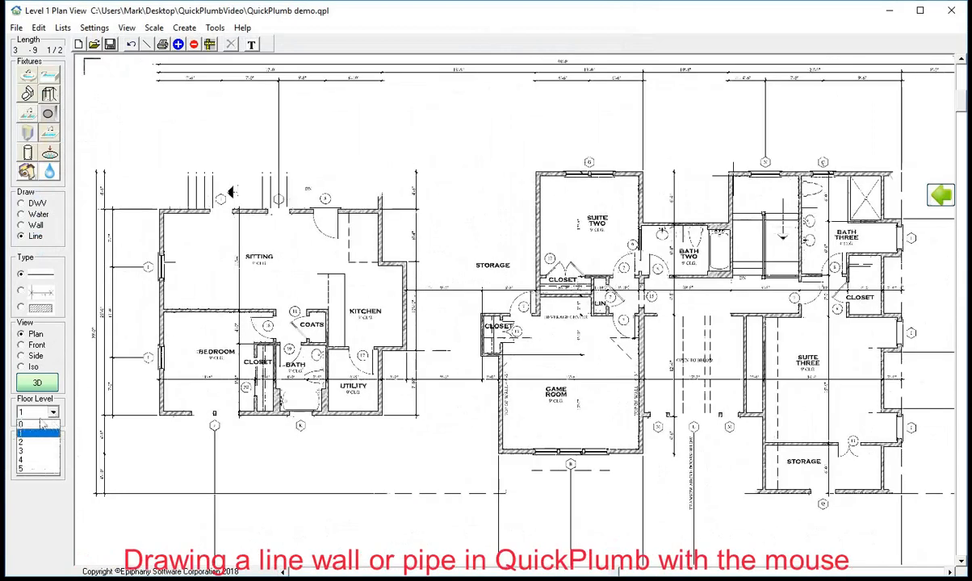
click(33, 425)
scroll(284, 348, down, 2)
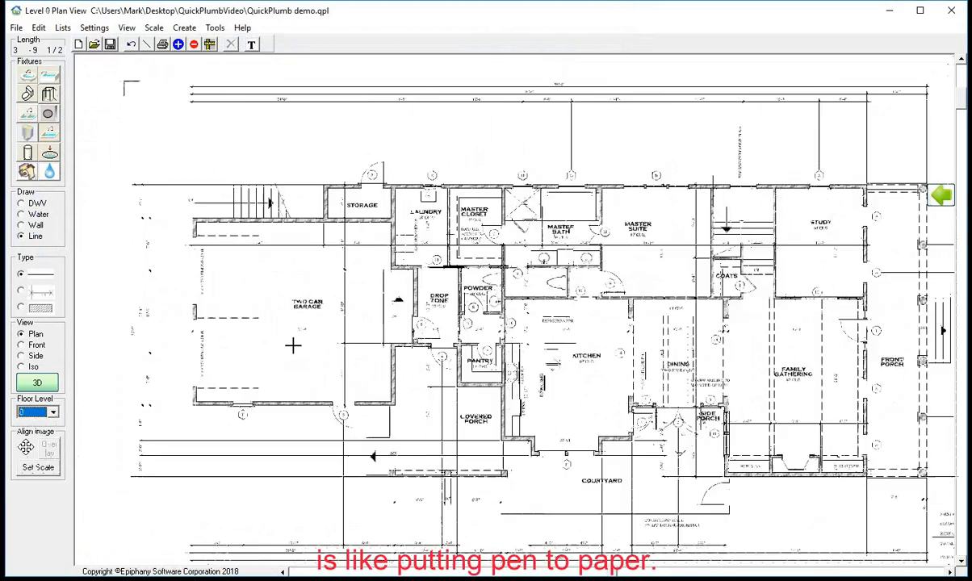
Set up wall drawing on level 0 with a wall size of 5.5 and the exterior wall type.
middle_drag(448, 340, 410, 334)
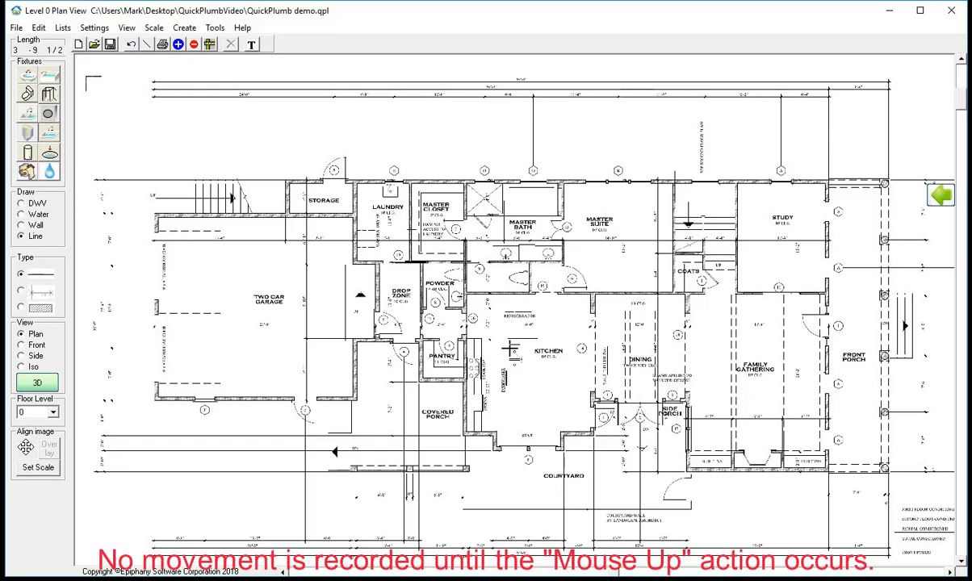
scroll(511, 348, up, 1)
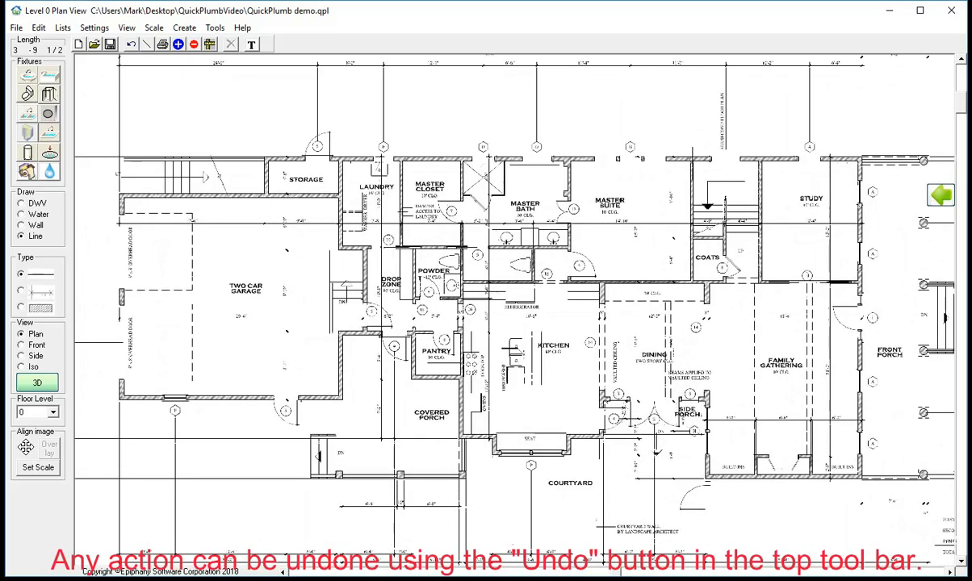
click(34, 226)
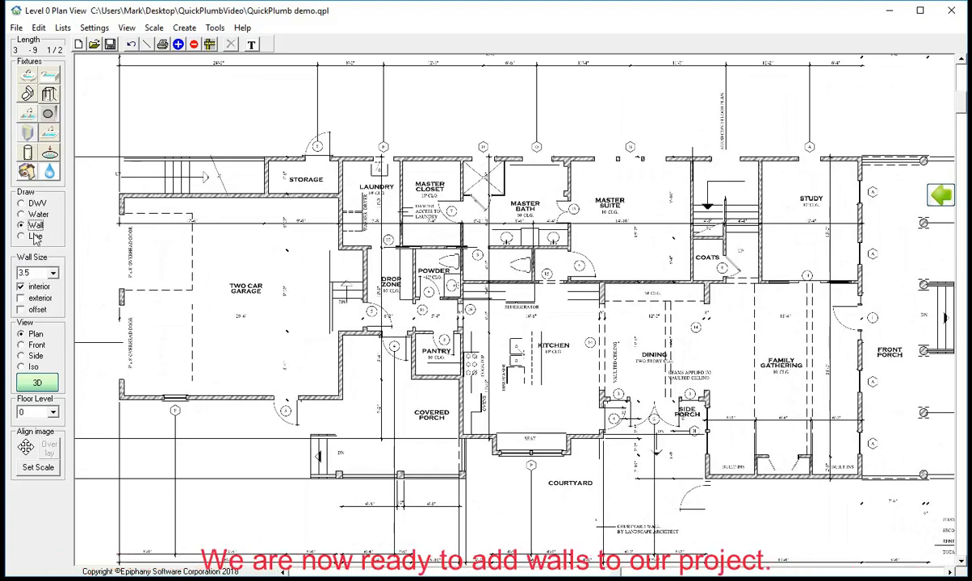
click(52, 273)
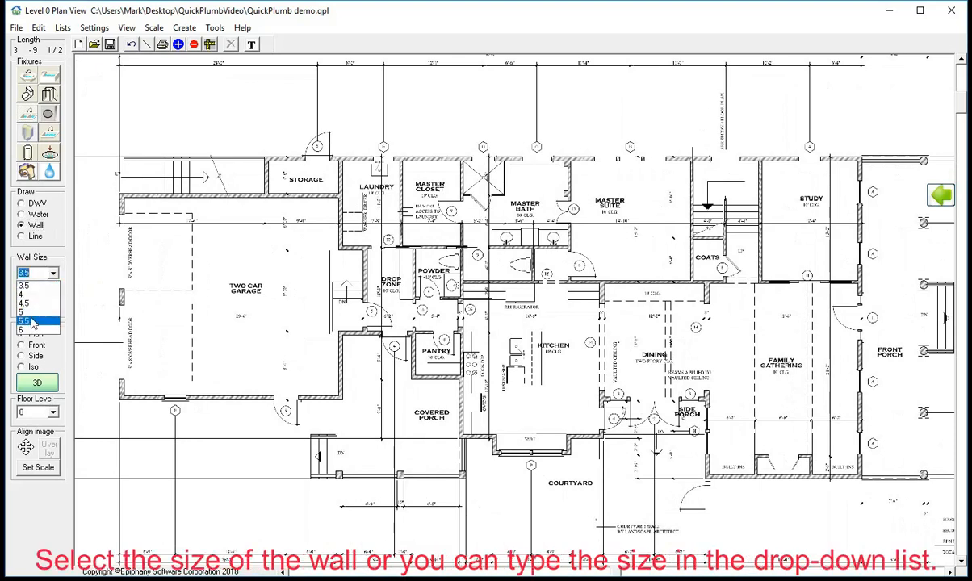
click(32, 321)
click(35, 300)
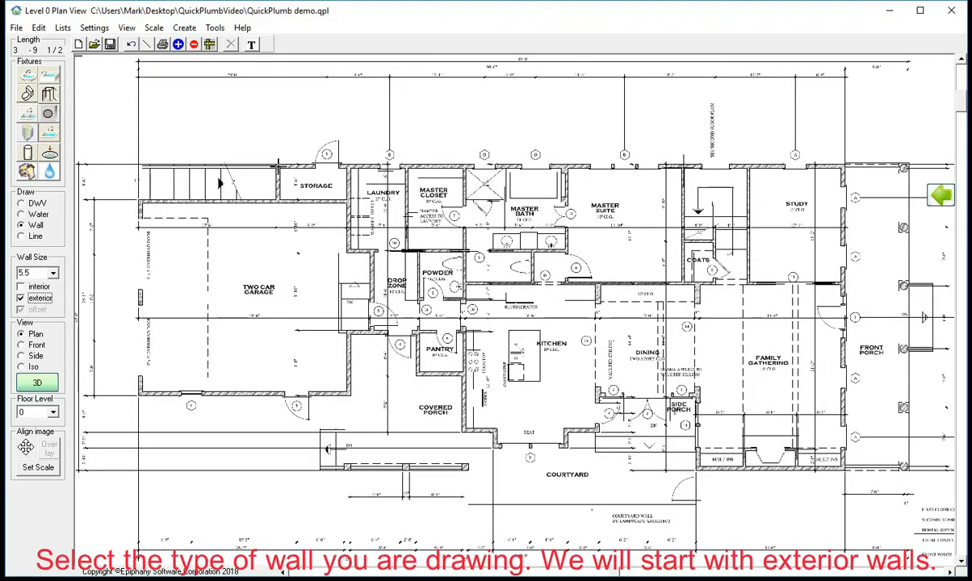
Draw exterior walls from the storage corner past the study, about 71'-9 1/2", down the front porch side, about 38'-4", and around to the side porch.
click(279, 167)
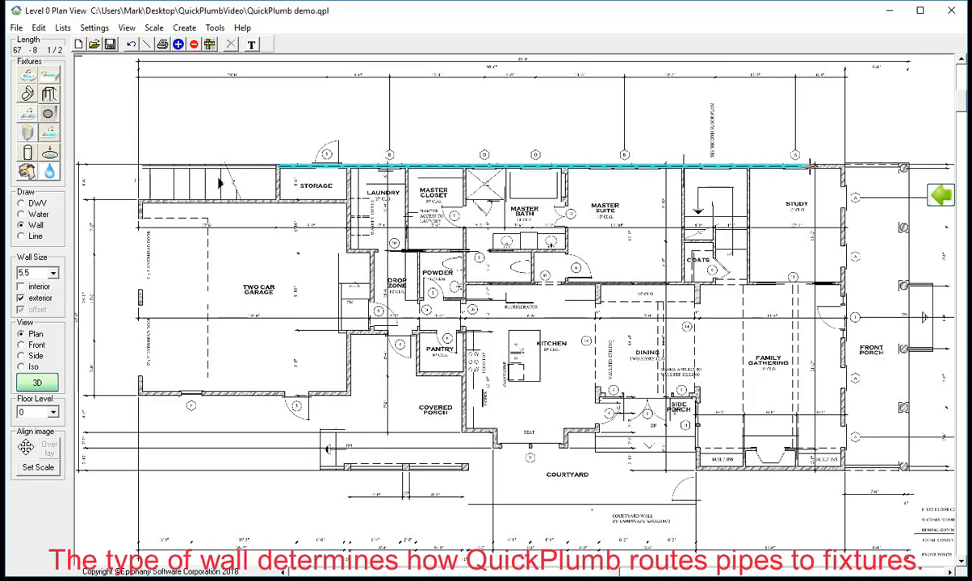
click(842, 167)
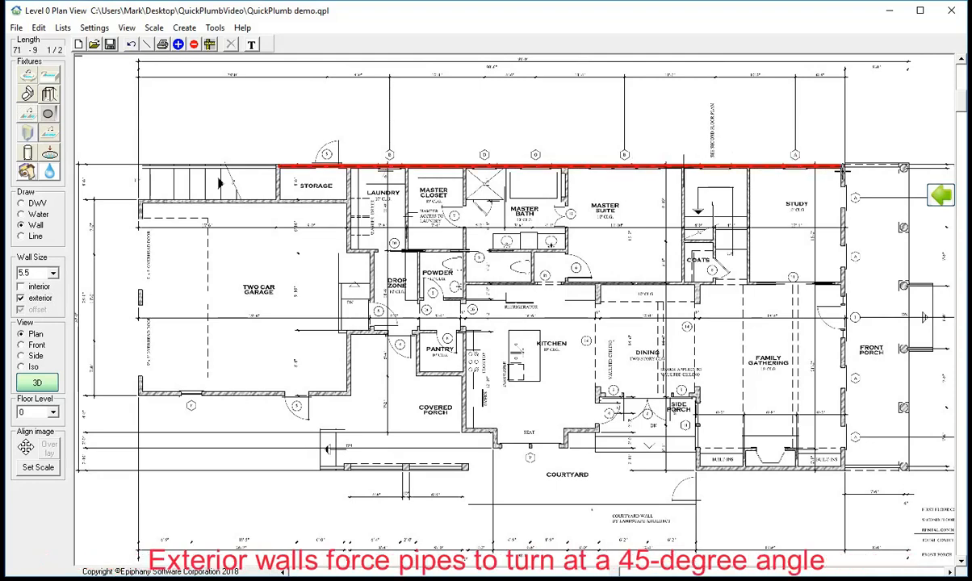
click(843, 465)
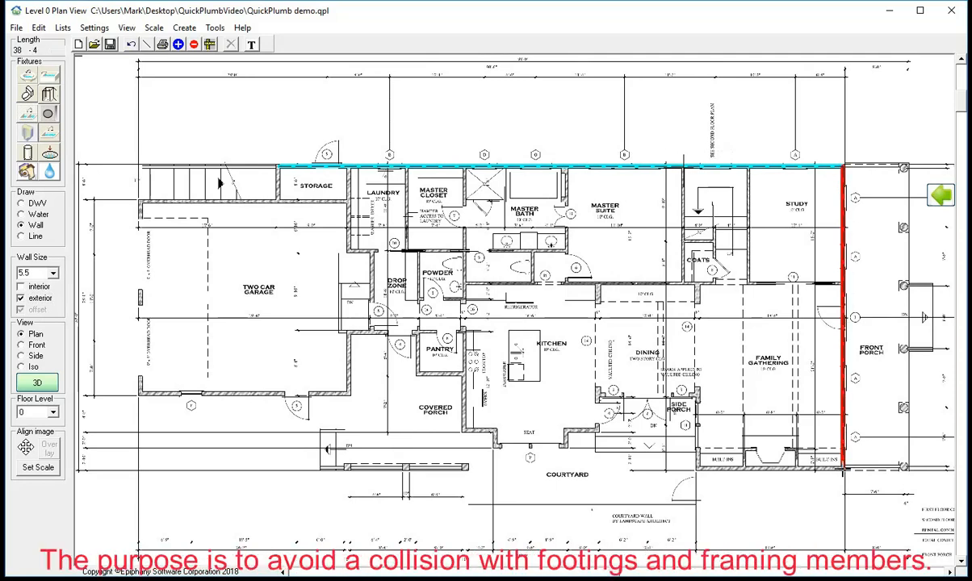
click(699, 465)
click(697, 396)
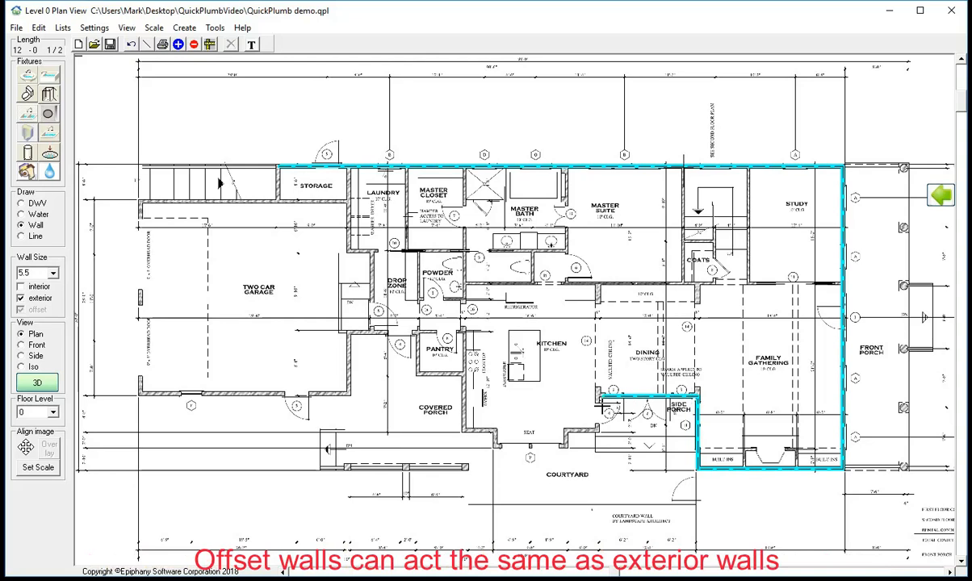
click(599, 397)
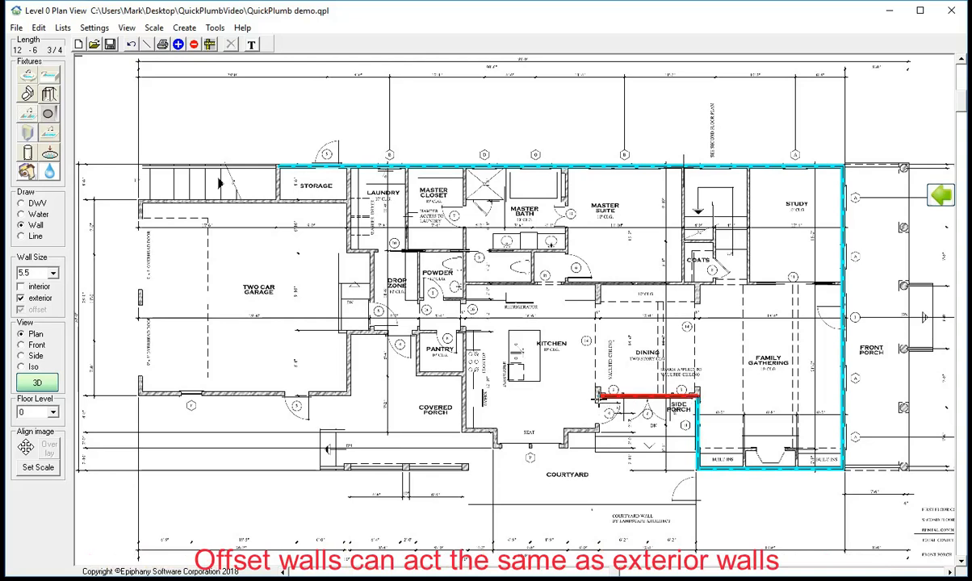
Continue the exterior walls from the side porch around the kitchen seat, covered porch and pantry to the garage.
mouse_move(598, 397)
mouse_down()
mouse_move(598, 430)
mouse_move(566, 429)
mouse_move(565, 448)
mouse_move(496, 447)
mouse_move(497, 432)
mouse_move(462, 431)
mouse_move(464, 373)
mouse_up()
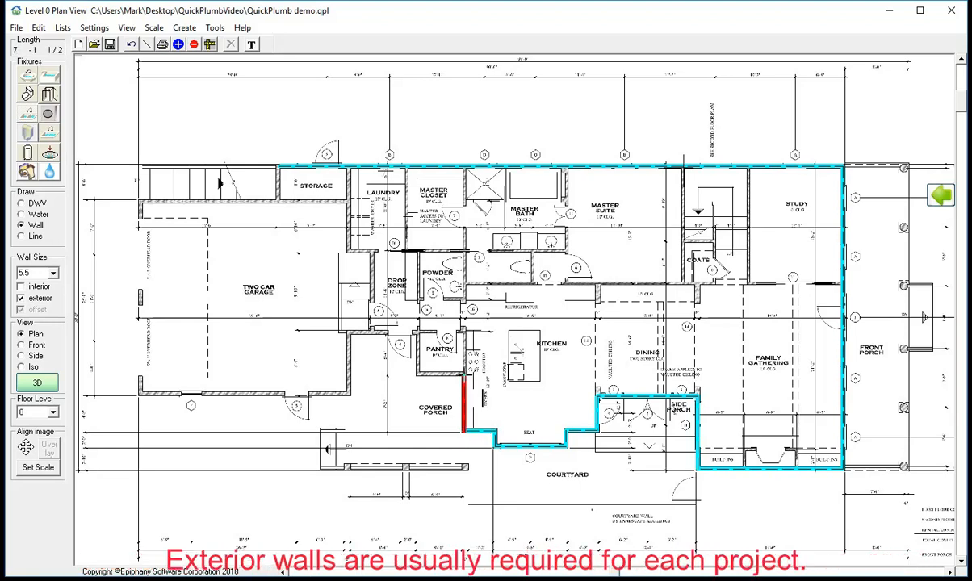
click(477, 385)
click(465, 378)
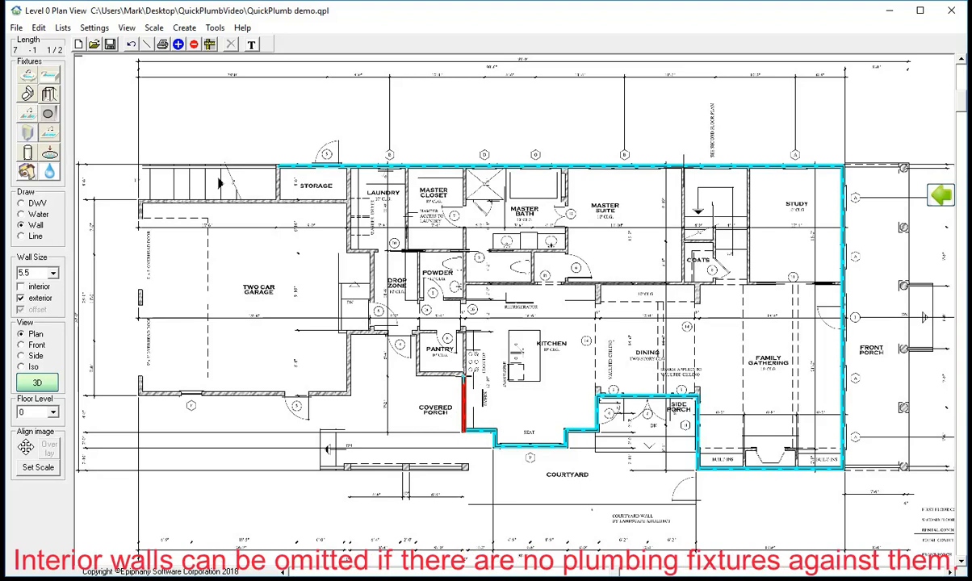
drag(464, 375, 348, 333)
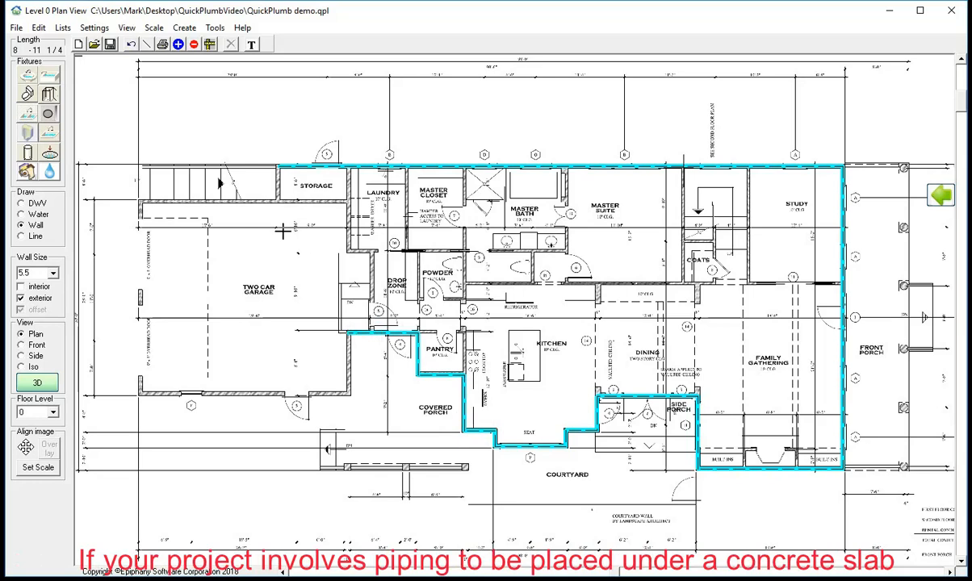
Draw exterior walls down the storage room's stair side and along the garage's upper edge, the latter about 17'-2 3/4" long.
click(257, 166)
drag(278, 173, 174, 202)
click(225, 126)
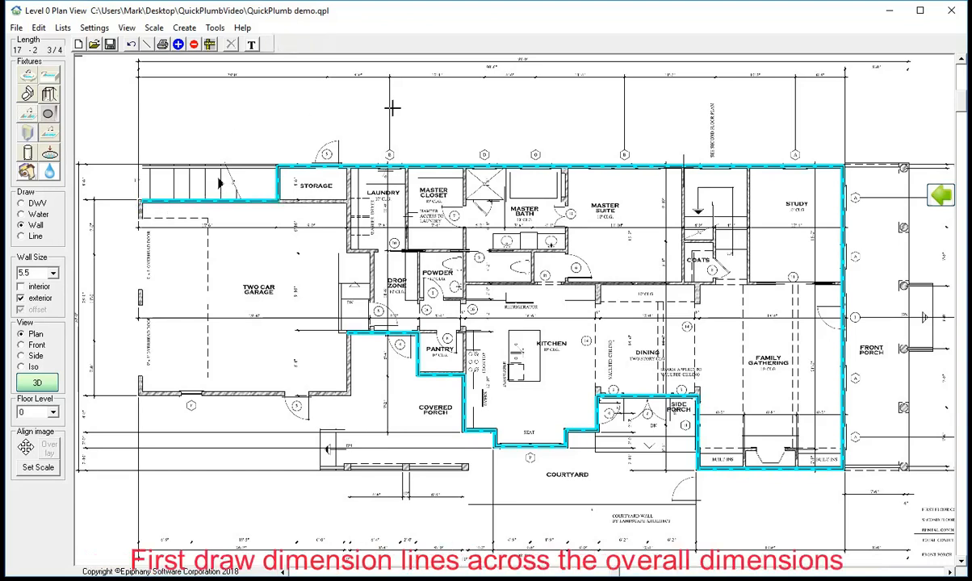
Draw the two car garage's remaining exterior walls beside the covered porch, along the lower edge, about 26'-4 1/4" long, and across the overhead doors.
scroll(426, 105, down, 3)
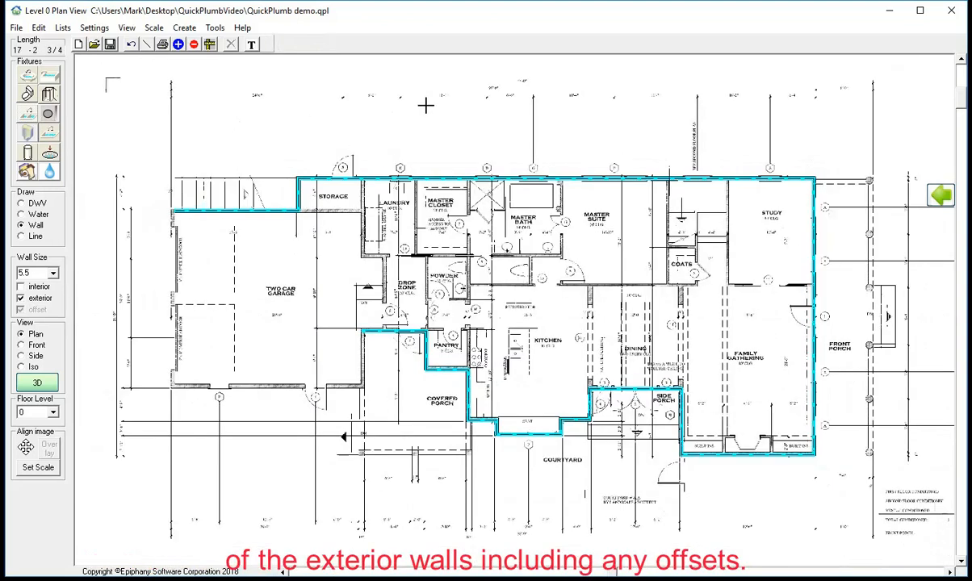
scroll(426, 105, up, 1)
scroll(426, 107, up, 2)
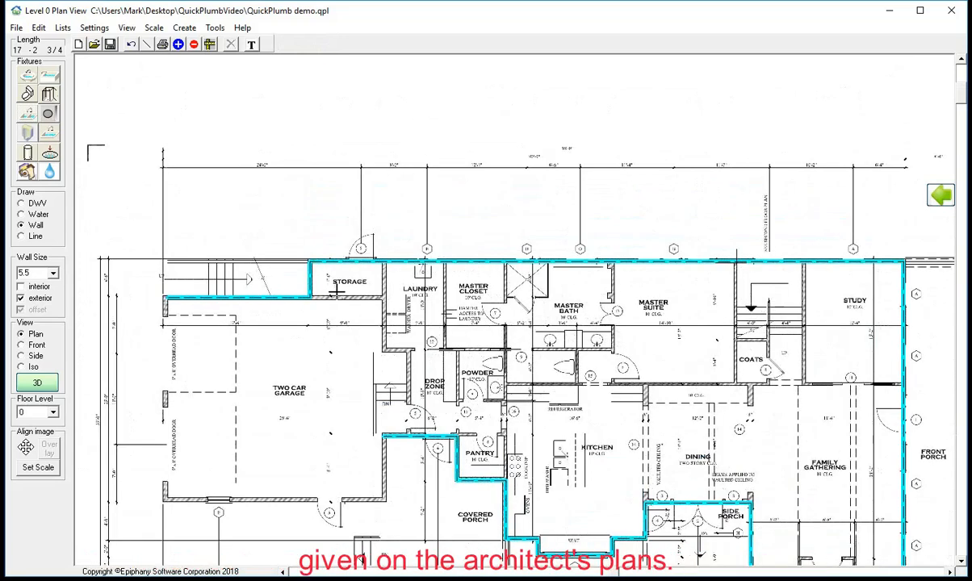
scroll(624, 343, down, 3)
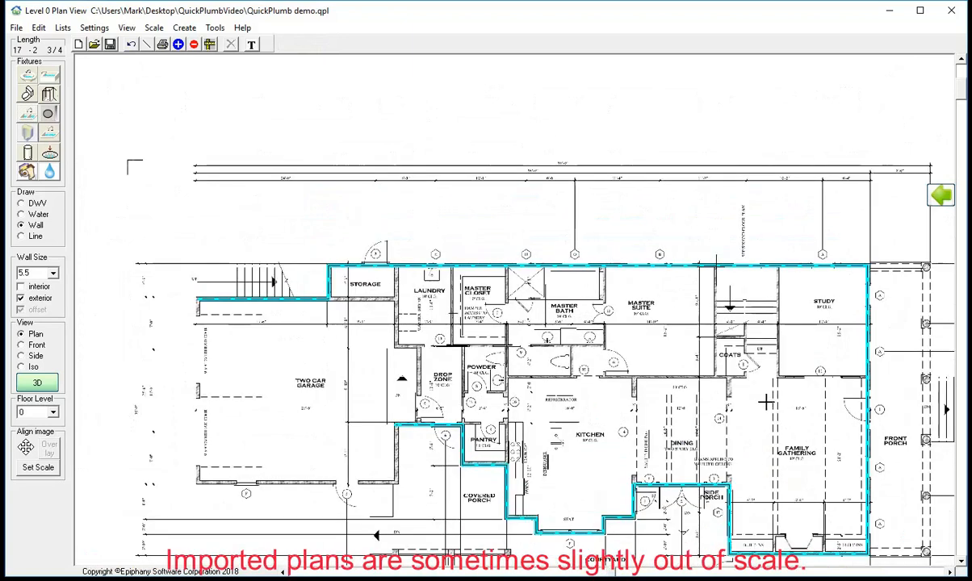
scroll(466, 407, up, 3)
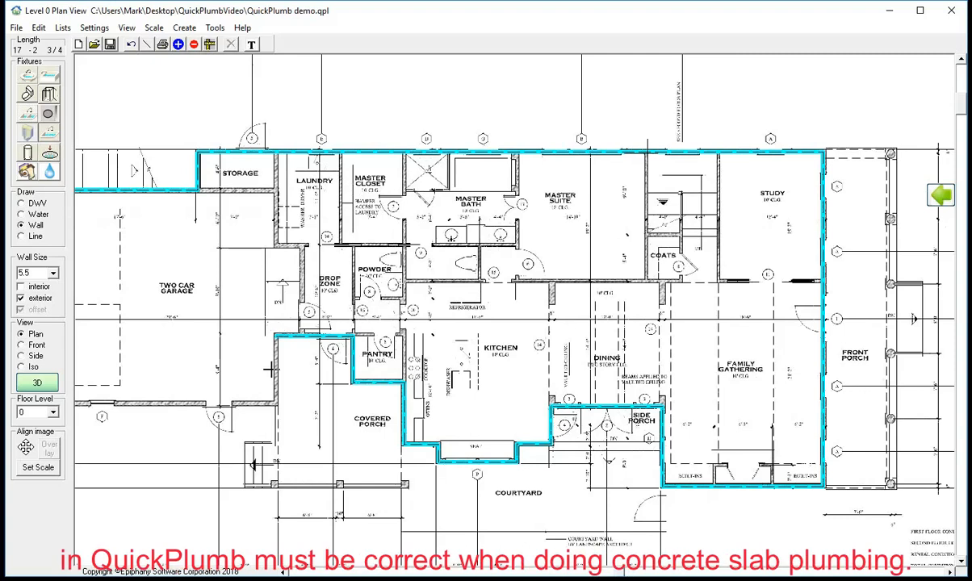
click(275, 335)
click(274, 404)
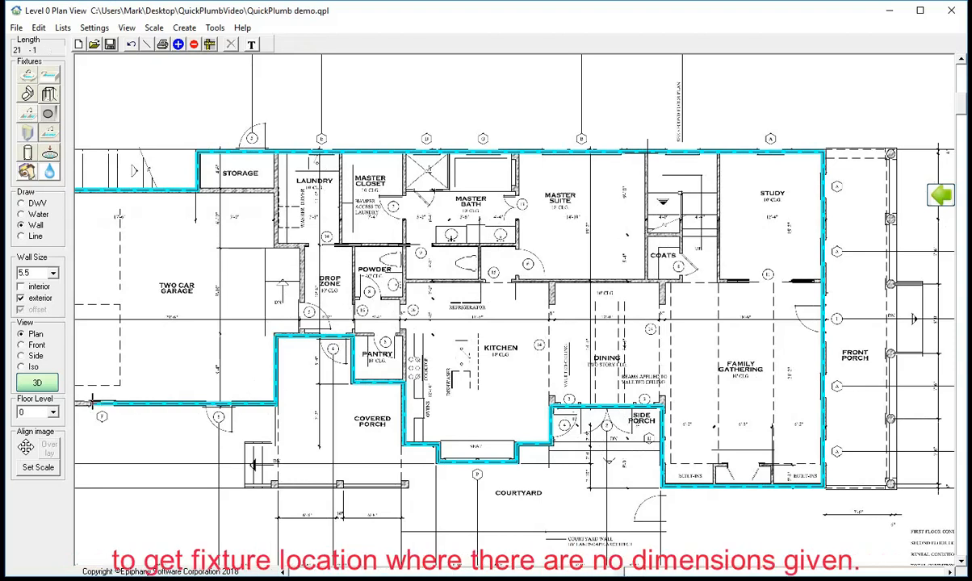
drag(111, 401, 119, 401)
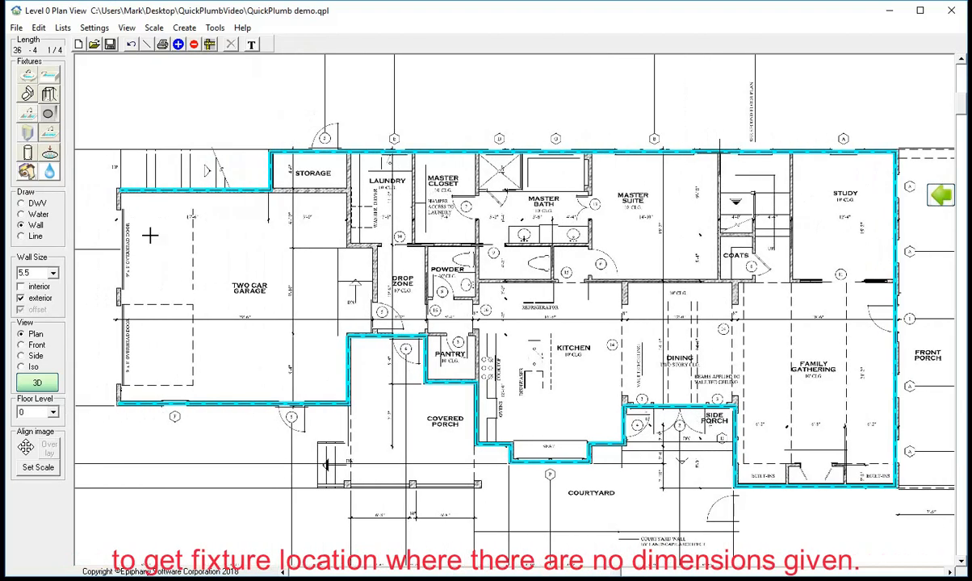
click(118, 191)
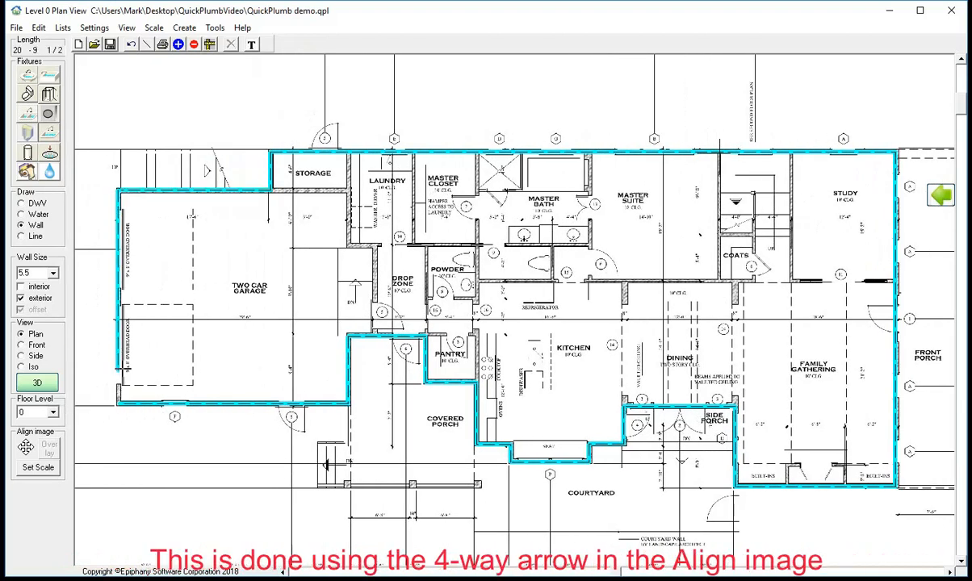
Move the level 0 plan image to line it up with the drawn exterior walls.
click(26, 449)
drag(219, 280, 233, 299)
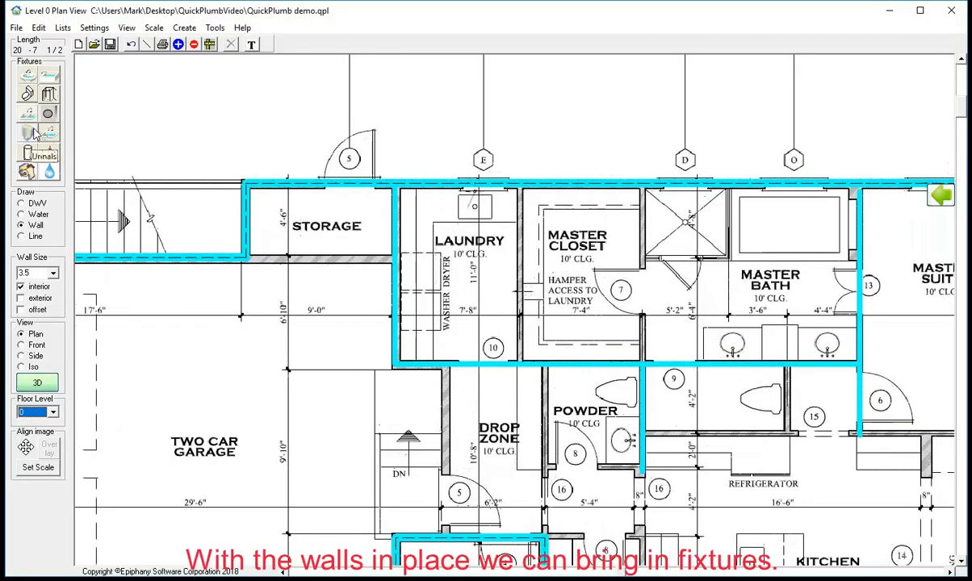
Place a laundry sink against the exterior wall in the laundry room, over the sink shown on the plan.
click(49, 135)
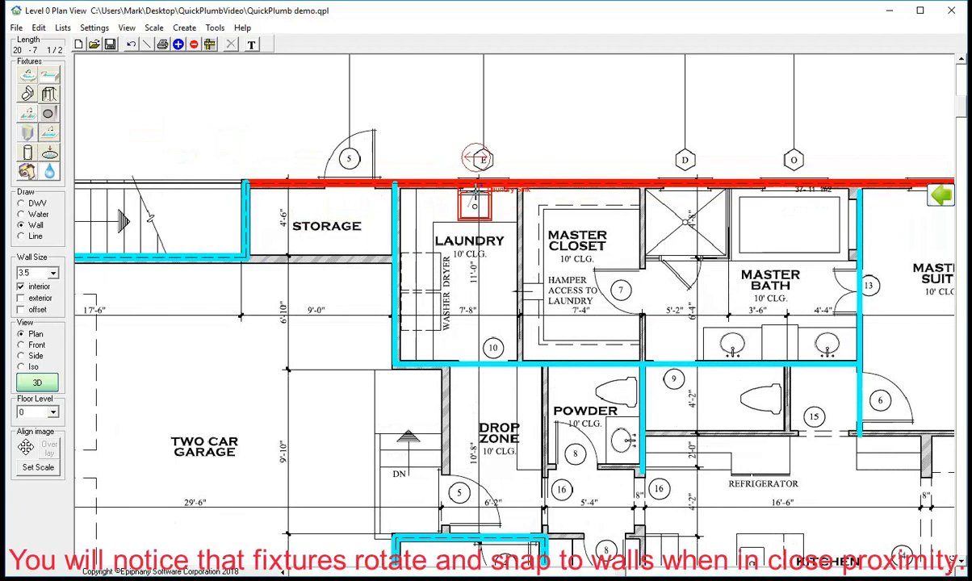
click(475, 194)
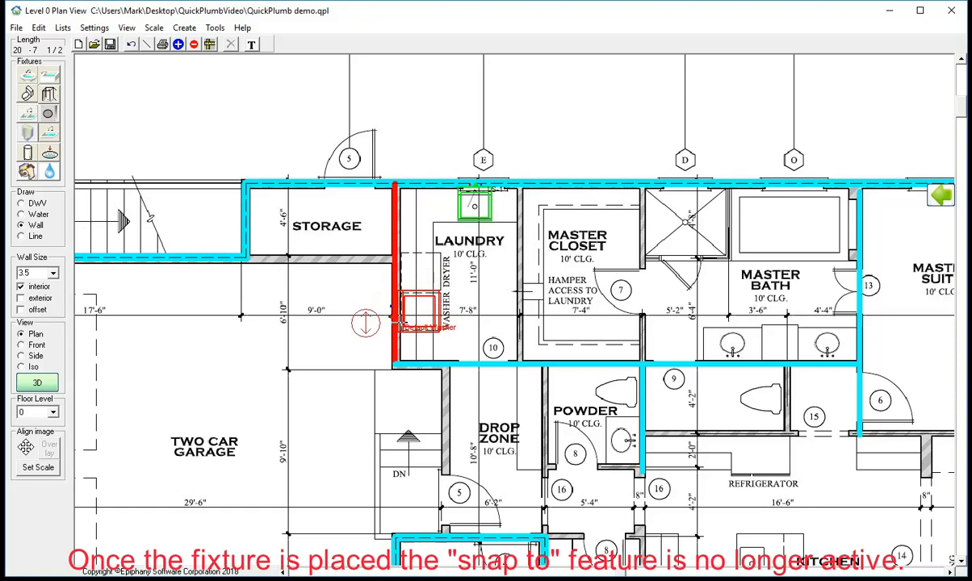
Place a washer against the laundry room's storage-side wall and an SH3 shower over the shower shown in the master bath.
click(364, 323)
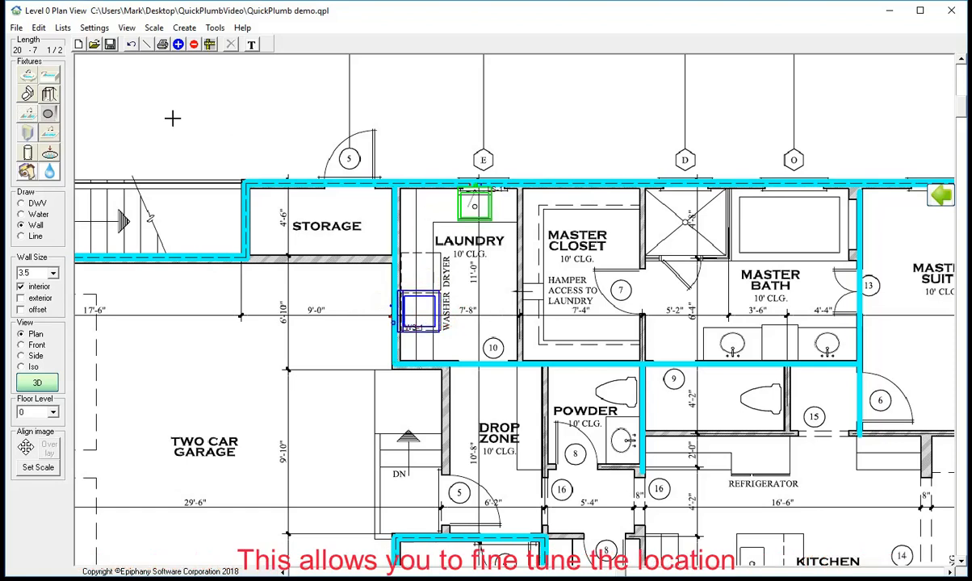
click(49, 93)
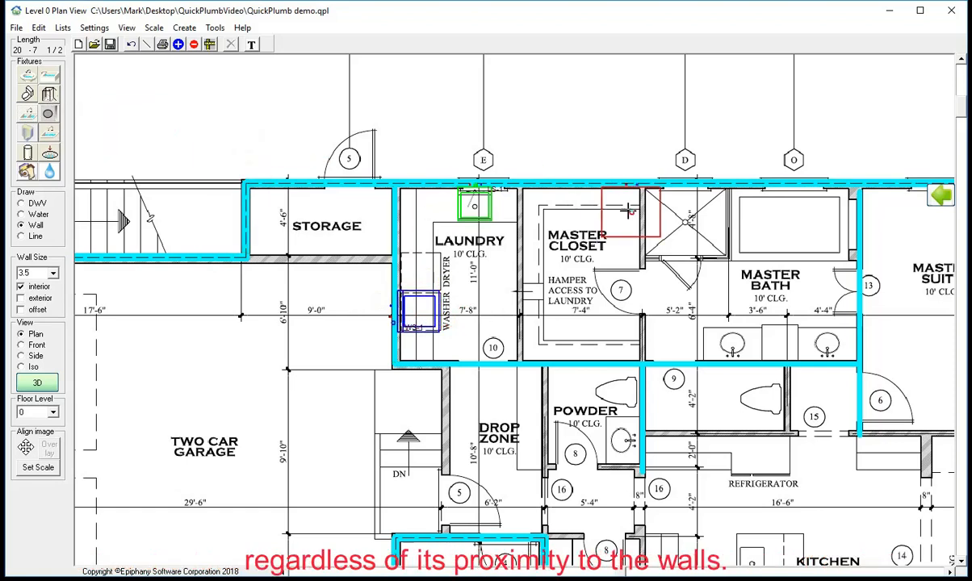
click(685, 222)
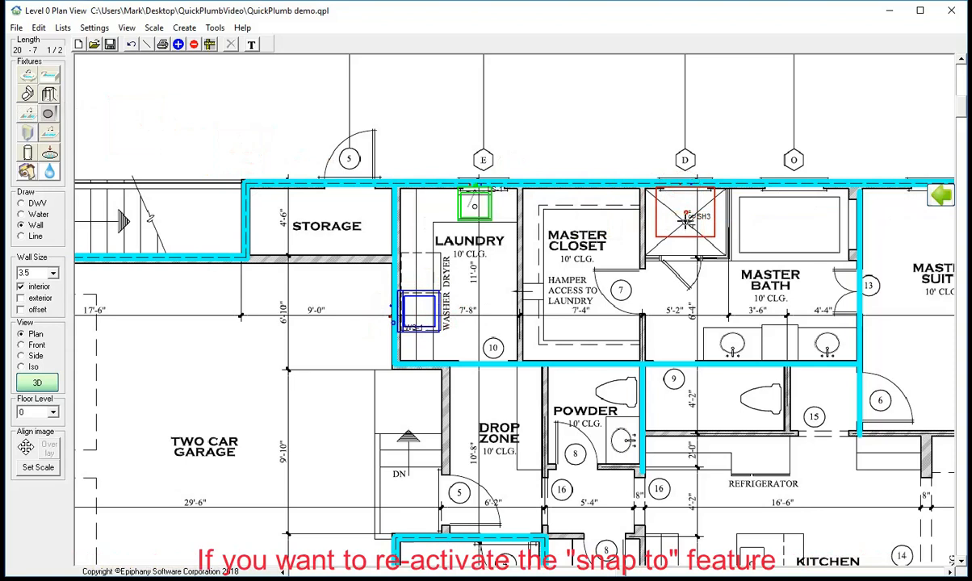
drag(686, 218, 685, 225)
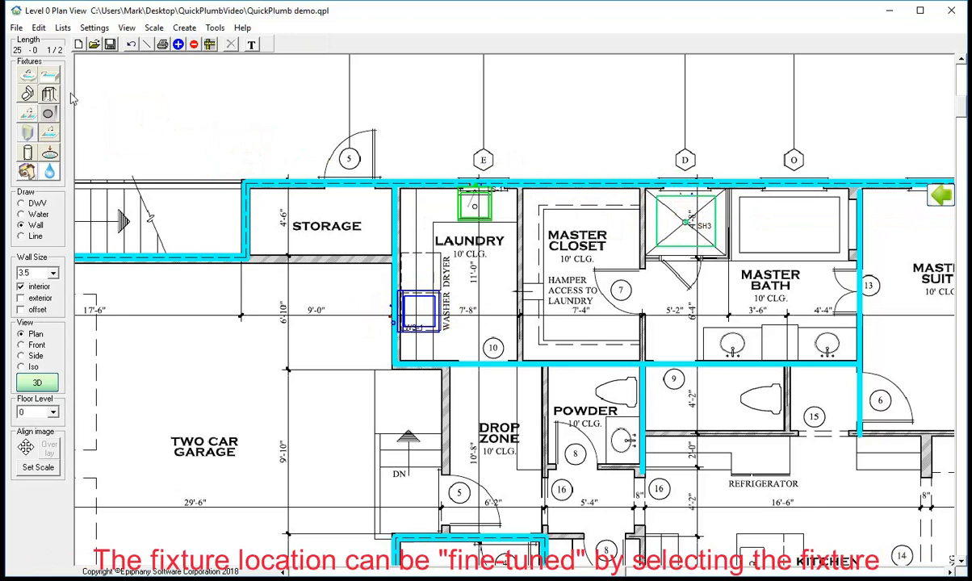
Place two lavatories against the master bath's lower wall, one over each sink shown on the plan.
click(31, 77)
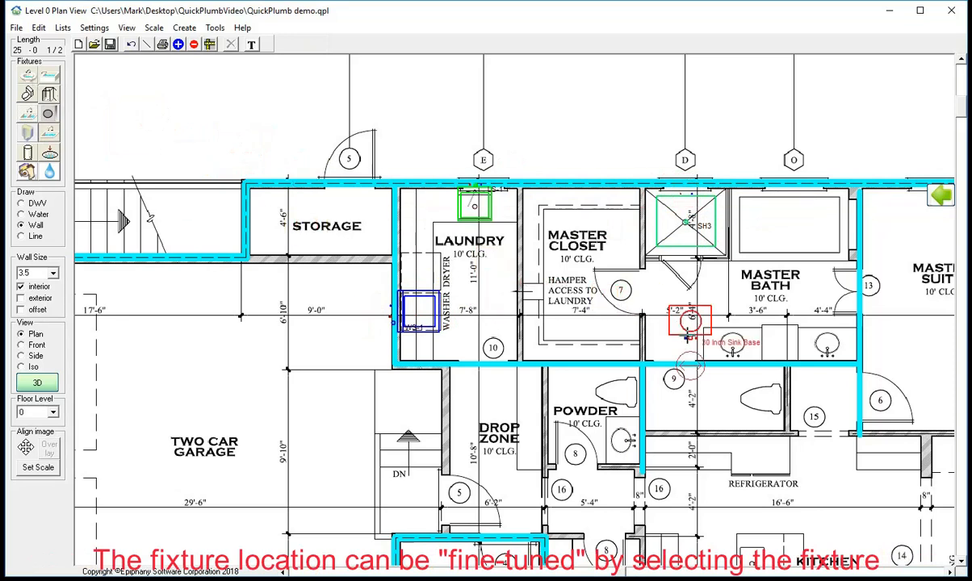
click(730, 361)
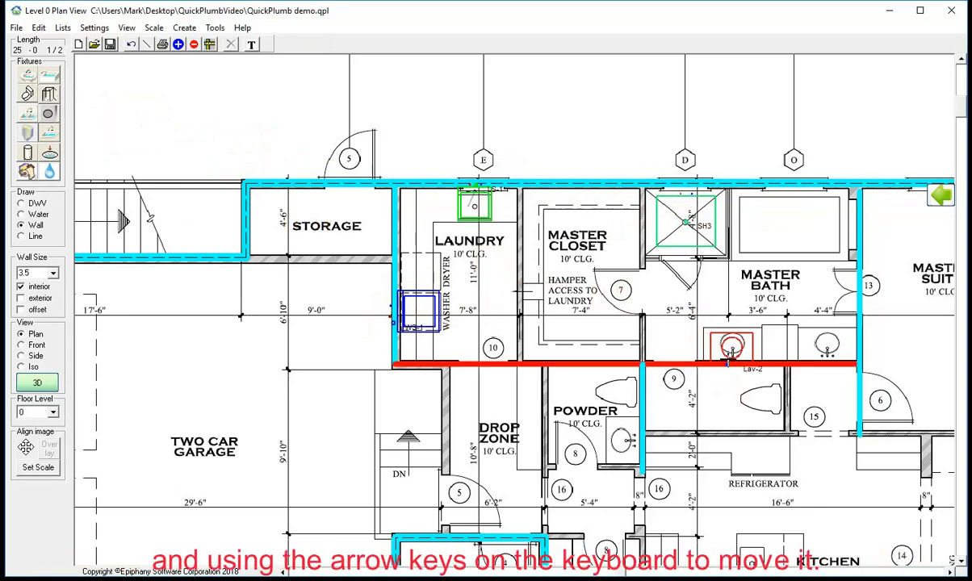
click(29, 76)
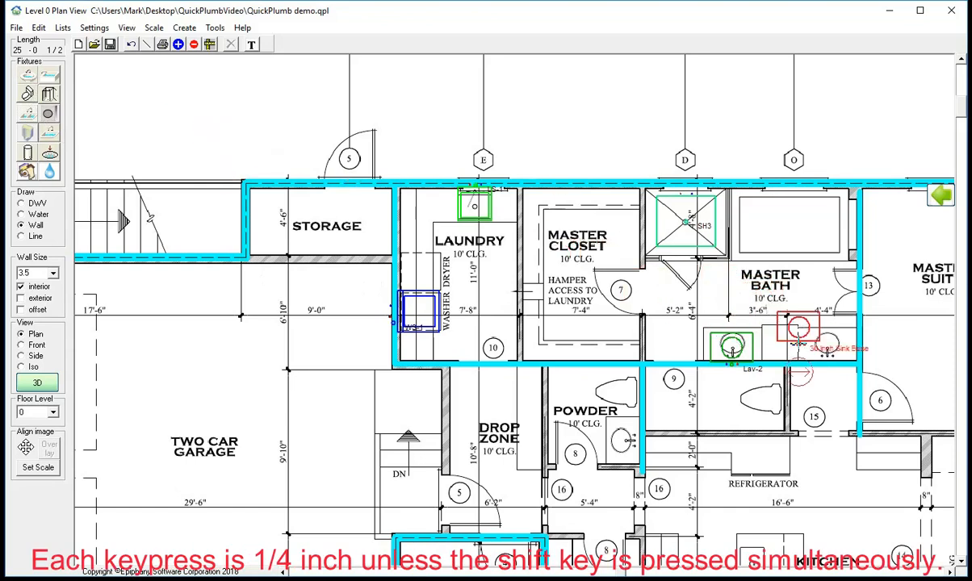
click(826, 360)
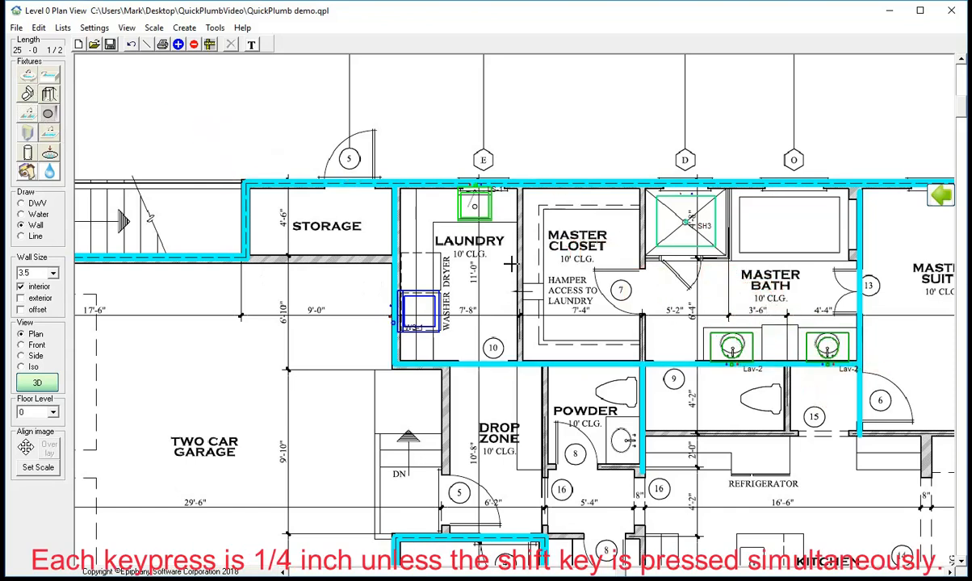
Place a bathtub in the master bath, assign it the Garden Tub fixture, and fit it over the tub shown on the plan.
click(49, 75)
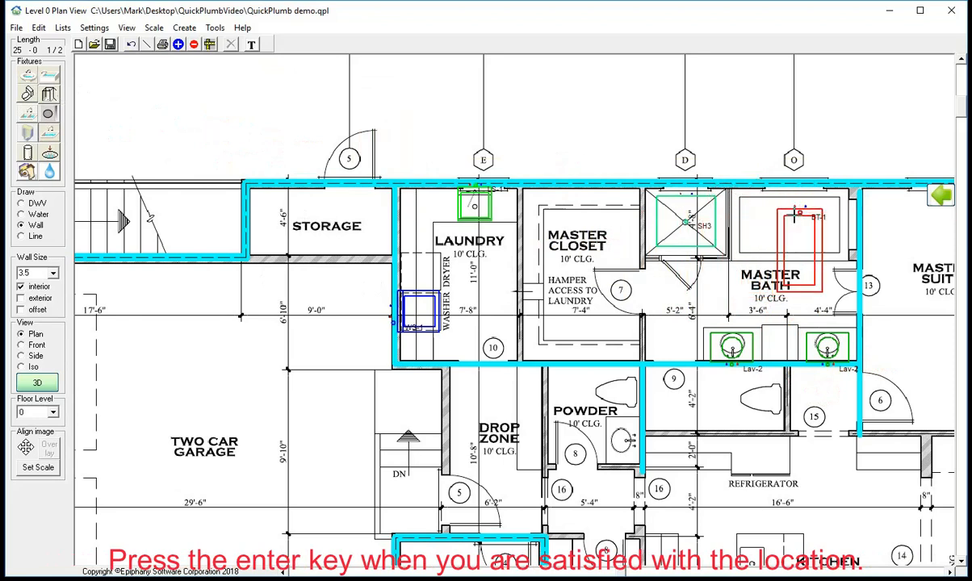
right_click(817, 222)
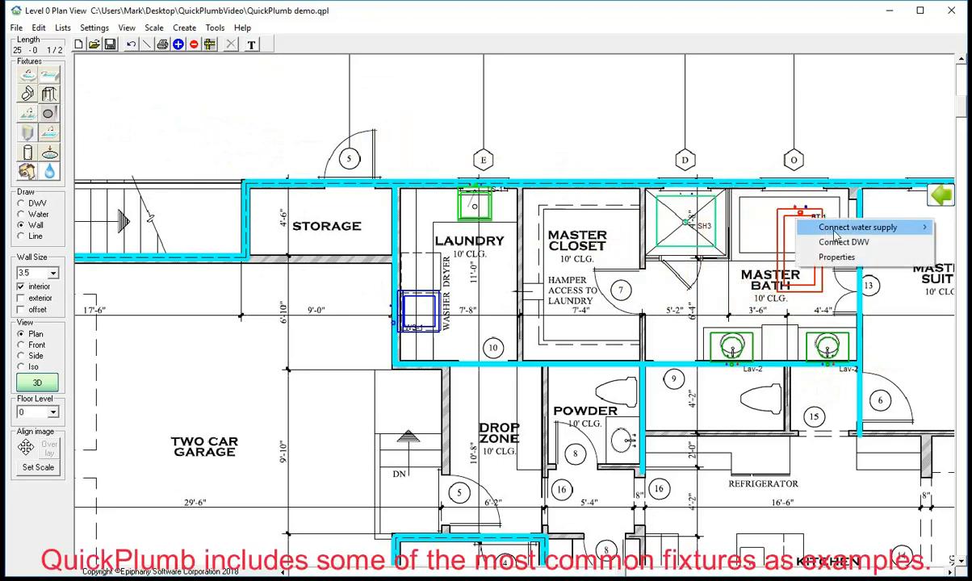
click(834, 256)
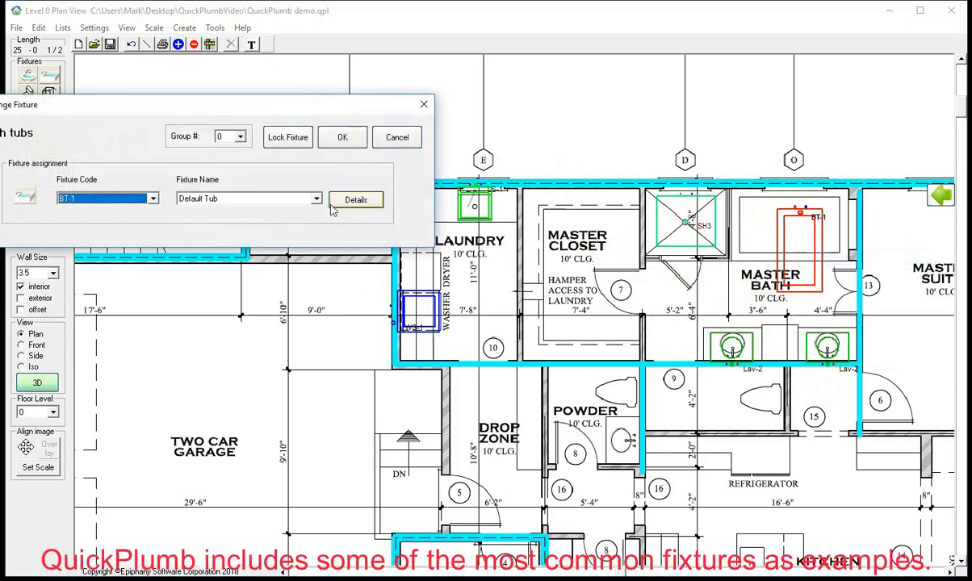
click(303, 198)
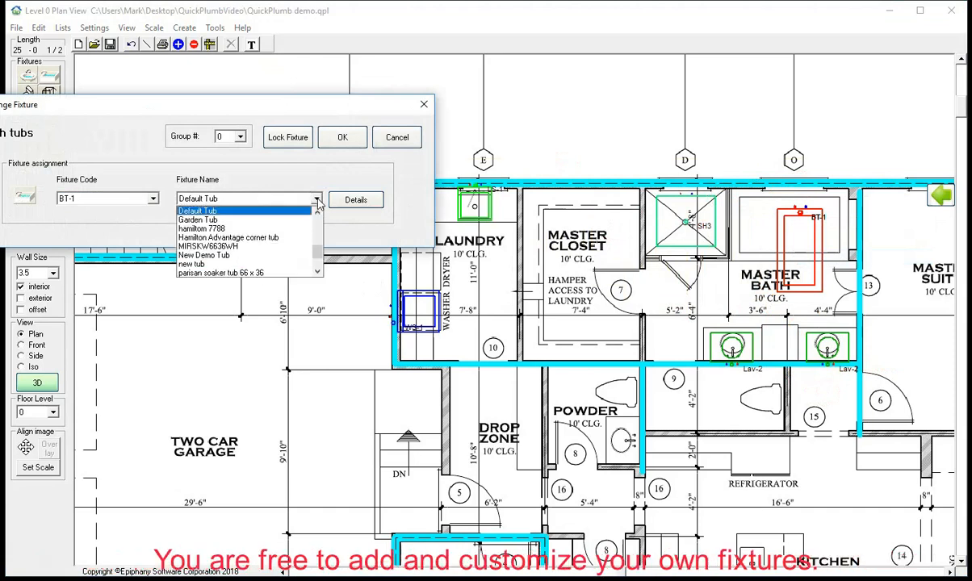
click(242, 219)
click(342, 137)
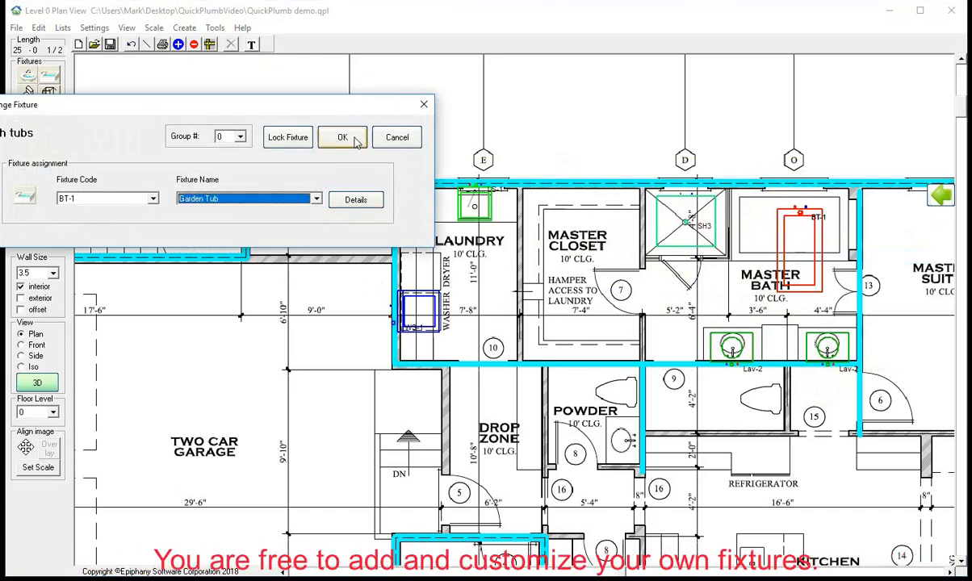
click(787, 228)
drag(799, 189, 823, 228)
Review the fixture codes available for the garden tub and keep code BT-1.
right_click(823, 228)
click(815, 255)
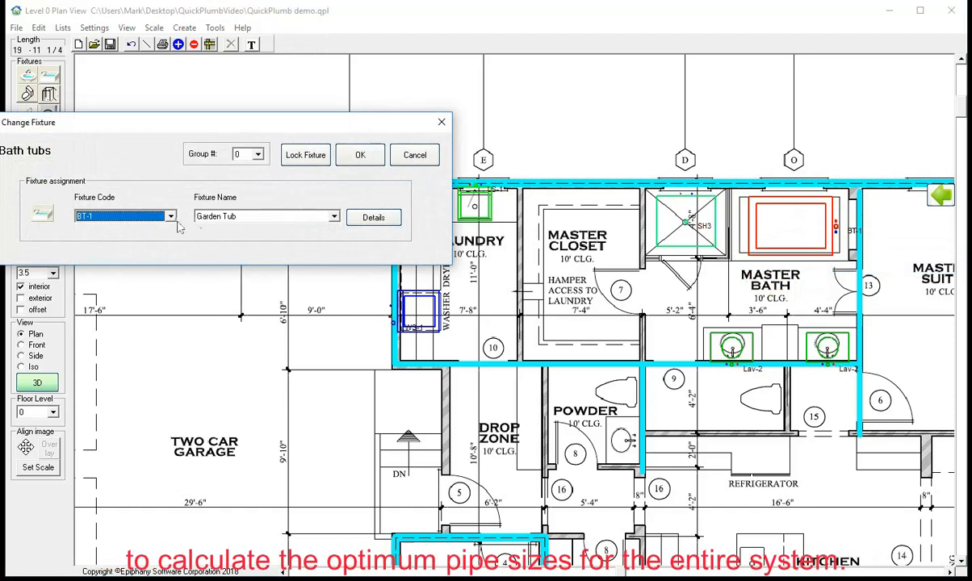
click(169, 216)
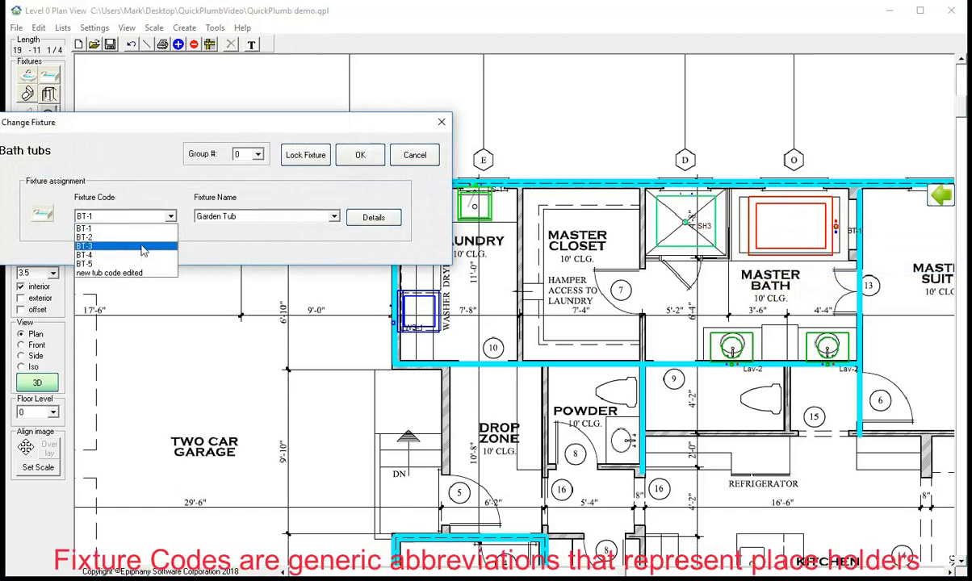
click(146, 230)
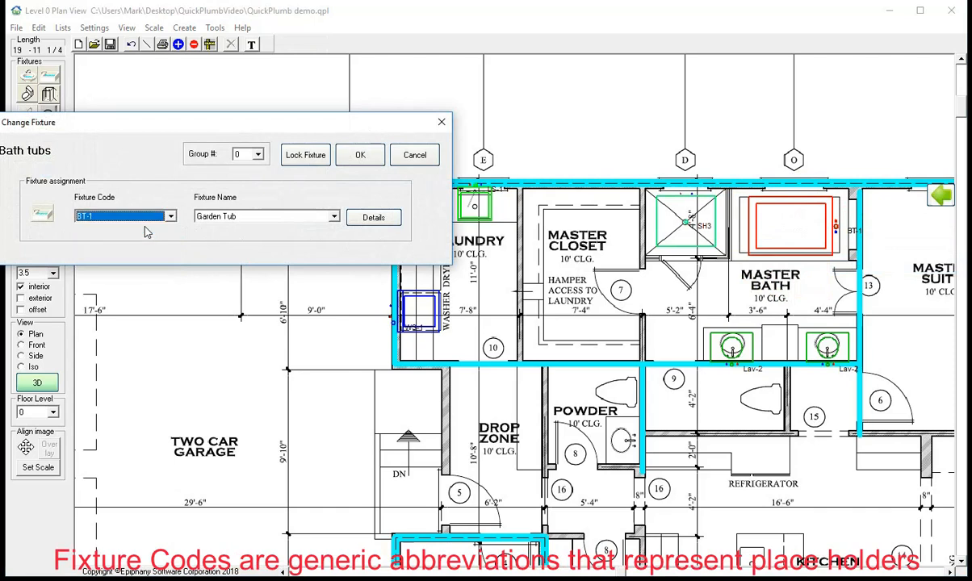
click(360, 154)
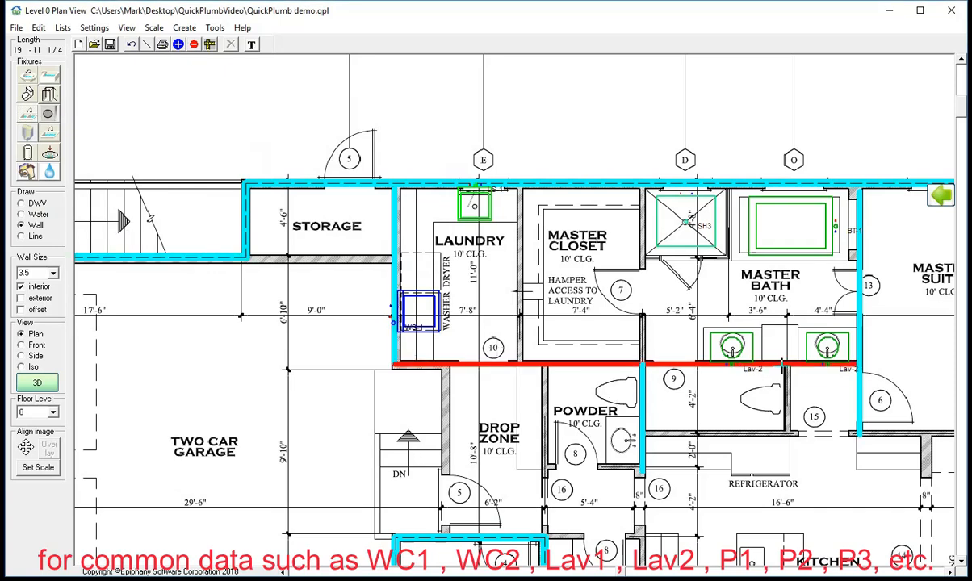
Draw a 3.5 interior wall about 4'-1 3/4" long behind the toilet in the room below the master bath.
click(743, 364)
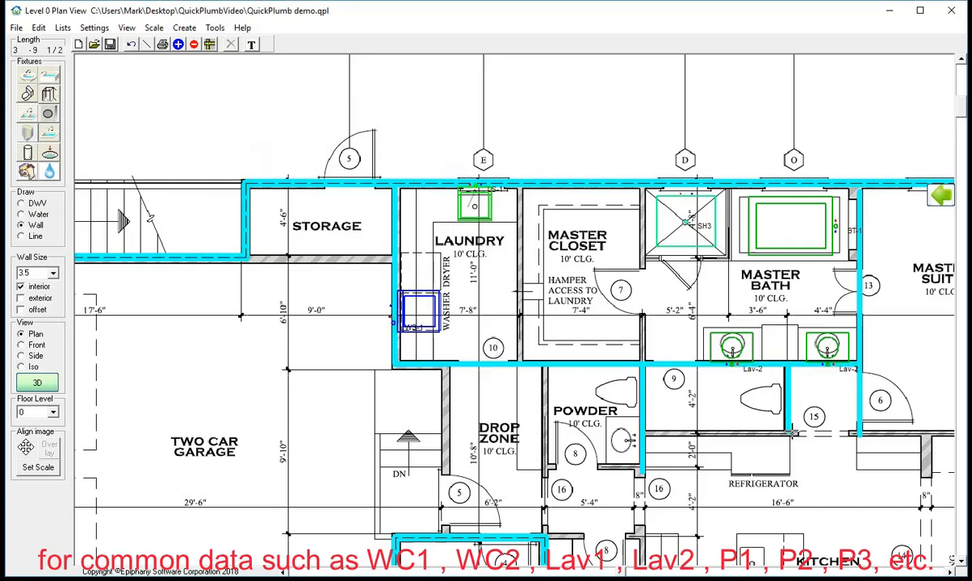
click(788, 395)
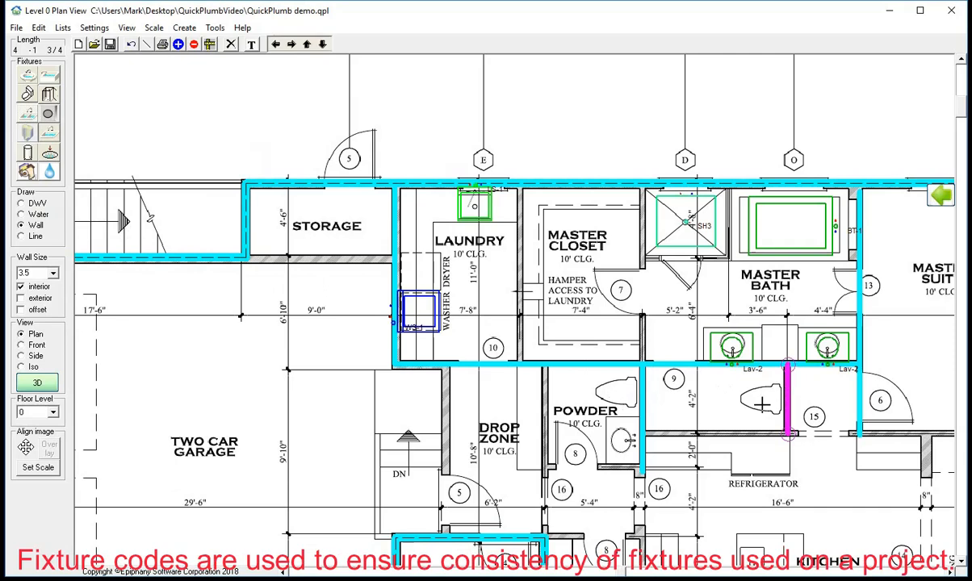
click(762, 404)
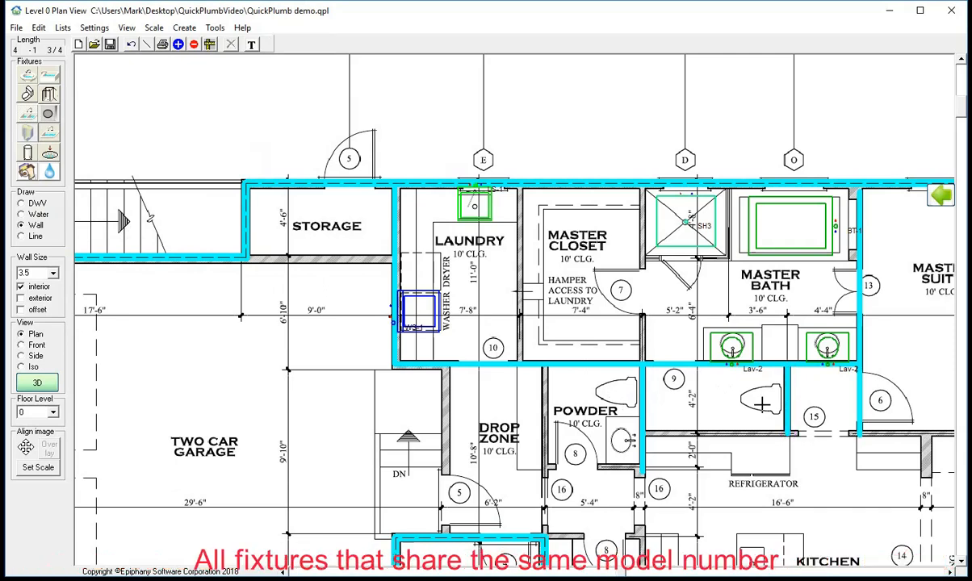
click(789, 400)
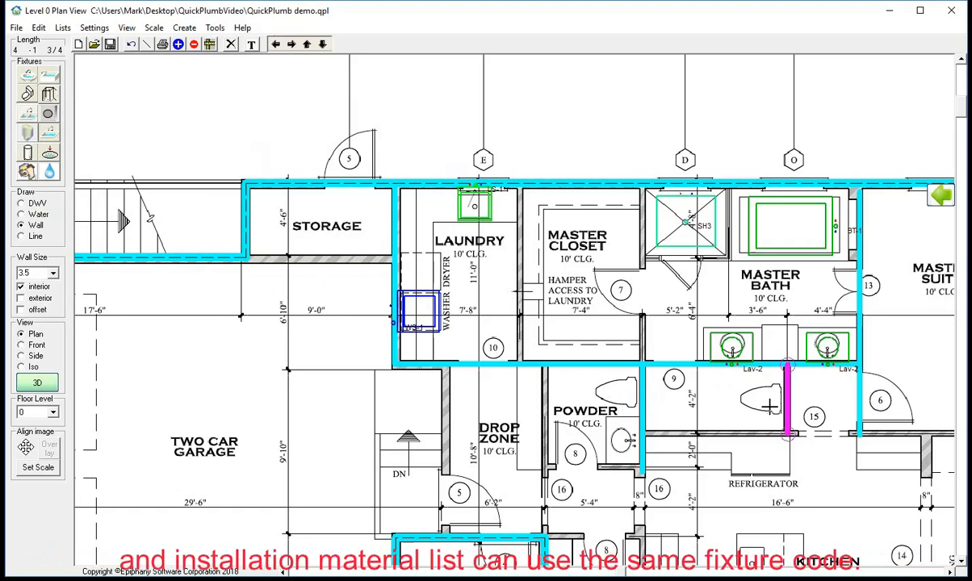
click(770, 407)
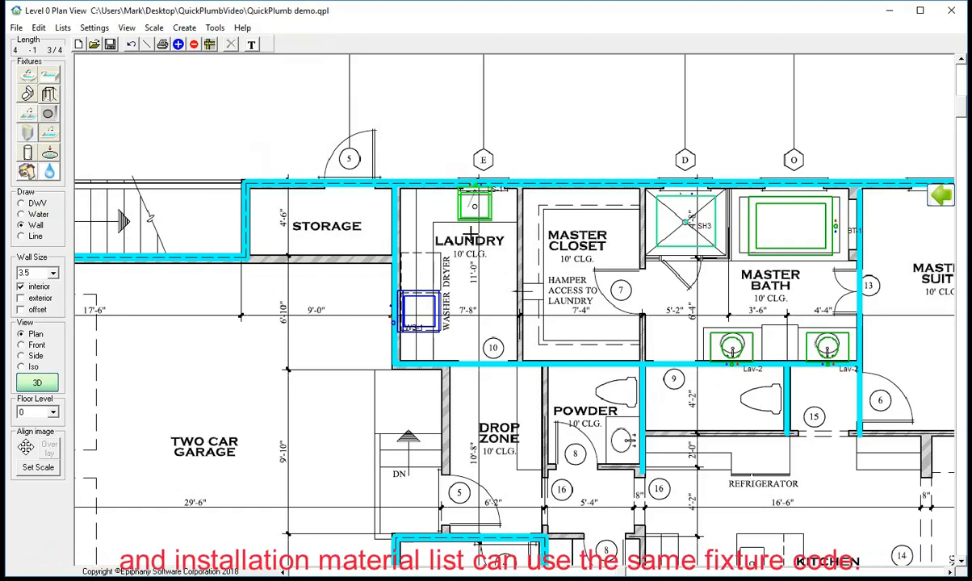
View the master list of fixture codes and close it.
scroll(427, 203, down, 1)
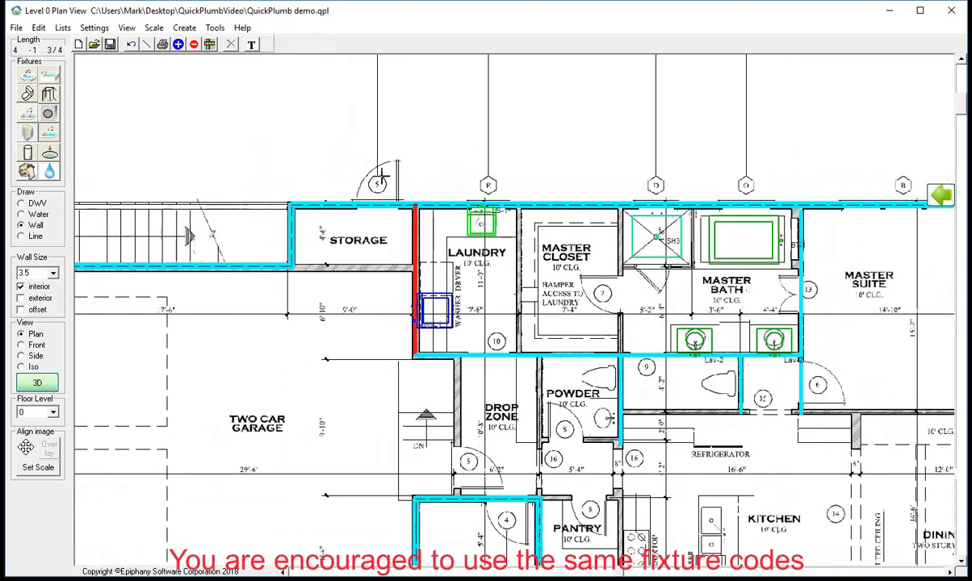
click(64, 28)
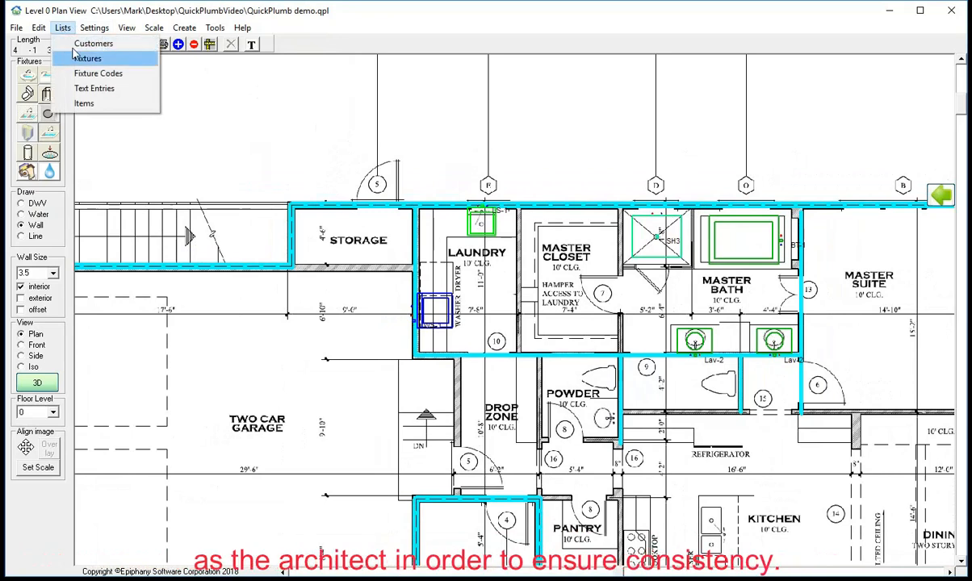
click(86, 71)
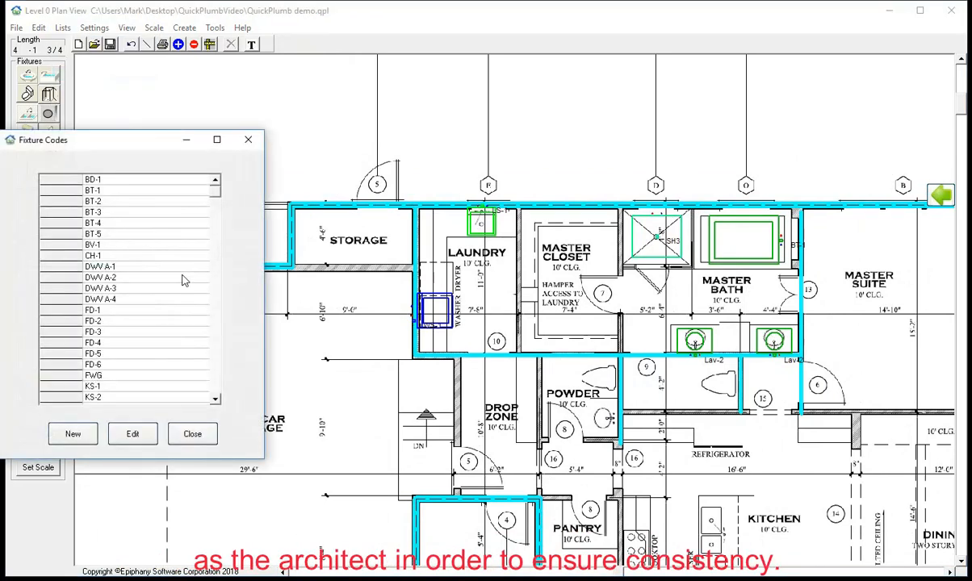
click(192, 433)
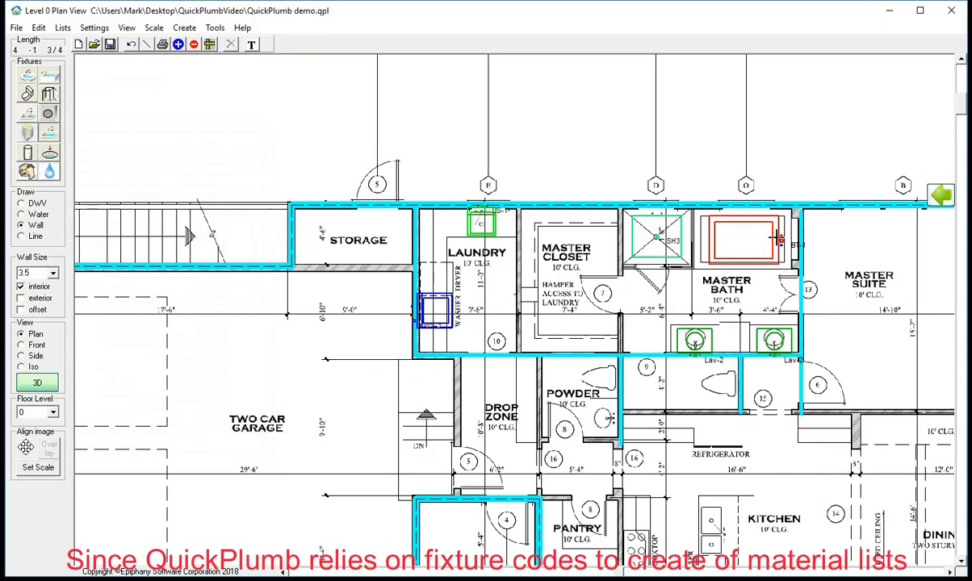
Examine the fixture code and fixture name choices in the garden tub's properties, leaving its assignment as it is.
right_click(736, 236)
click(800, 278)
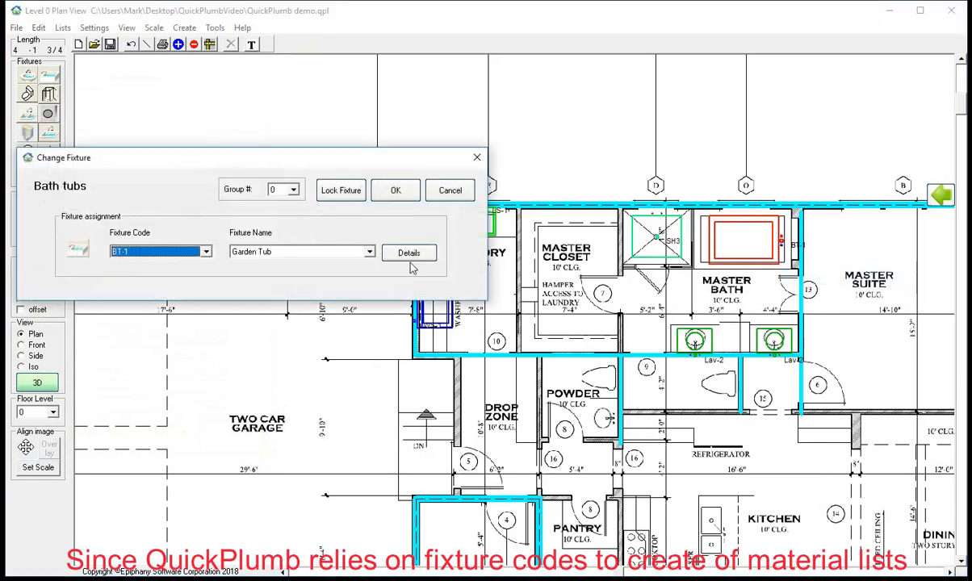
click(206, 252)
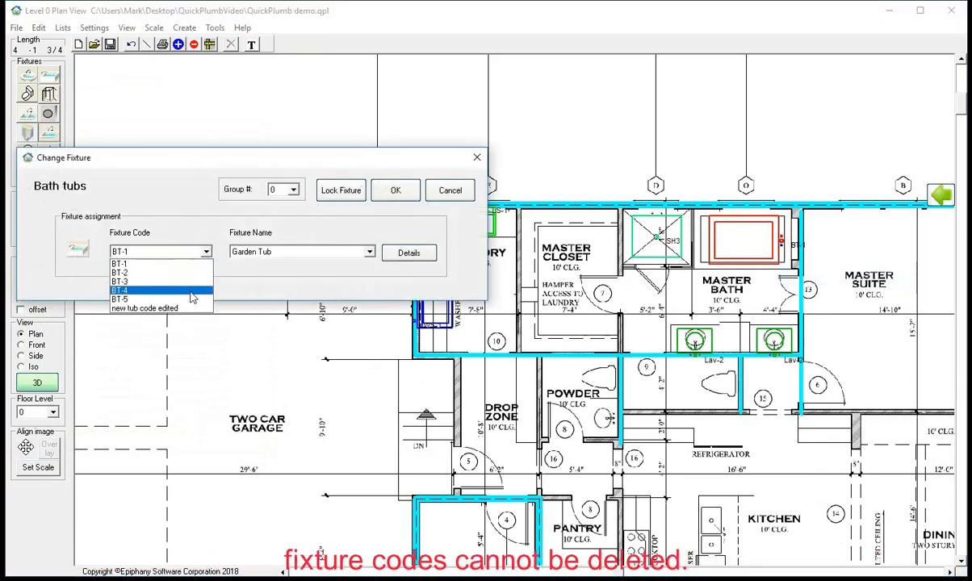
click(299, 251)
click(299, 251)
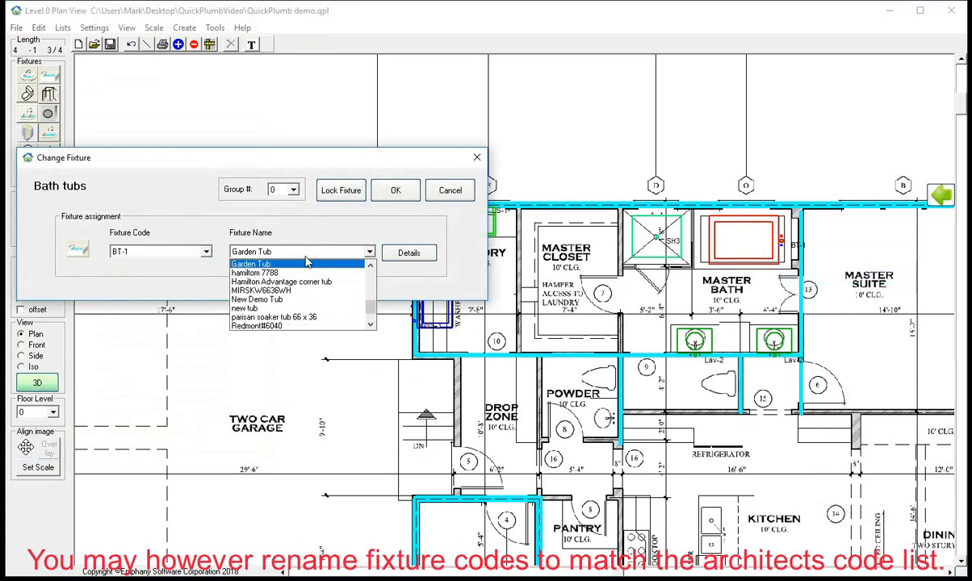
scroll(315, 307, down, 1)
scroll(315, 307, up, 5)
scroll(314, 307, down, 3)
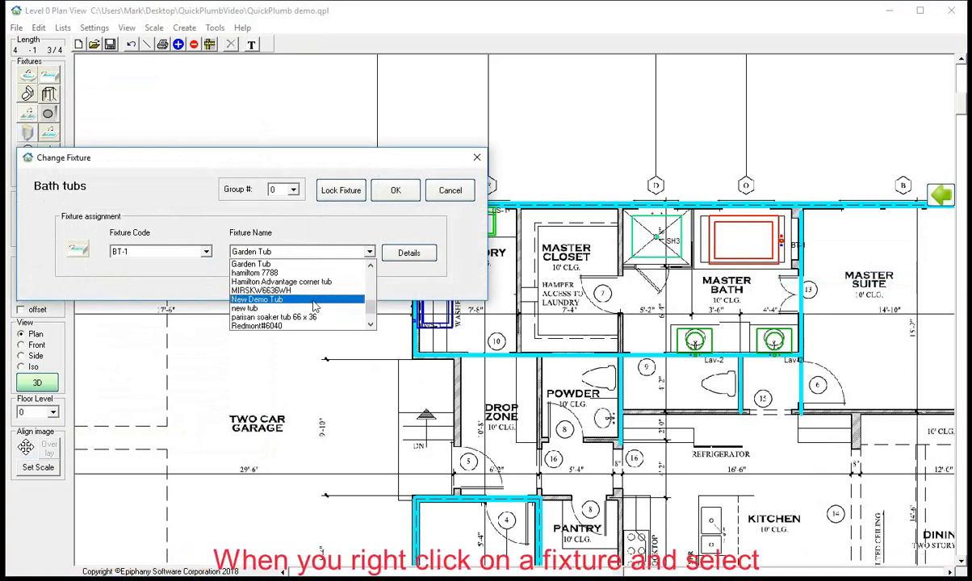
scroll(315, 305, up, 3)
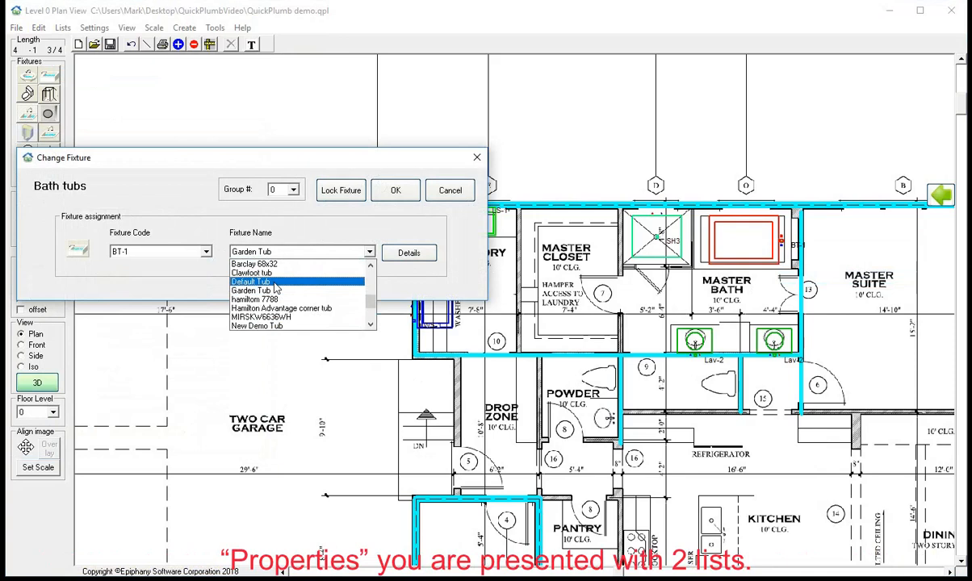
scroll(278, 290, up, 3)
click(202, 251)
click(202, 252)
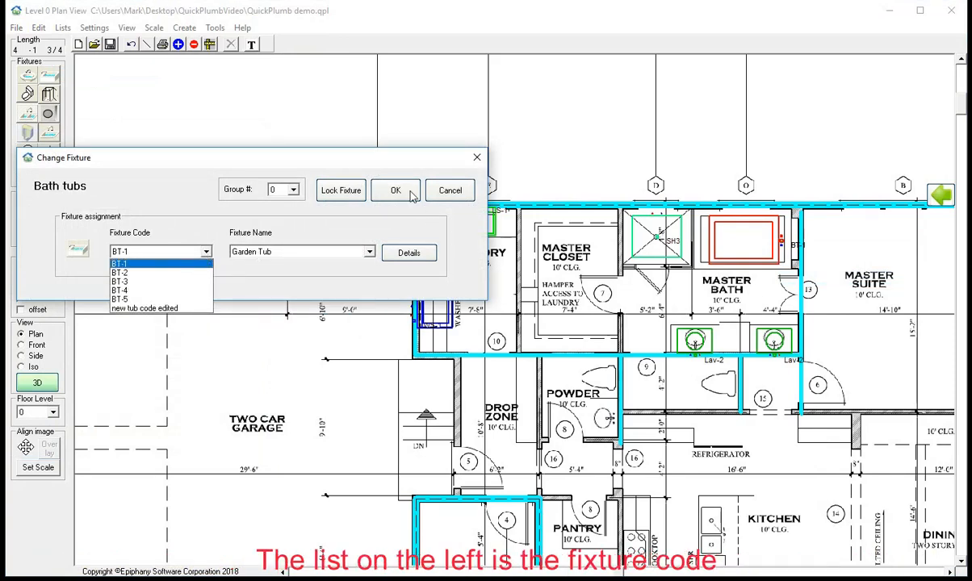
click(454, 191)
click(464, 194)
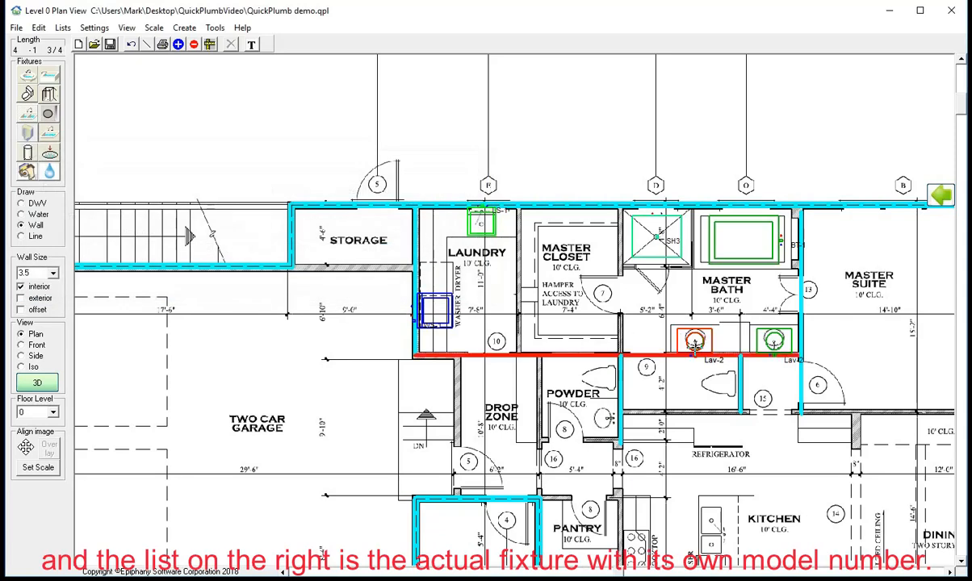
Open the detailed fixture data of the garden tub in the master bath.
right_click(731, 228)
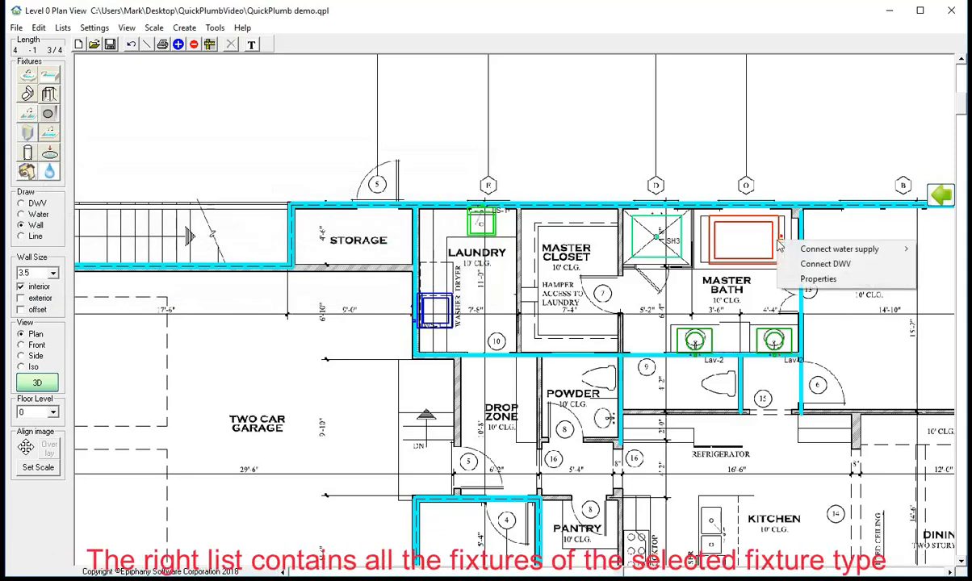
click(811, 280)
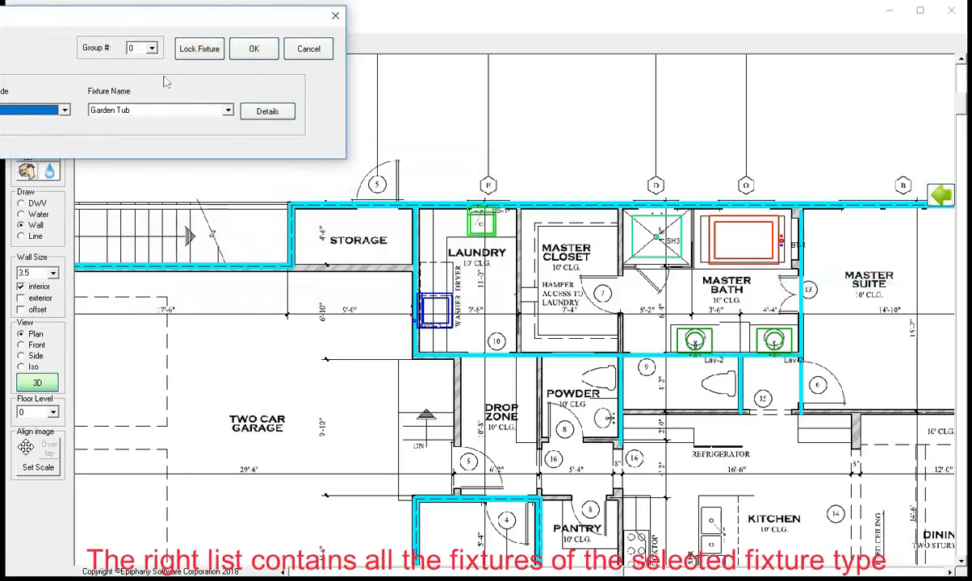
drag(113, 18, 428, 187)
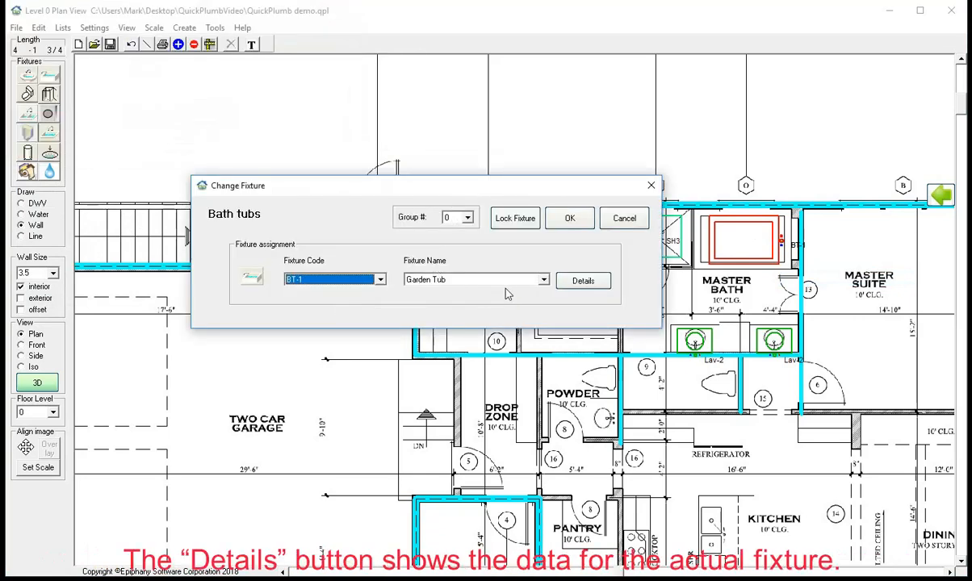
click(584, 282)
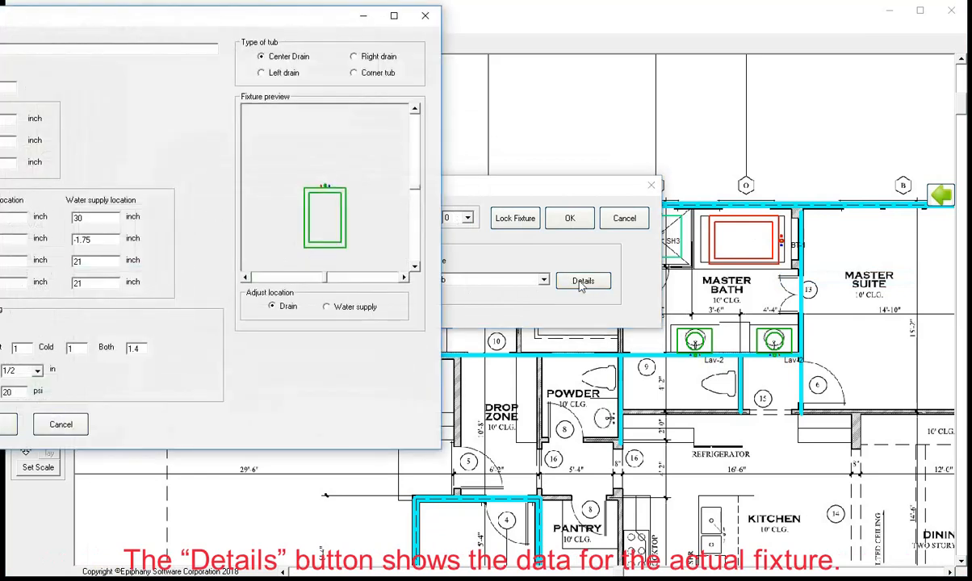
drag(141, 16, 438, 100)
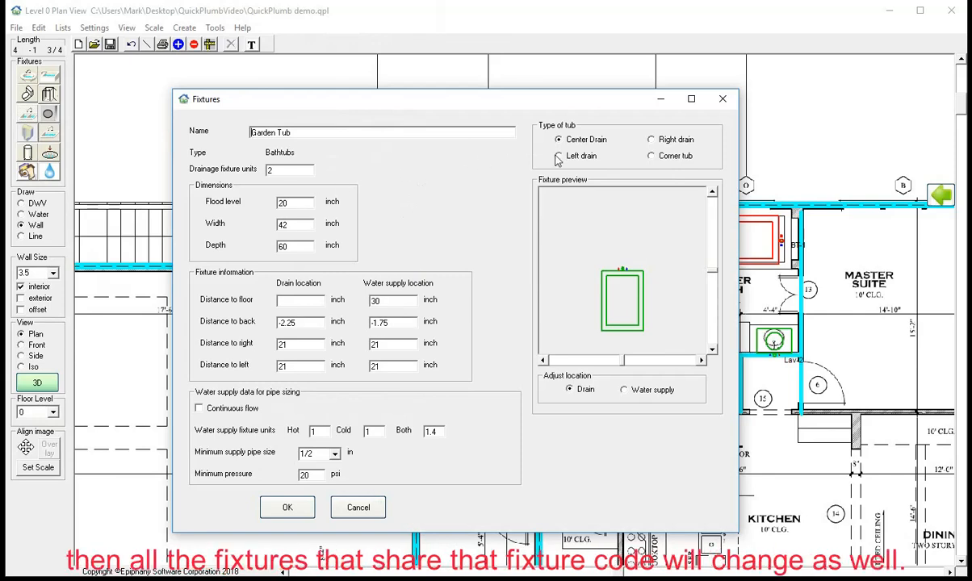
Preview the right drain and corner tub types for the garden tub, return to center drain and discard the fixture edits.
click(651, 141)
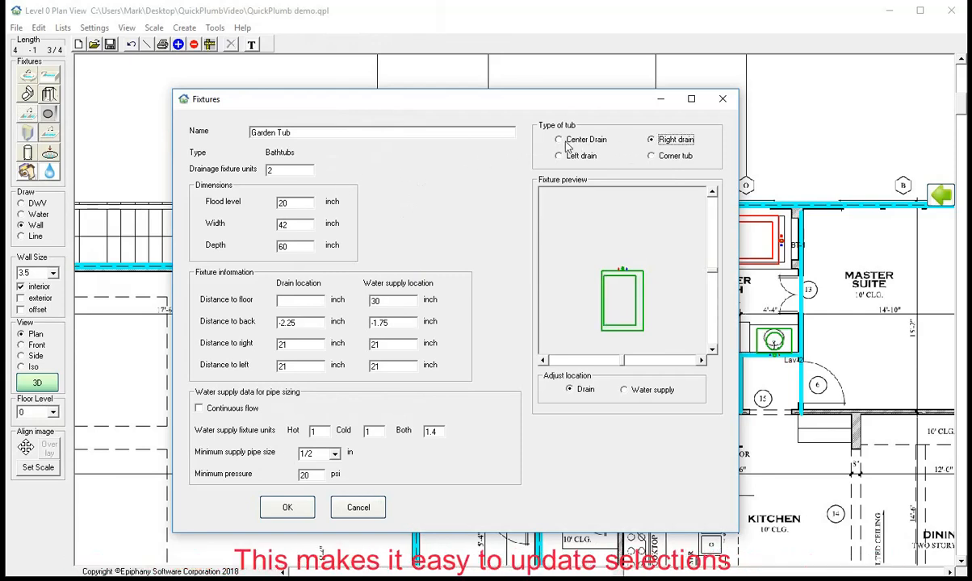
click(559, 141)
click(652, 156)
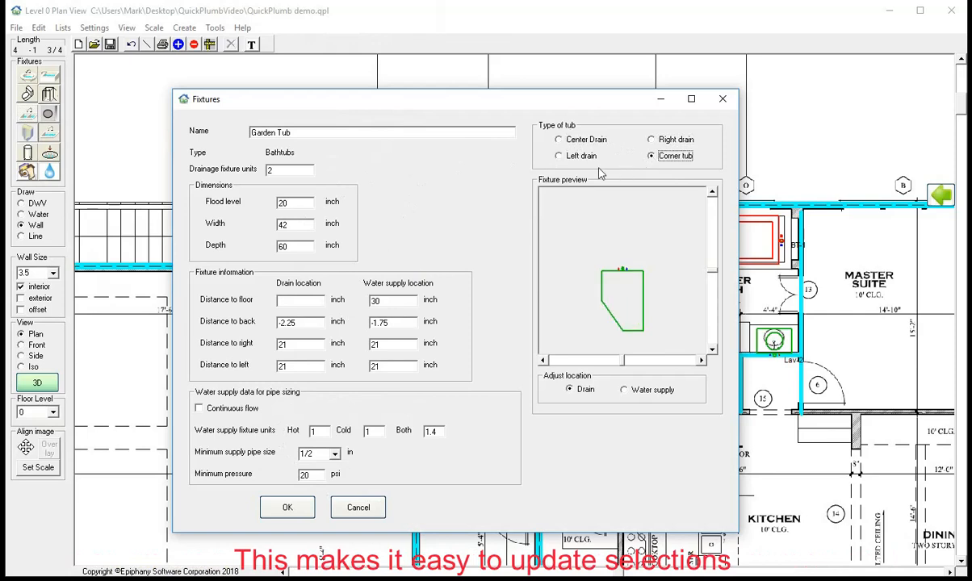
click(559, 141)
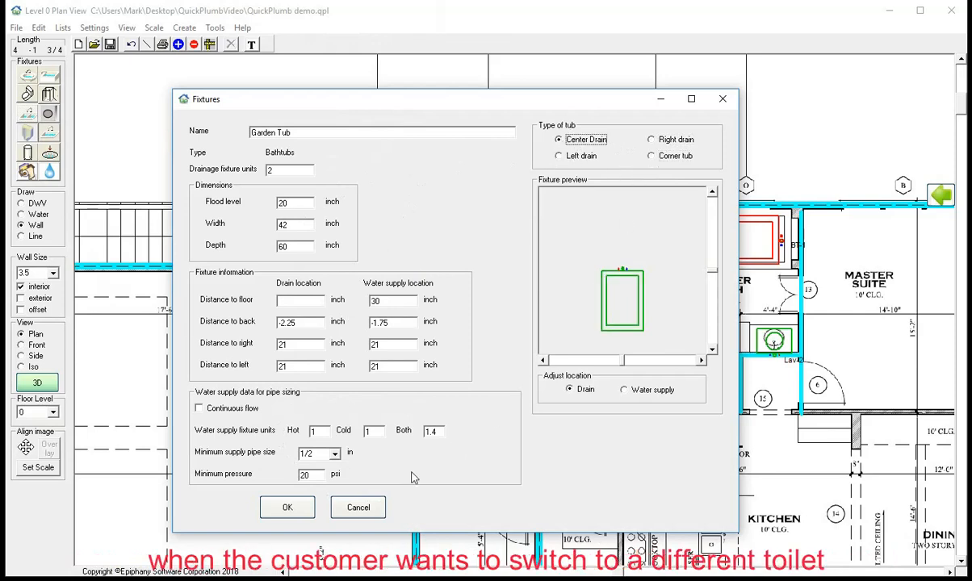
click(357, 507)
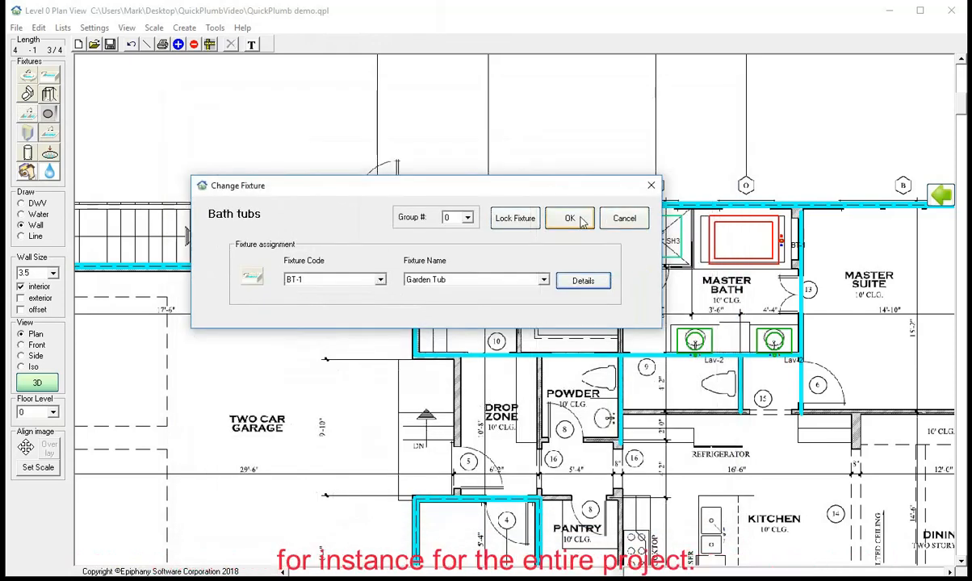
click(549, 216)
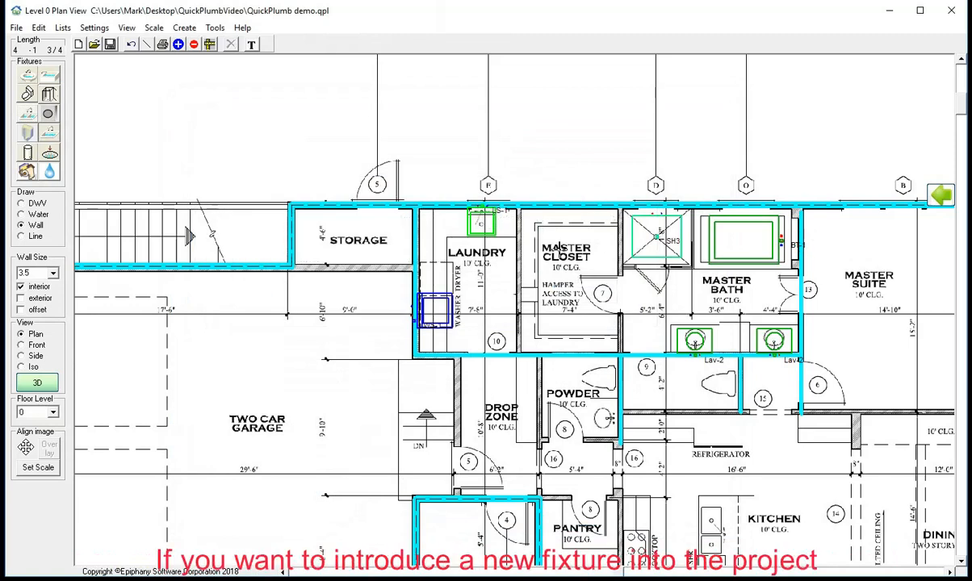
Place an Allerton Elongated 1 pc 1.6gpf toilet on the toilet symbol in the powder room.
scroll(508, 307, down, 1)
click(29, 96)
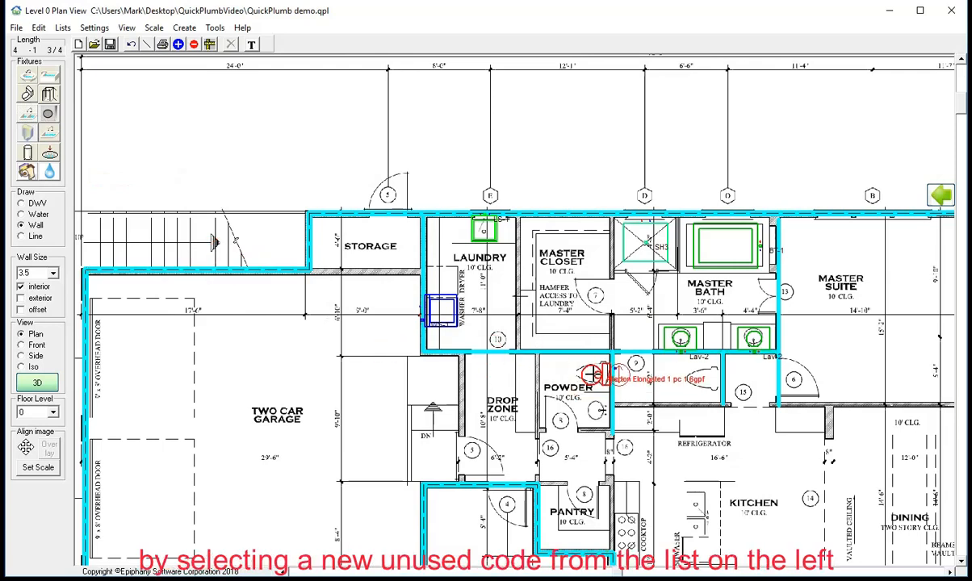
click(601, 374)
Open the material selections for Sample Customer and display the trim-out items of toilet code WC-2.
click(95, 27)
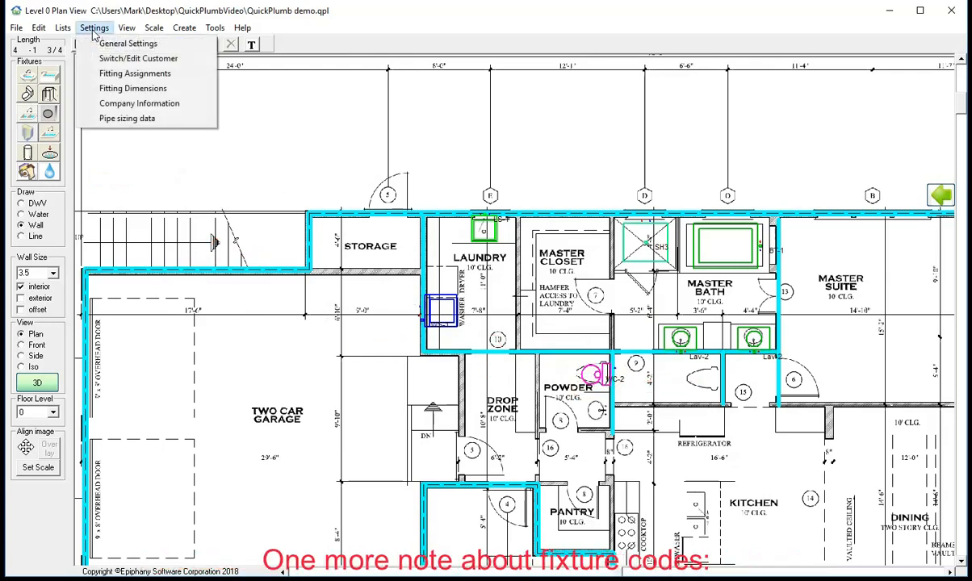
click(105, 59)
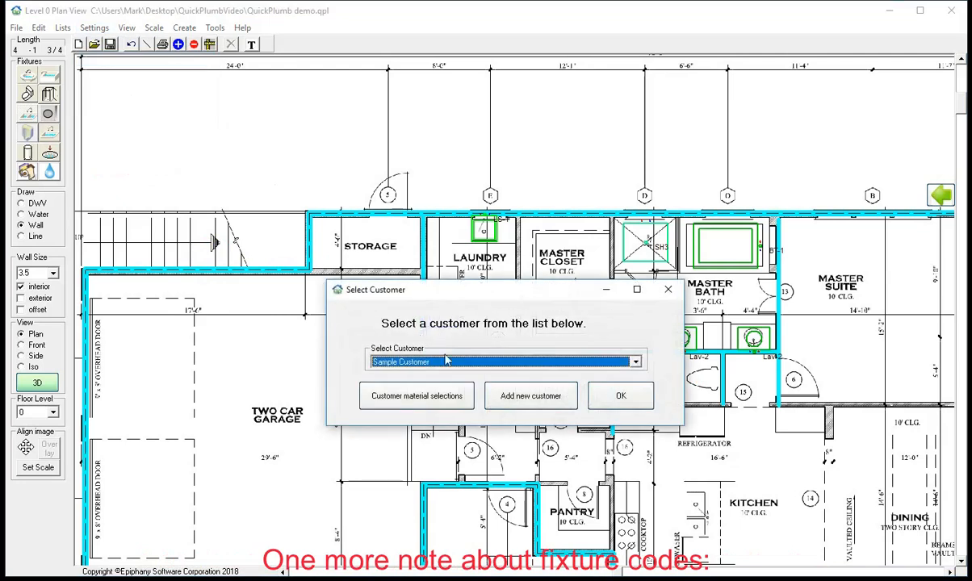
click(452, 392)
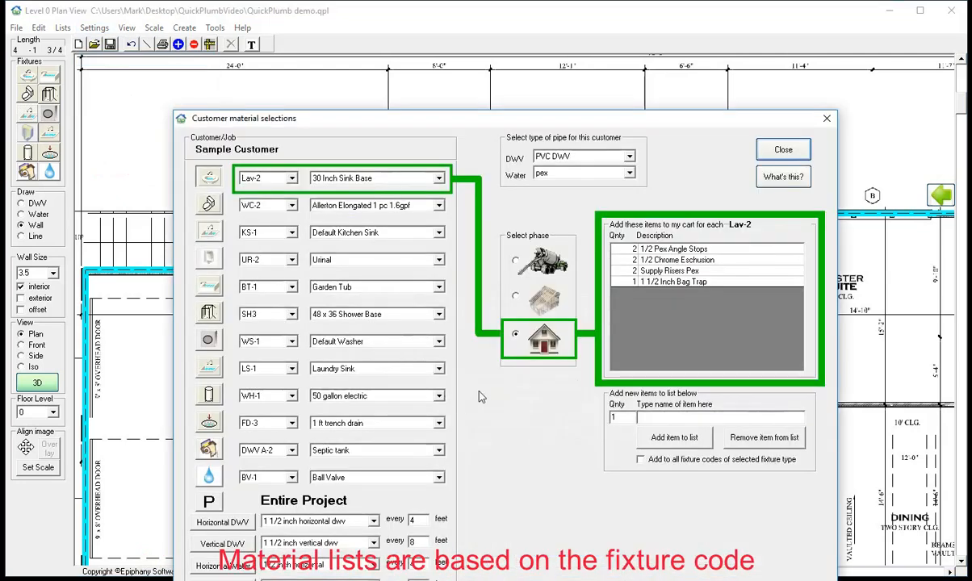
click(208, 203)
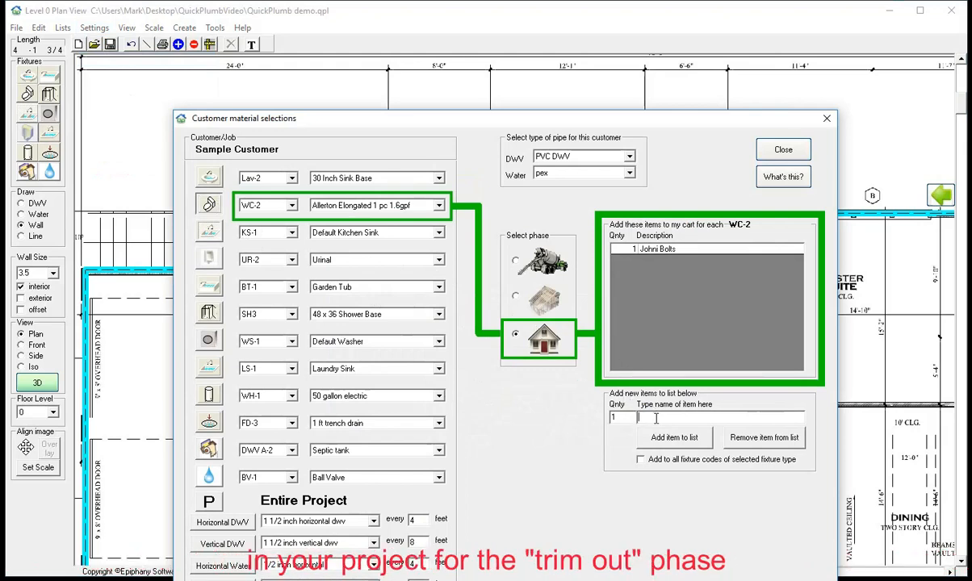
Create a new item named 1/2 inch angle stop and add one to the WC-2 trim-out list.
text(ch)
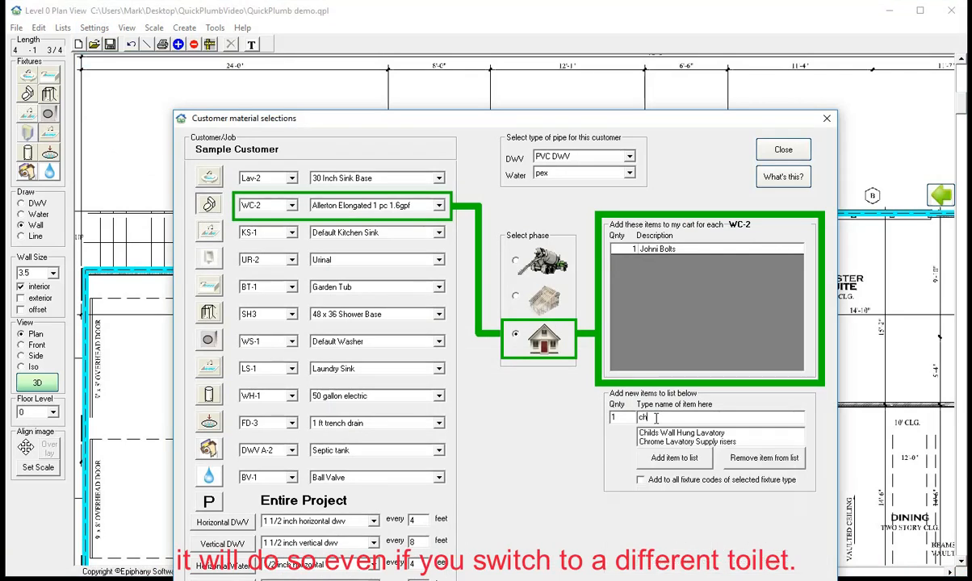
key(BackSpace)
key(BackSpace)
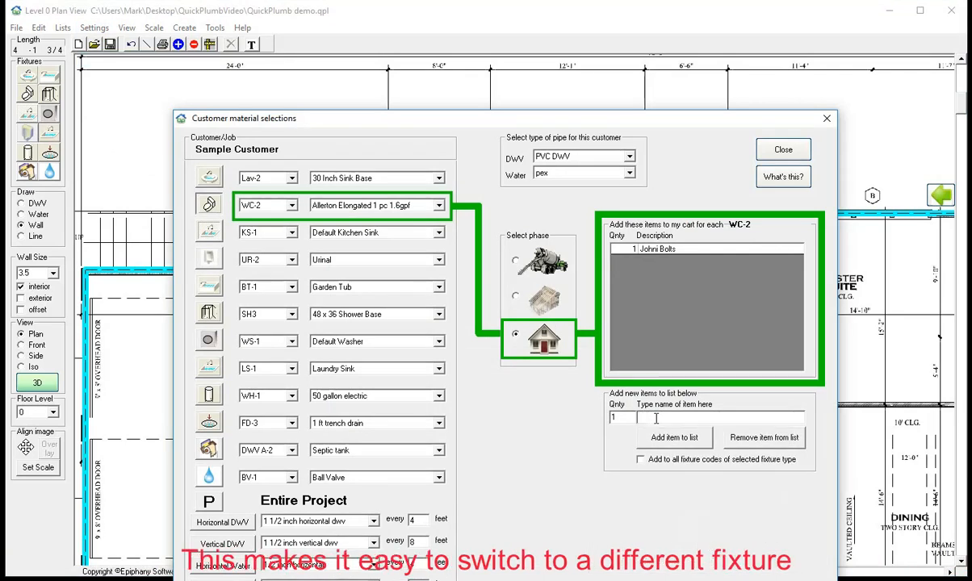
text(1/2)
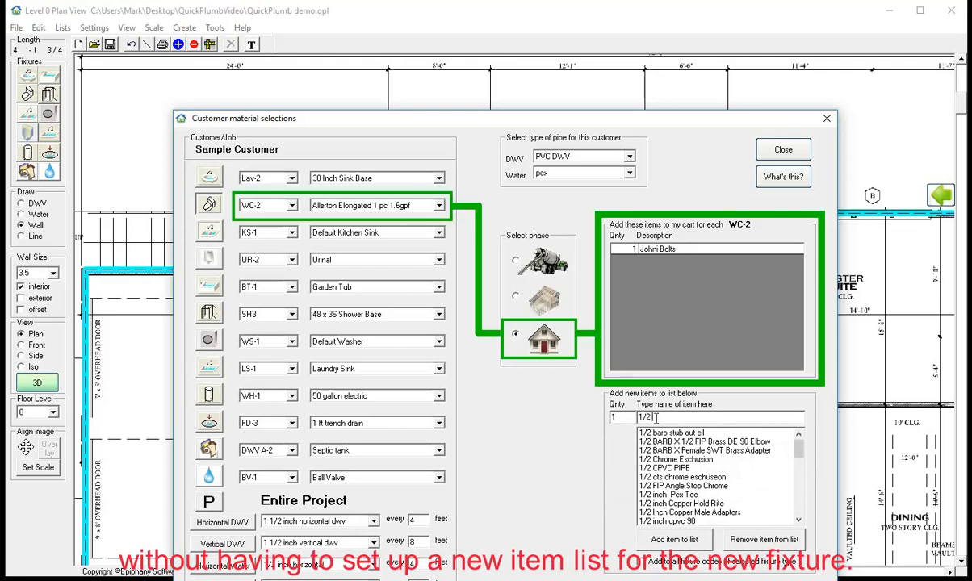
text( inch a)
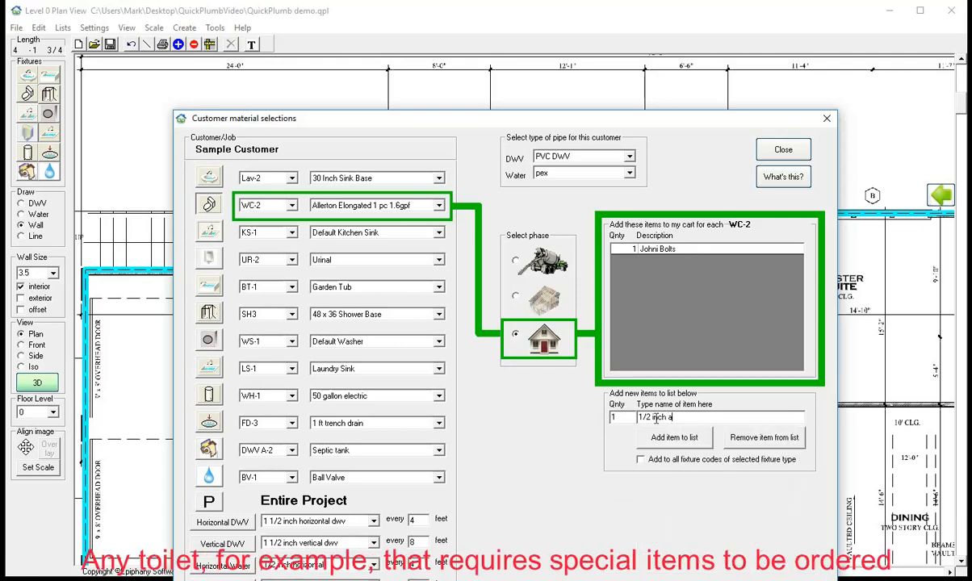
text(ngle stop)
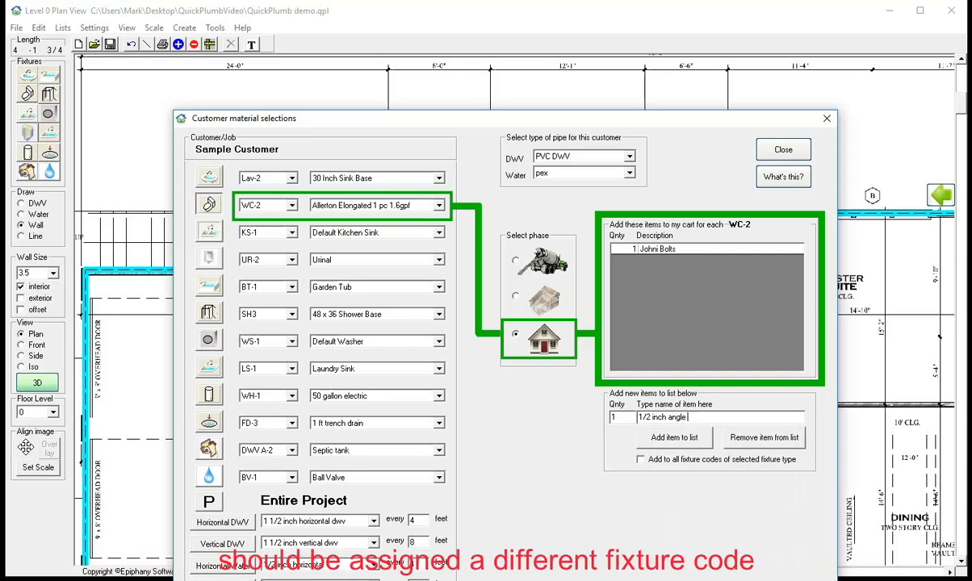
click(663, 440)
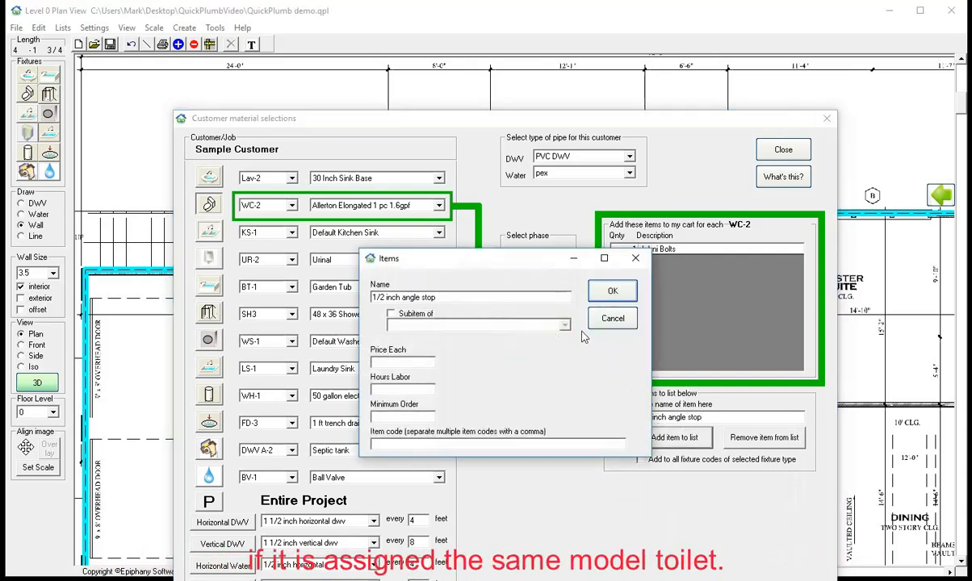
click(613, 290)
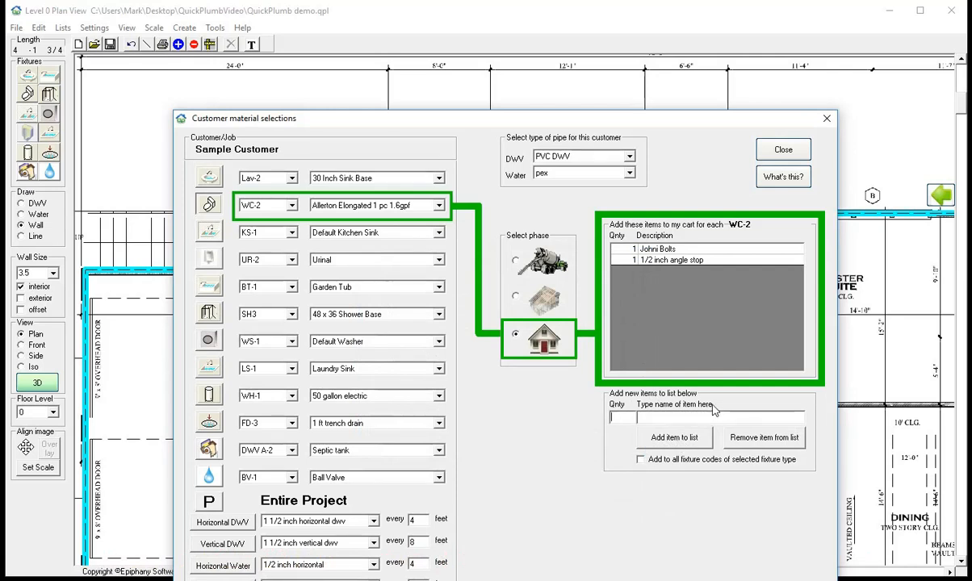
Replace WC-2's 1/2 inch angle stop entry by adding one of that item to all toilet fixture codes.
click(640, 462)
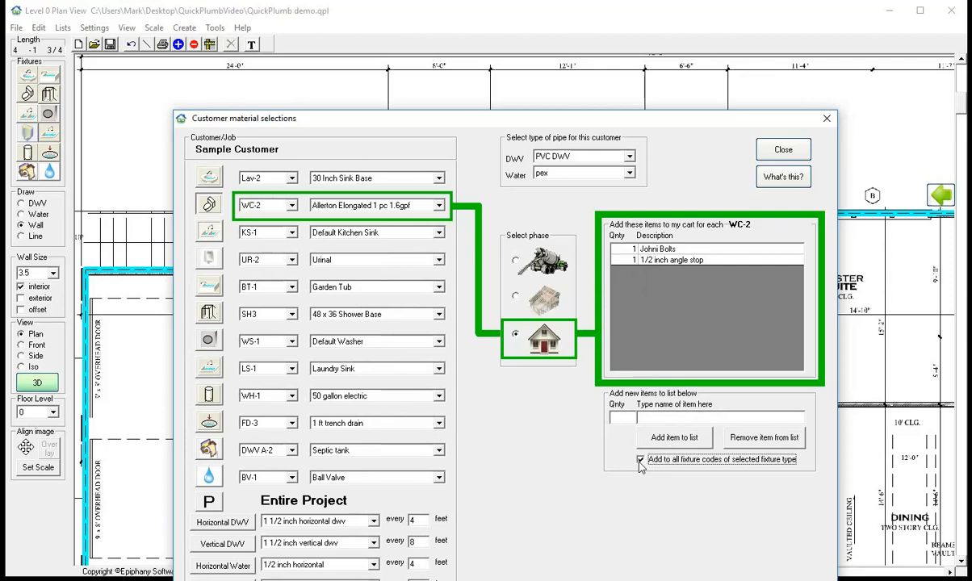
click(660, 261)
click(762, 444)
click(629, 418)
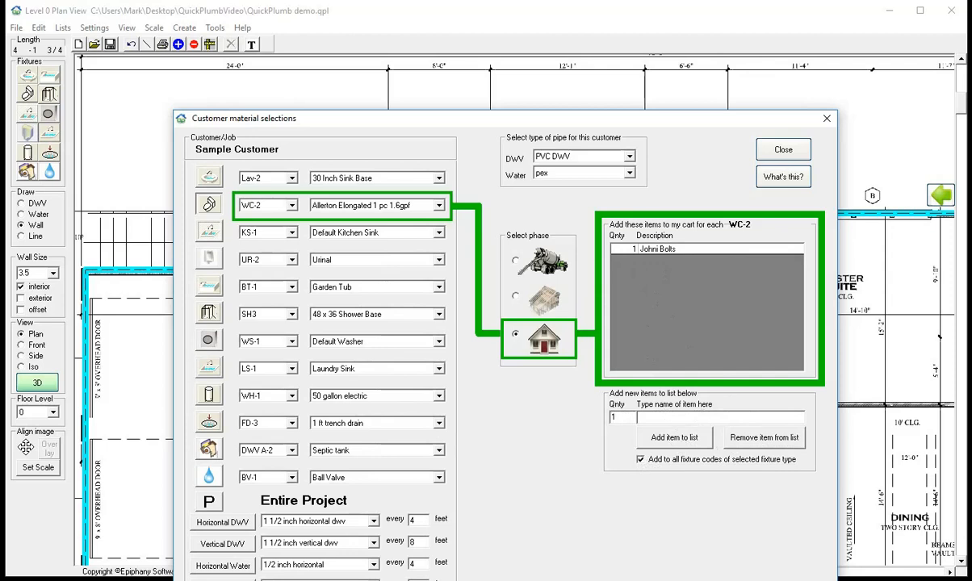
text(1/2 inch a)
key(Down)
key(Return)
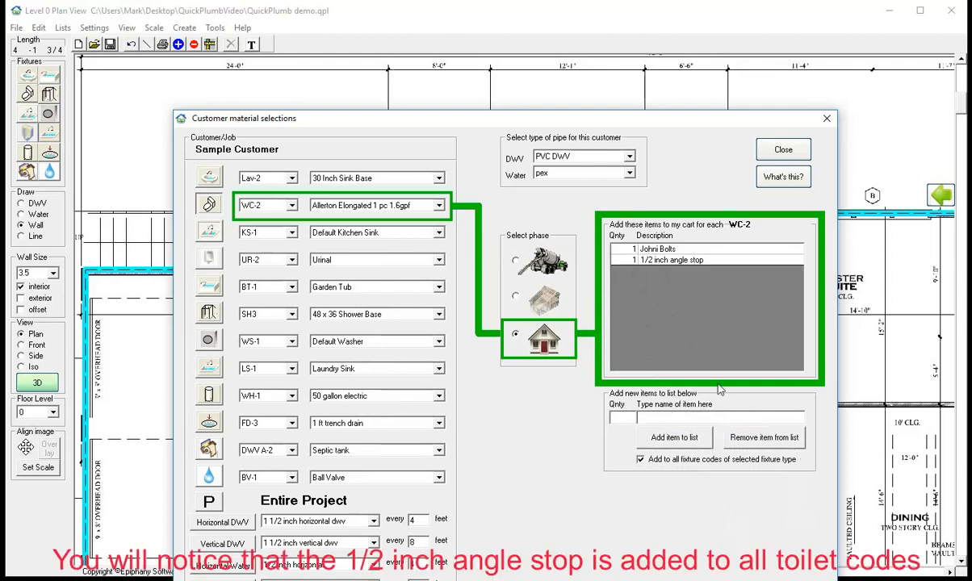
Check the trim-out item lists of toilet codes WC-1 and WC-3, and close the customer material selections.
click(279, 207)
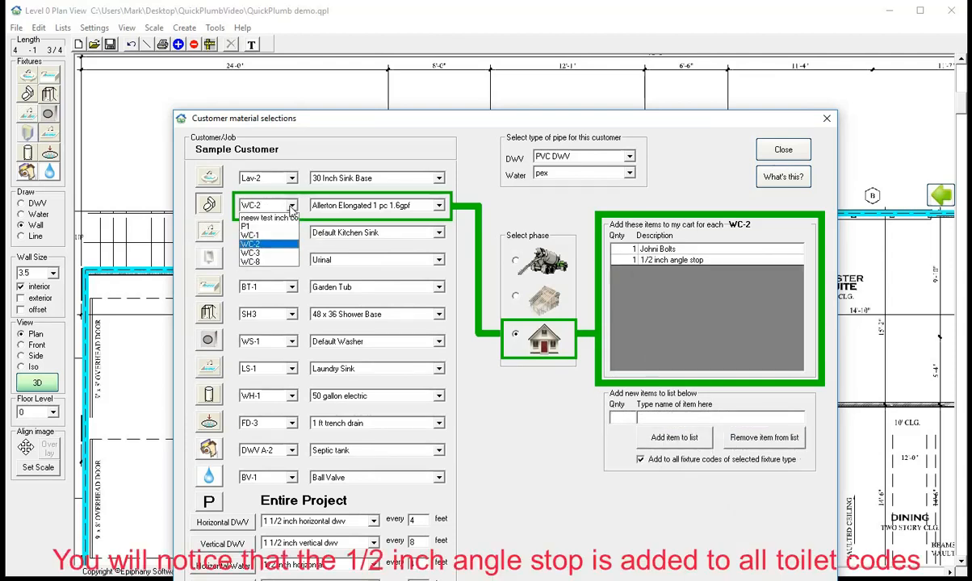
click(272, 235)
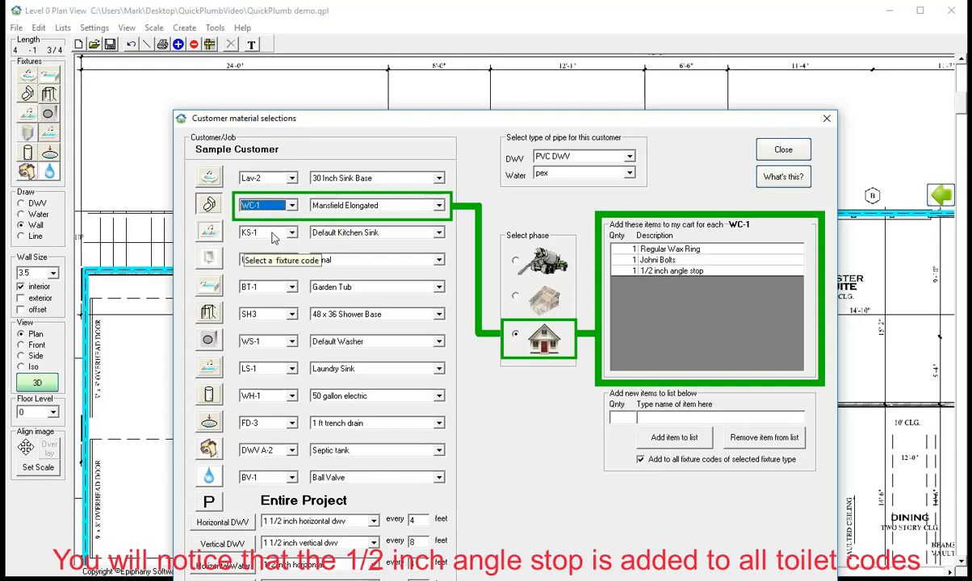
scroll(273, 208, down, 2)
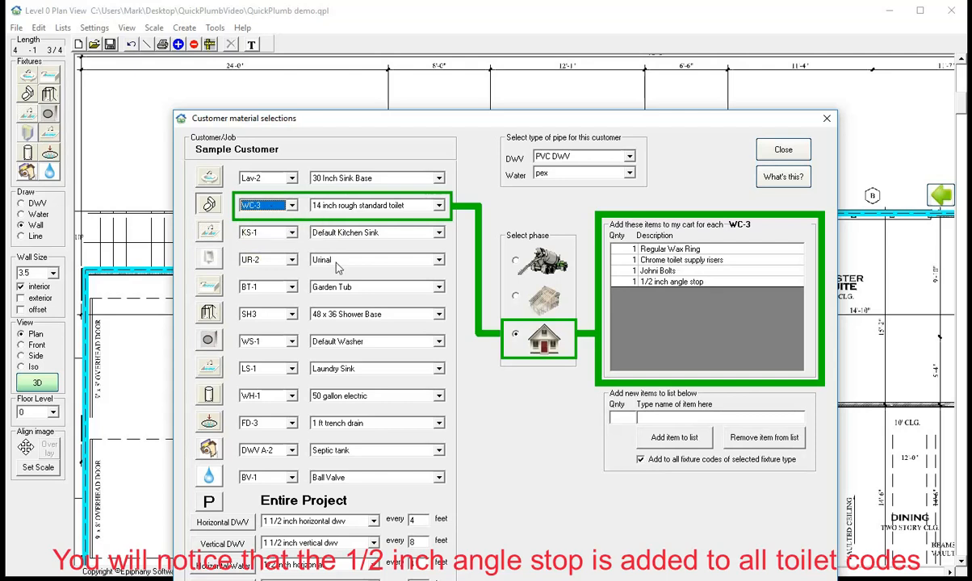
click(783, 150)
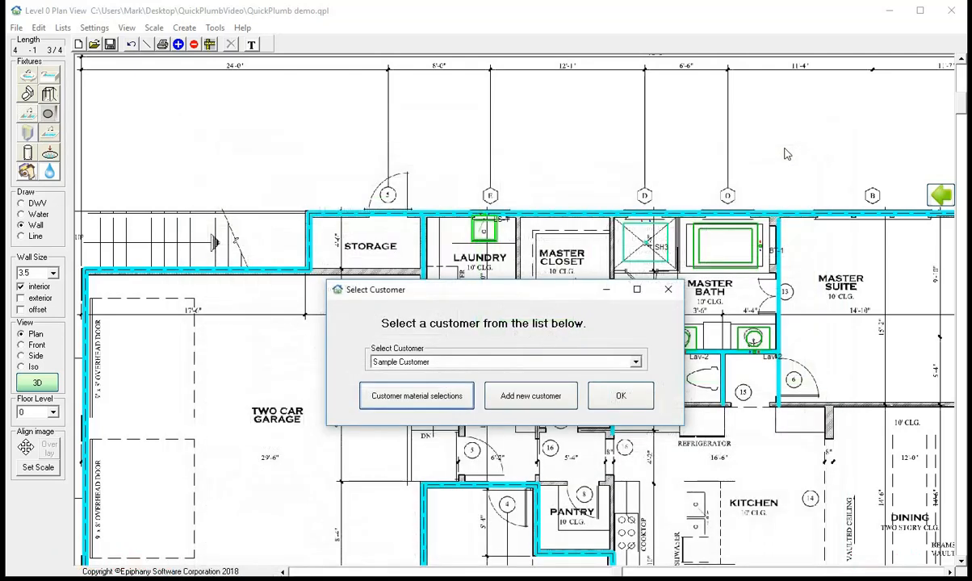
click(621, 395)
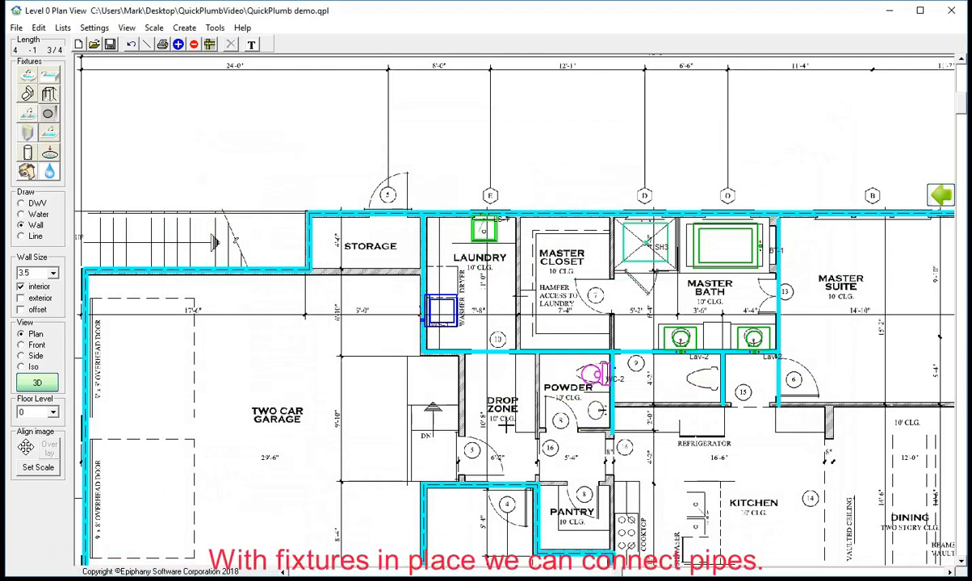
Draw a size 4 DWV main about 48'-3" long from the front porch to the kitchen, with its downstream end at -48 inches.
scroll(623, 397, down, 2)
scroll(767, 432, down, 3)
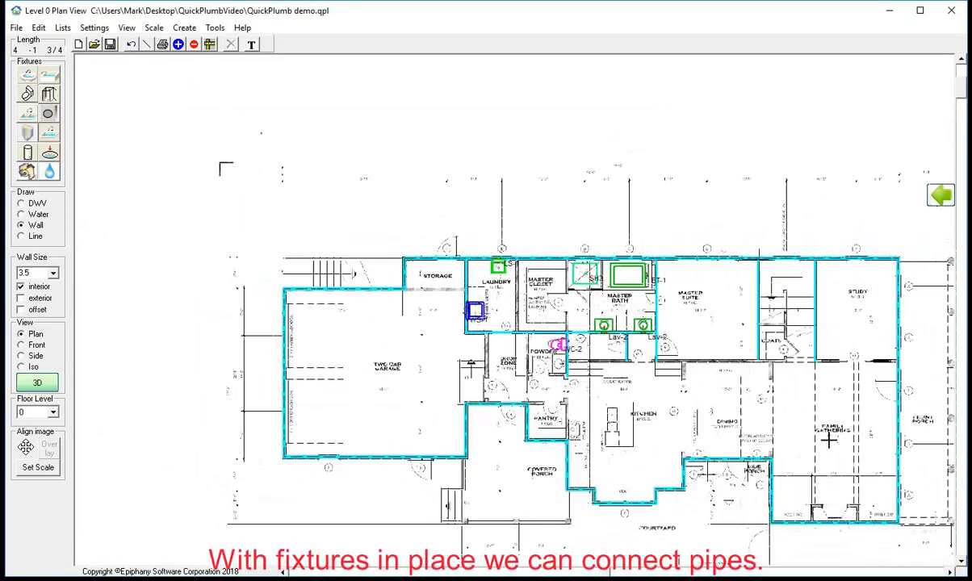
scroll(828, 439, up, 1)
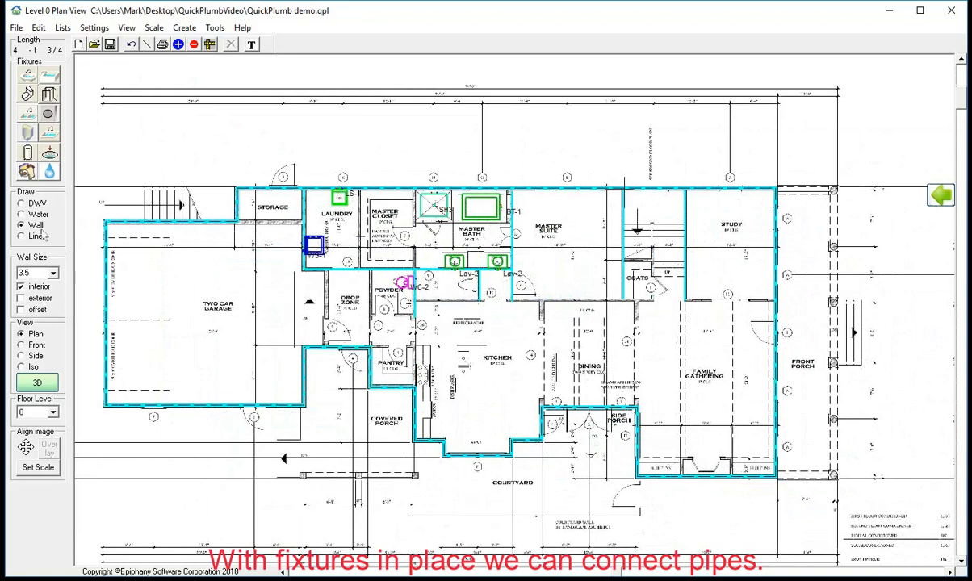
click(40, 204)
click(47, 274)
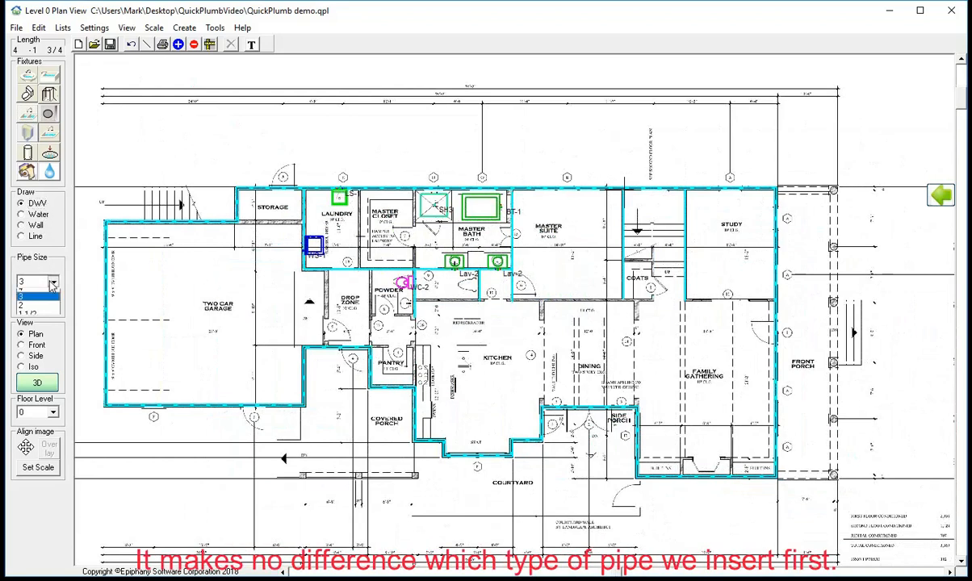
click(40, 300)
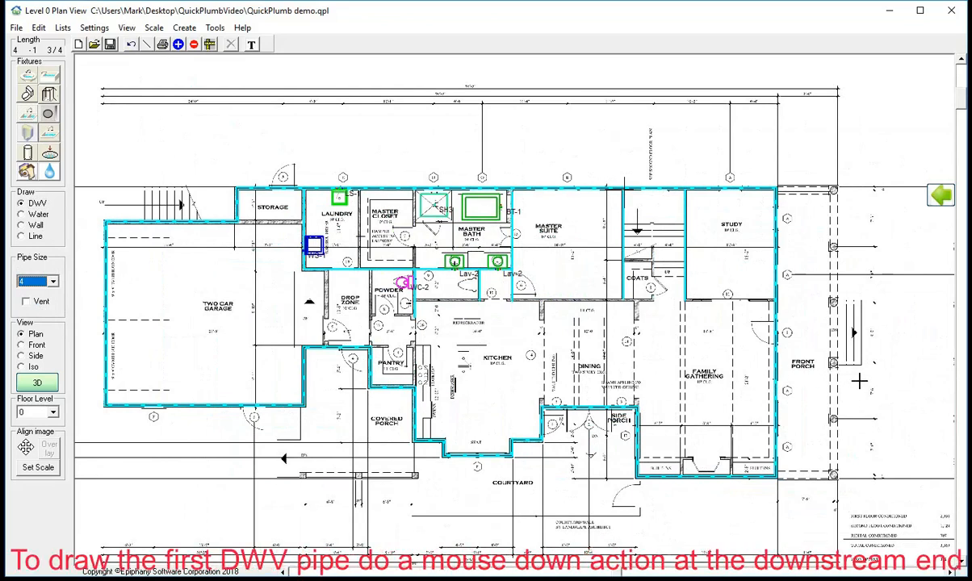
drag(860, 382, 513, 379)
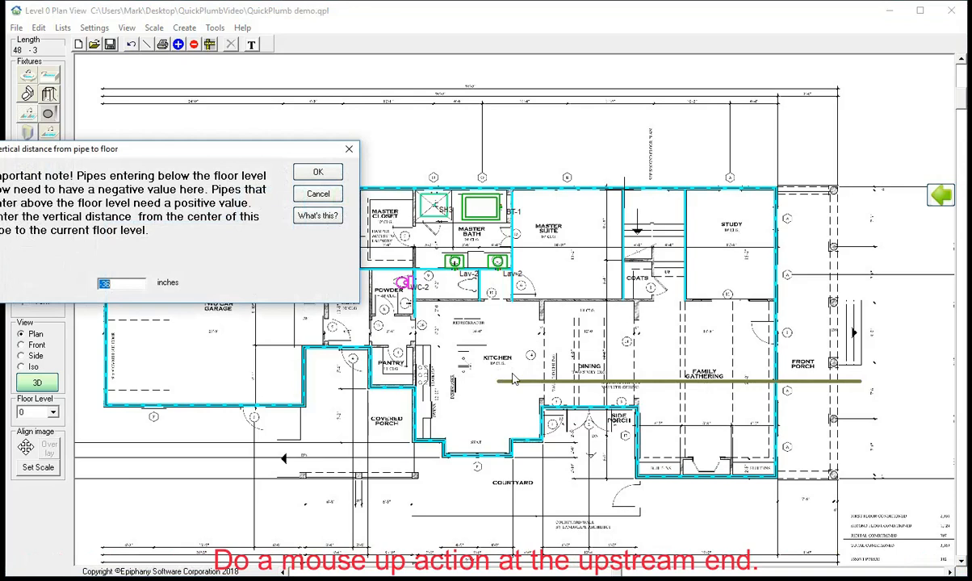
text(-48)
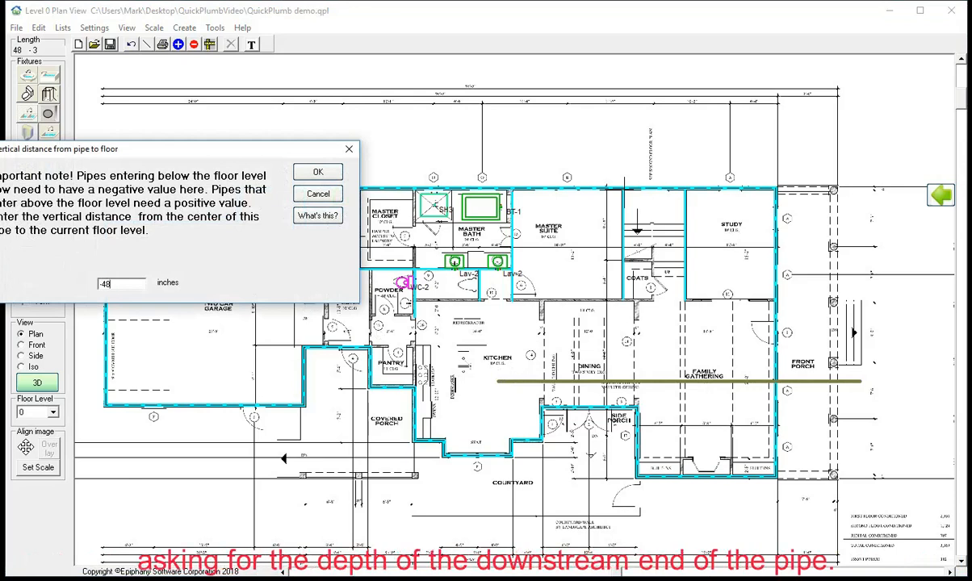
click(317, 173)
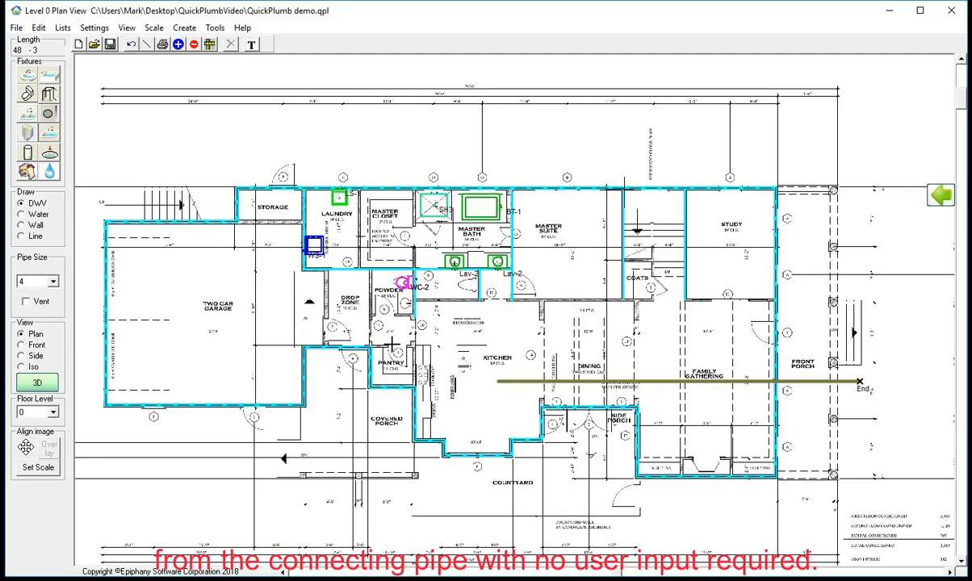
Draw a diagonal size 4 DWV branch from the main's upstream end to the master closet and shift it, about 27'-5" long.
click(499, 385)
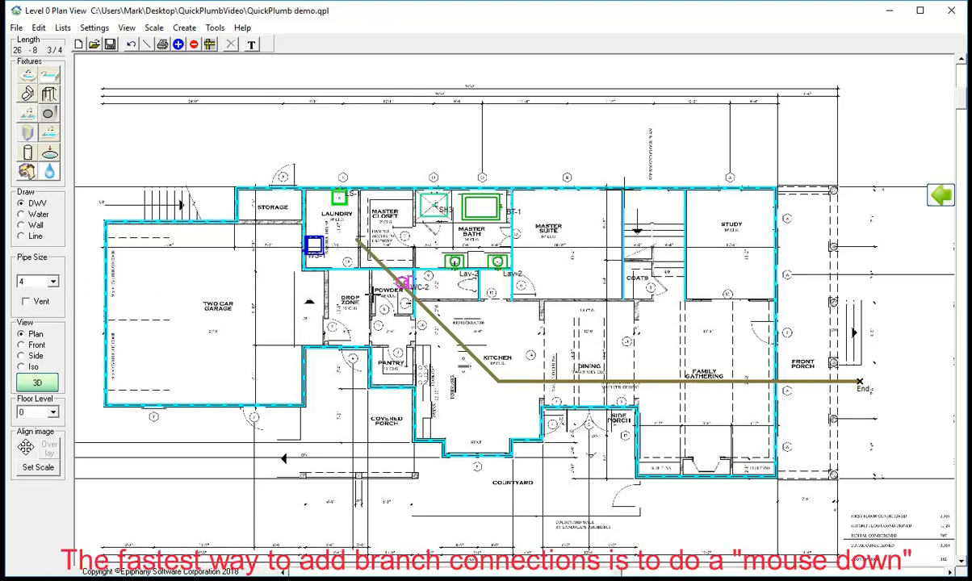
click(426, 312)
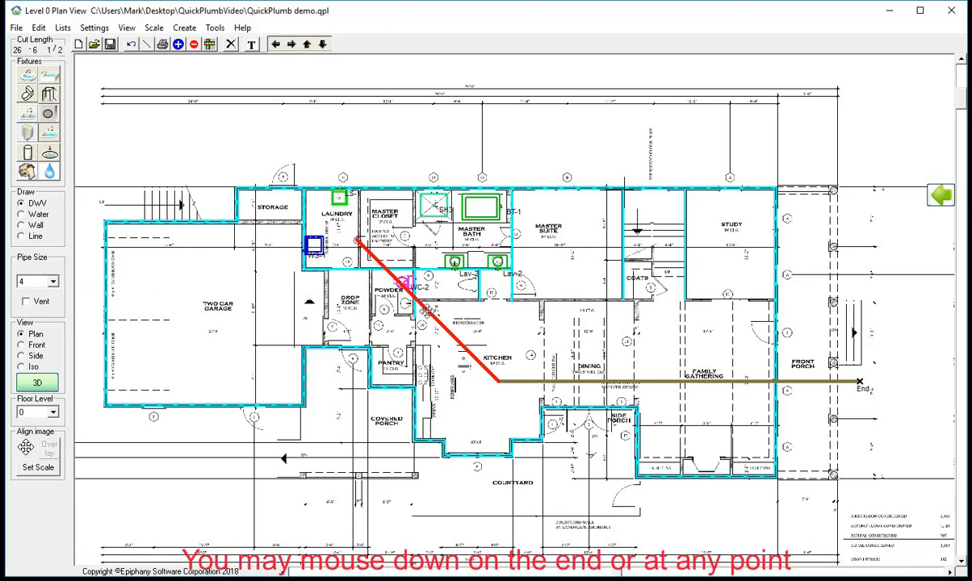
drag(426, 312, 447, 308)
click(433, 333)
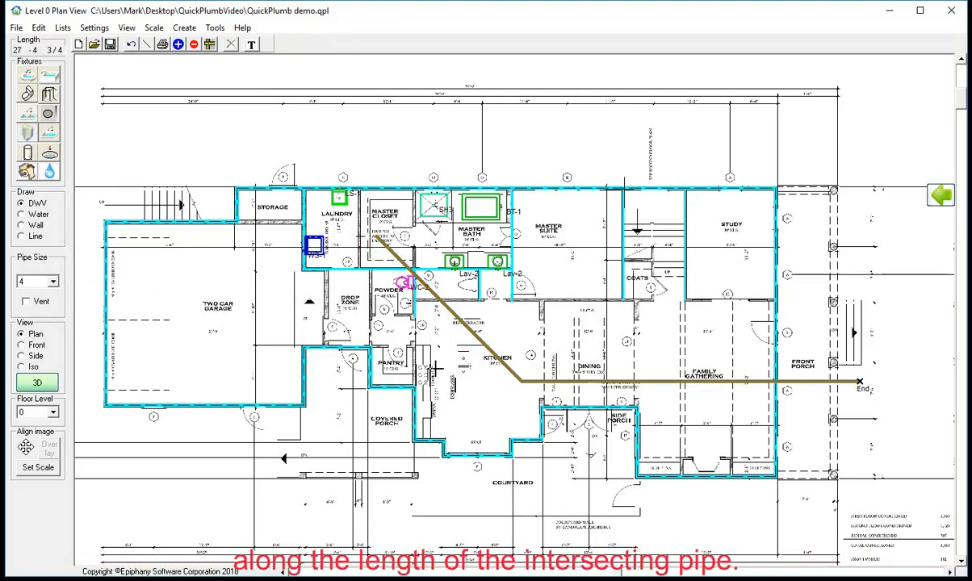
Set the DWV pipe size to 3 for connecting the powder room toilet.
scroll(407, 299, up, 2)
scroll(412, 299, up, 3)
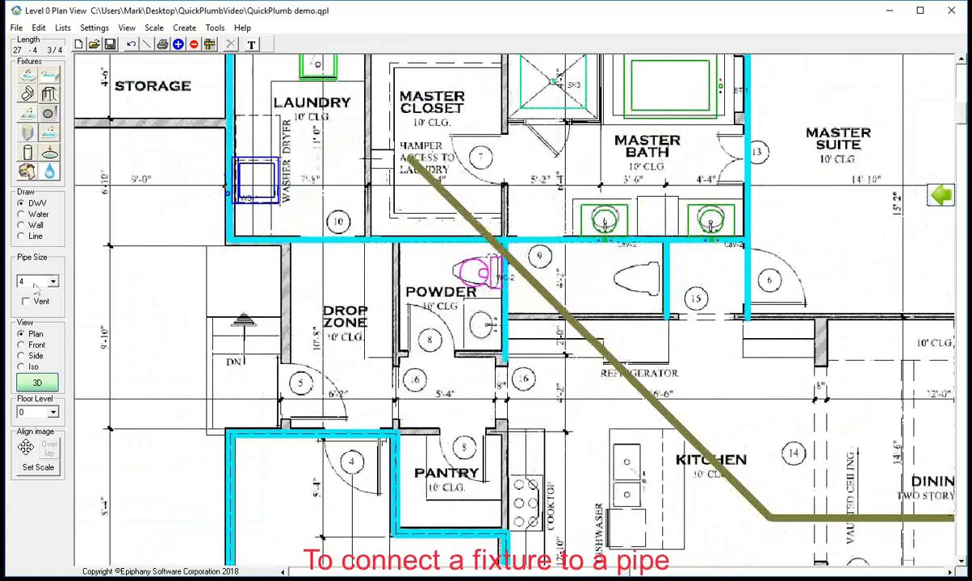
click(36, 280)
click(56, 310)
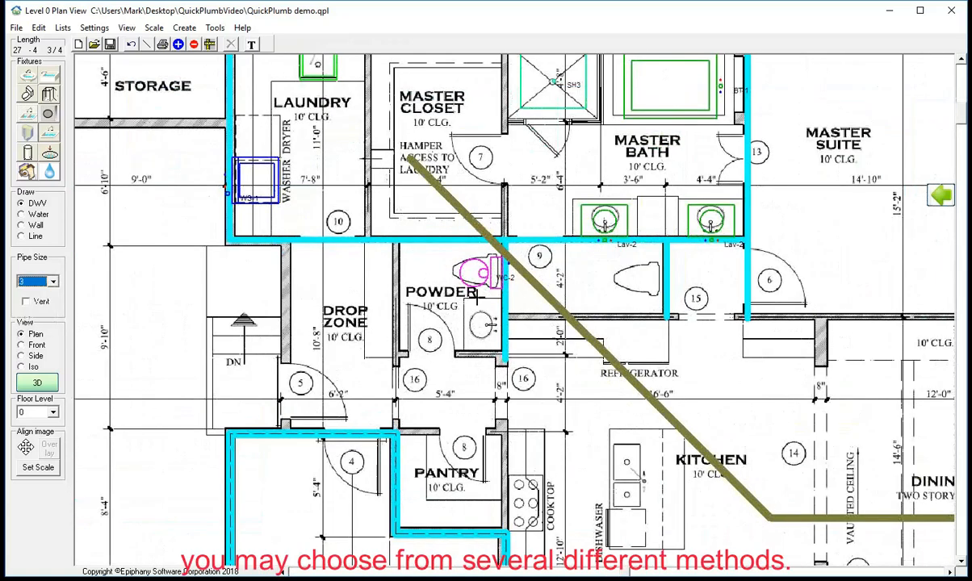
Try connecting the powder room toilet straight across to the diagonal DWV pipe, and undo the connection.
scroll(482, 278, up, 1)
drag(483, 273, 530, 274)
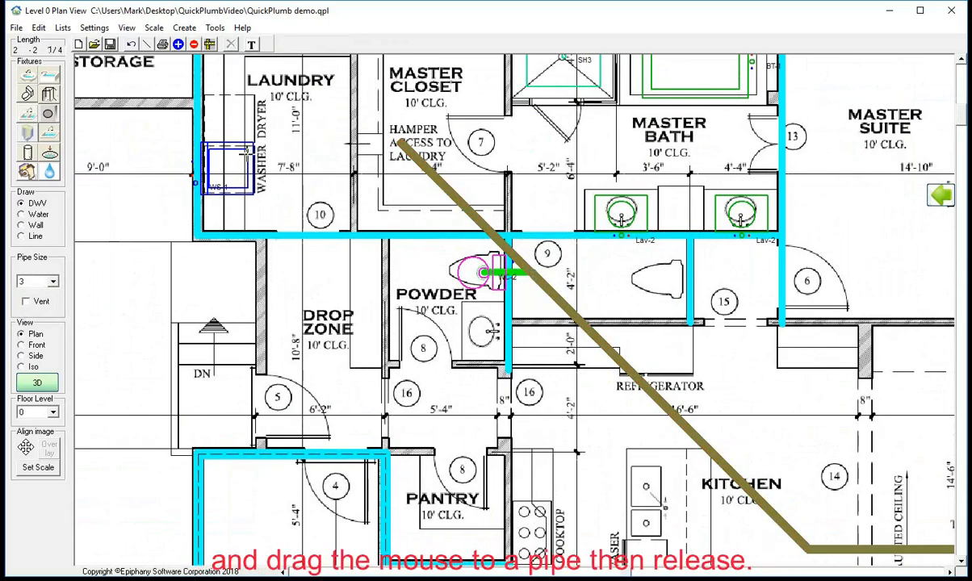
click(131, 44)
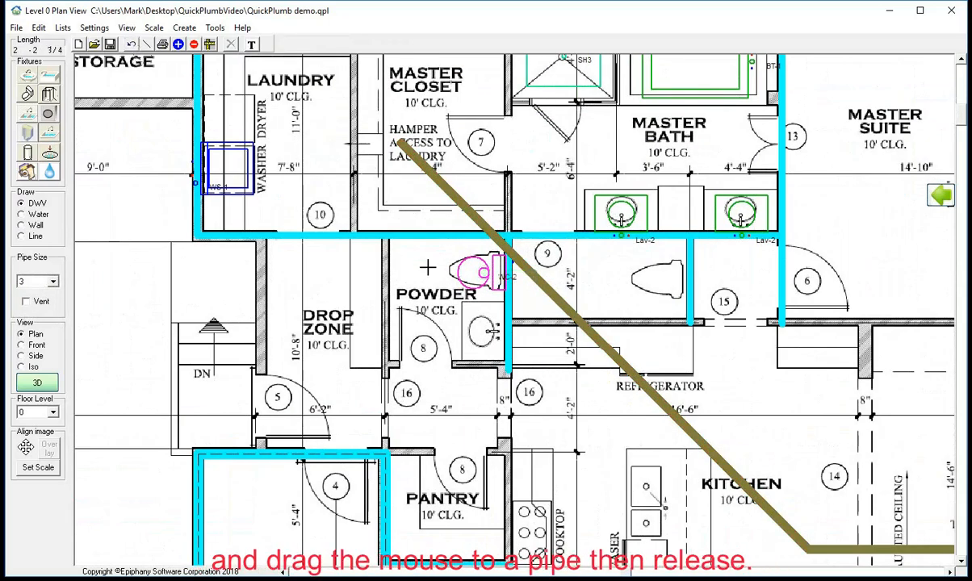
Connect the powder room toilet to the diagonal pipe using Connect DWV with pipe number 2.
right_click(478, 274)
click(509, 300)
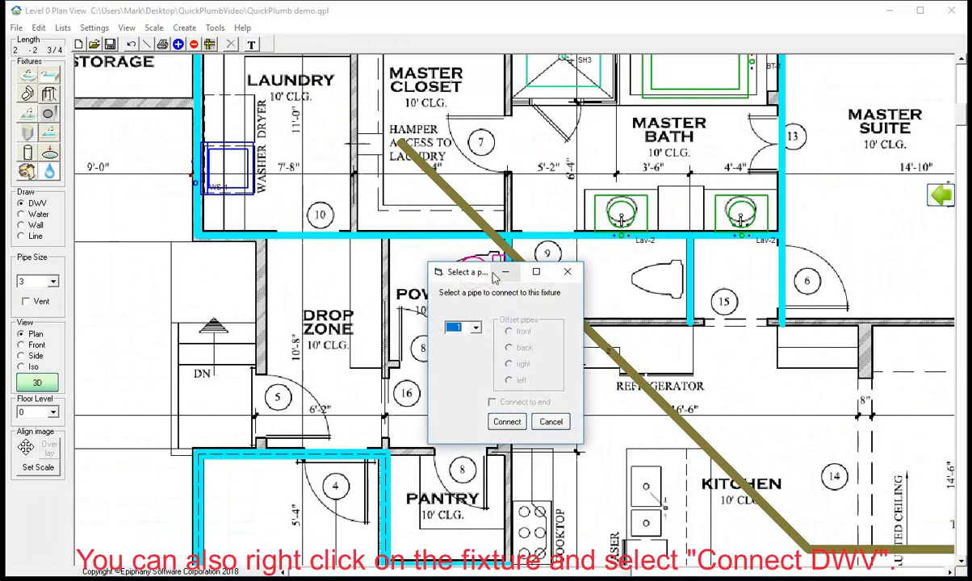
drag(491, 272, 733, 218)
key(Down)
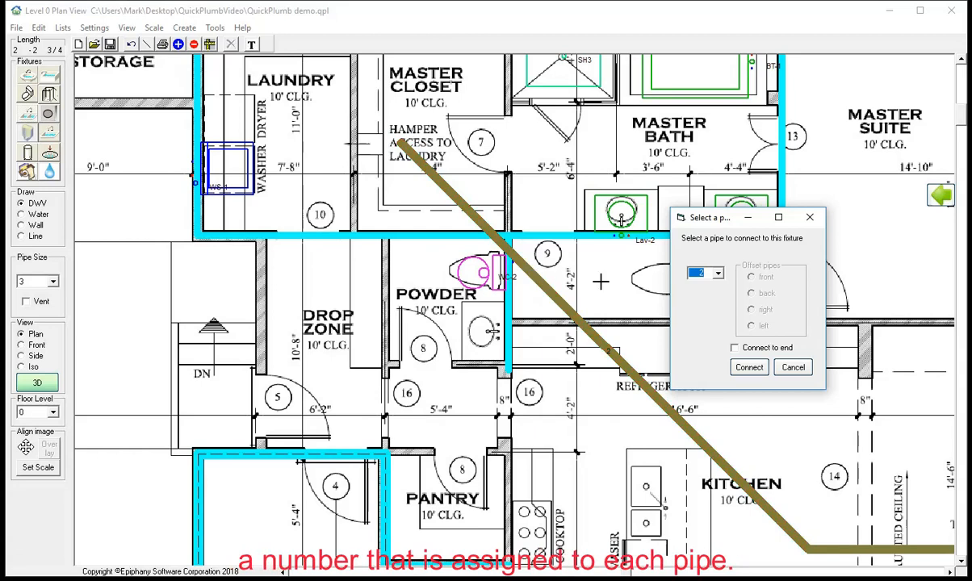
click(748, 368)
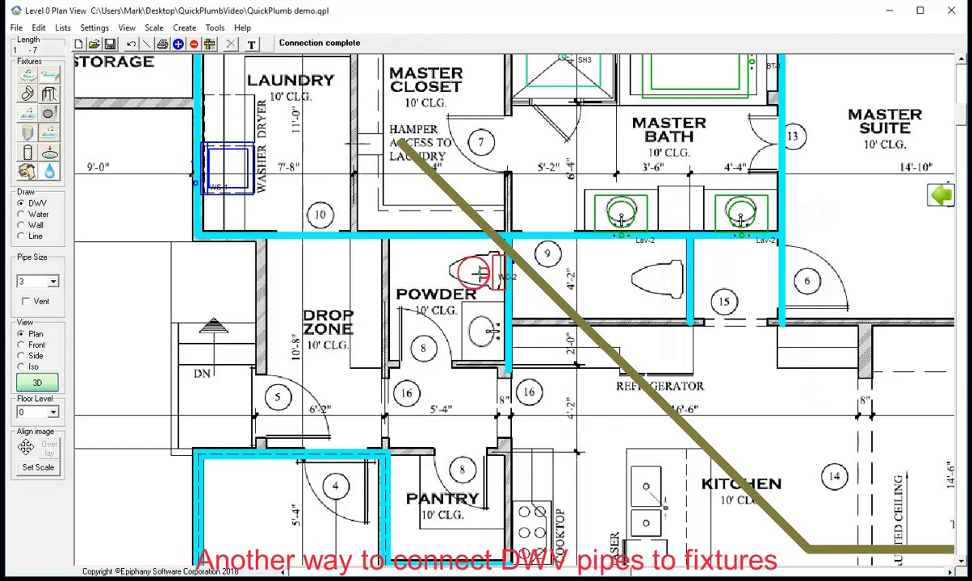
Connect the powder room toilet using Connect DWV again, picking the diagonal pipe directly in the plan.
right_click(479, 274)
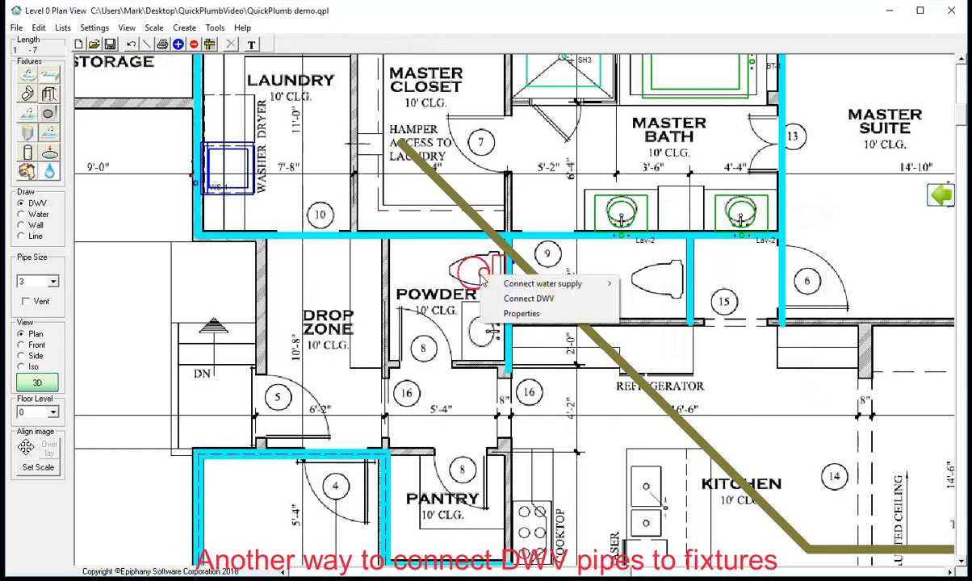
click(517, 300)
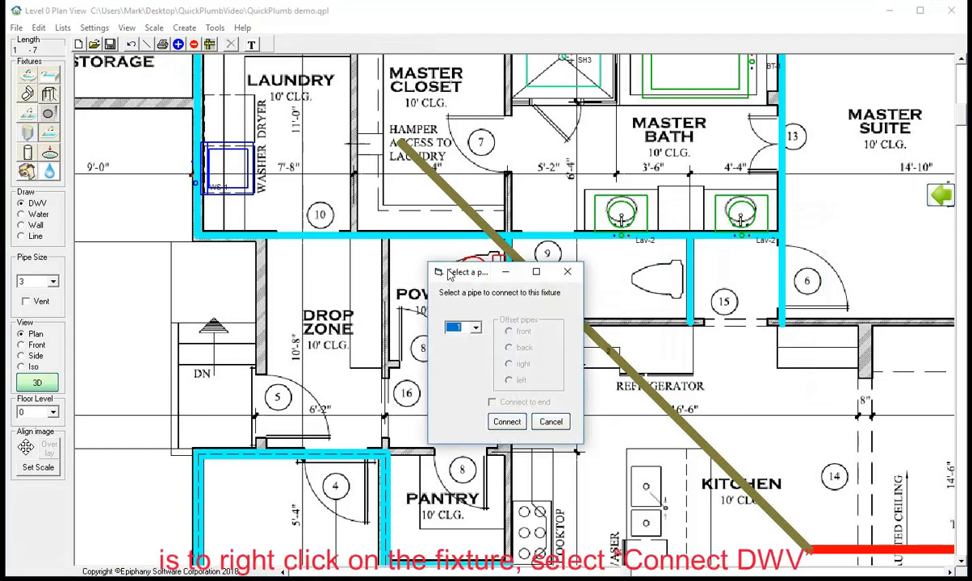
drag(448, 275, 448, 293)
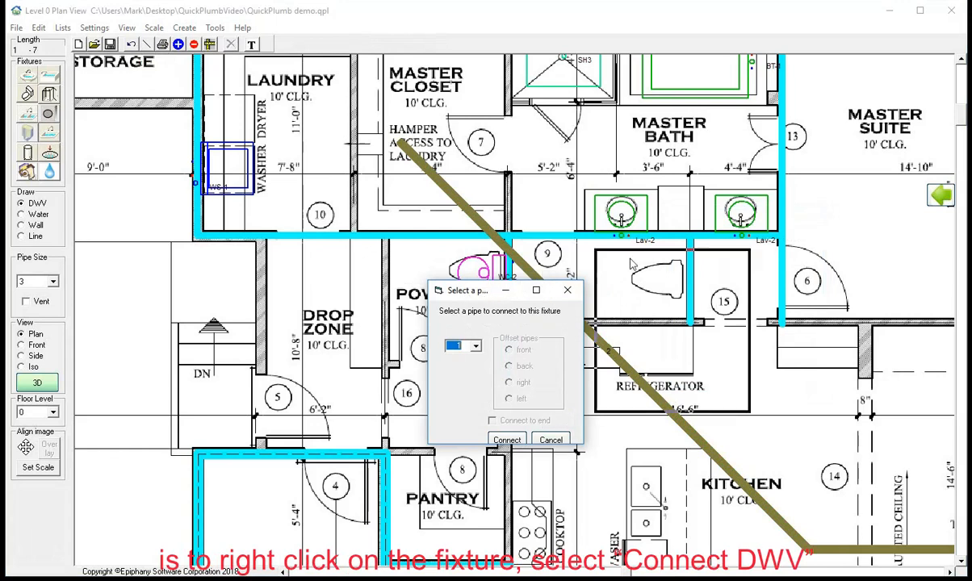
drag(630, 258, 676, 222)
click(529, 268)
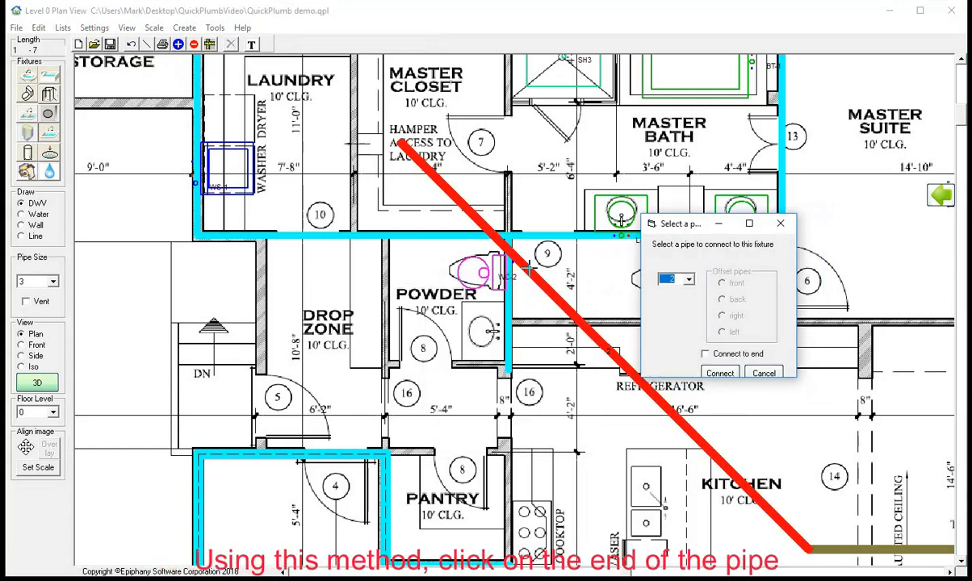
key(Return)
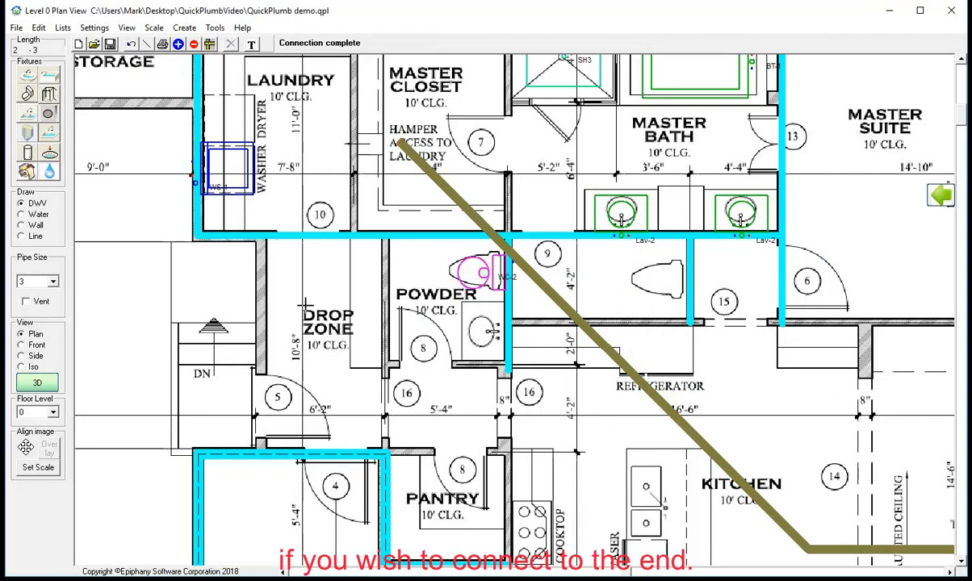
Try Connect pipe to fixture on the diagonal pipe with fixture 1, and undo the connection.
right_click(574, 299)
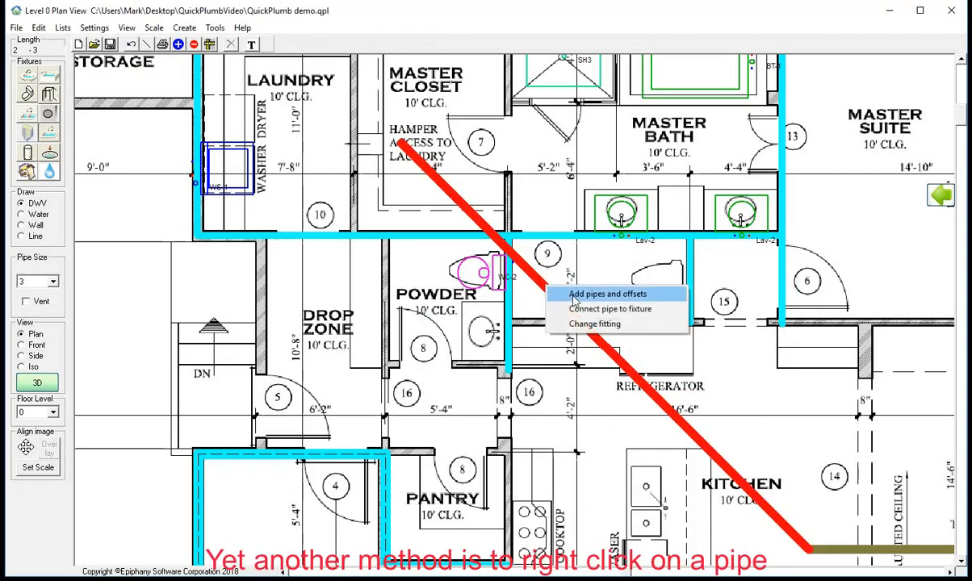
click(578, 309)
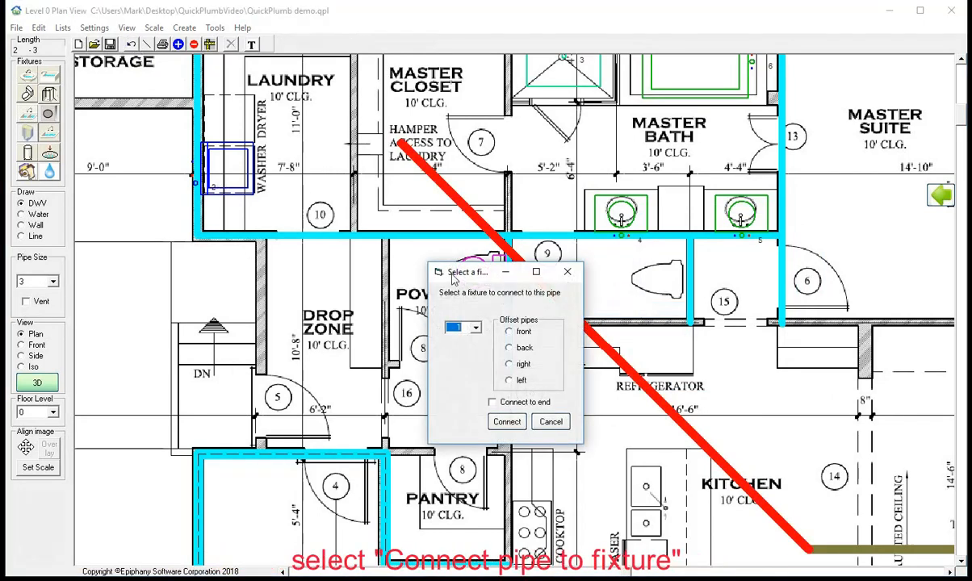
drag(452, 277, 699, 256)
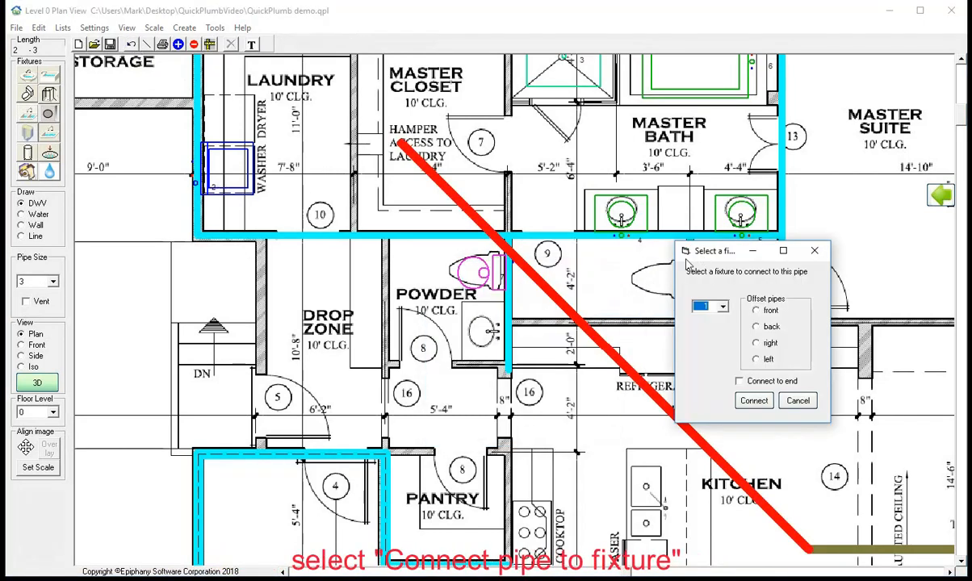
click(751, 399)
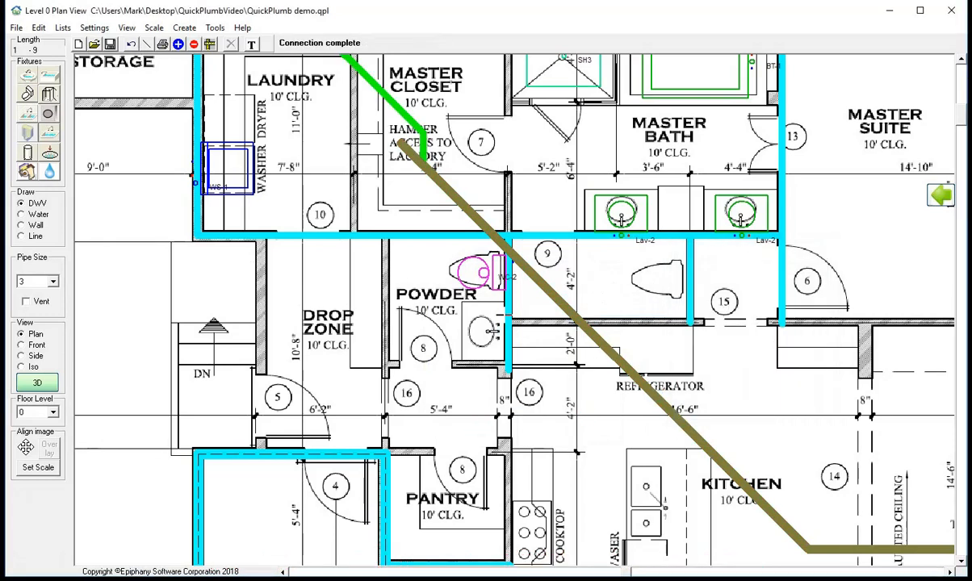
click(132, 45)
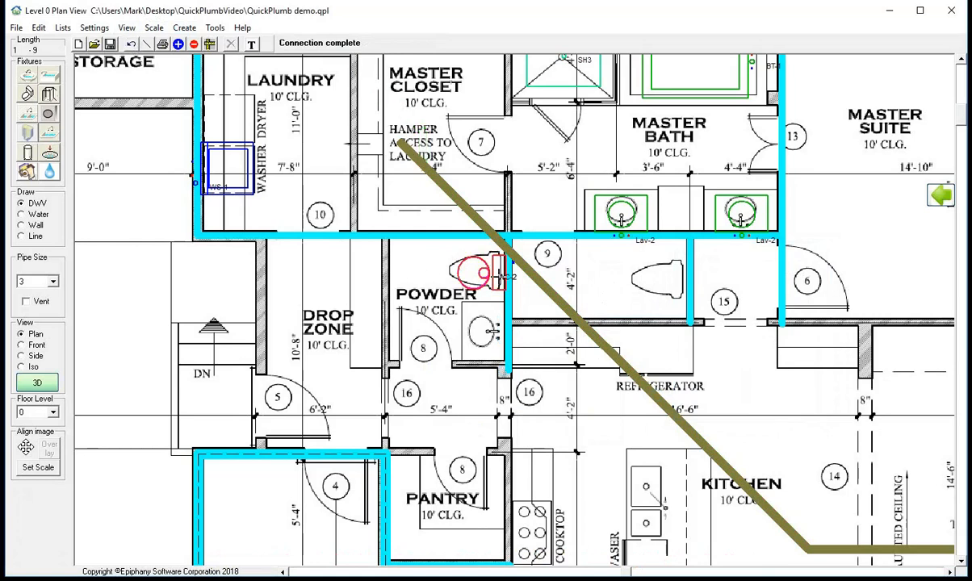
Connect the diagonal pipe to the powder room toilet, fixture 7, using Connect pipe to fixture.
click(532, 276)
right_click(533, 276)
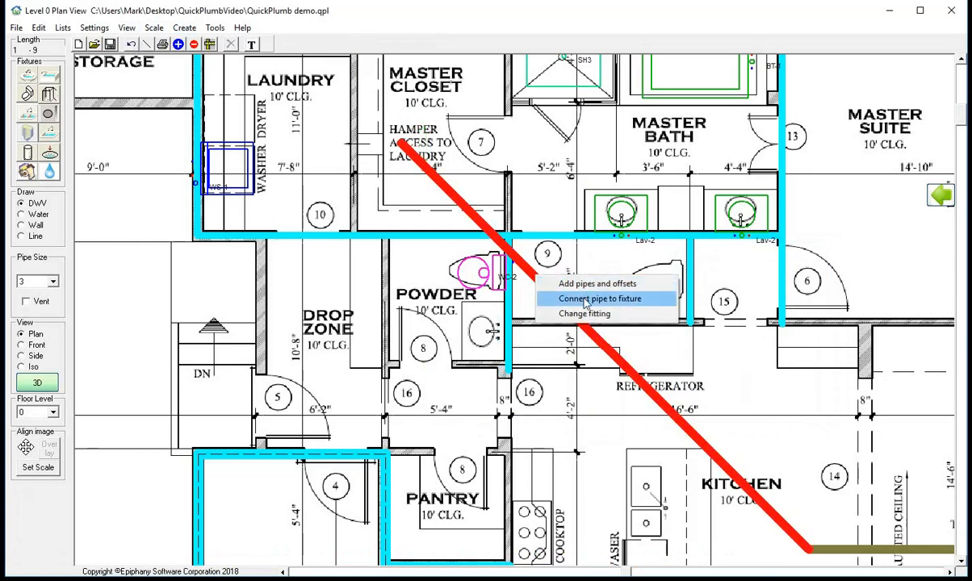
click(557, 282)
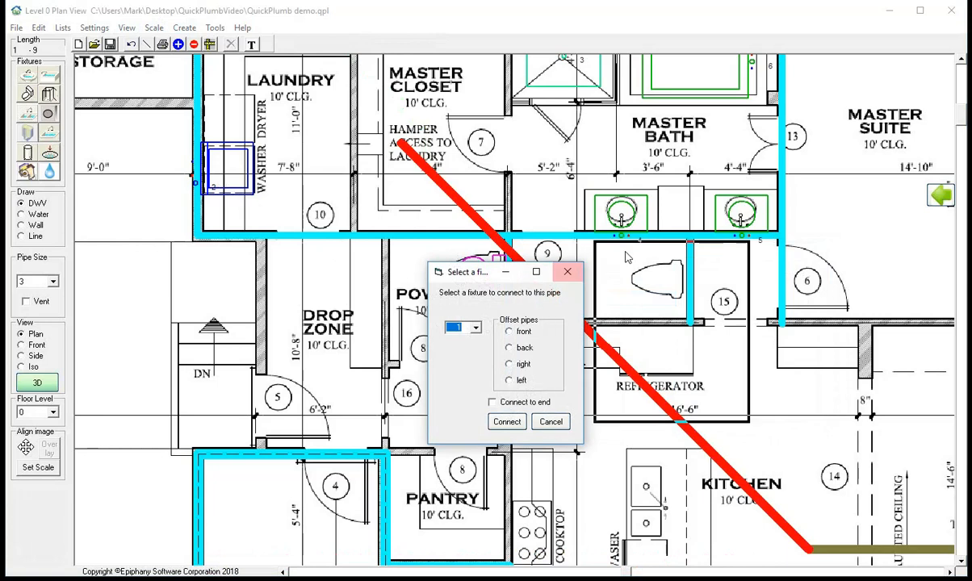
drag(457, 274, 678, 214)
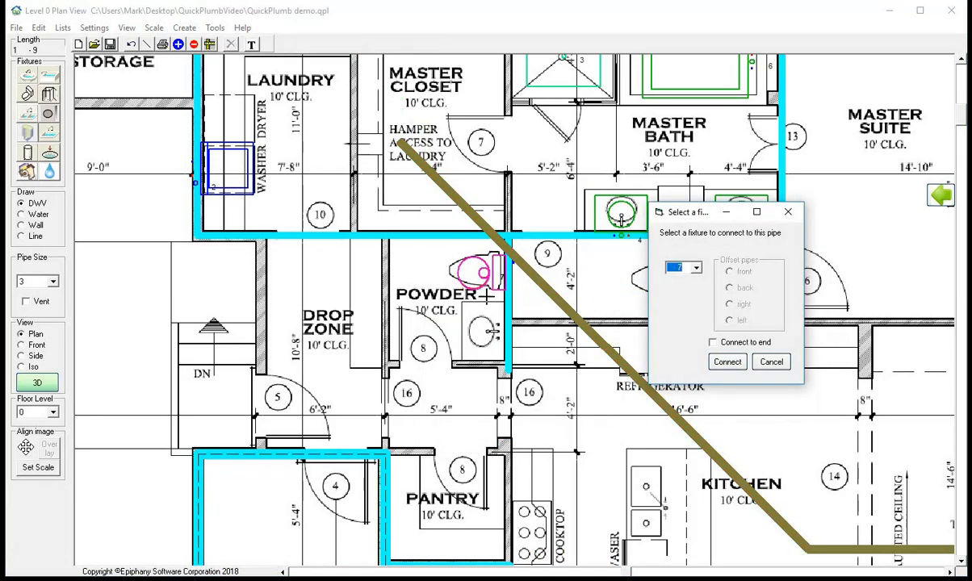
click(730, 361)
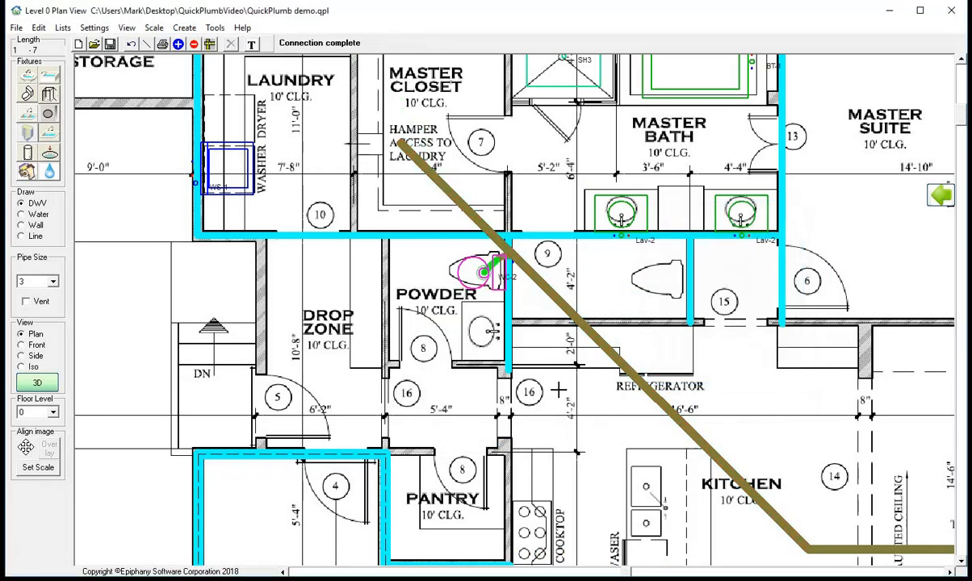
Place a Lav-2 lavatory at the powder room sink and connect the toilet straight across to the diagonal pipe, about 2'-3" away.
click(29, 75)
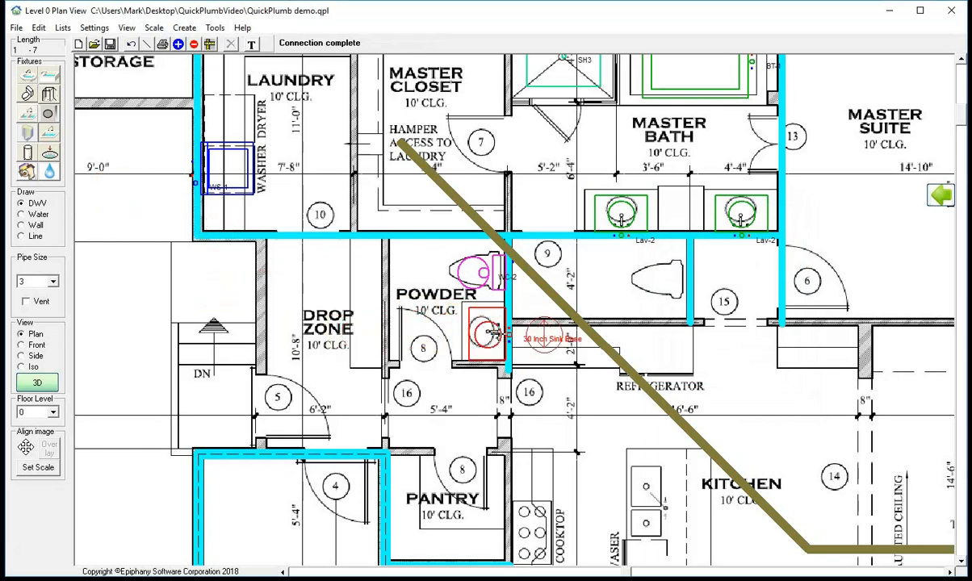
click(488, 331)
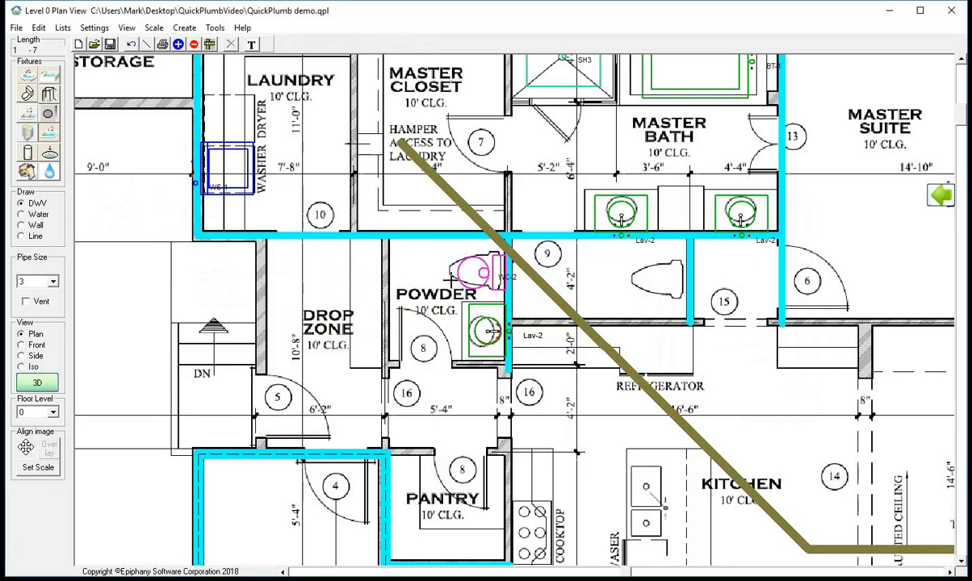
click(478, 273)
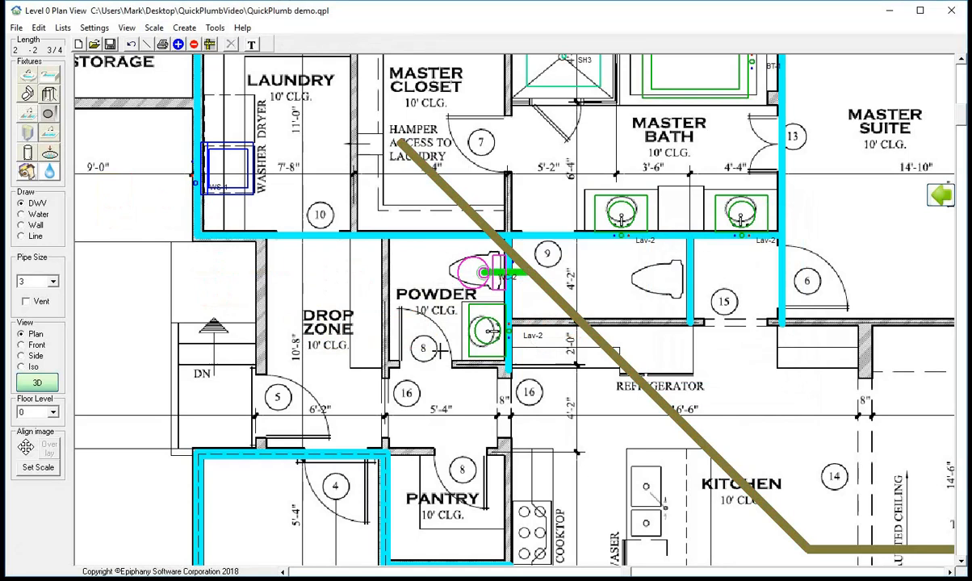
Draw a 2-inch drain about 2'-6" long from the powder room lavatory to the toilet's drain pipe.
click(39, 280)
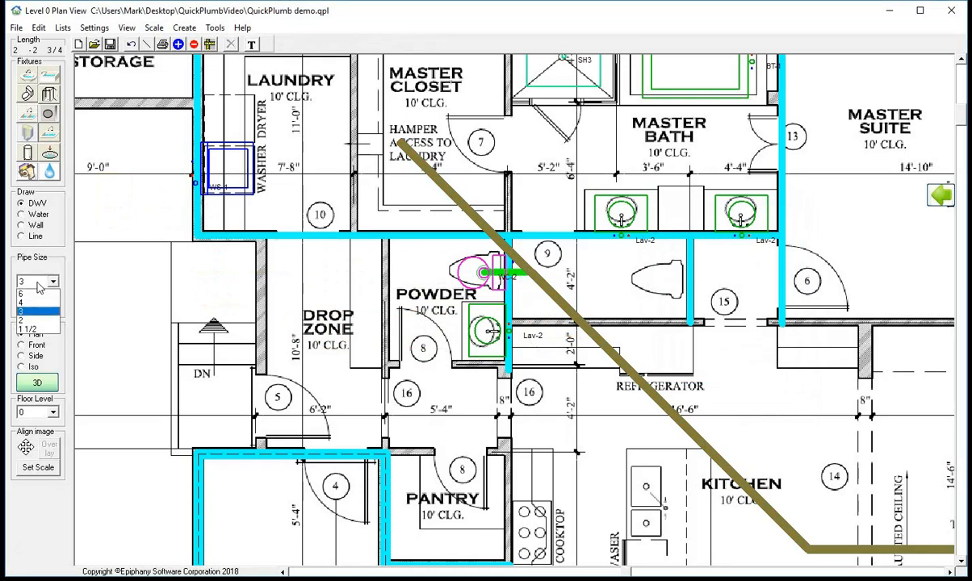
click(31, 321)
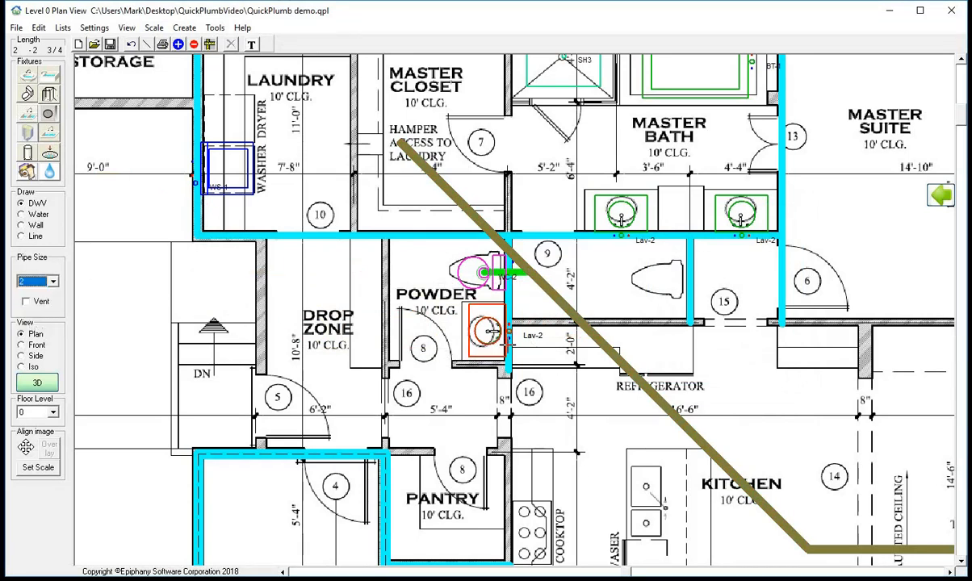
click(486, 331)
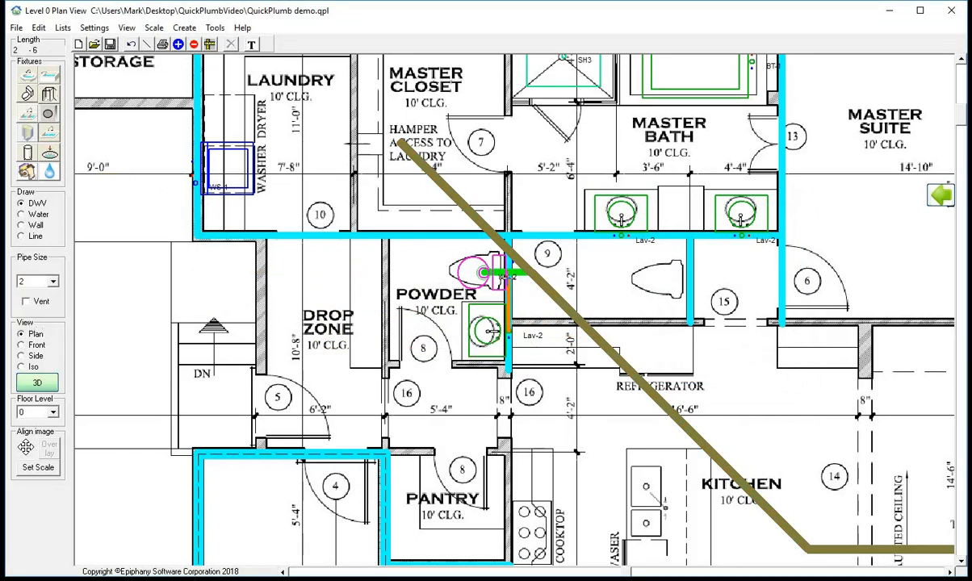
click(508, 274)
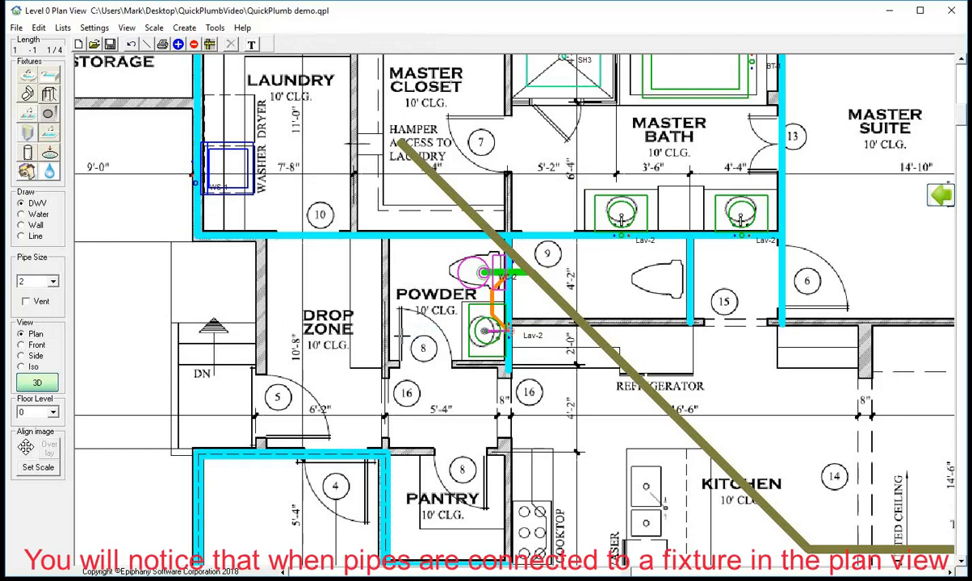
In the front view, extend the powder room lavatory's vent pipe straight up to just above the ceiling, about 8'-3" long.
scroll(443, 316, down, 1)
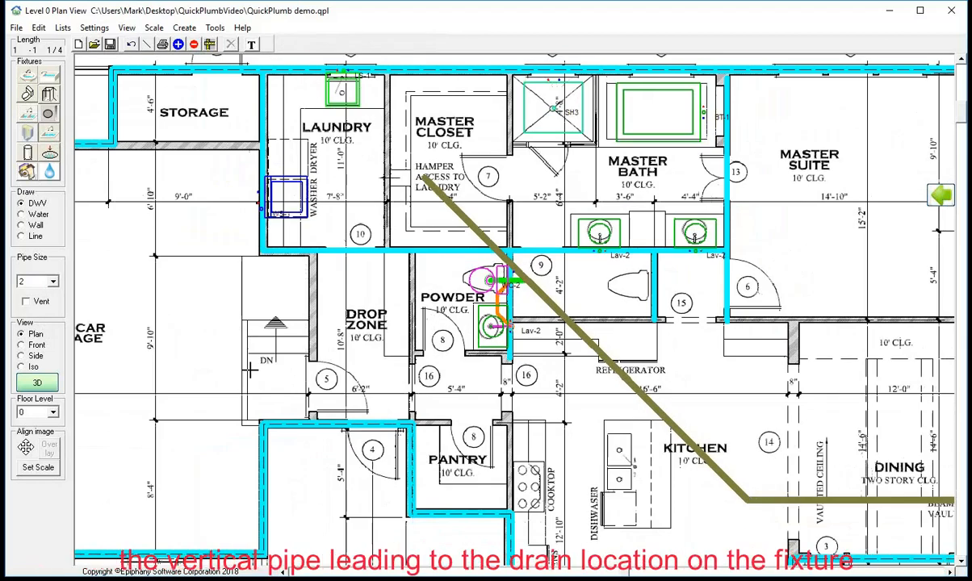
click(37, 345)
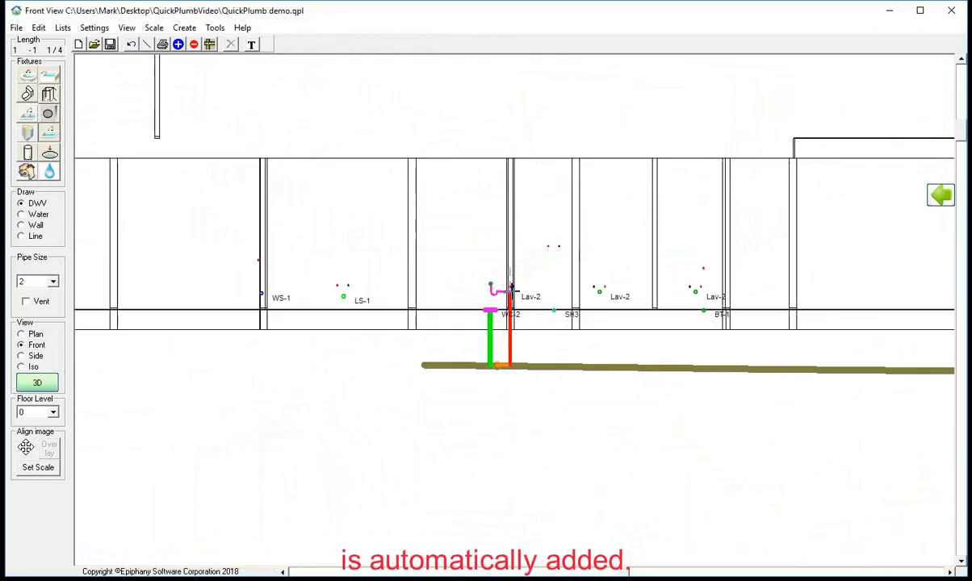
scroll(500, 282, up, 3)
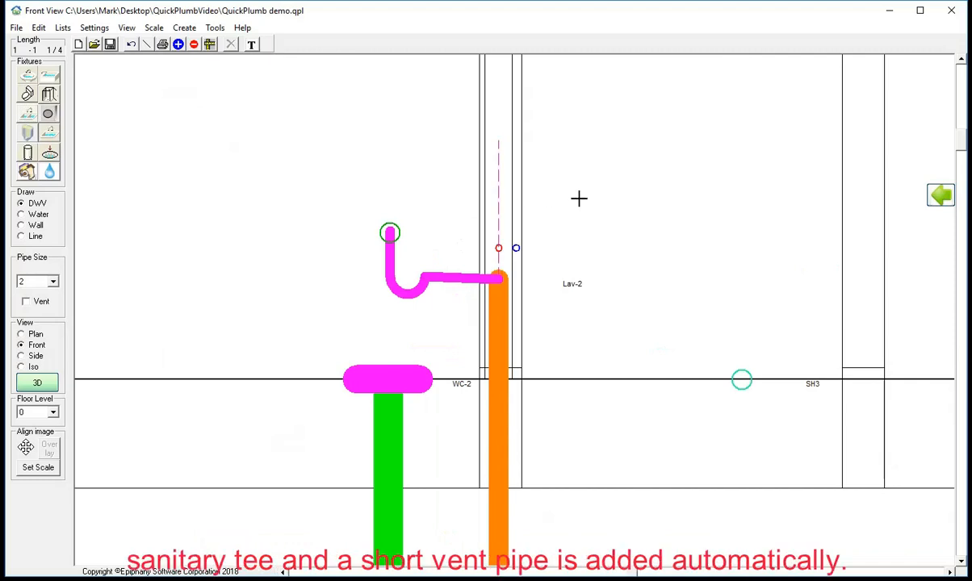
scroll(578, 198, down, 3)
scroll(578, 198, down, 1)
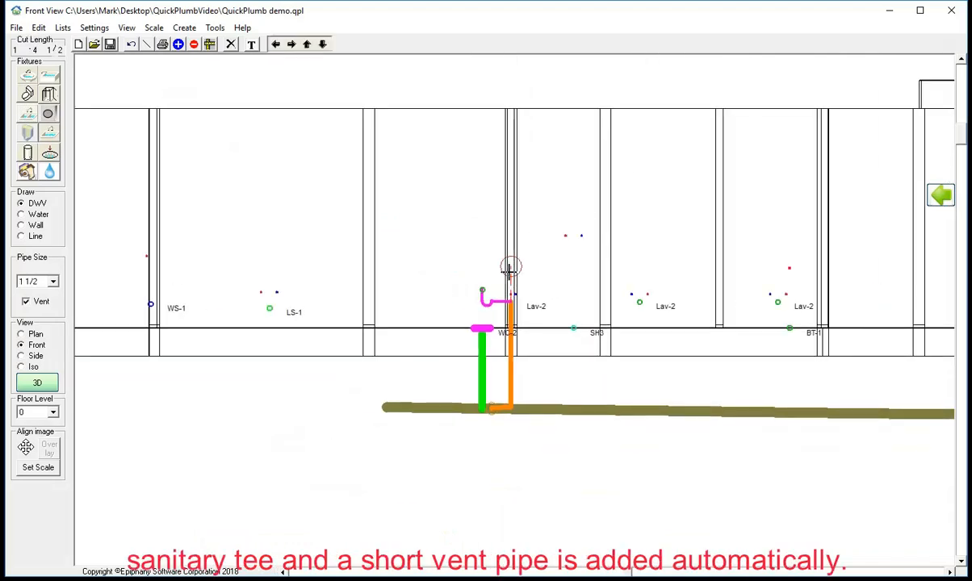
drag(510, 248, 519, 102)
scroll(520, 102, down, 1)
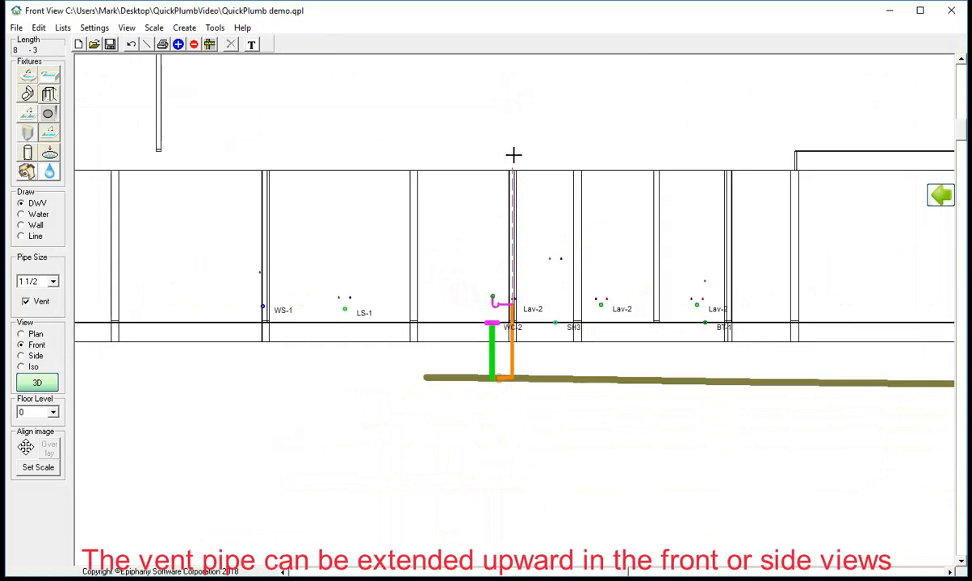
Run the lavatory vent horizontally to the upper-floor wall, then straight up past the wall's top, about 13'-2" high.
drag(512, 167, 438, 159)
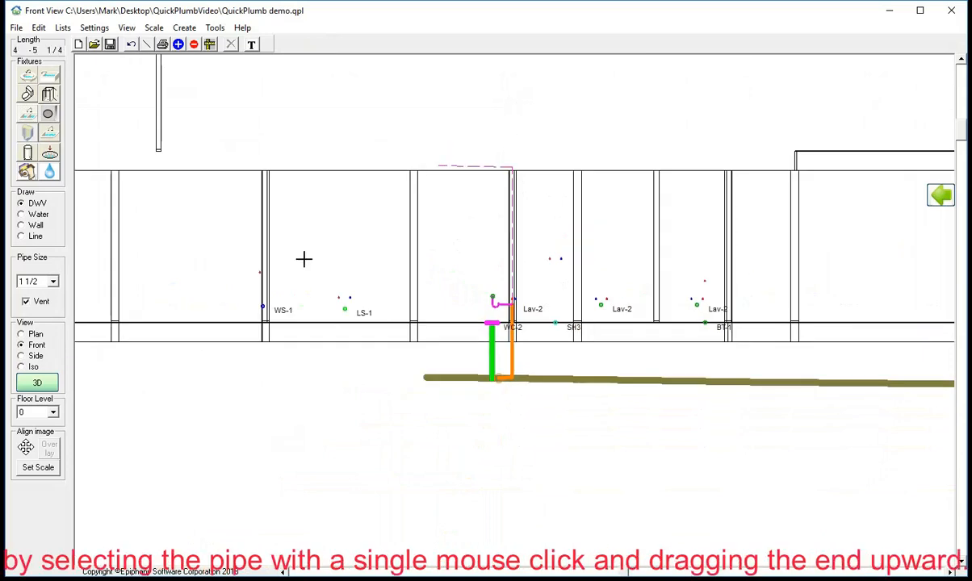
scroll(303, 259, down, 2)
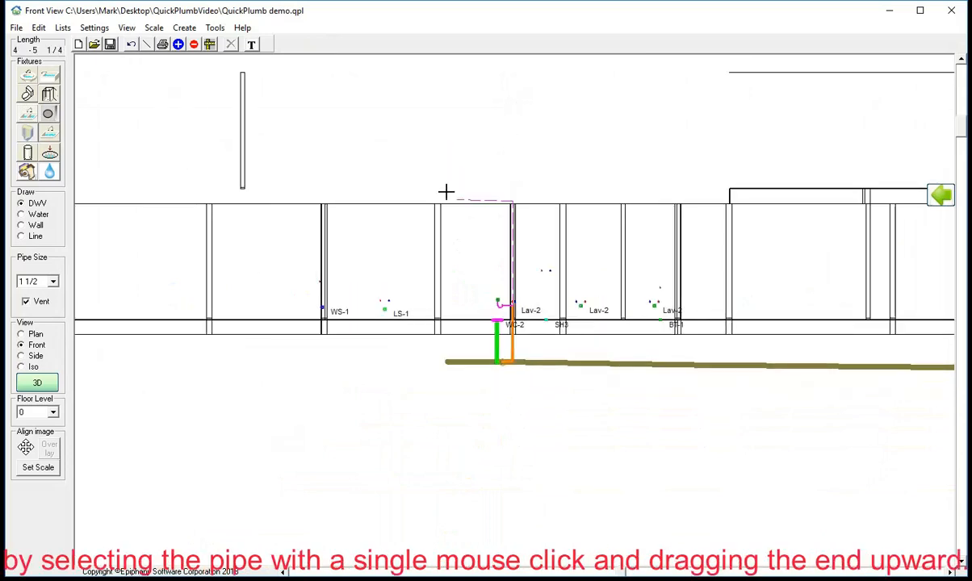
drag(458, 197, 242, 195)
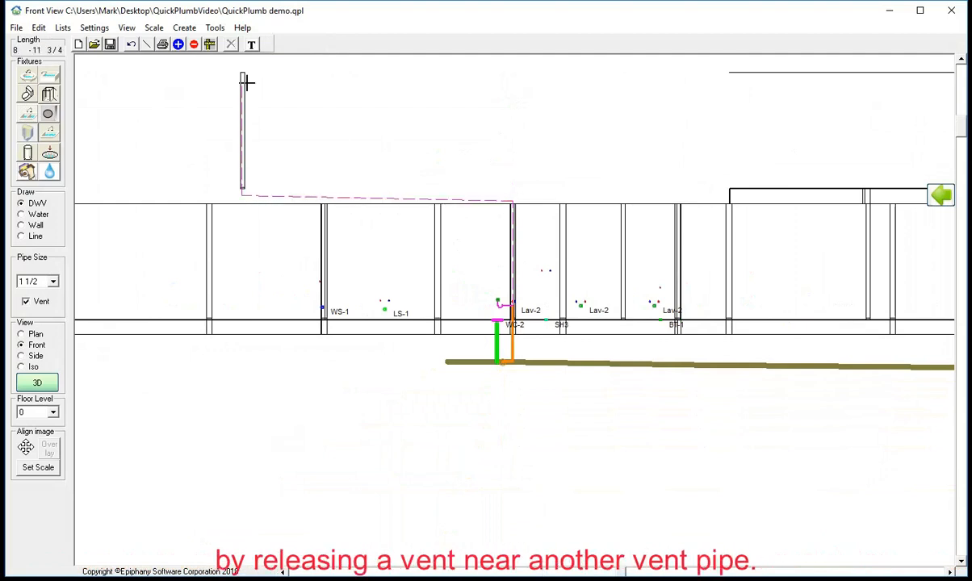
scroll(242, 88, down, 1)
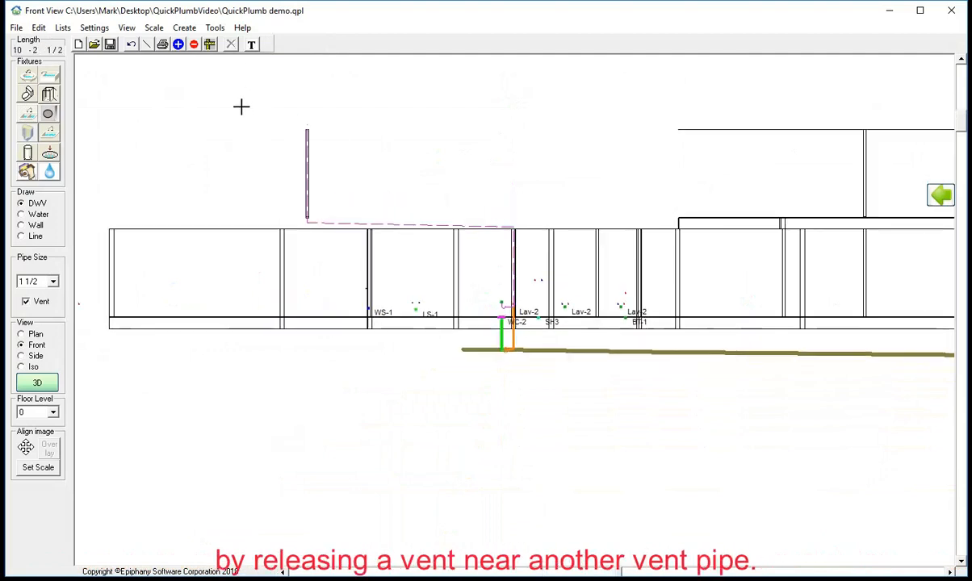
click(307, 154)
drag(305, 121, 305, 97)
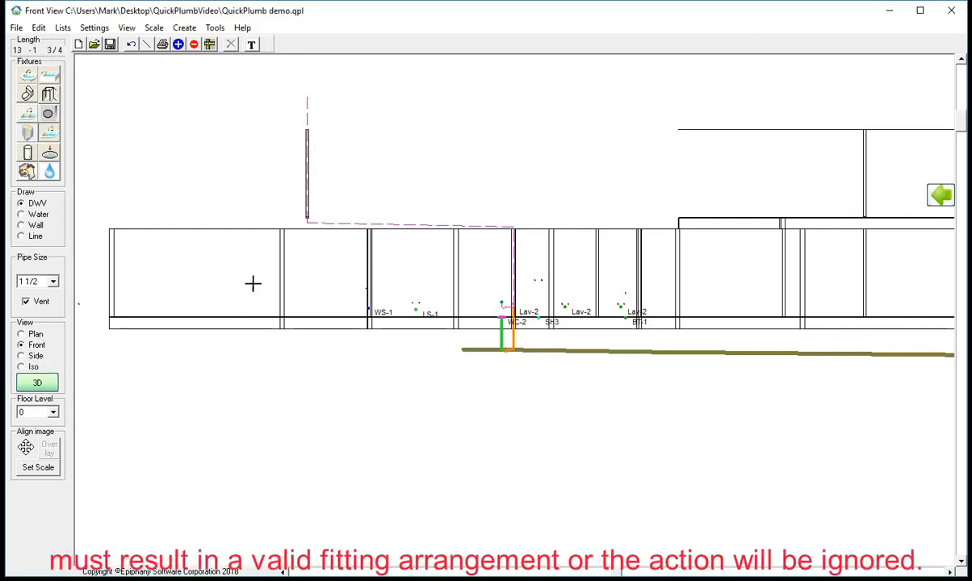
In the plan view, add a Stack with pipe size 3 on the diagonal pipe where it crosses the wall behind the powder room.
scroll(544, 241, down, 2)
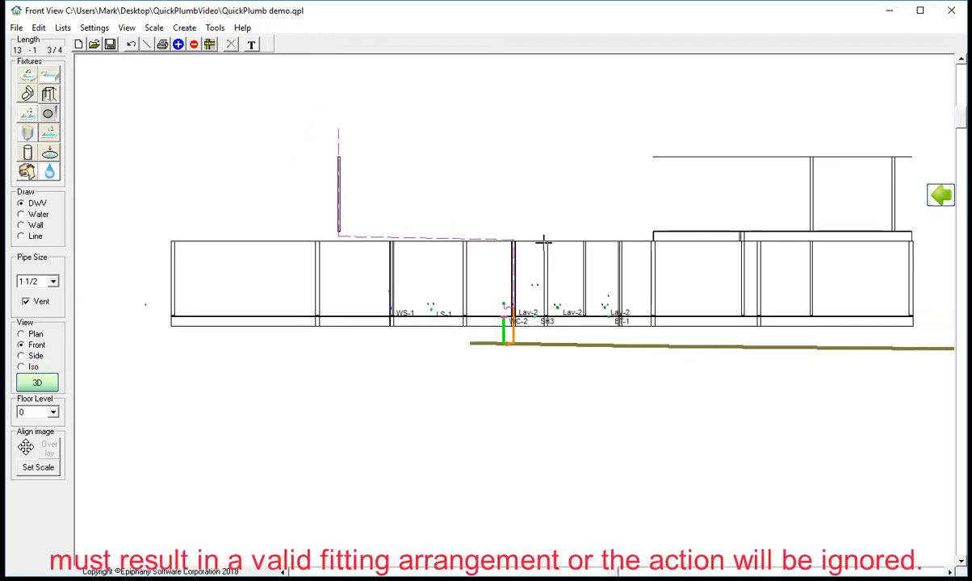
click(34, 334)
scroll(359, 297, down, 3)
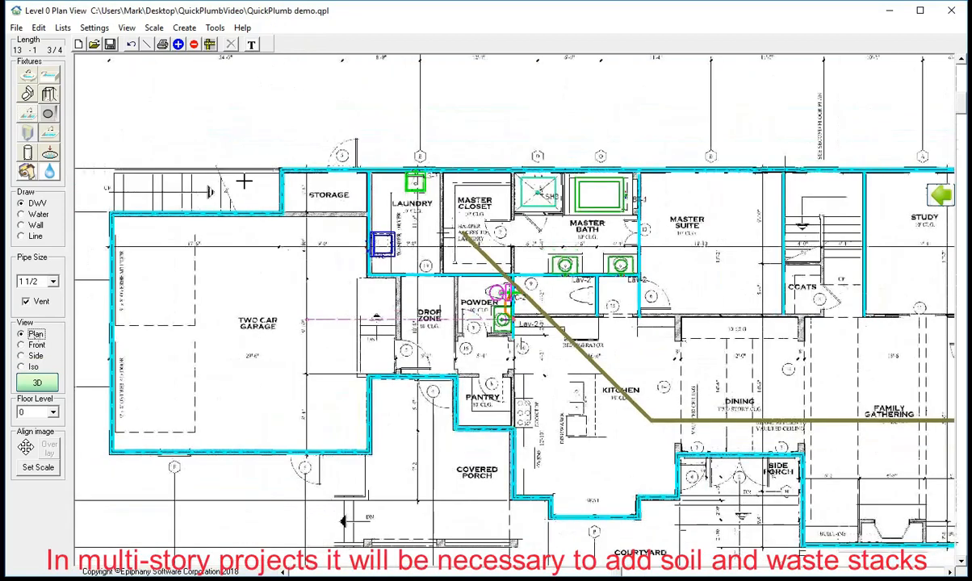
click(250, 46)
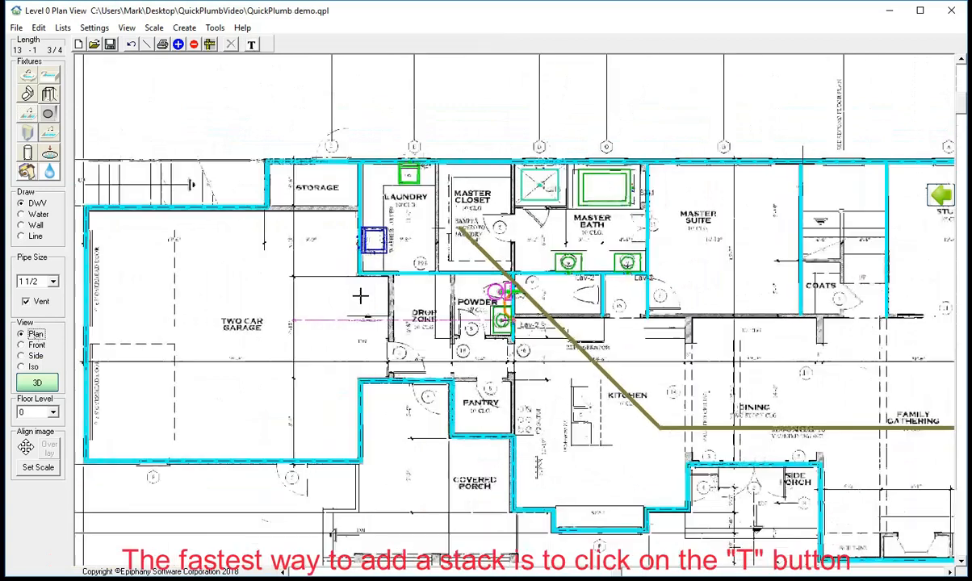
scroll(360, 295, down, 1)
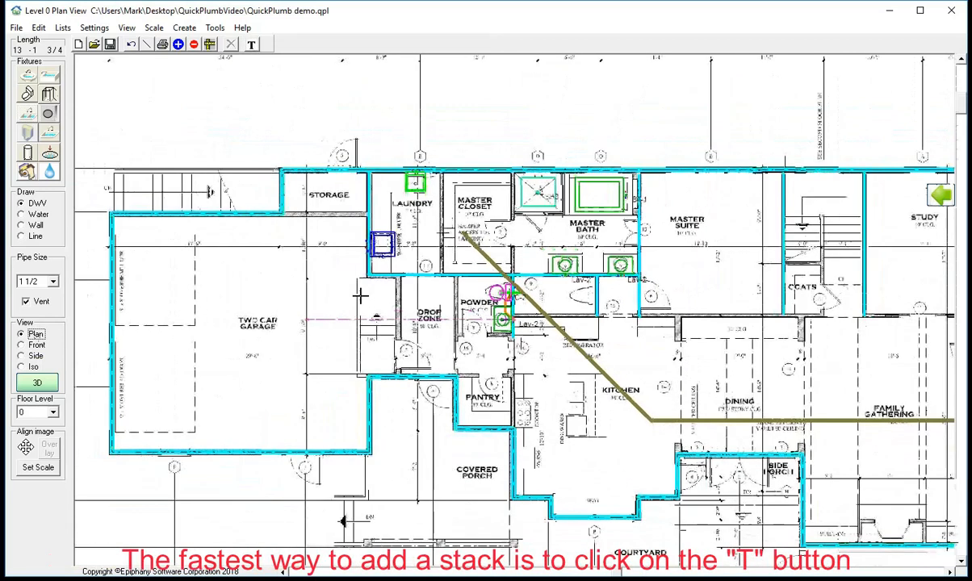
click(250, 47)
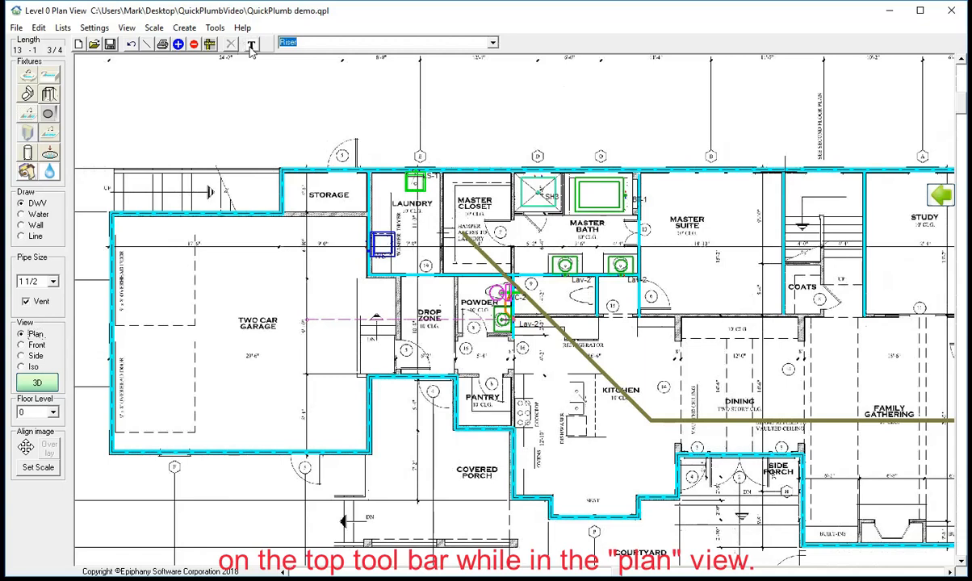
click(492, 43)
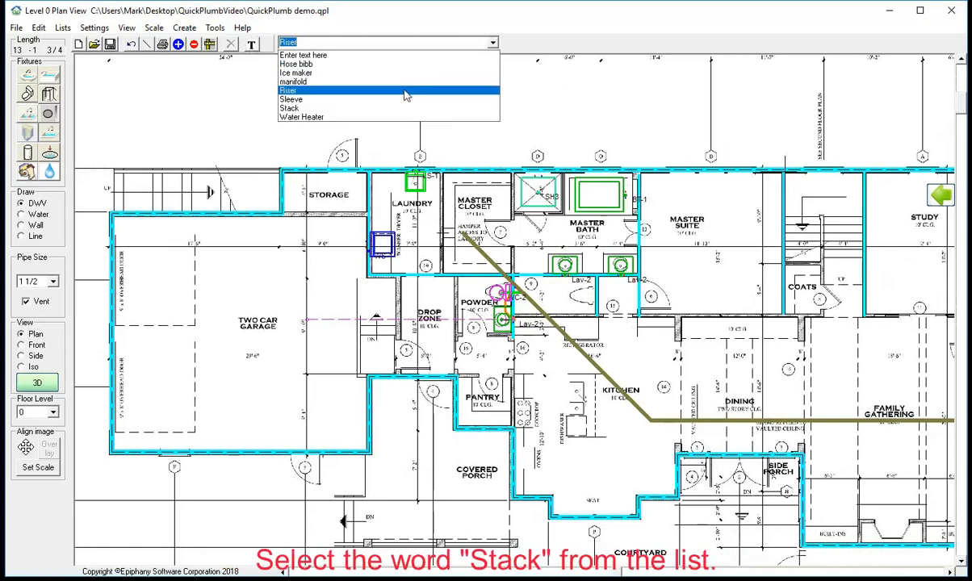
click(367, 107)
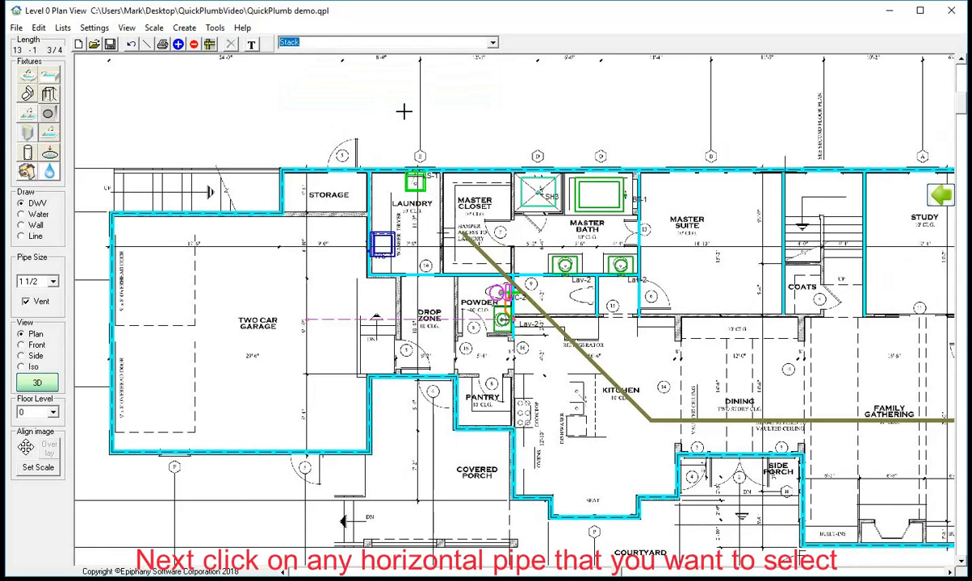
click(499, 264)
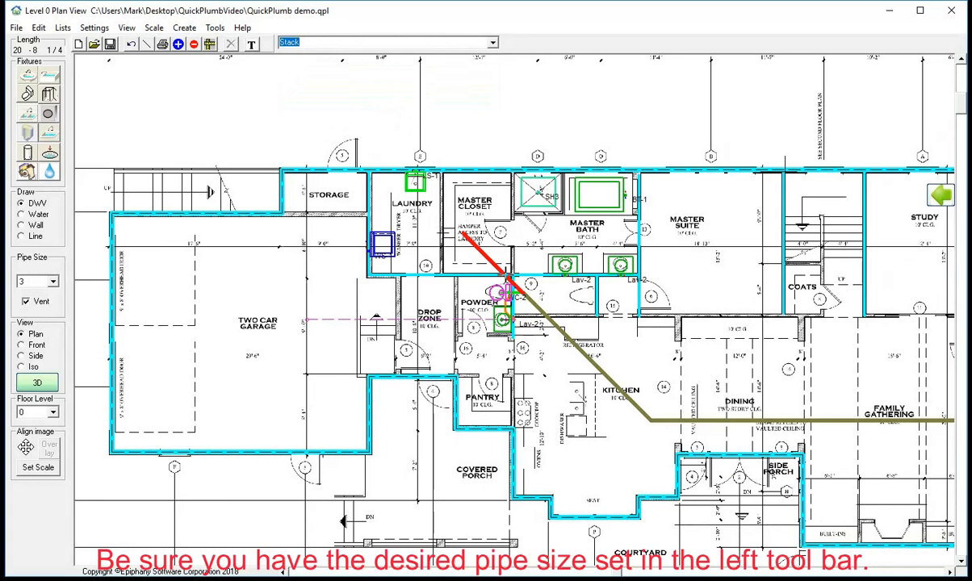
click(506, 274)
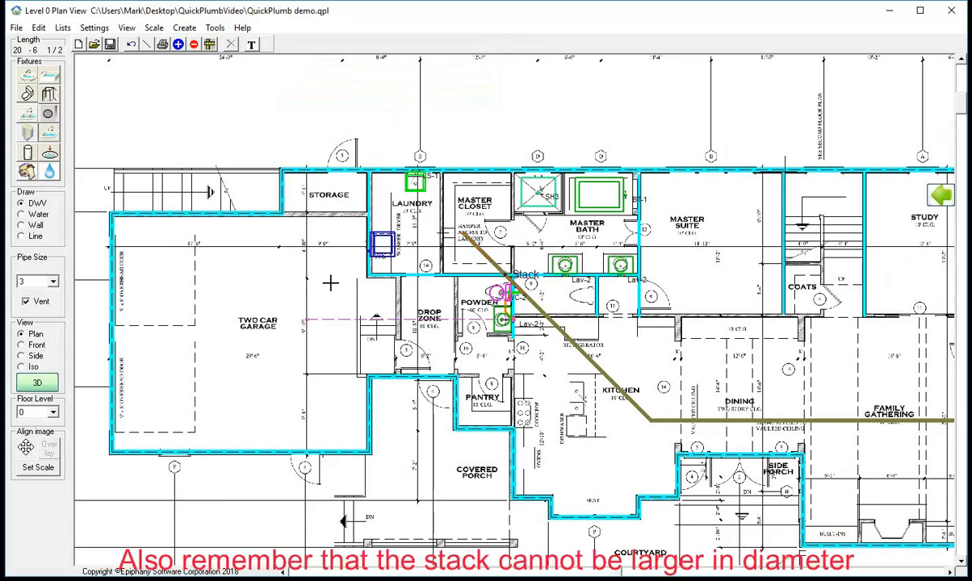
In the front view, isolate the stack and neighbouring toilet piping by drawing a rectangle around them in the plan viewfinder.
click(31, 345)
click(513, 323)
click(941, 196)
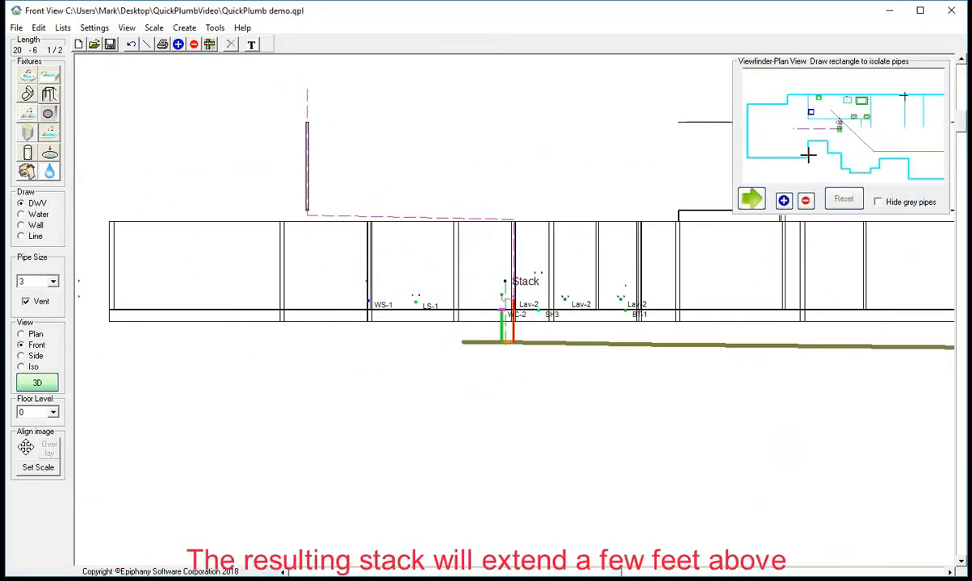
drag(827, 112, 848, 123)
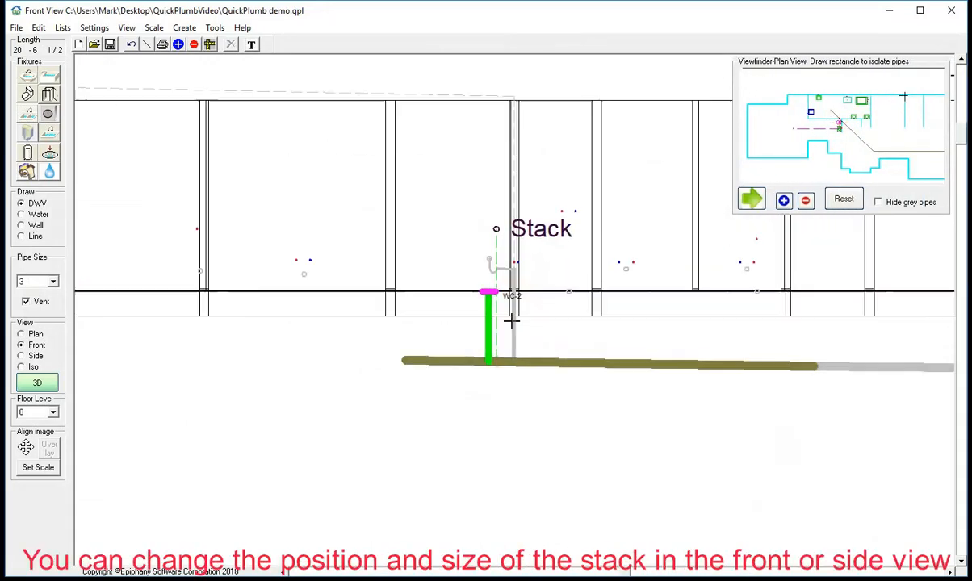
Change the stack from vent to drain pipe and extend it upward past the ceiling to about 12'-9 1/2" long.
click(498, 242)
click(25, 301)
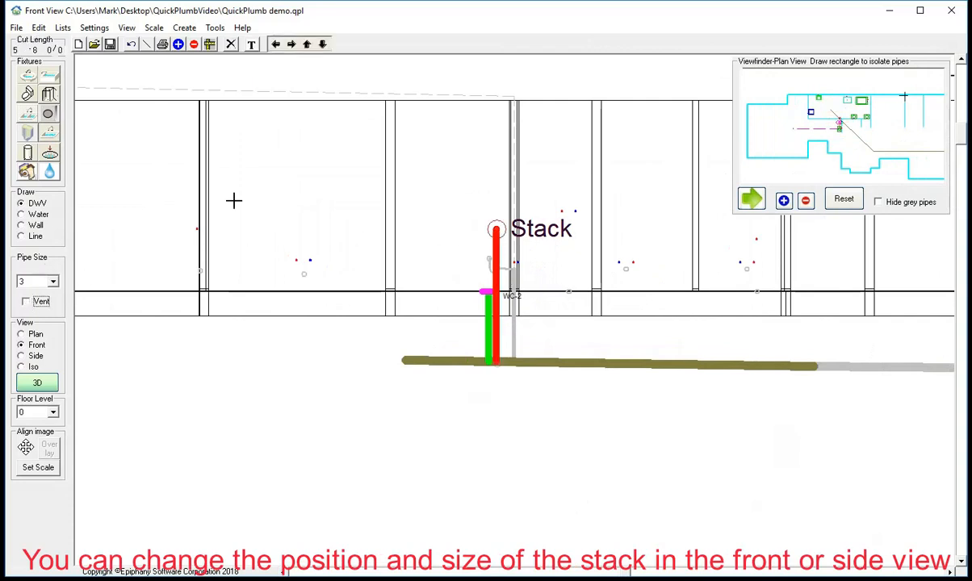
click(299, 149)
click(496, 229)
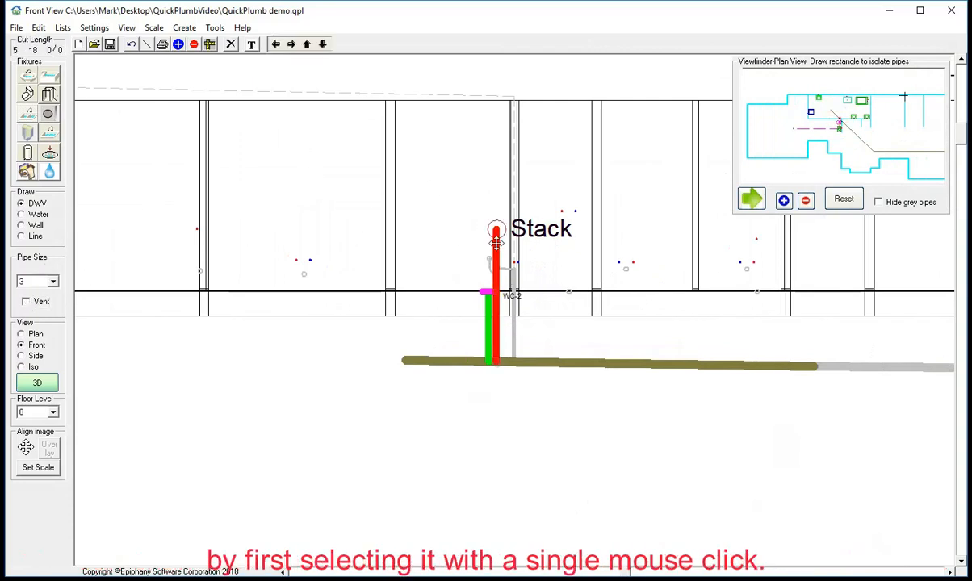
drag(496, 229, 495, 91)
click(519, 117)
scroll(520, 117, down, 2)
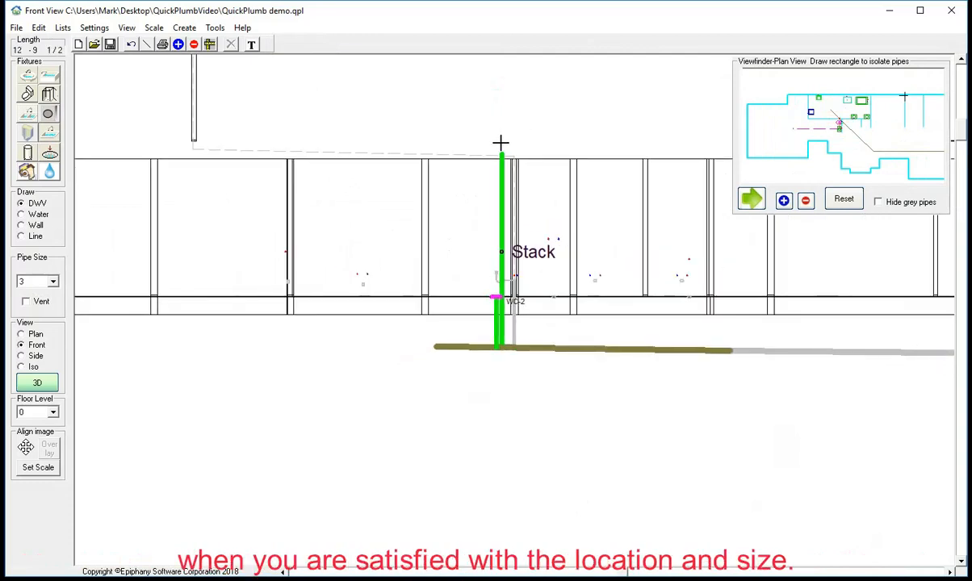
Draw a short horizontal branch from the stack's upper end and reroute it in plan across the master bath, ending with a run about 13'-1" long.
drag(501, 153, 401, 152)
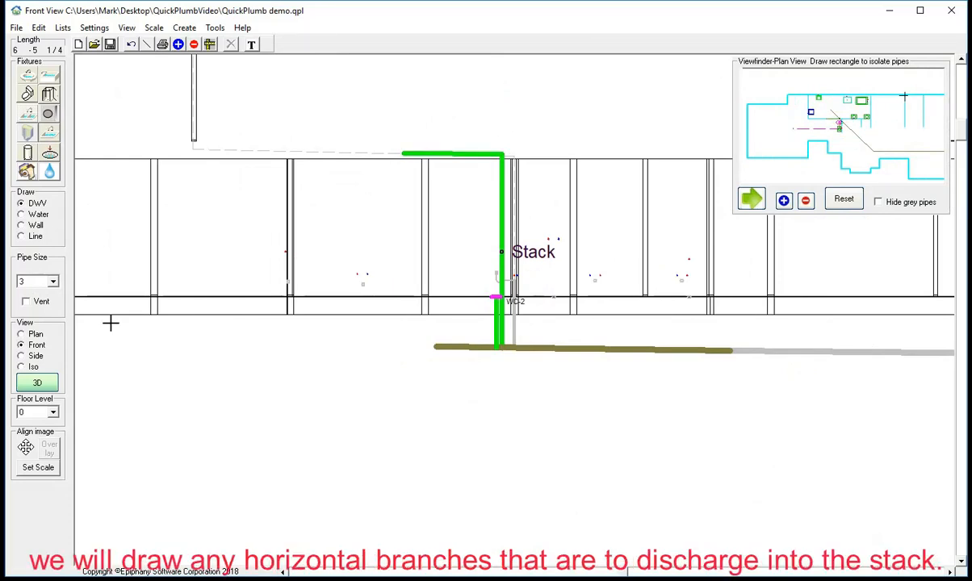
click(36, 333)
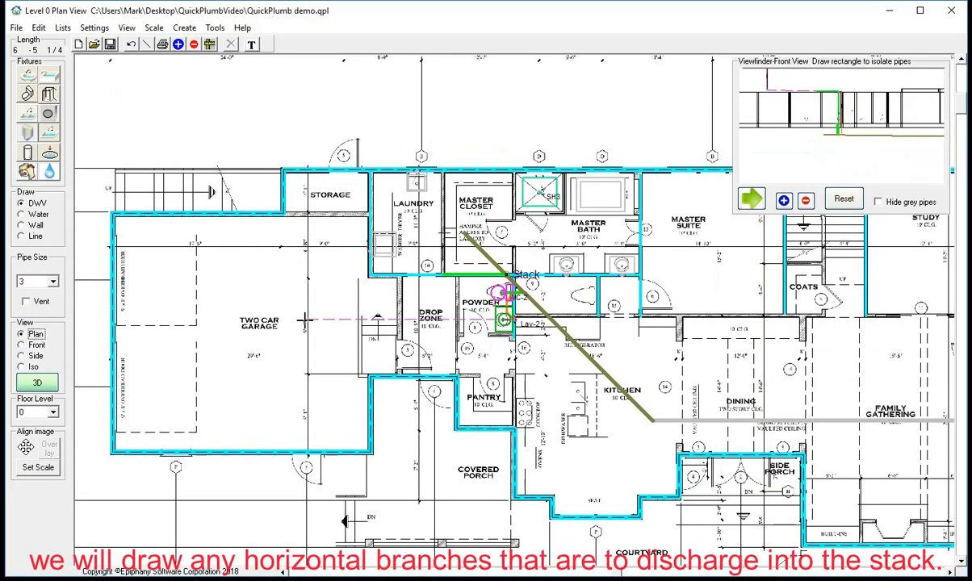
click(445, 276)
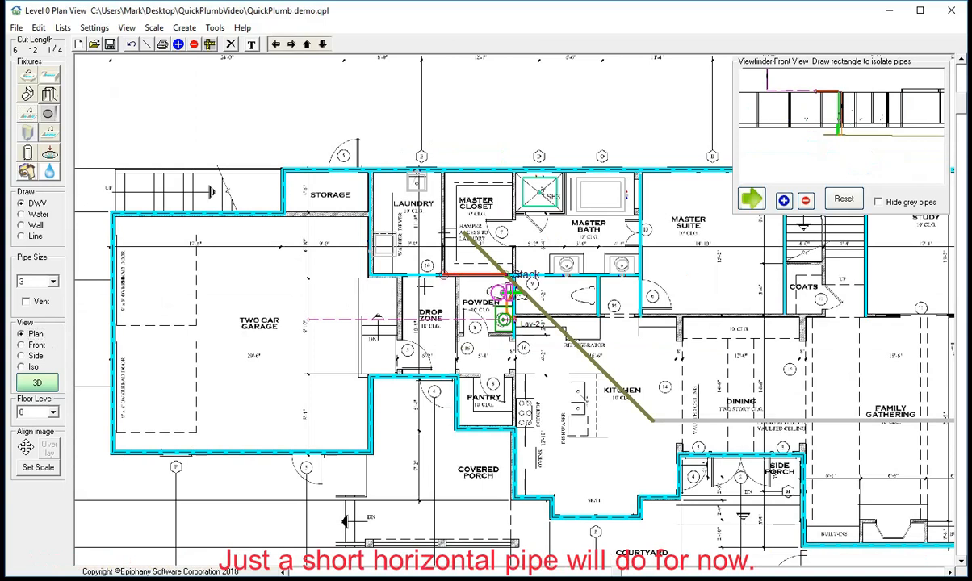
drag(444, 276, 634, 234)
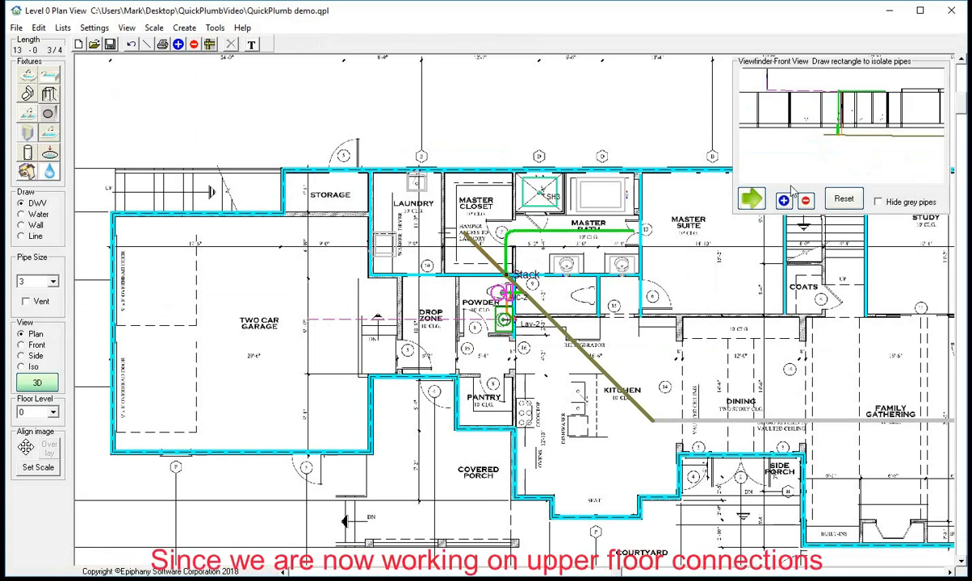
Isolate the upper-floor pipes in the plan by drawing a rectangle around them in the front-view viewfinder.
scroll(754, 86, down, 2)
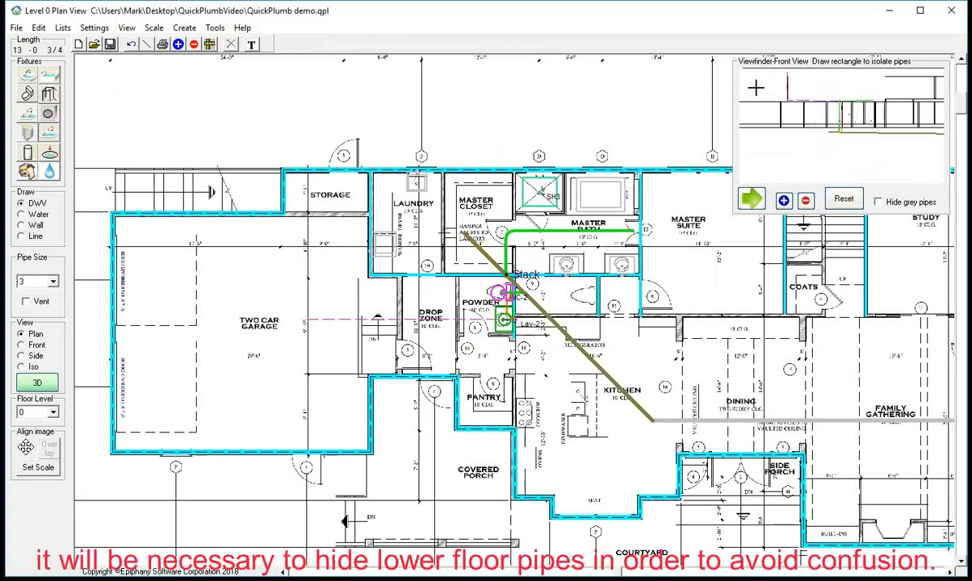
mouse_move(764, 77)
mouse_down()
mouse_move(878, 114)
mouse_move(935, 113)
mouse_up()
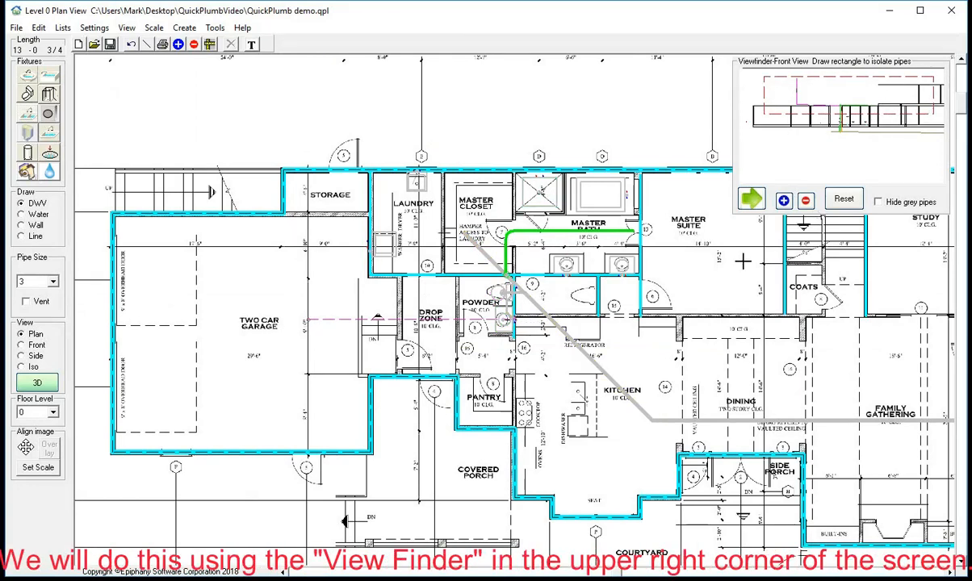
scroll(809, 155, down, 2)
scroll(847, 91, up, 4)
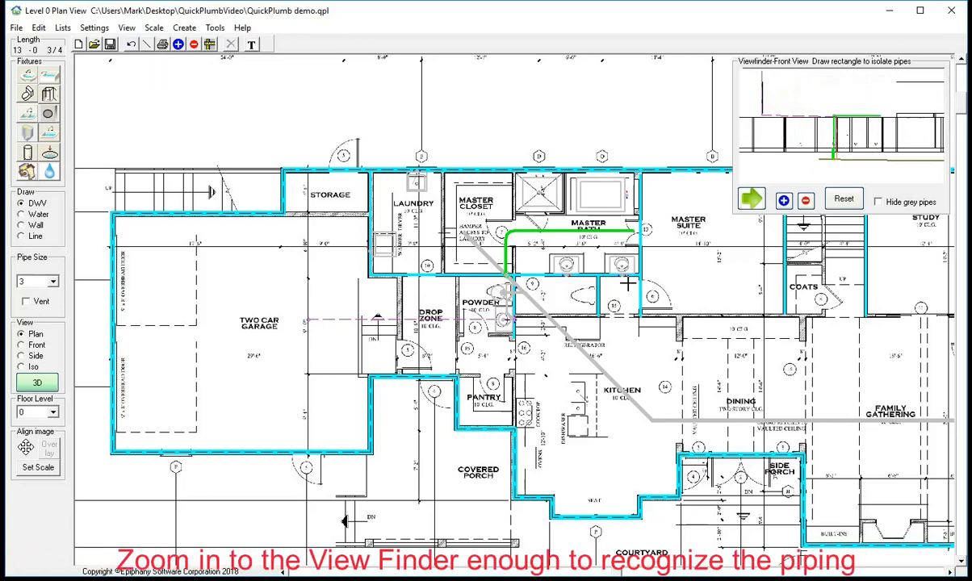
Isolate the upper-floor pipes with a rectangle in the front-view viewfinder, toggle hiding of the grey pipes, and reset the isolation.
scroll(628, 284, down, 3)
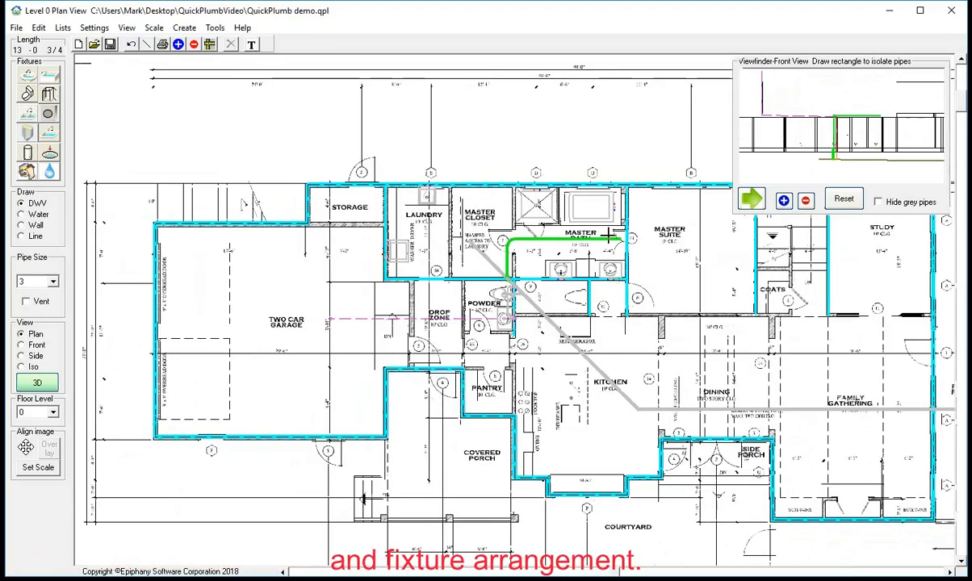
scroll(680, 150, up, 2)
mouse_move(754, 81)
mouse_down()
mouse_move(854, 105)
mouse_move(878, 123)
mouse_up()
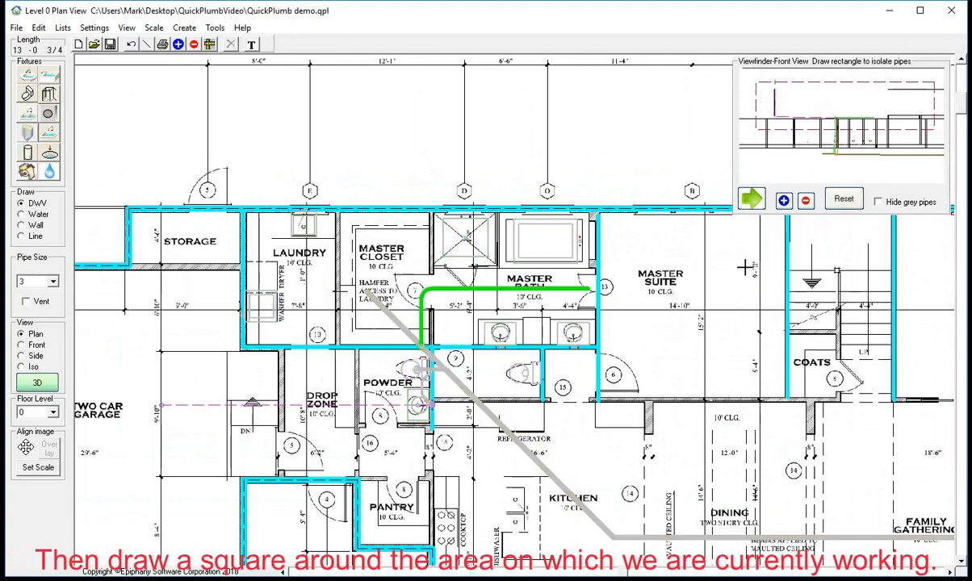
click(879, 202)
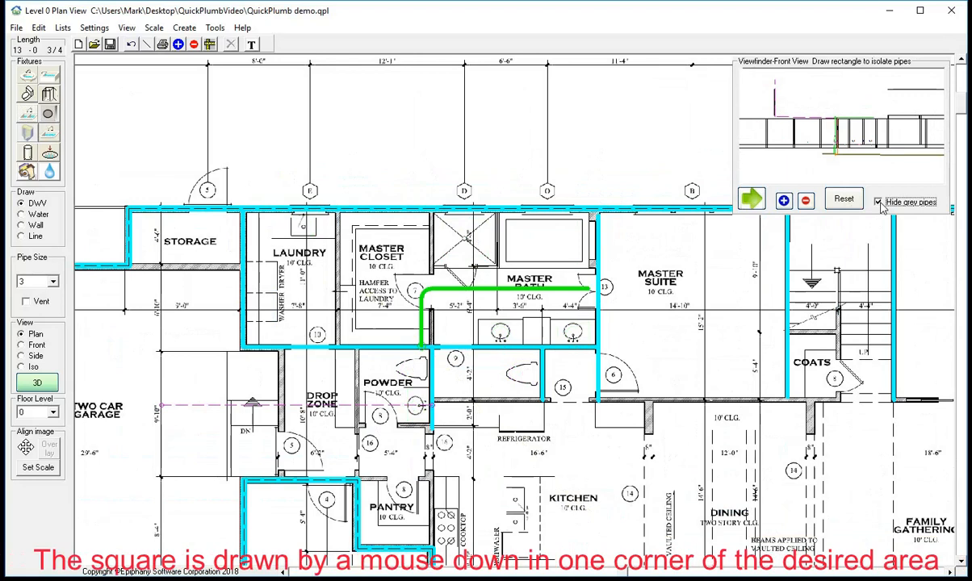
click(881, 205)
click(853, 202)
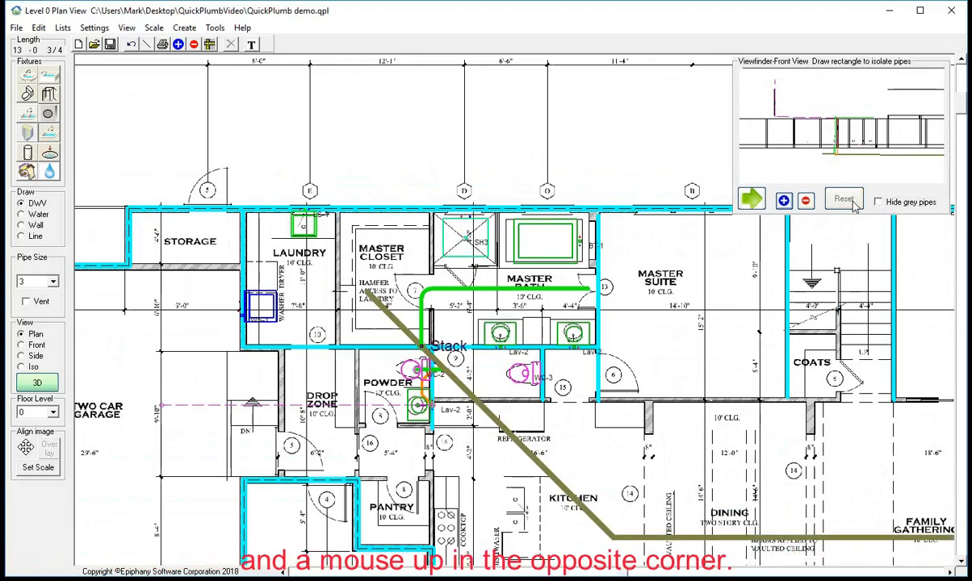
Isolate the upper-level piping again with a rectangle spanning the house width in the front-view viewfinder, and reset it to reactivate all pipes.
scroll(426, 242, down, 2)
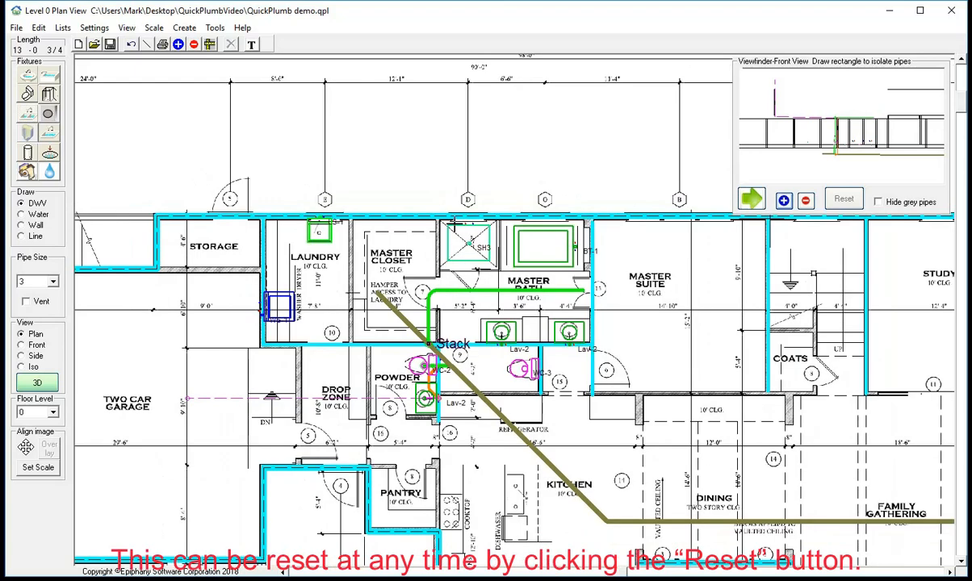
scroll(428, 218, up, 1)
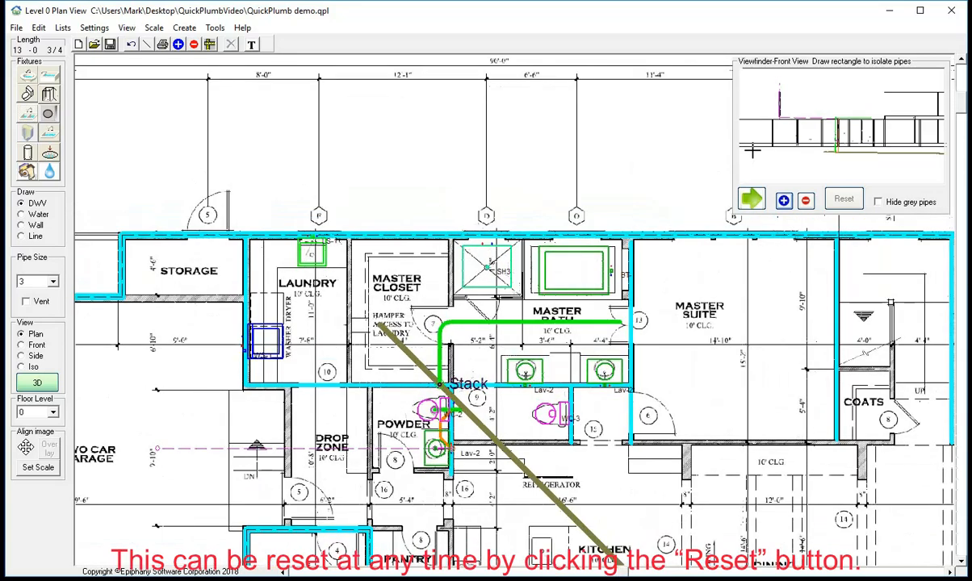
scroll(780, 95, down, 1)
scroll(845, 96, down, 2)
middle_drag(840, 95, 834, 107)
drag(758, 91, 937, 154)
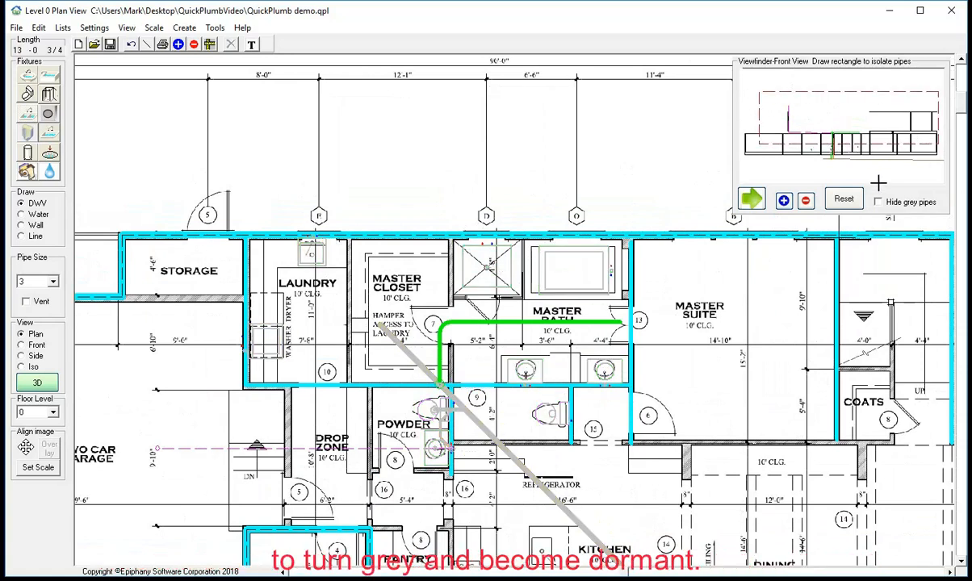
click(842, 203)
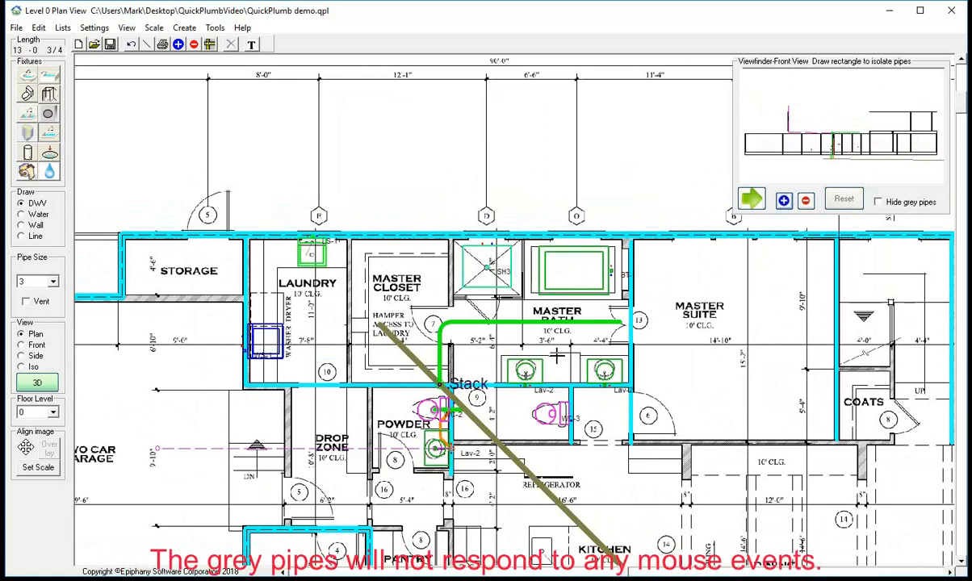
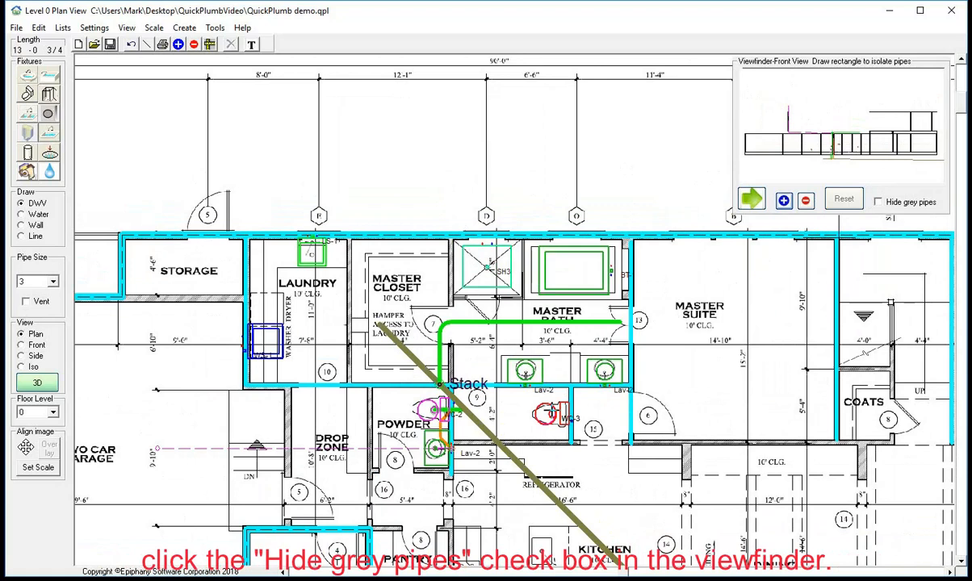
drag(552, 412, 552, 324)
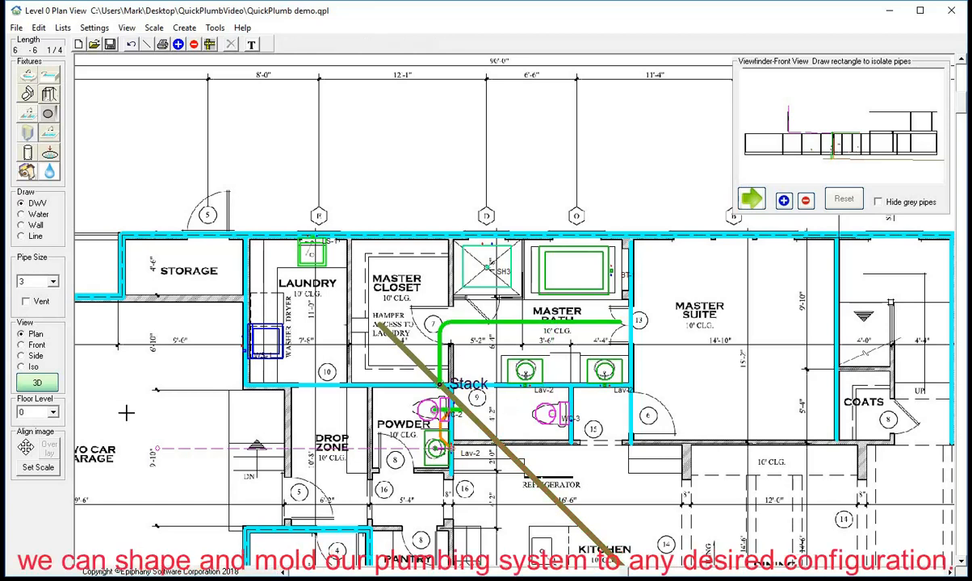
Show the floor level 1 plan and place a standard toilet over the toilet drawn in Bath Two.
click(38, 335)
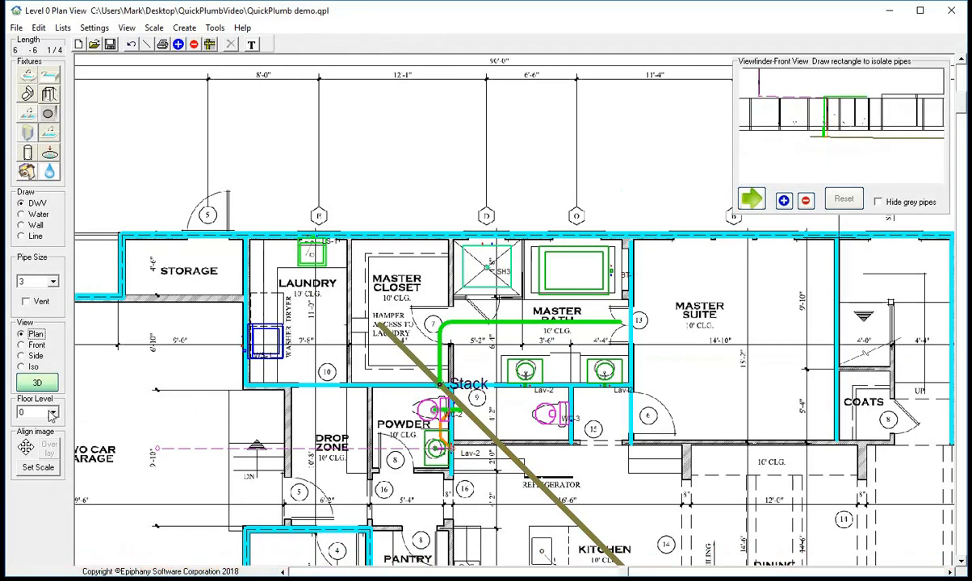
click(52, 412)
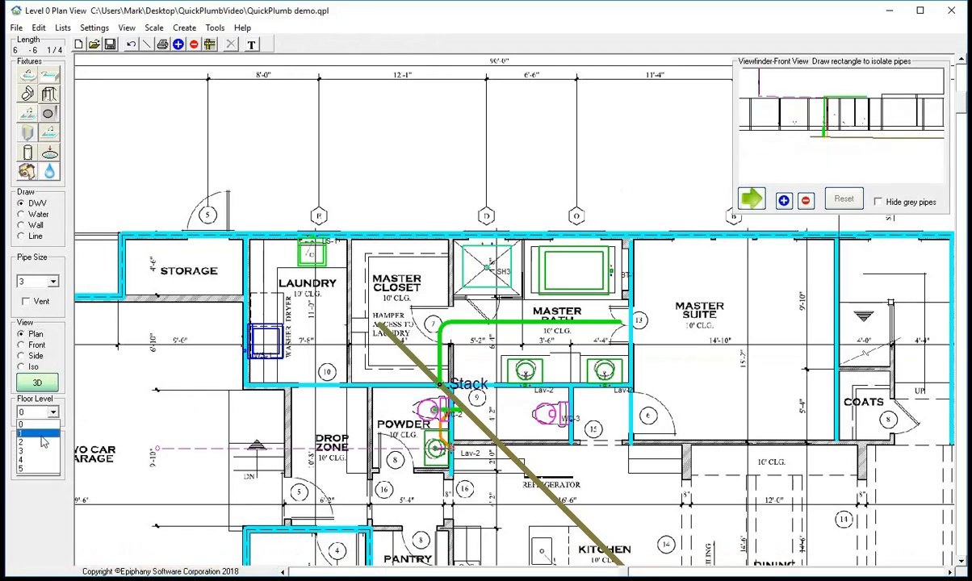
click(42, 436)
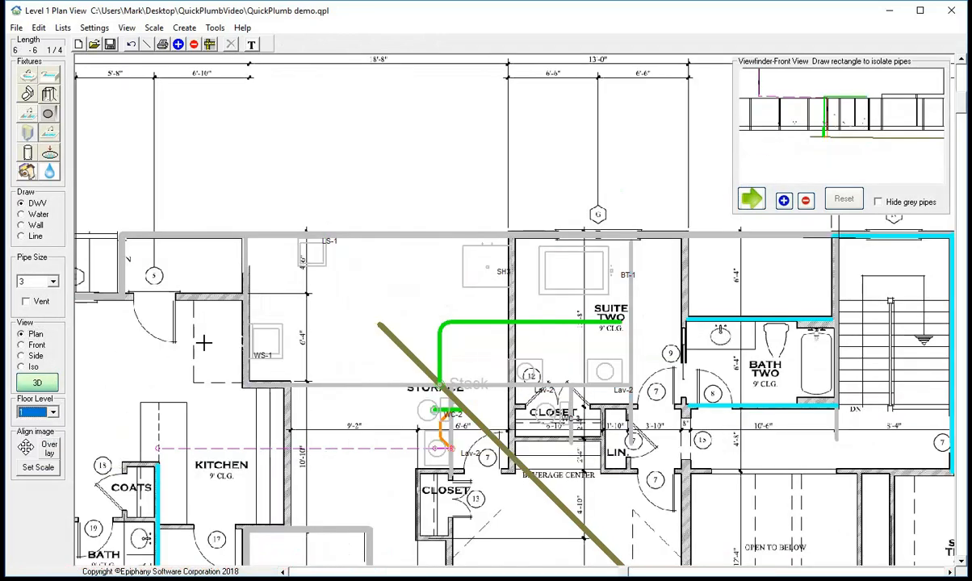
scroll(205, 343, down, 3)
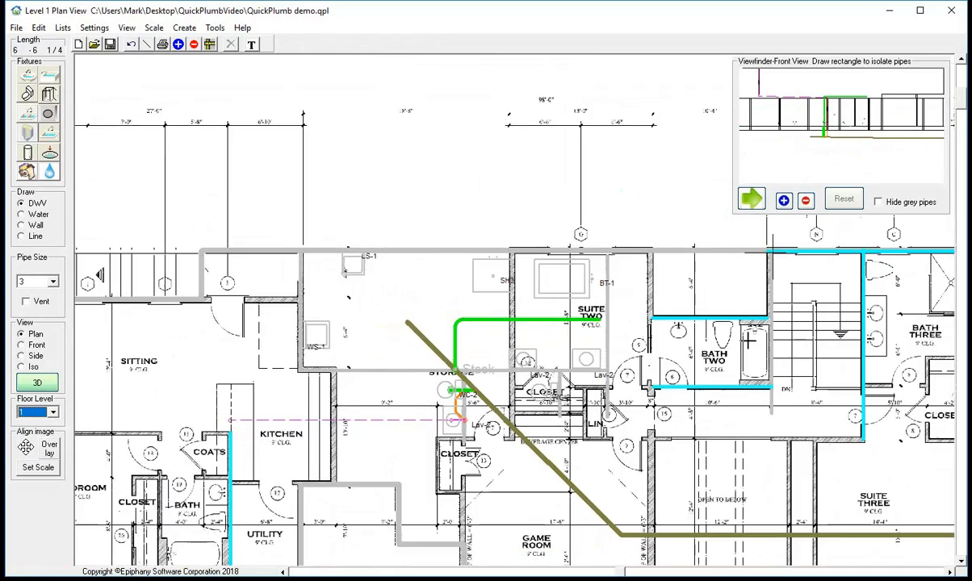
scroll(730, 352, up, 3)
scroll(726, 353, up, 1)
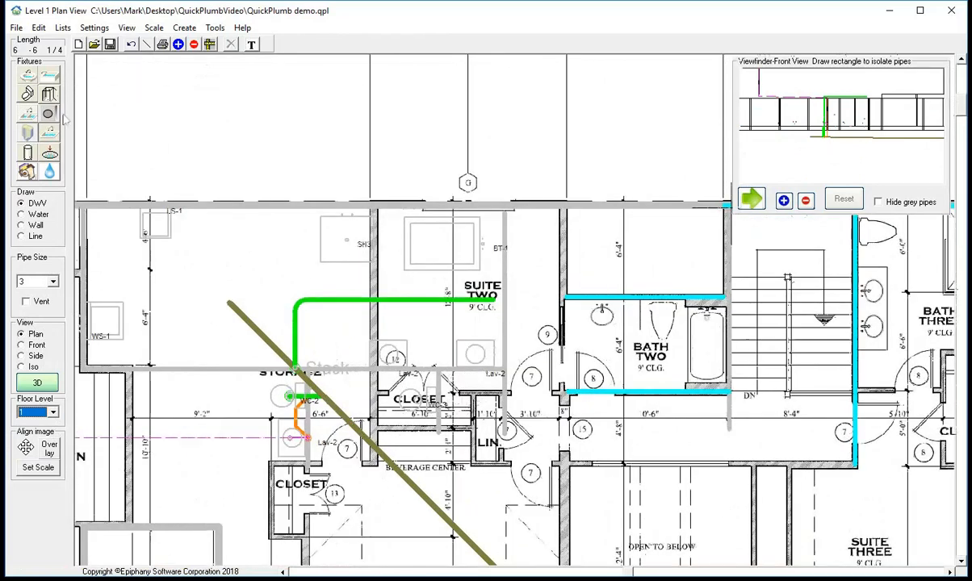
click(28, 94)
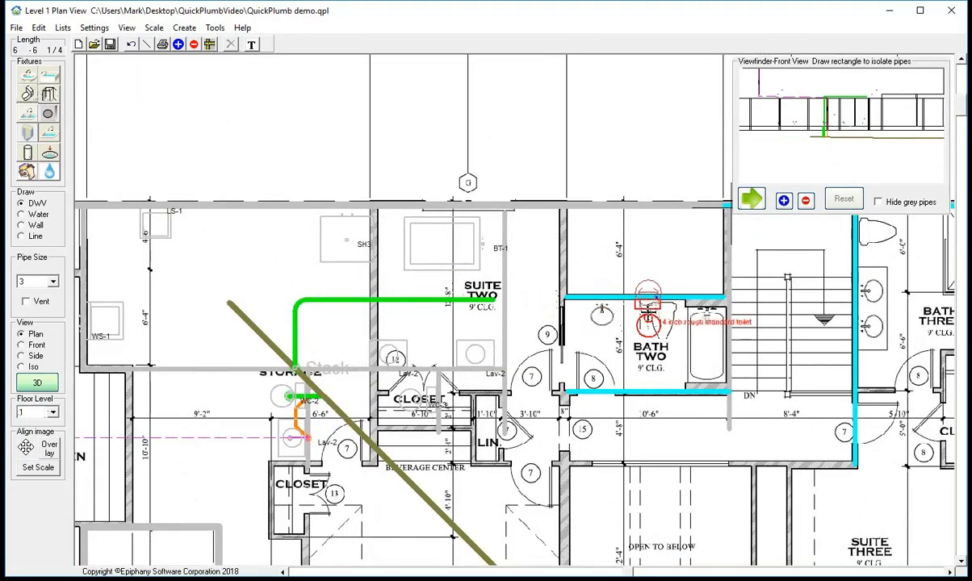
click(661, 316)
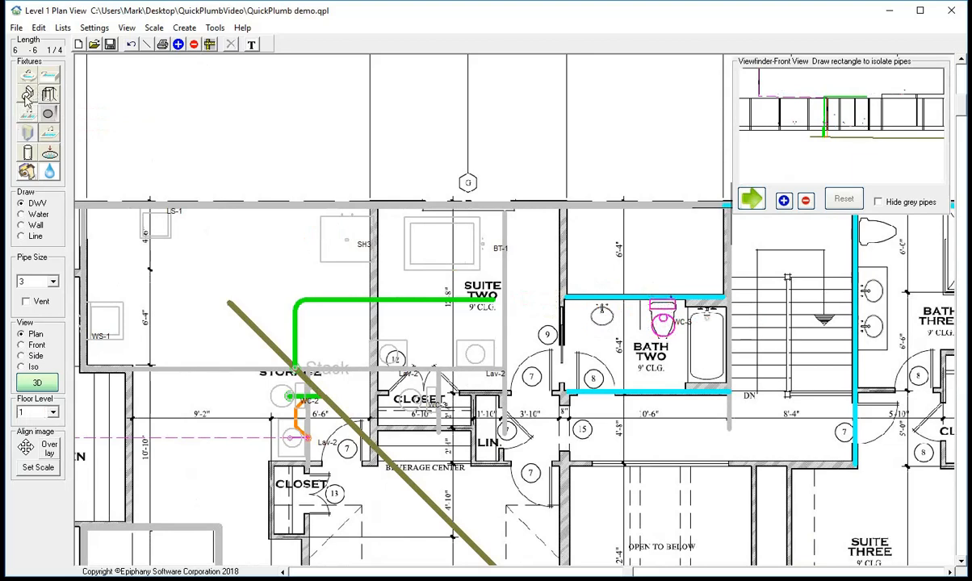
Place a bathtub in Bath Two and set its fixture code to BT-2 and its fixture name to Default Tub.
click(48, 75)
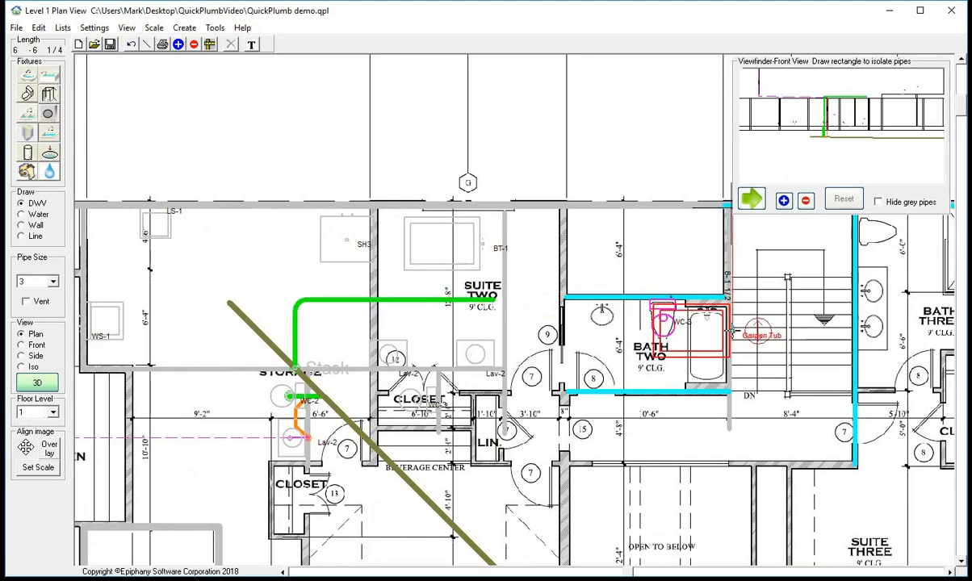
click(707, 312)
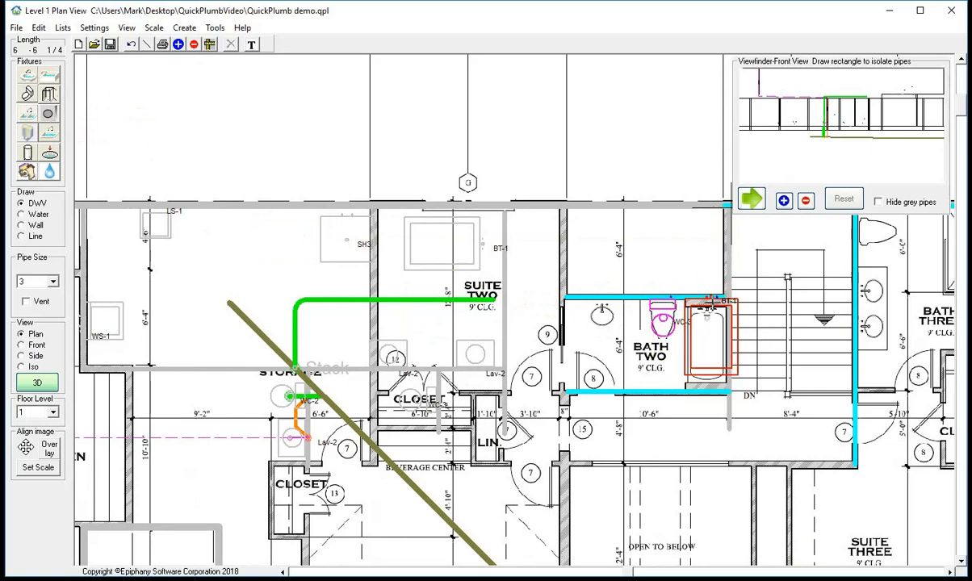
right_click(710, 307)
click(754, 342)
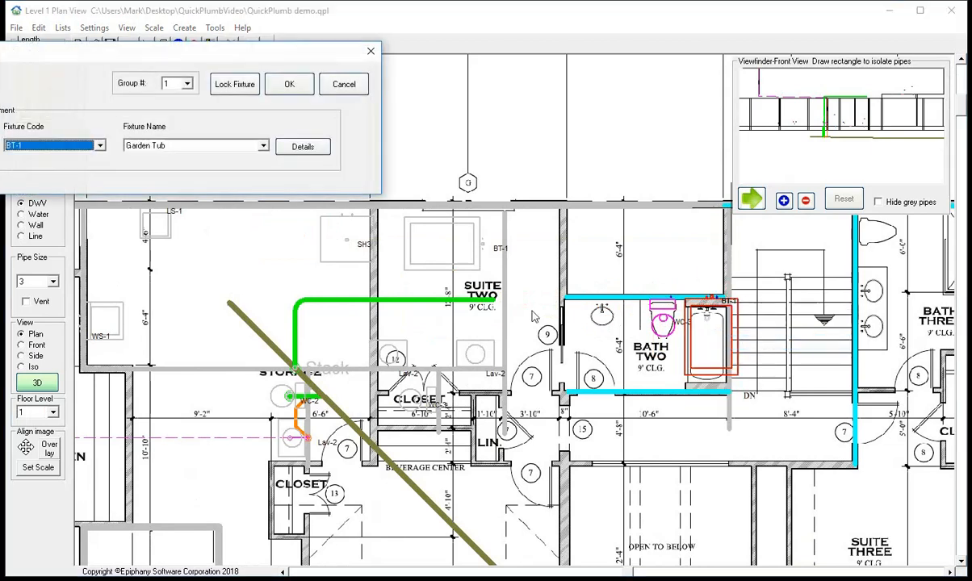
click(97, 145)
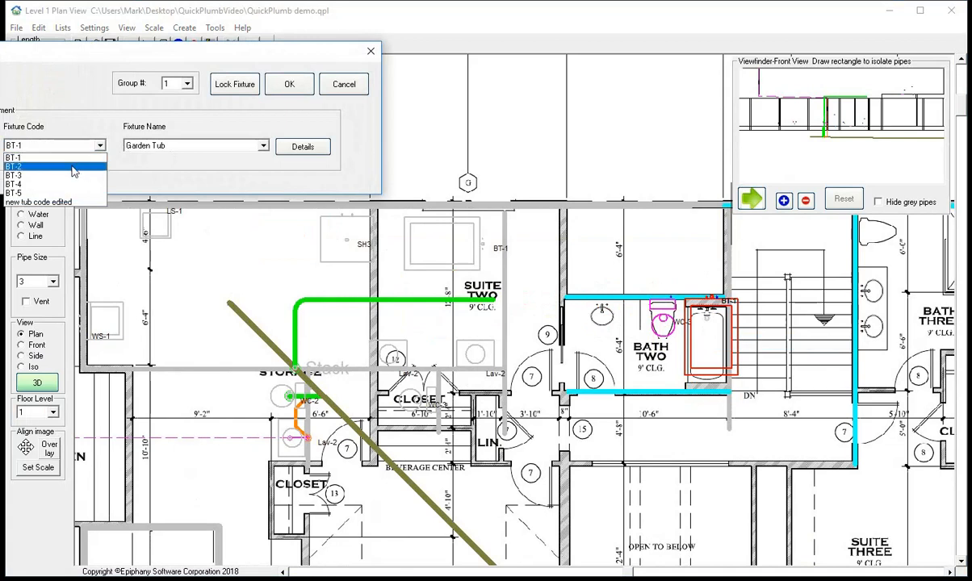
click(71, 161)
click(208, 147)
scroll(214, 162, up, 5)
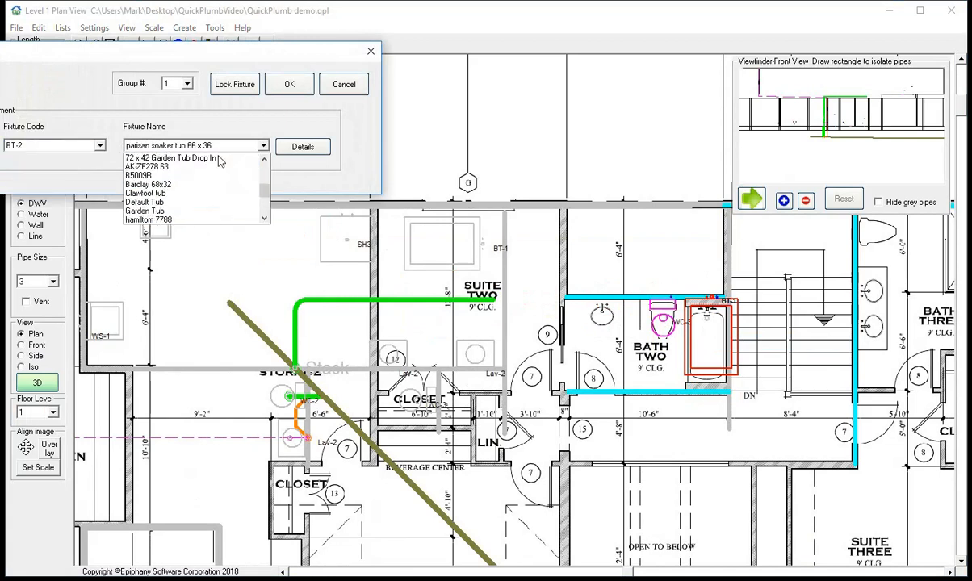
click(161, 202)
click(289, 84)
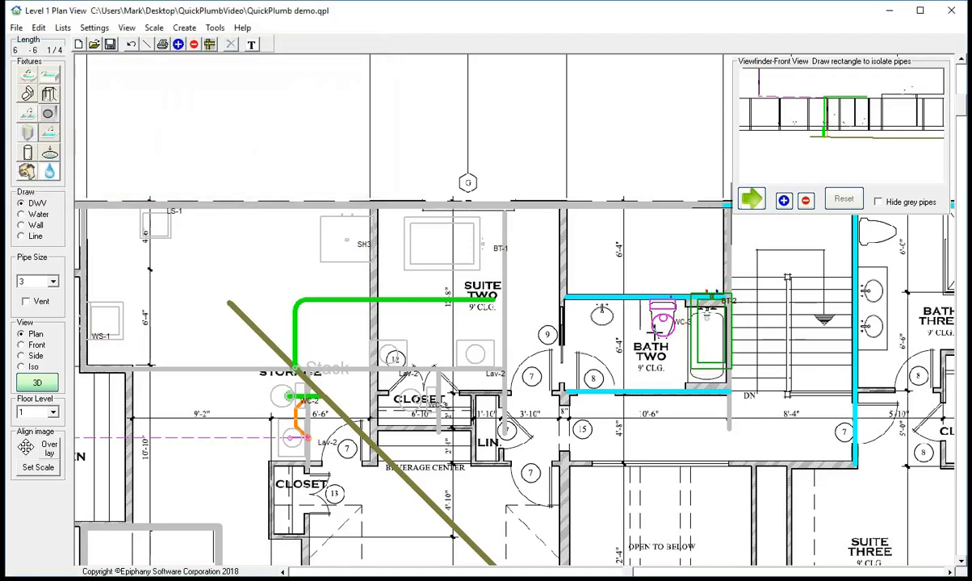
Align the bathtub with the tub drawn in Bath Two and place a lavatory over the sink drawn there.
click(708, 326)
drag(707, 326, 704, 341)
click(27, 77)
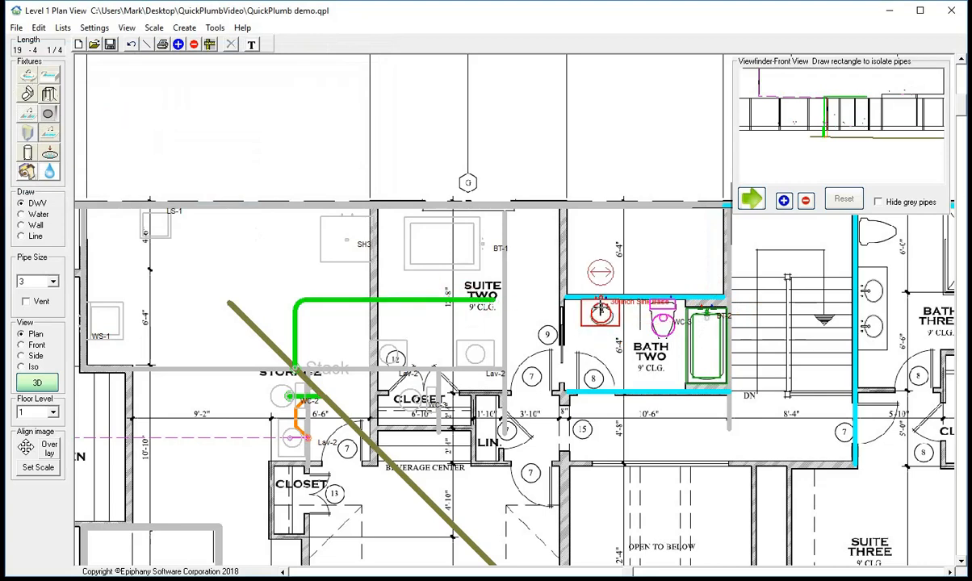
click(599, 309)
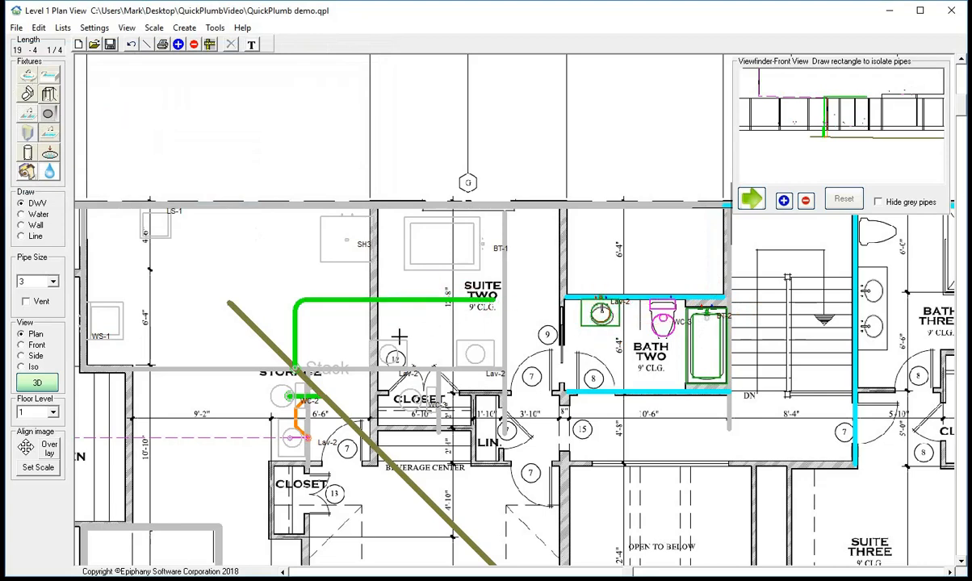
Shift and stretch the upper horizontal drain run to connect to the Bath Two toilet, about 24'-3 3/4" long.
click(411, 302)
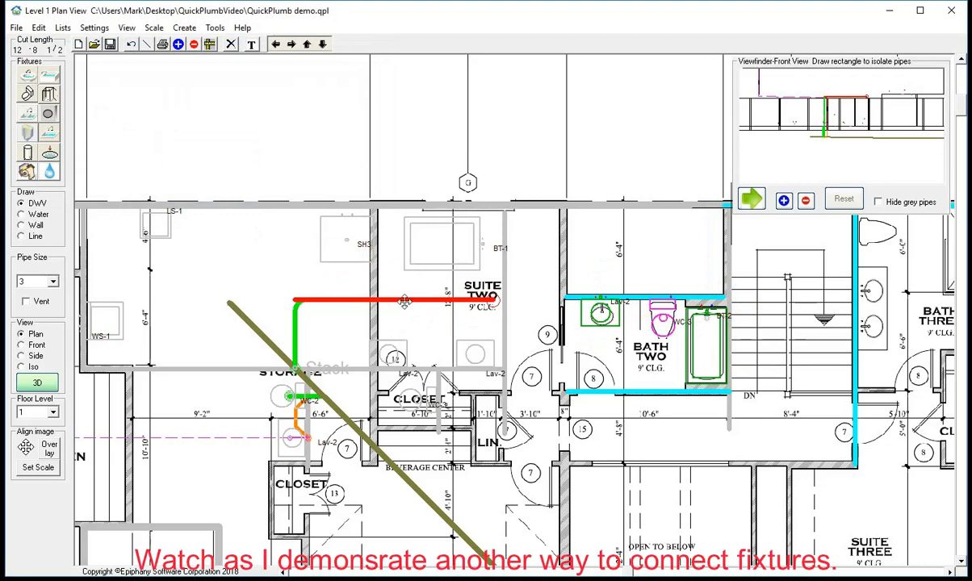
drag(410, 302, 580, 317)
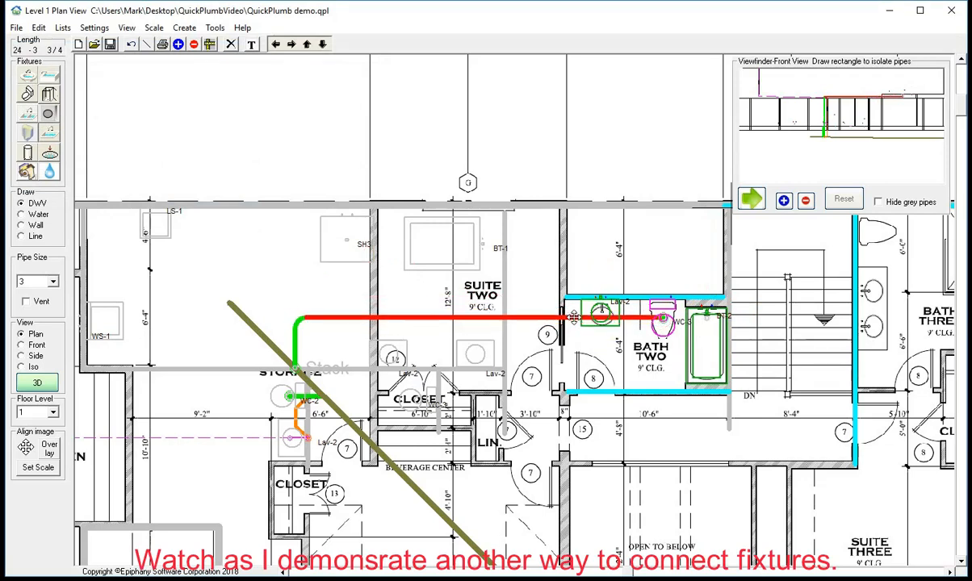
click(552, 331)
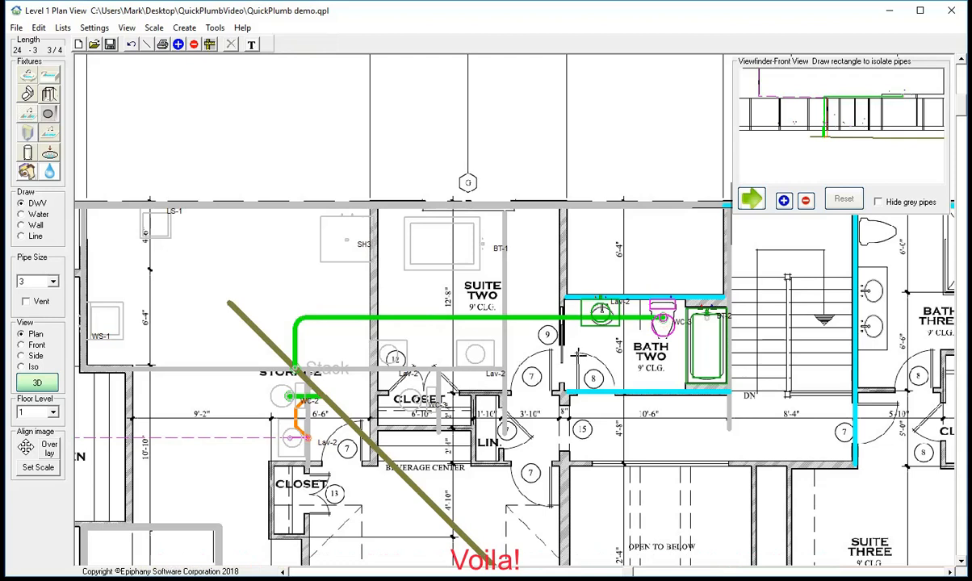
On floor level 0, draw a 1-inch cold water source pipe about 3'-11 1/2" long through the front porch wall at -42 inches, and show the front view.
scroll(578, 355, down, 5)
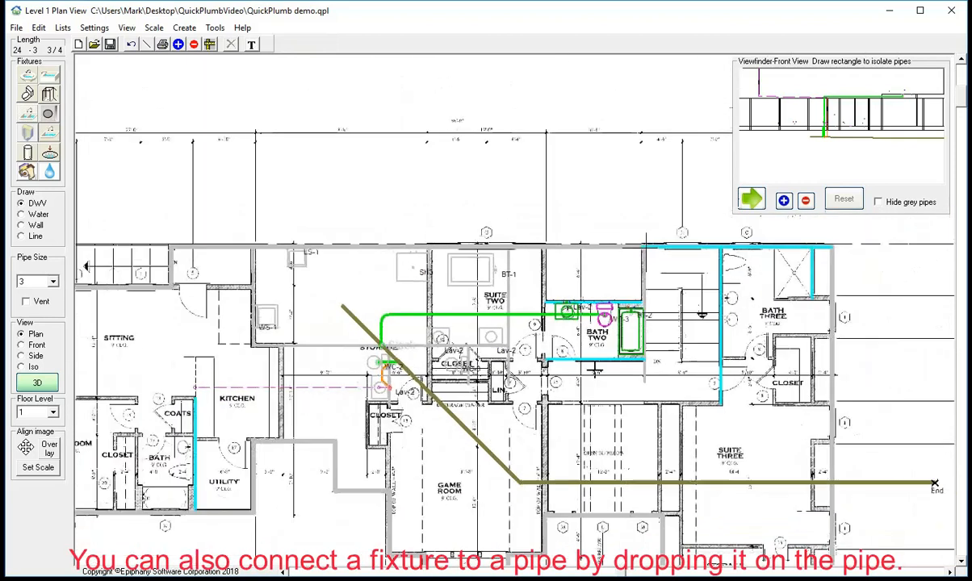
scroll(636, 393, down, 4)
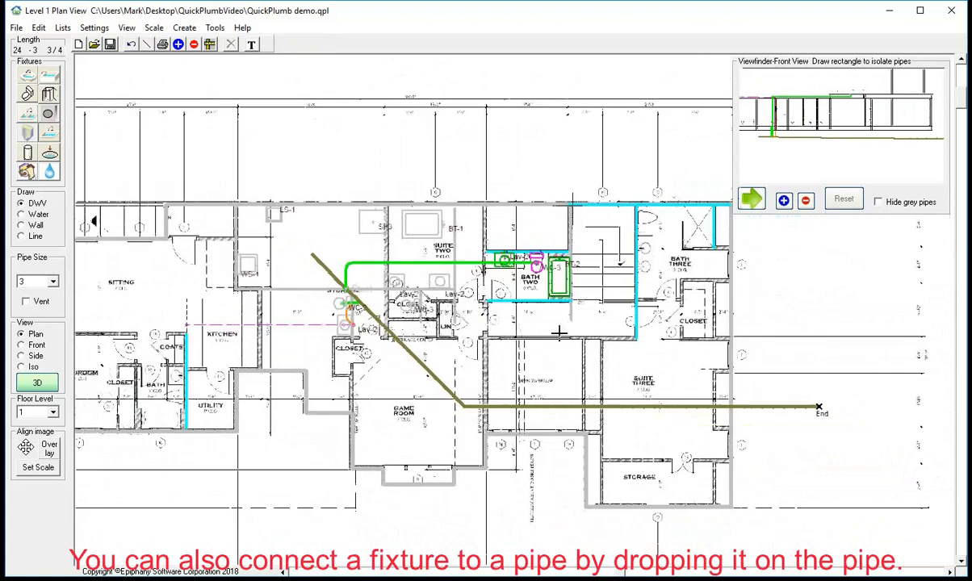
scroll(310, 342, down, 1)
middle_drag(310, 343, 335, 346)
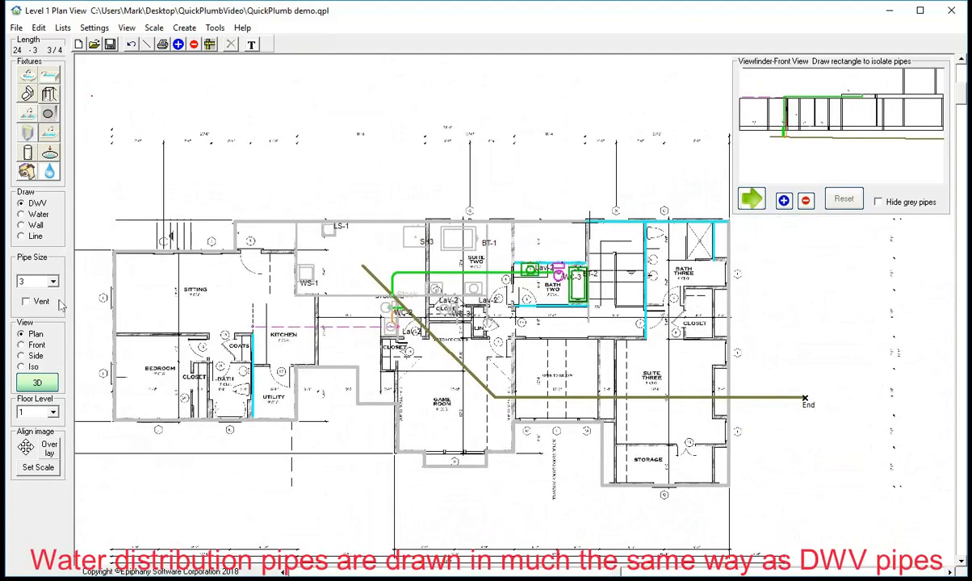
click(35, 214)
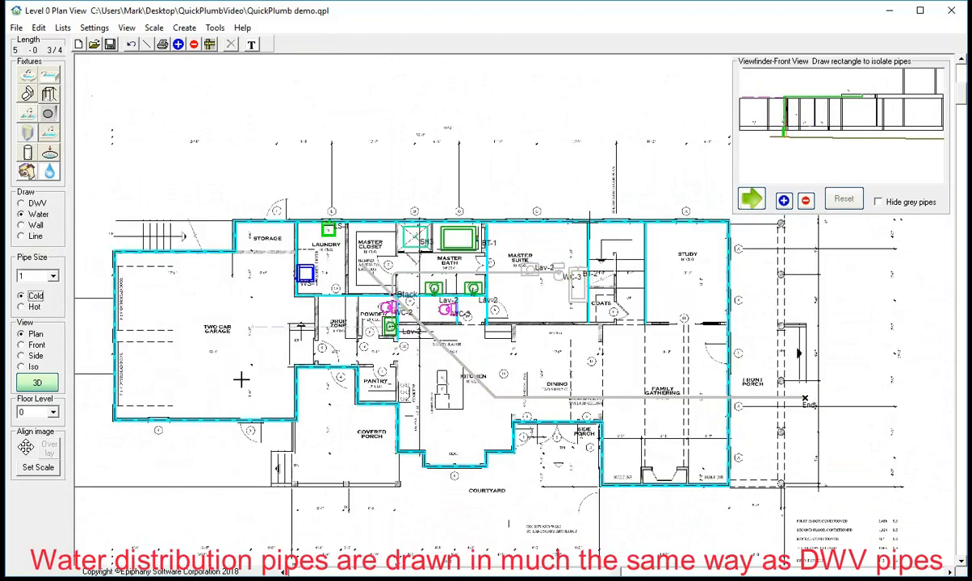
click(726, 423)
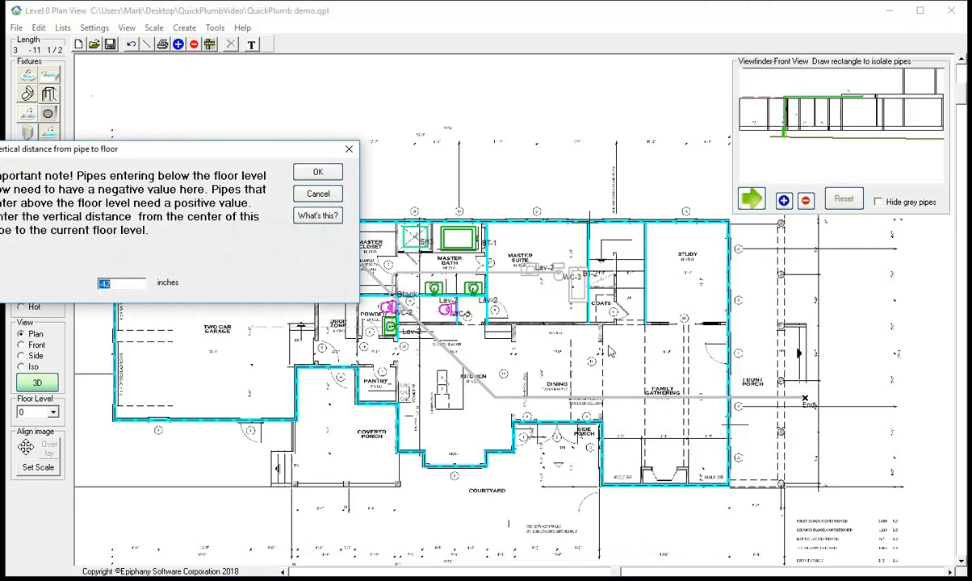
click(318, 171)
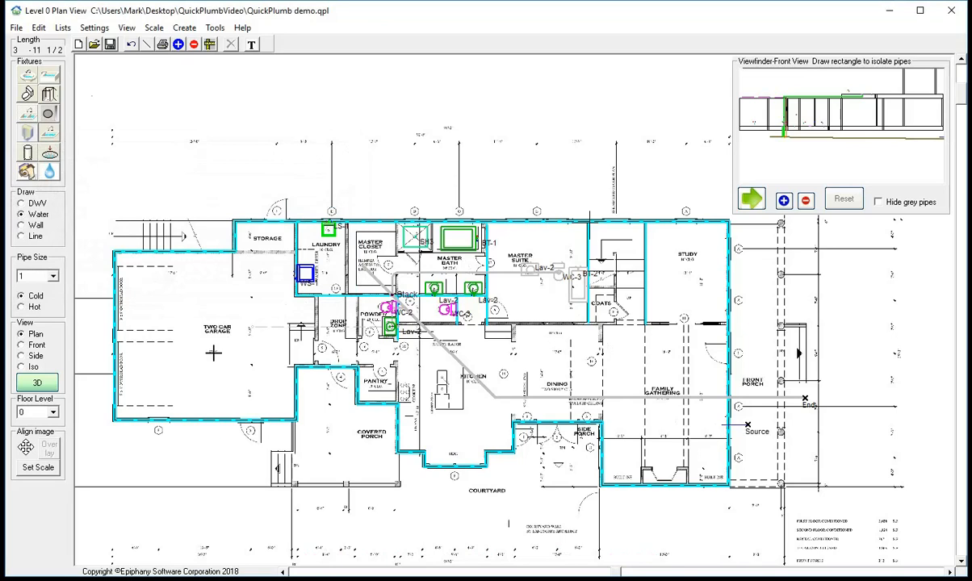
click(37, 347)
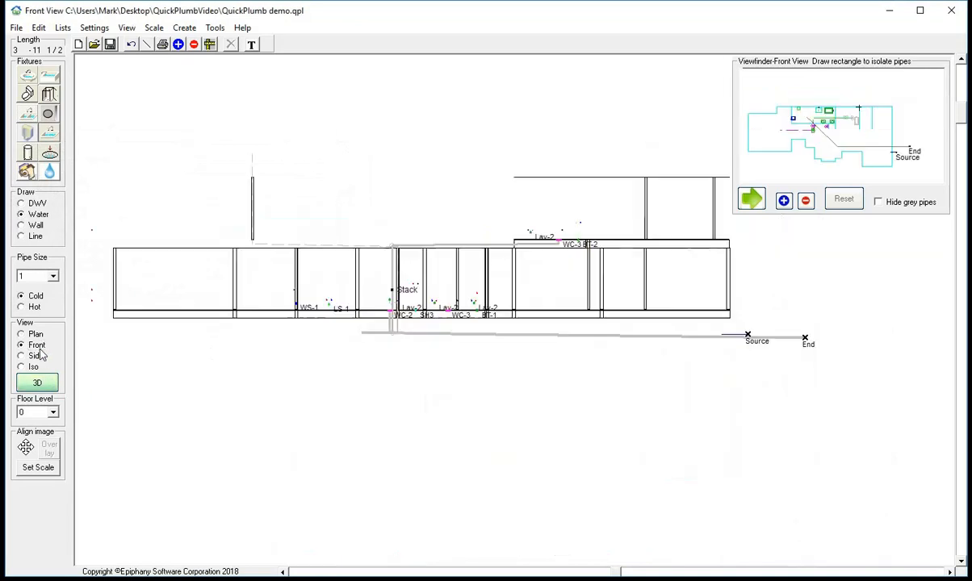
Draw a cold water riser about 2'-2" up from the source pipe, run about 21'-1 1/2" horizontally under the floor, and show the plan view.
click(722, 334)
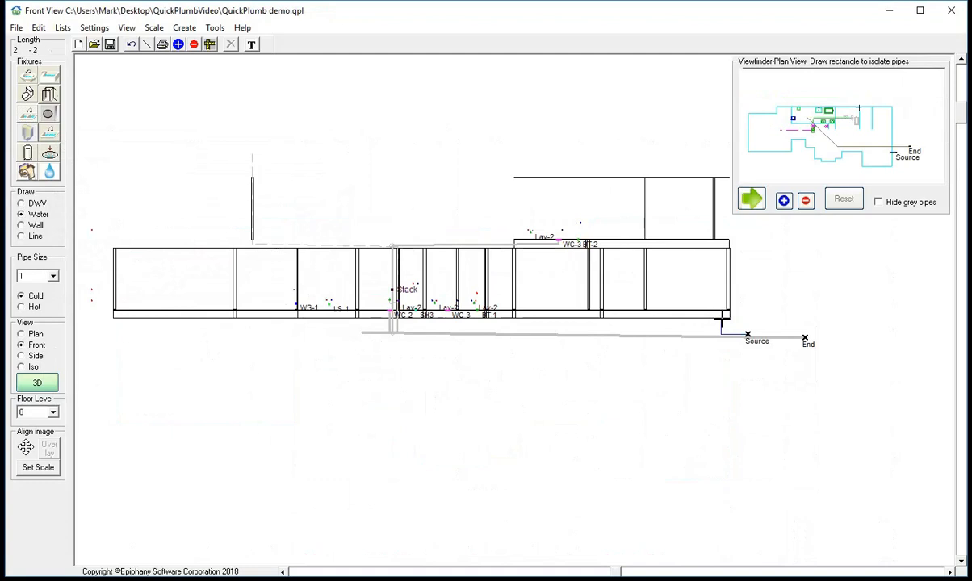
click(576, 320)
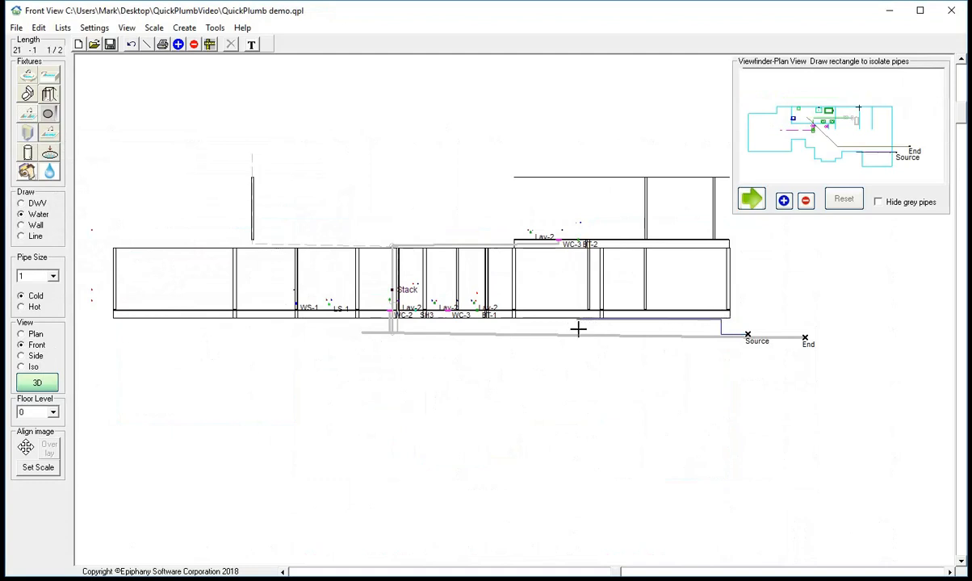
click(23, 334)
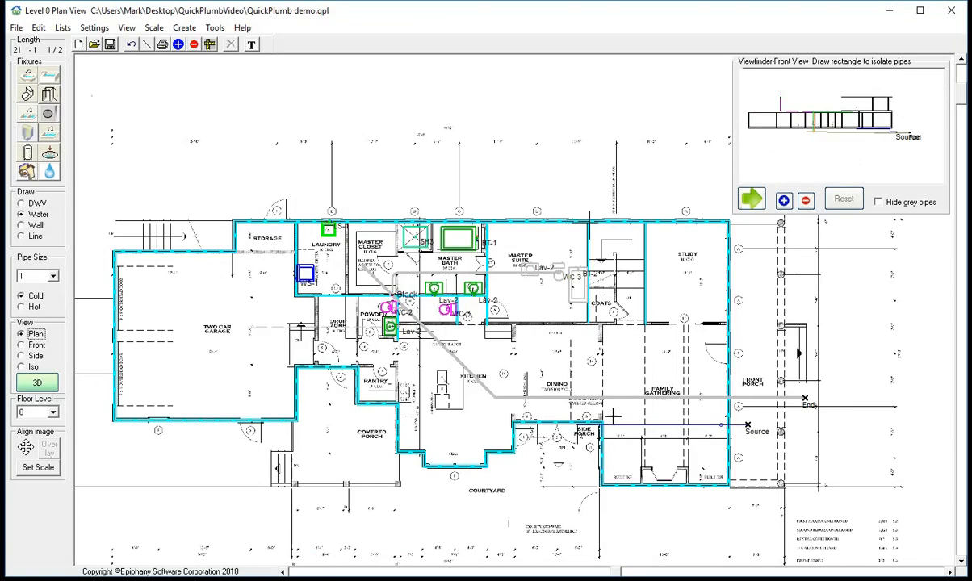
Select the horizontal cold water run near the side porch and pull its free end back toward the source to shorten it.
click(613, 426)
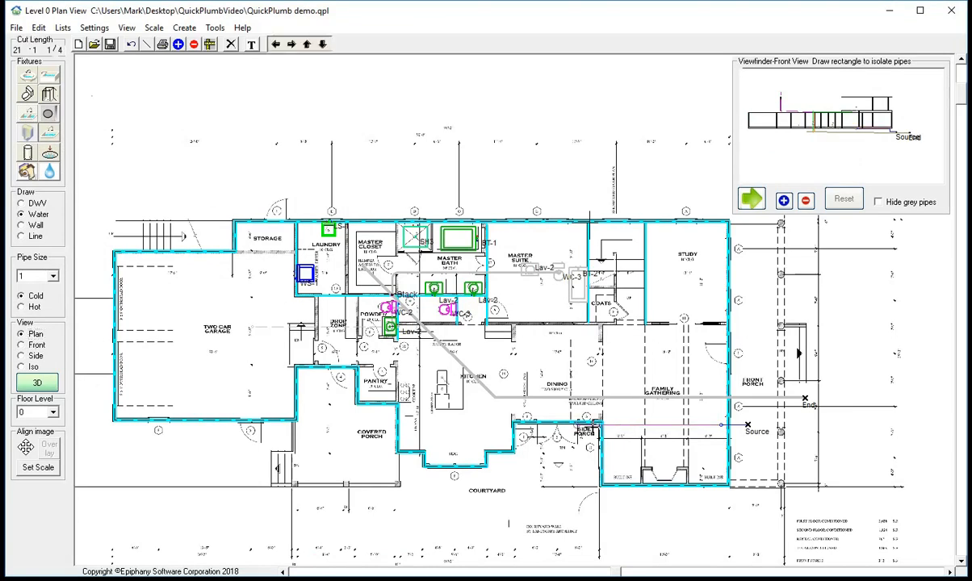
drag(577, 423, 634, 423)
click(634, 424)
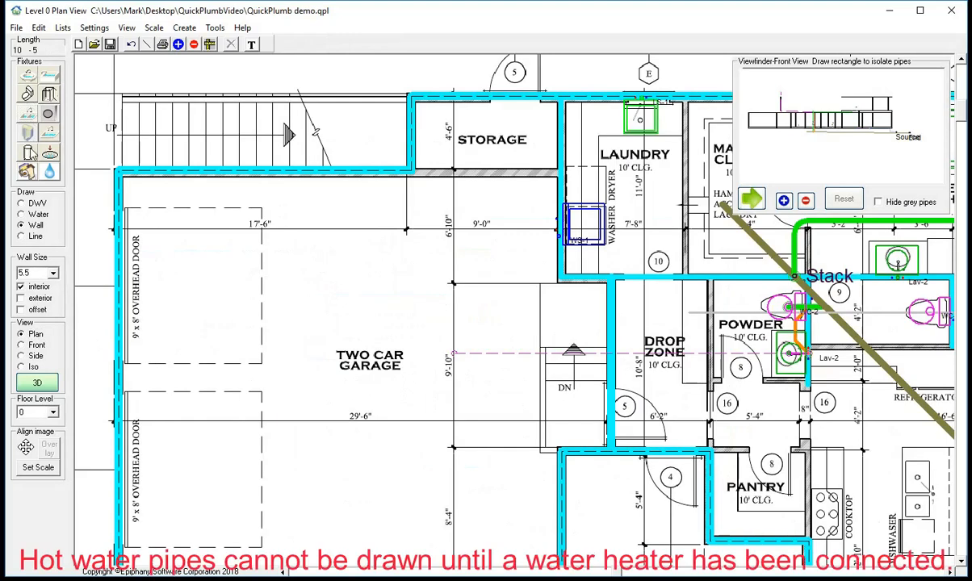
Place a water heater in the two car garage against the wall shared with the drop zone.
click(28, 151)
click(589, 316)
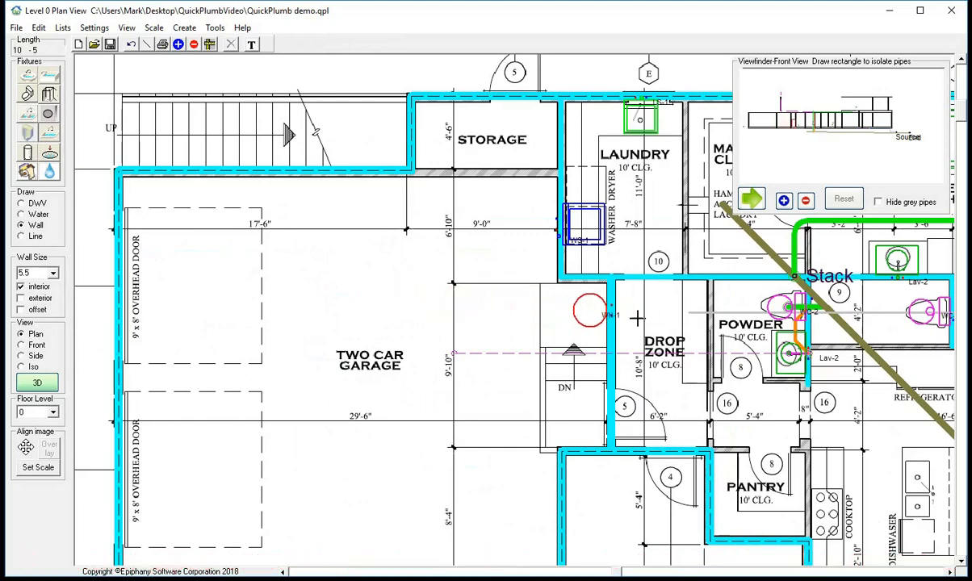
scroll(588, 316, down, 2)
scroll(589, 315, down, 8)
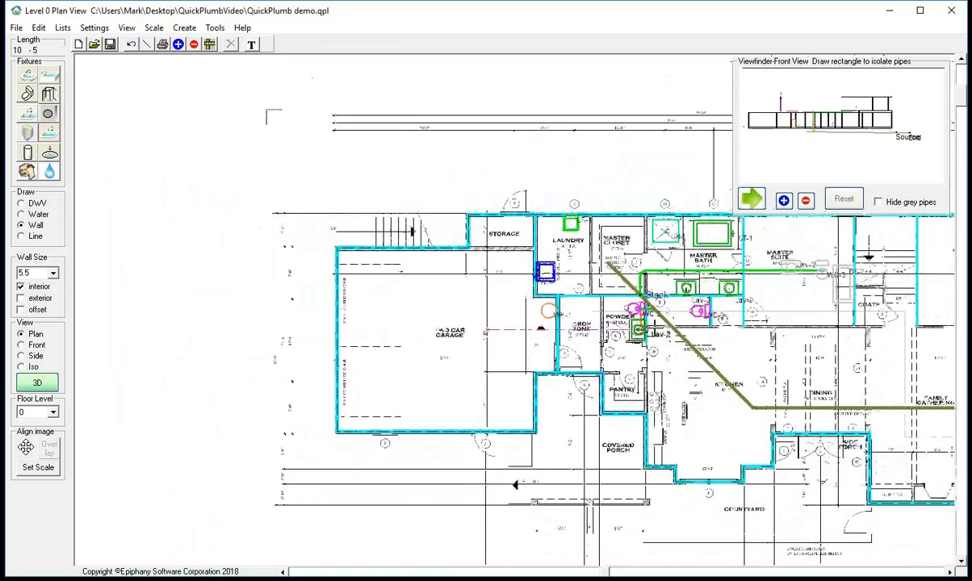
scroll(652, 316, up, 5)
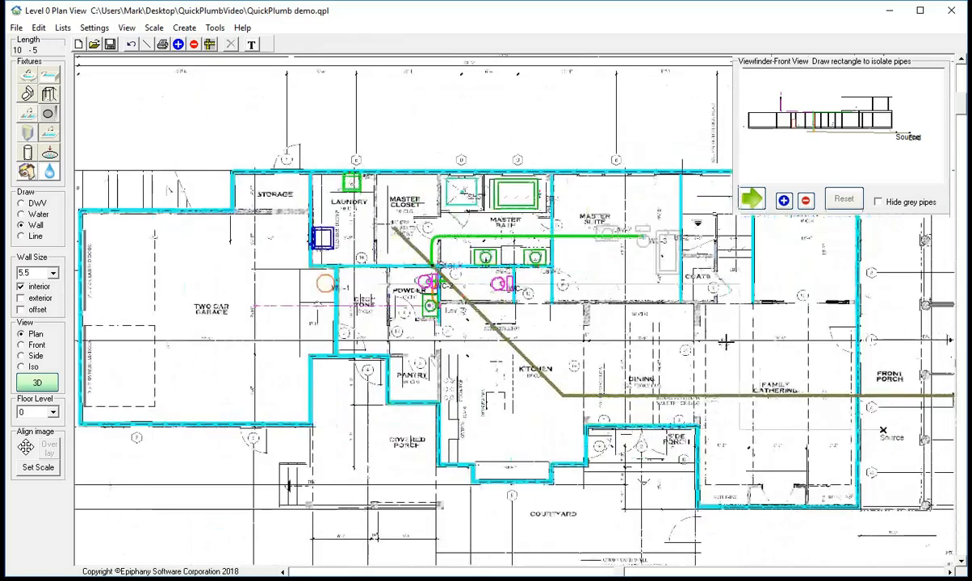
scroll(652, 316, up, 1)
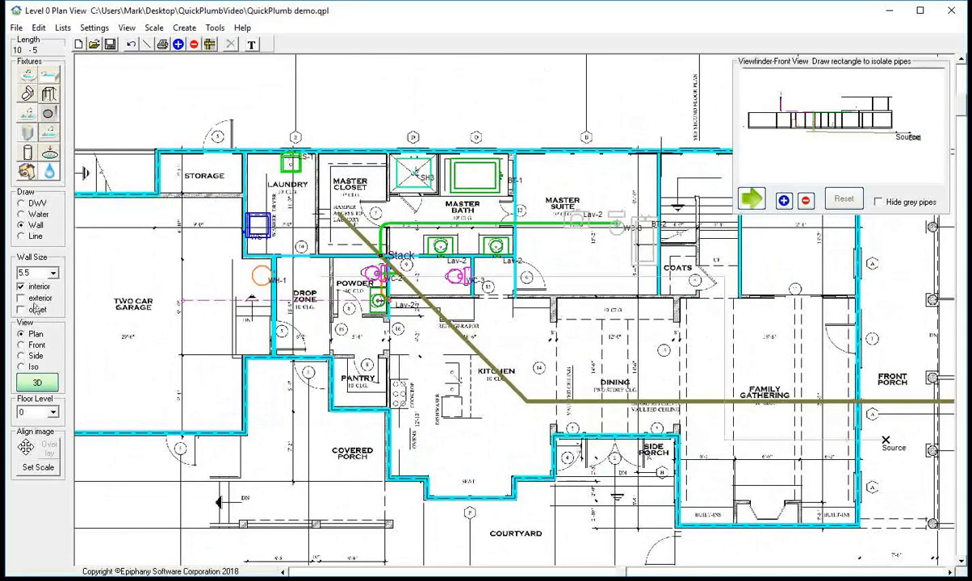
Delete the horizontal cold water pipe crossing the master suite and connect the water heater to the cold water line in its place.
click(34, 214)
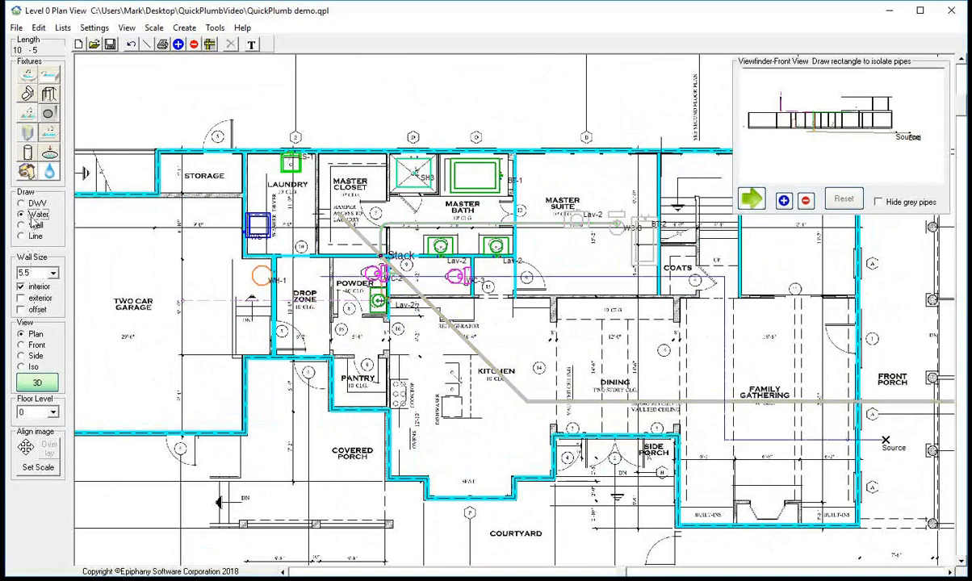
click(597, 276)
click(231, 45)
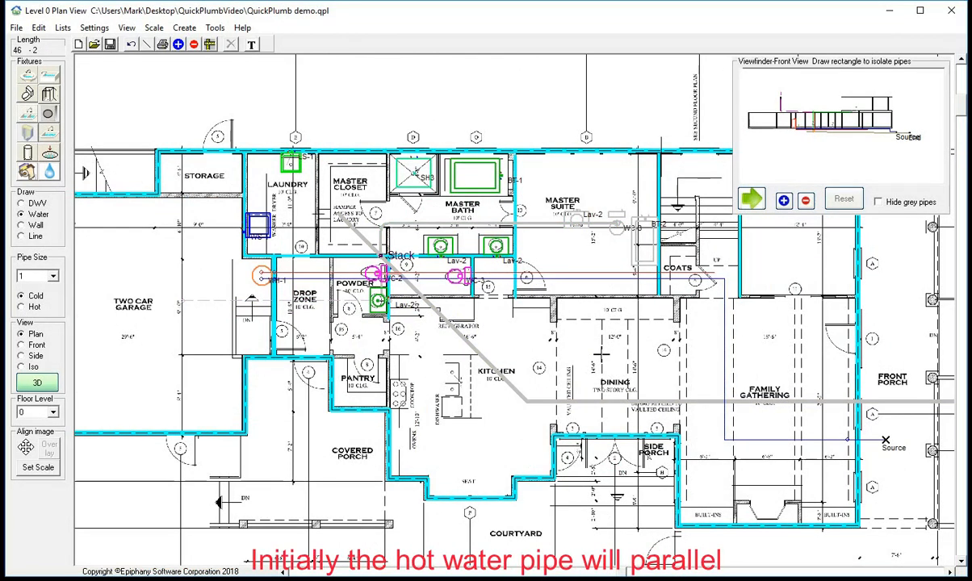
Switch to hot water and shorten the hot pipe from the water heater to about 28'-10 1/2", ending in the master suite.
scroll(425, 256, up, 3)
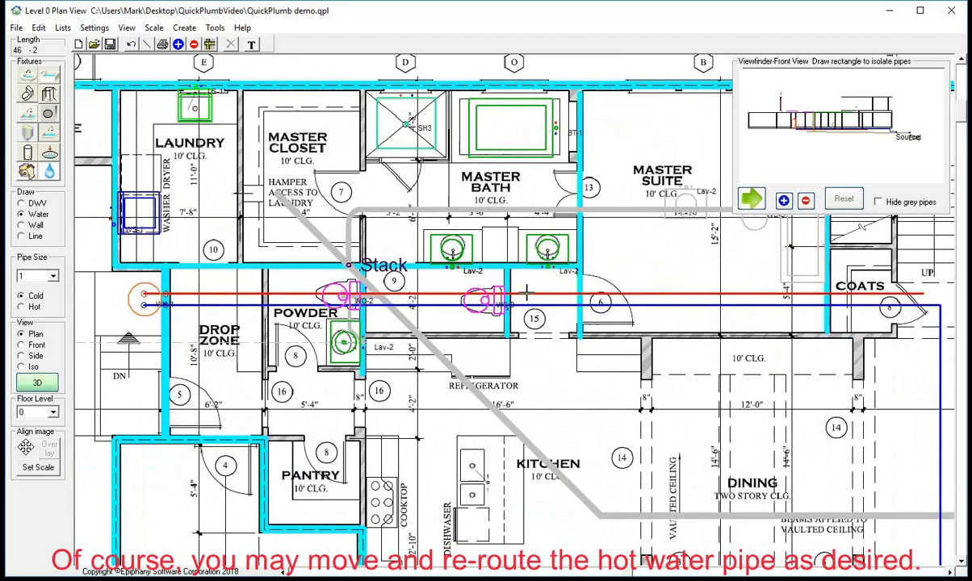
click(31, 310)
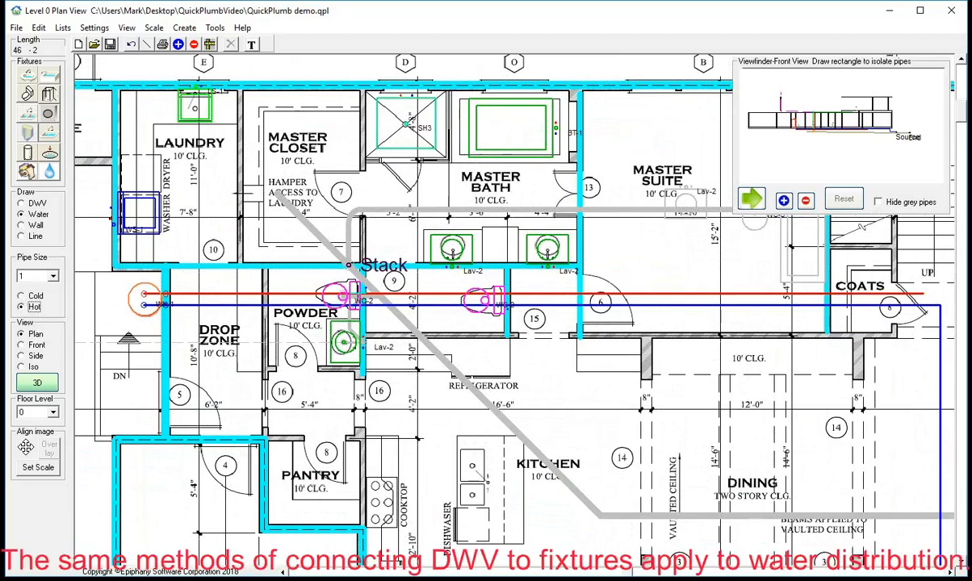
click(555, 294)
drag(923, 294, 648, 295)
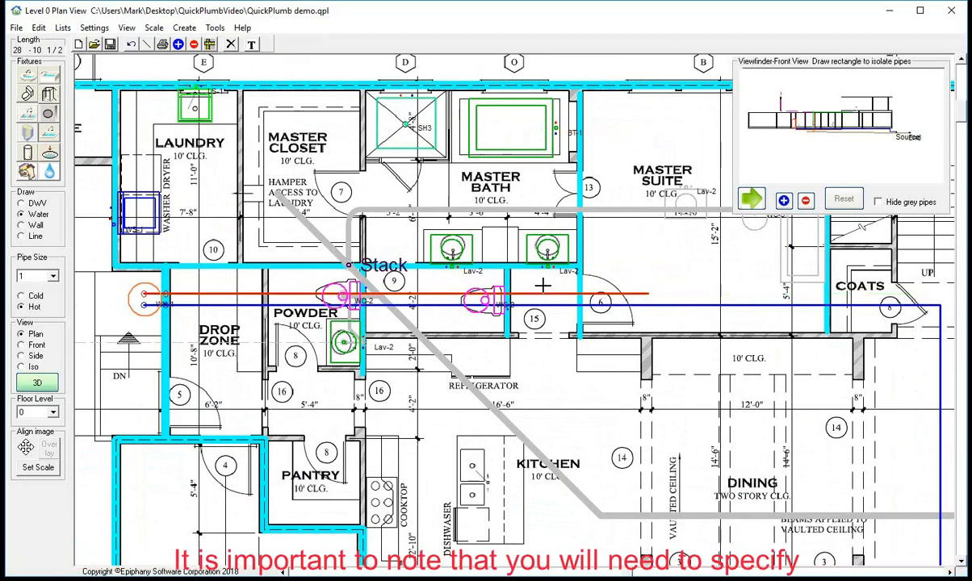
Connect the master bath tub's cold water supply to the horizontal cold water pipe below it.
right_click(542, 126)
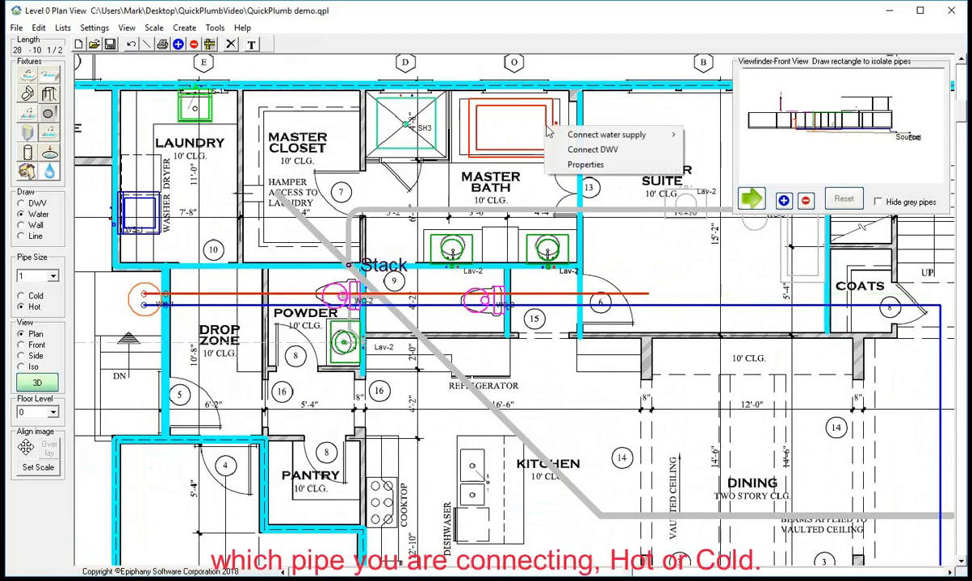
mouse_move(682, 137)
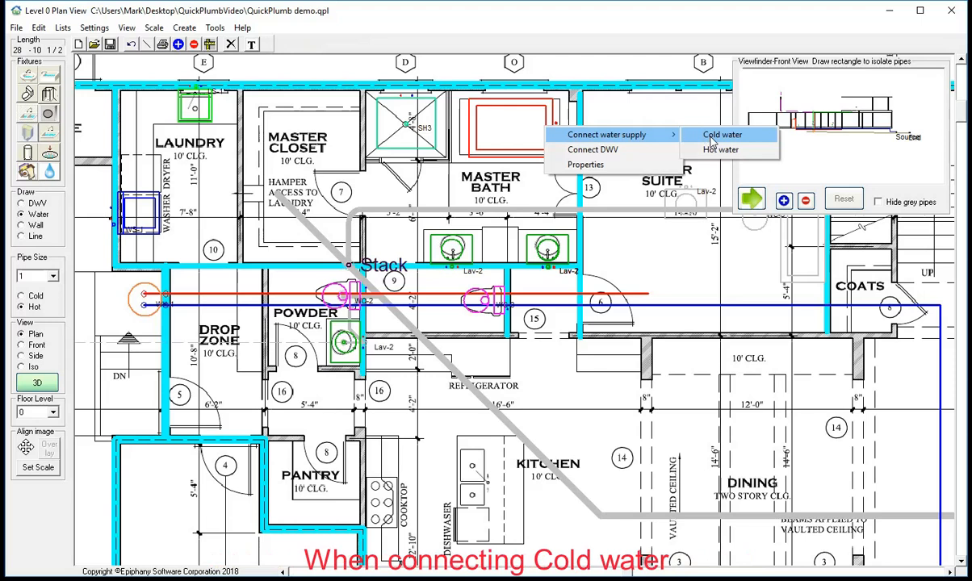
click(721, 136)
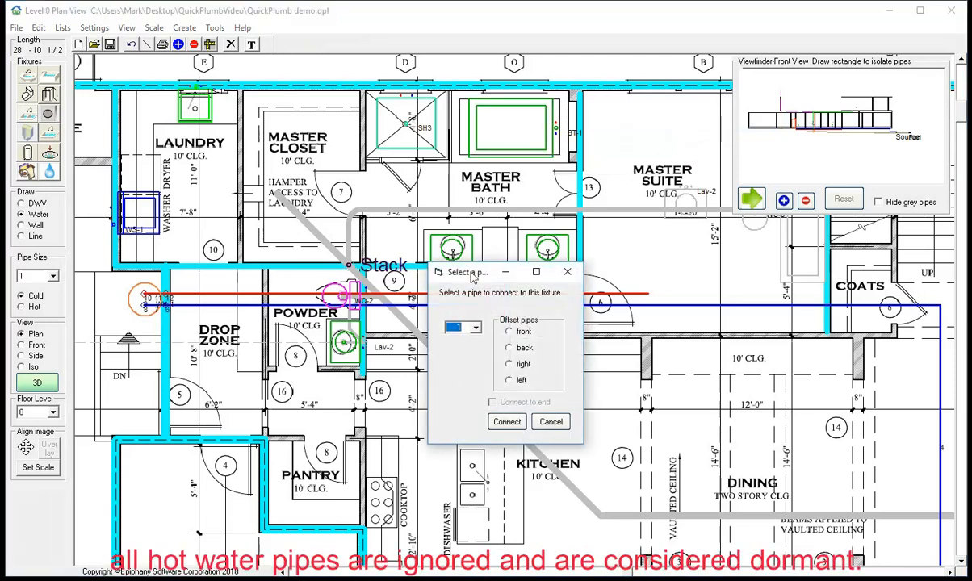
drag(472, 277, 655, 343)
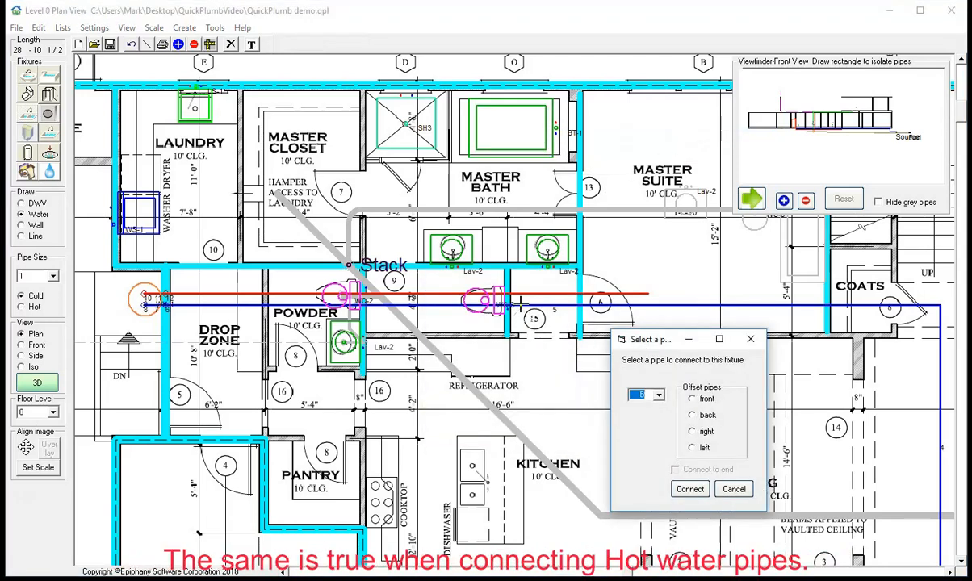
key(Return)
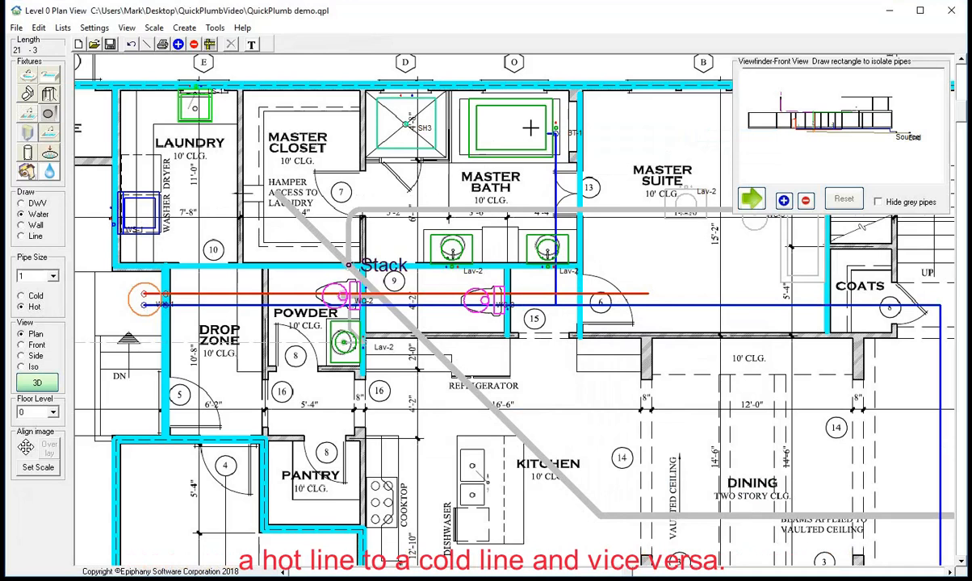
Connect the master bath tub's hot water supply to the horizontal hot water pipe.
right_click(565, 127)
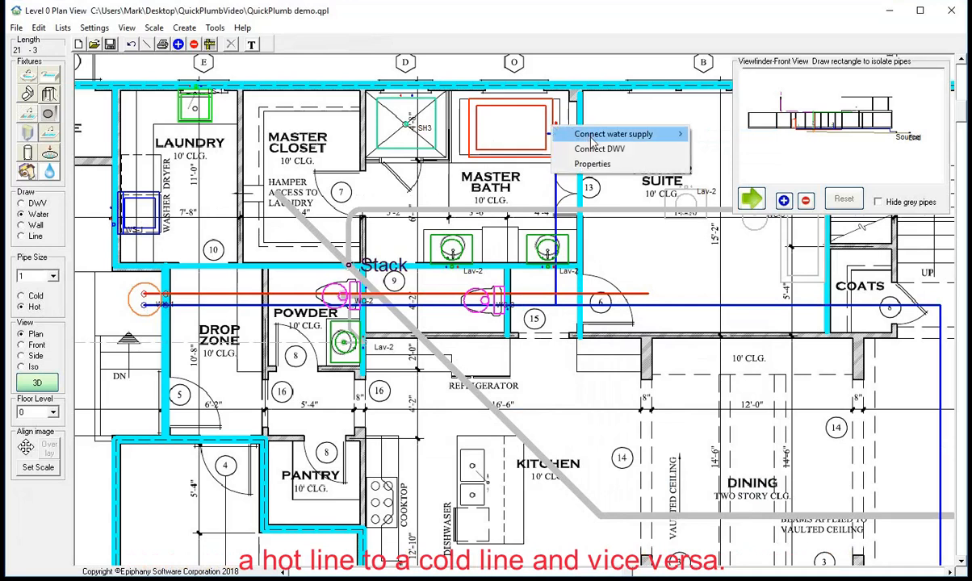
mouse_move(593, 136)
click(710, 147)
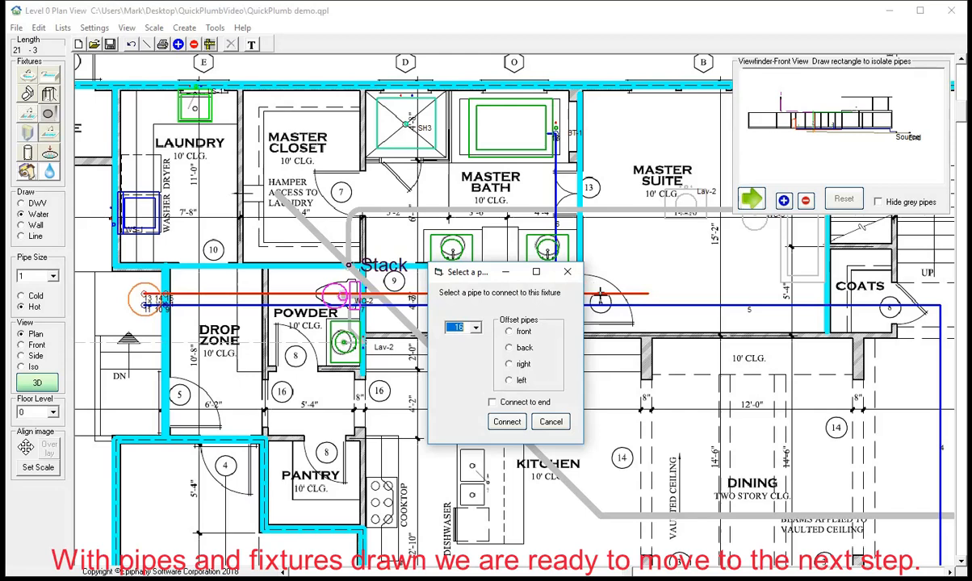
key(Return)
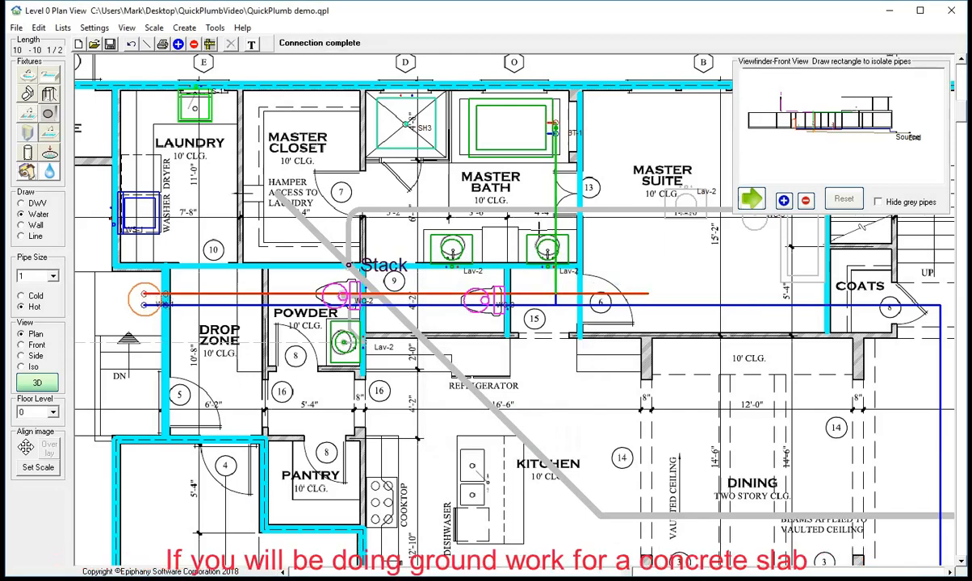
scroll(520, 228, down, 2)
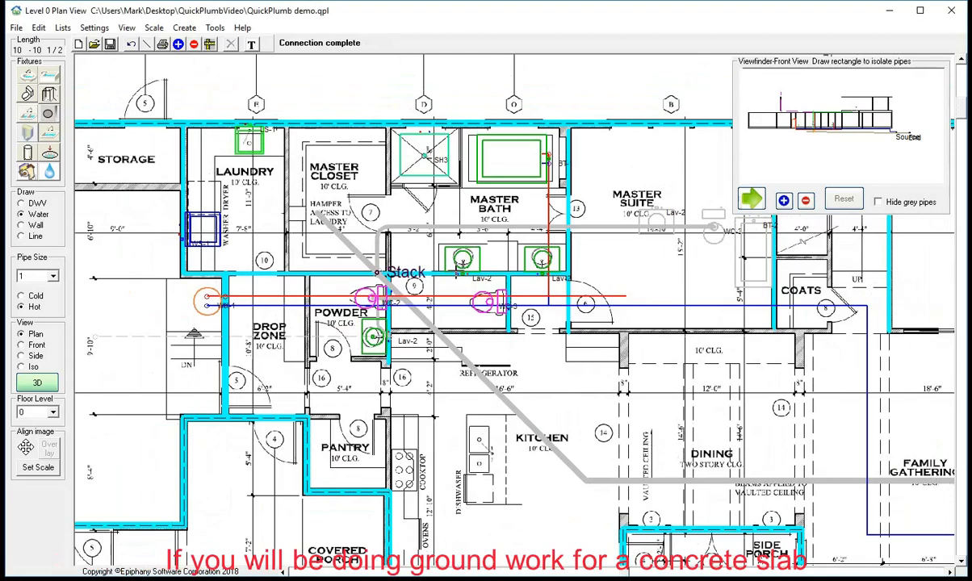
scroll(436, 246, down, 3)
scroll(315, 379, up, 3)
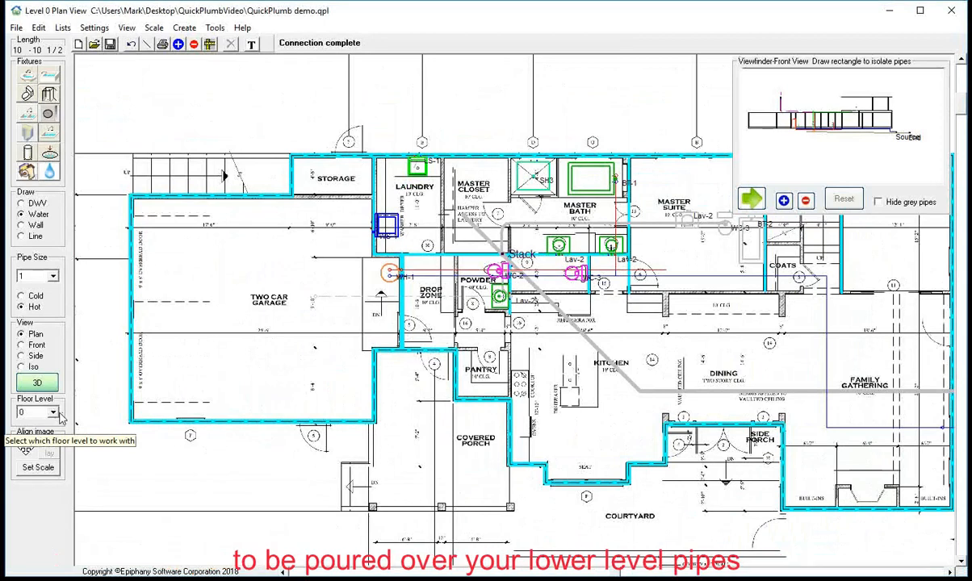
scroll(61, 413, down, 3)
scroll(107, 410, up, 4)
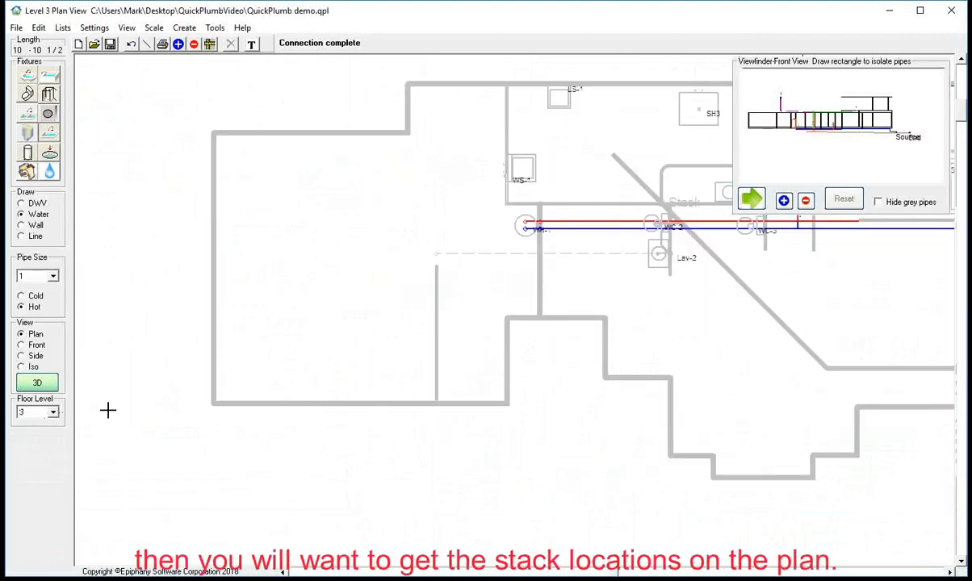
scroll(53, 279, down, 2)
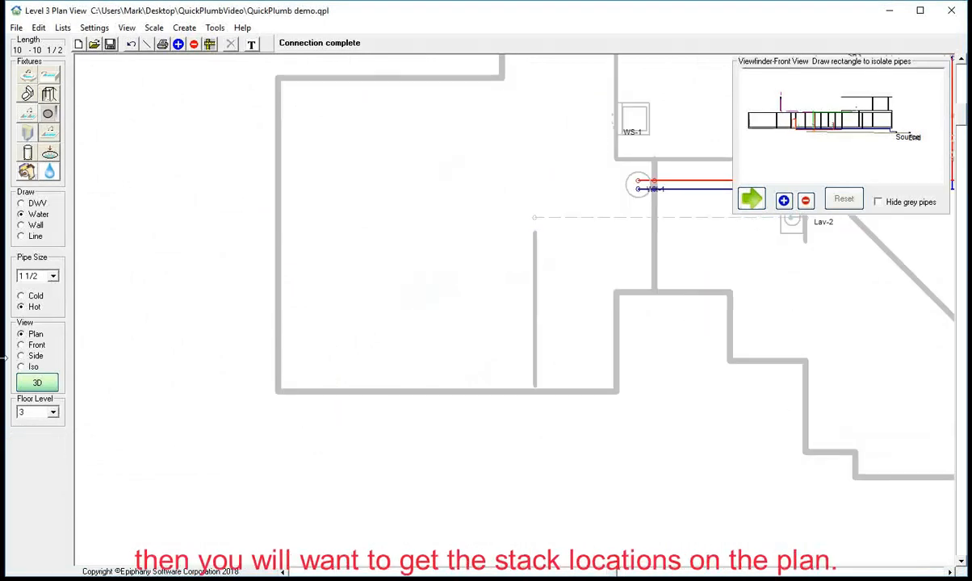
scroll(31, 414, up, 3)
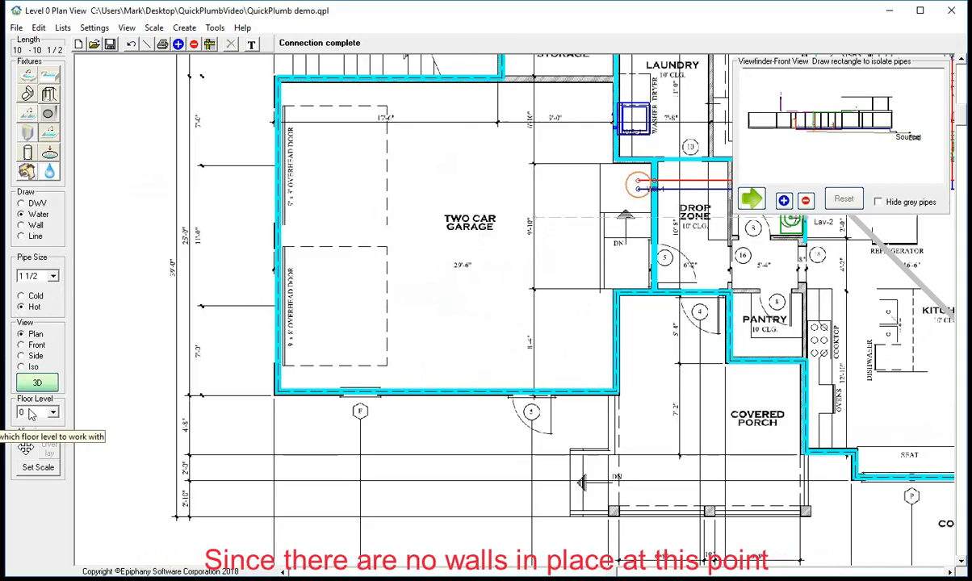
Hide the viewfinder so the level 0 plan is unobstructed across the full width of the house.
middle_drag(444, 293, 276, 384)
scroll(265, 372, down, 2)
scroll(264, 371, down, 2)
middle_drag(546, 356, 421, 324)
scroll(404, 306, down, 4)
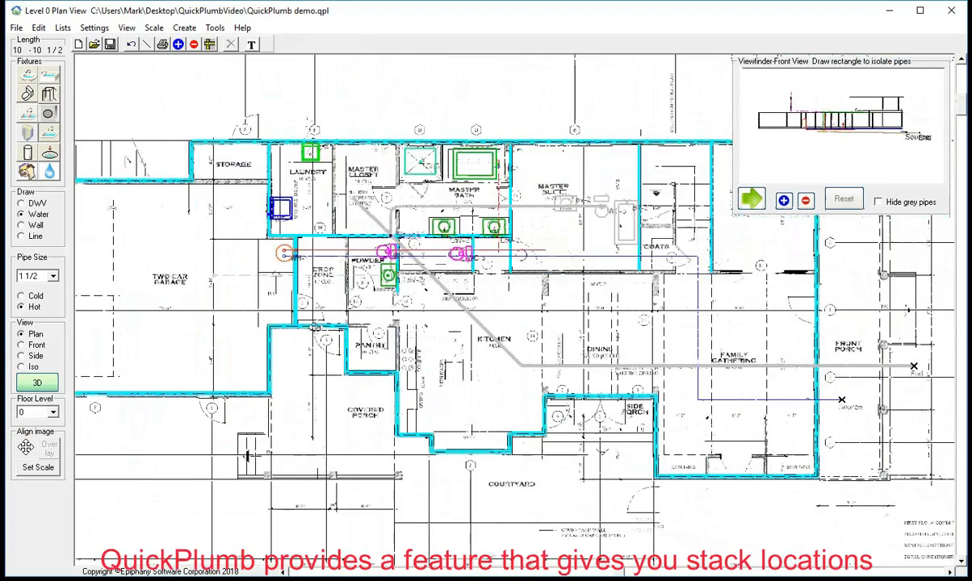
scroll(404, 307, down, 1)
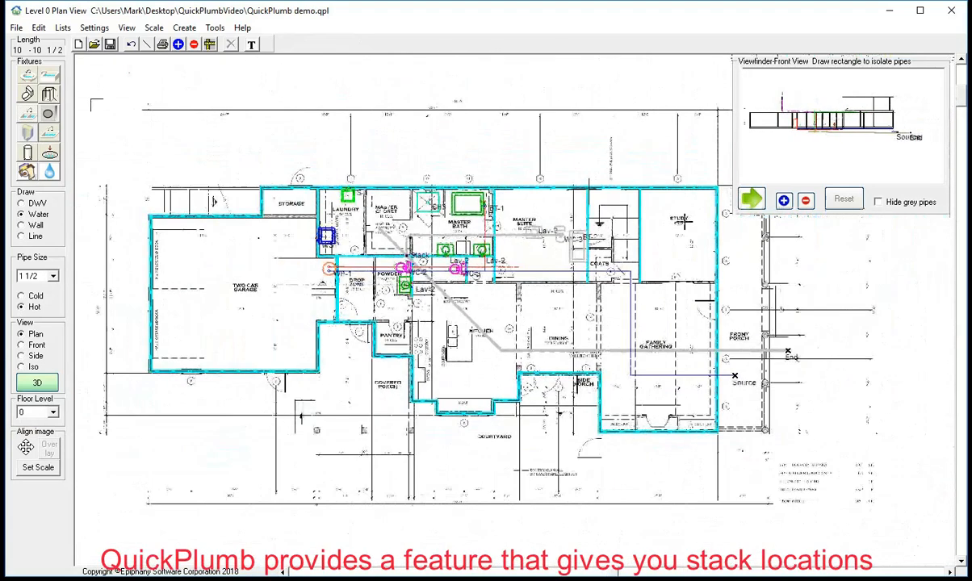
click(751, 201)
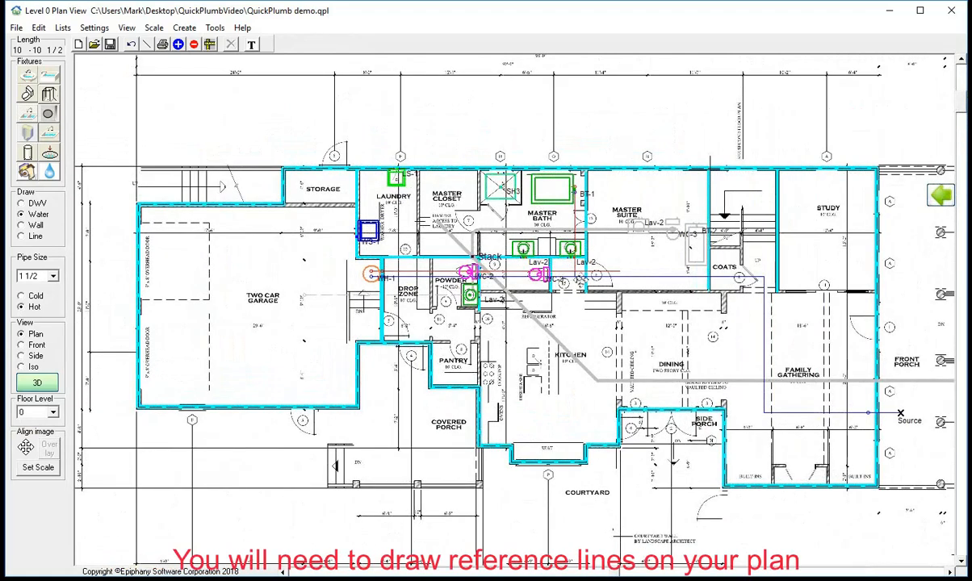
middle_drag(577, 278, 565, 292)
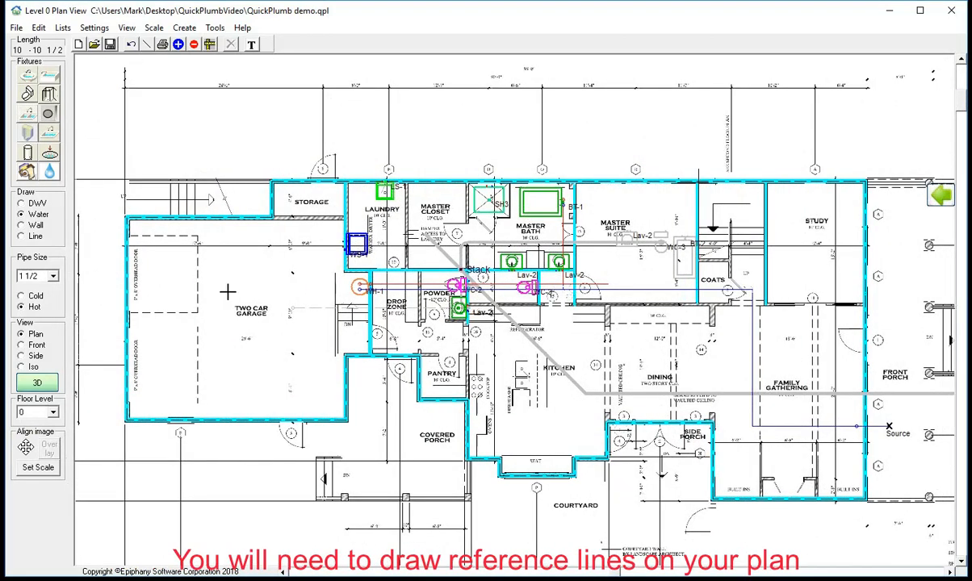
Draw a horizontal reference line about 72'-9 1/2" long just outside the wall behind the storage room through the study, and choose the dimension line type.
click(36, 236)
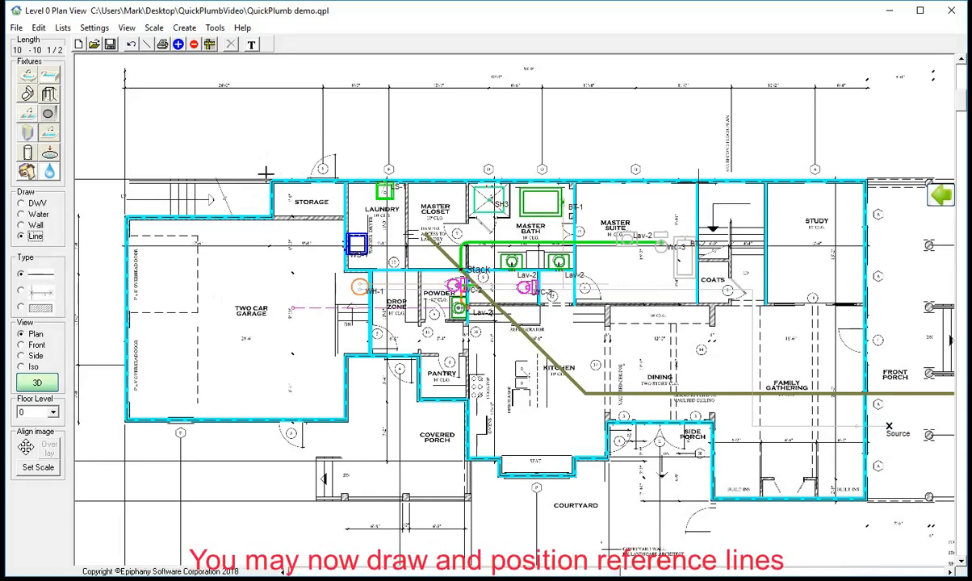
drag(267, 168, 867, 171)
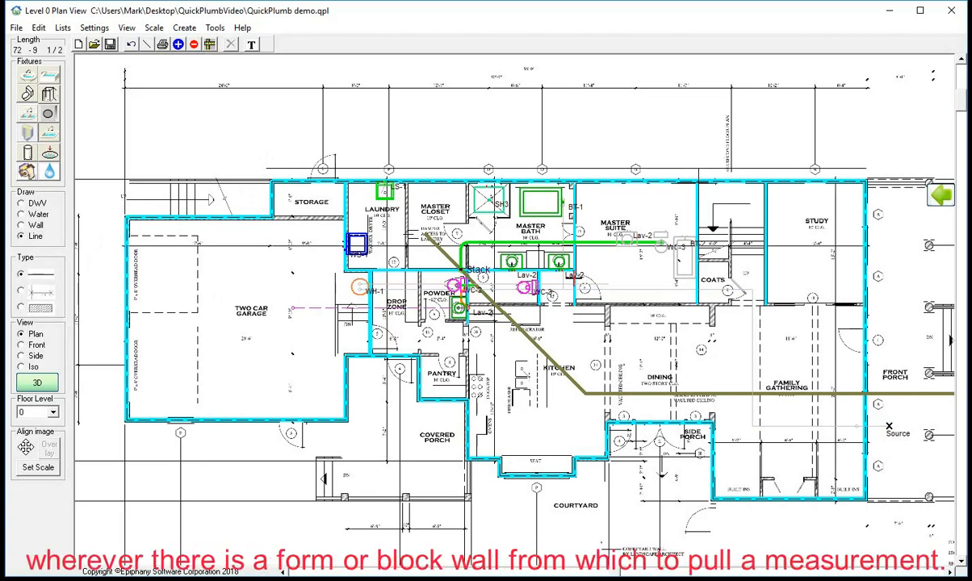
scroll(573, 277, down, 2)
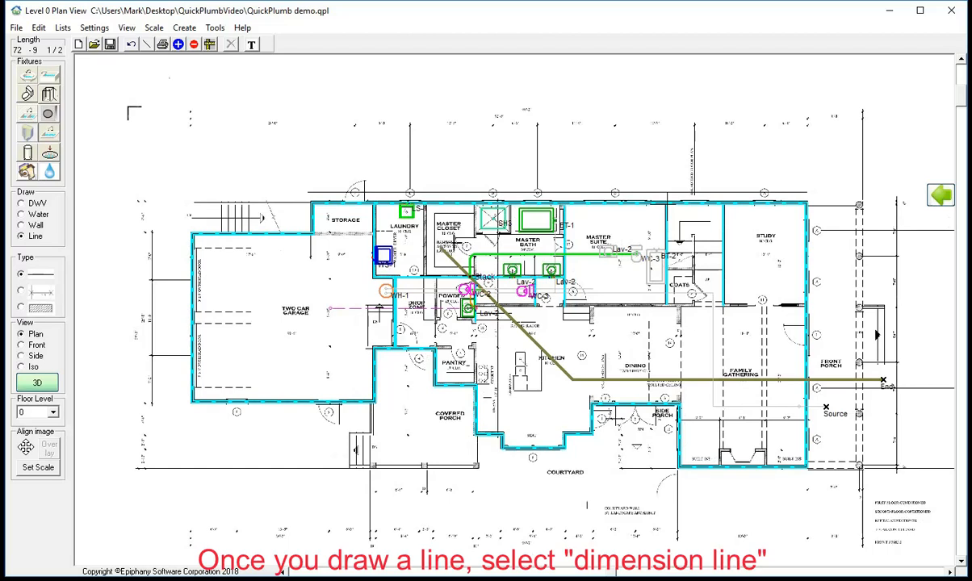
scroll(412, 134, up, 3)
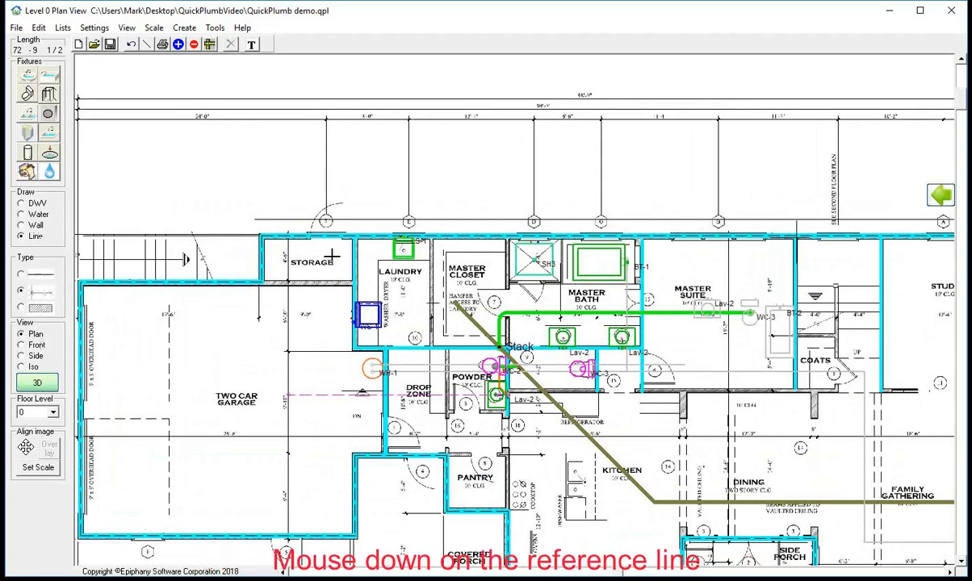
Dimension the gap between the horizontal reference line and the exterior wall, and fine-tune the reference line's offset from the wall.
drag(477, 219, 478, 237)
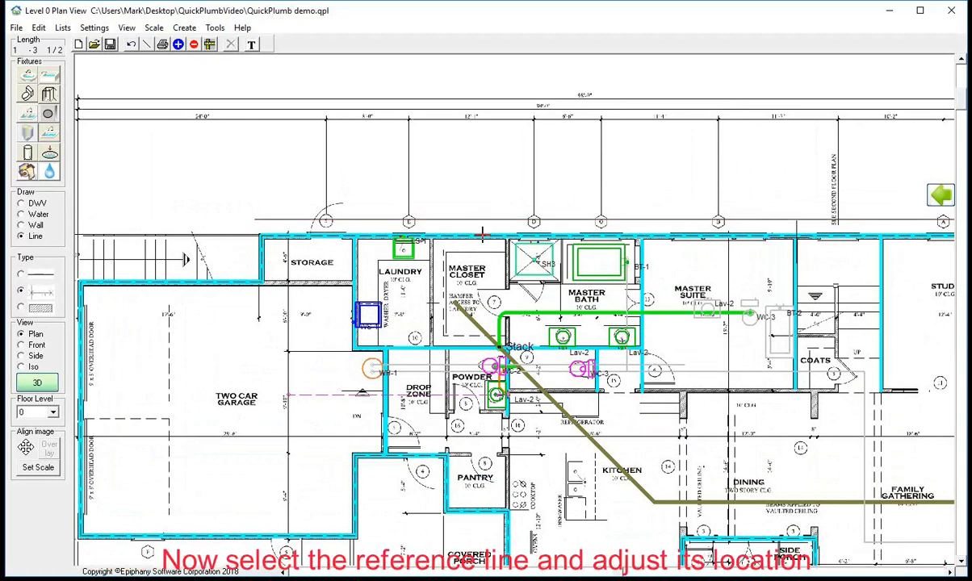
drag(482, 219, 482, 217)
click(341, 202)
scroll(528, 198, up, 2)
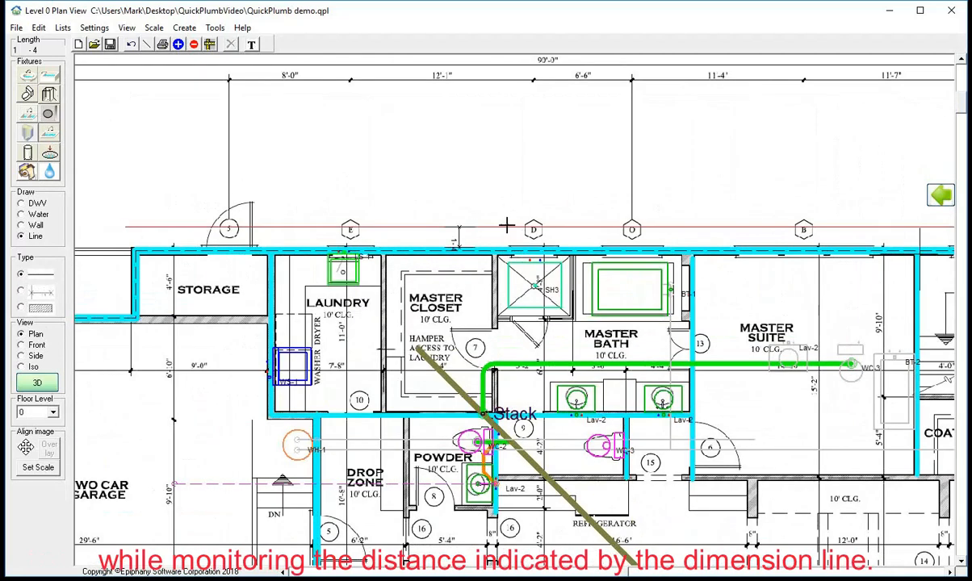
click(507, 226)
drag(507, 226, 507, 224)
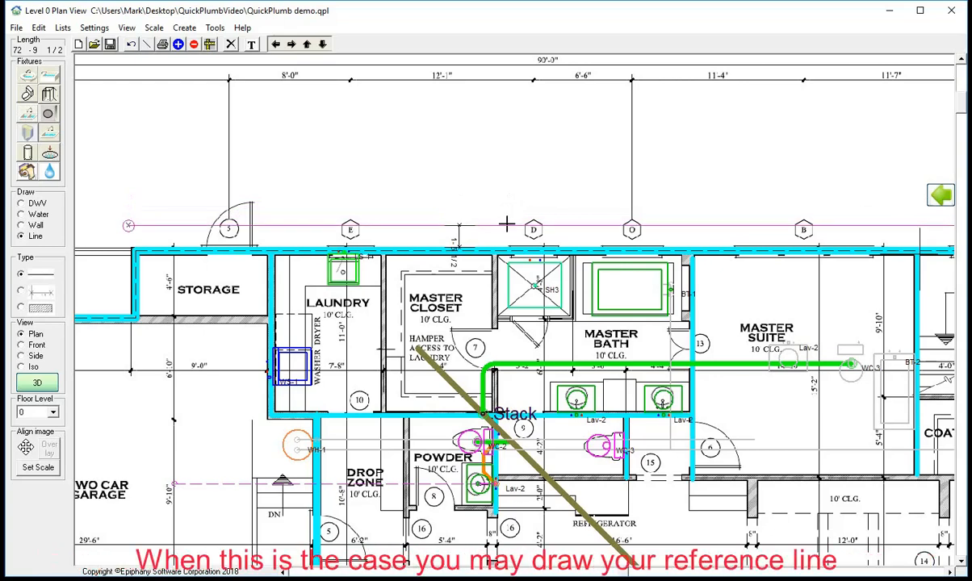
Replace the horizontal reference line with a new one from the storage room to the study, about 72'-10 1/4" long, snapped to the exterior wall.
key(Delete)
scroll(478, 230, down, 2)
scroll(482, 232, down, 1)
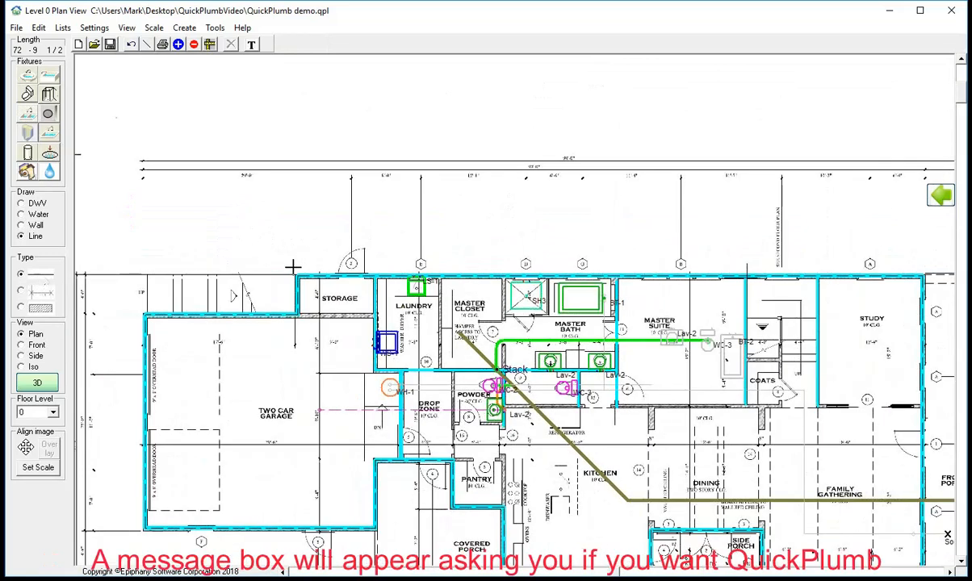
click(923, 267)
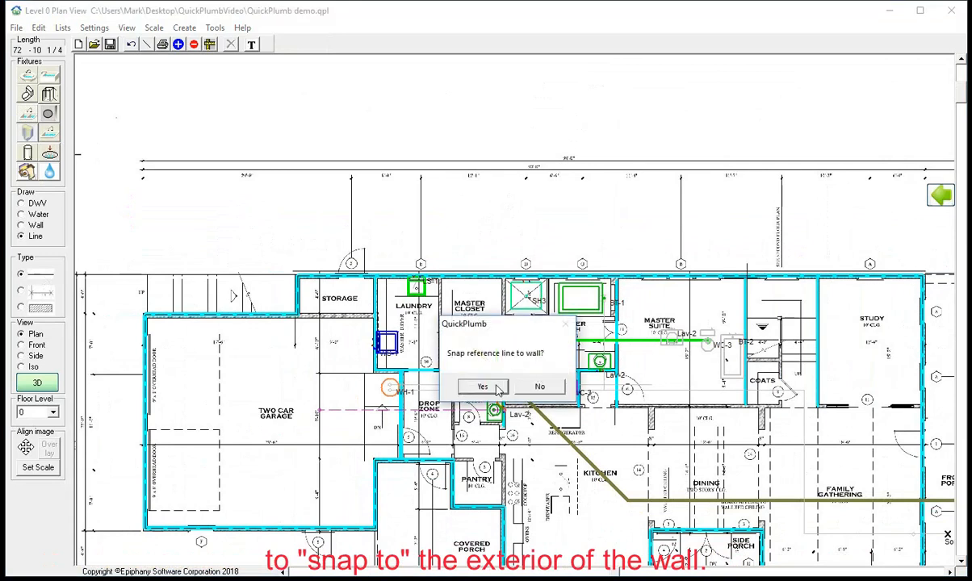
click(495, 389)
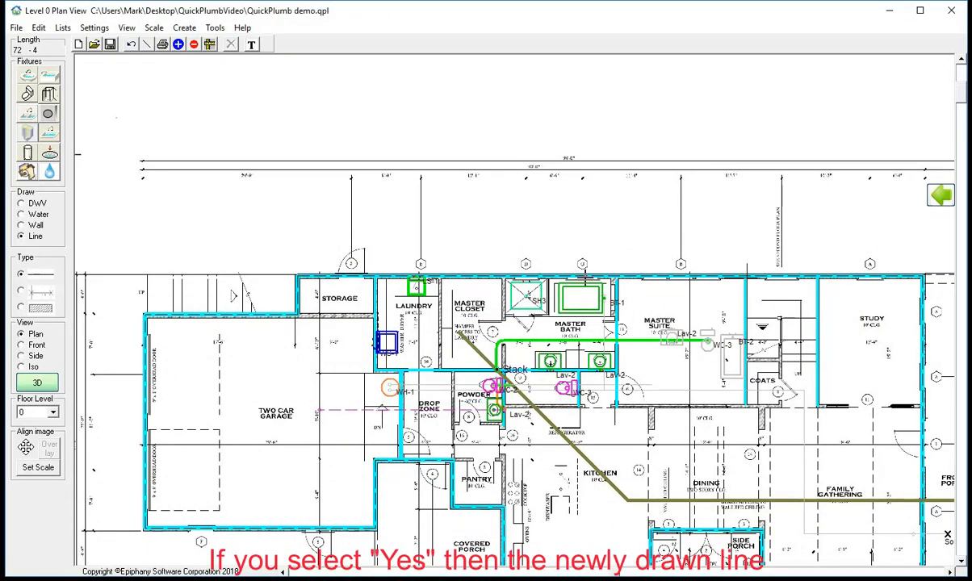
Draw a vertical reference line about 39'-10 1/2" long outside the study and family gathering wall, and snap it to the wall.
scroll(647, 298, up, 4)
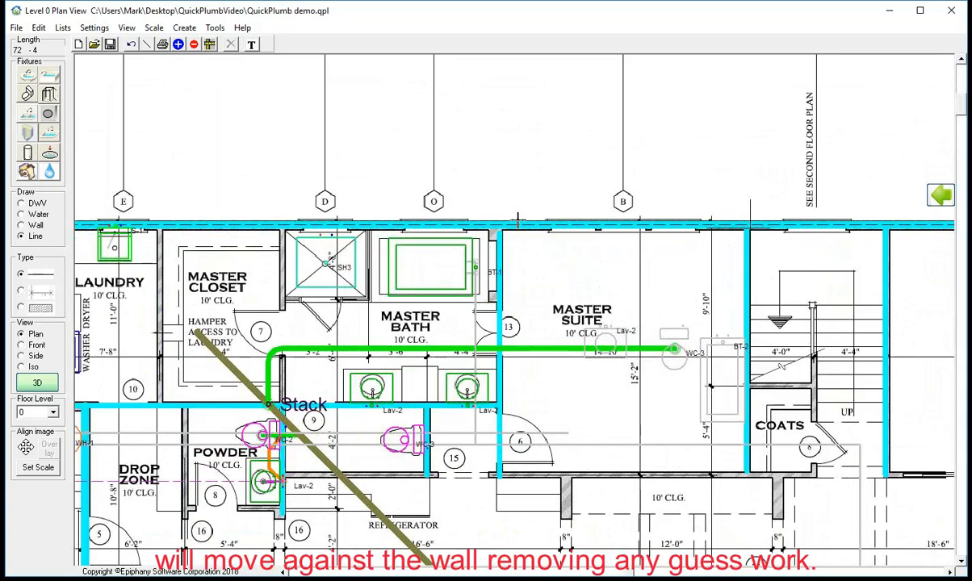
scroll(515, 239, down, 1)
scroll(516, 241, down, 5)
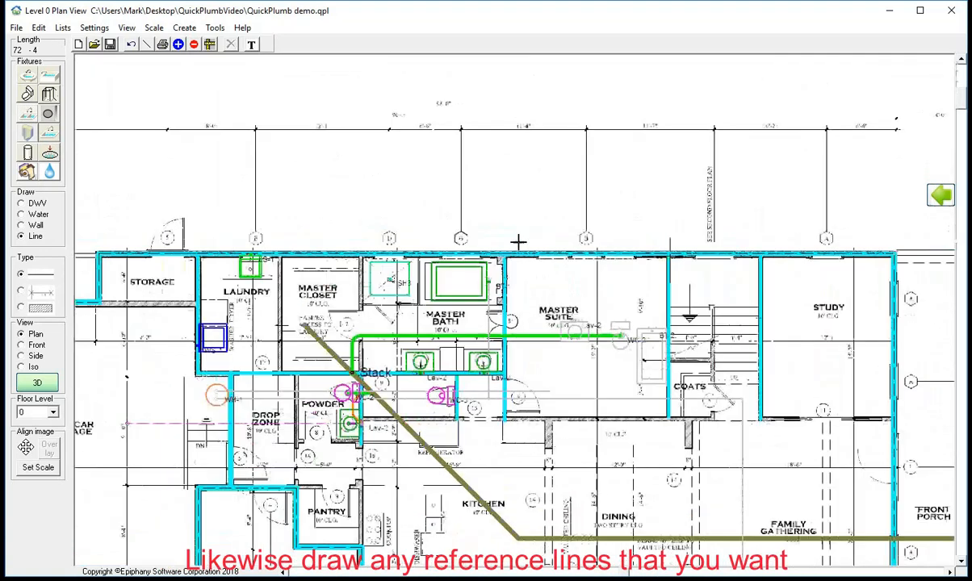
scroll(518, 241, down, 1)
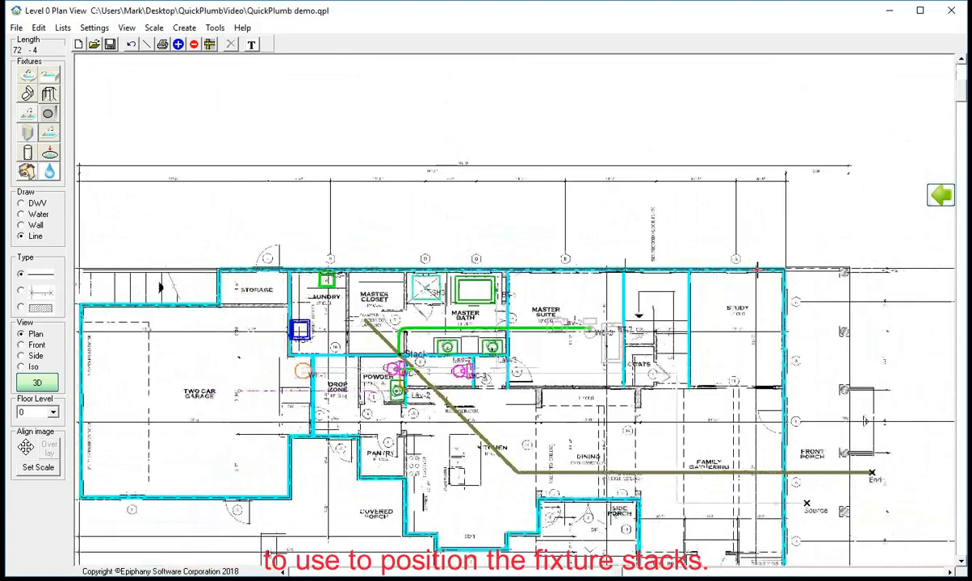
drag(791, 268, 790, 576)
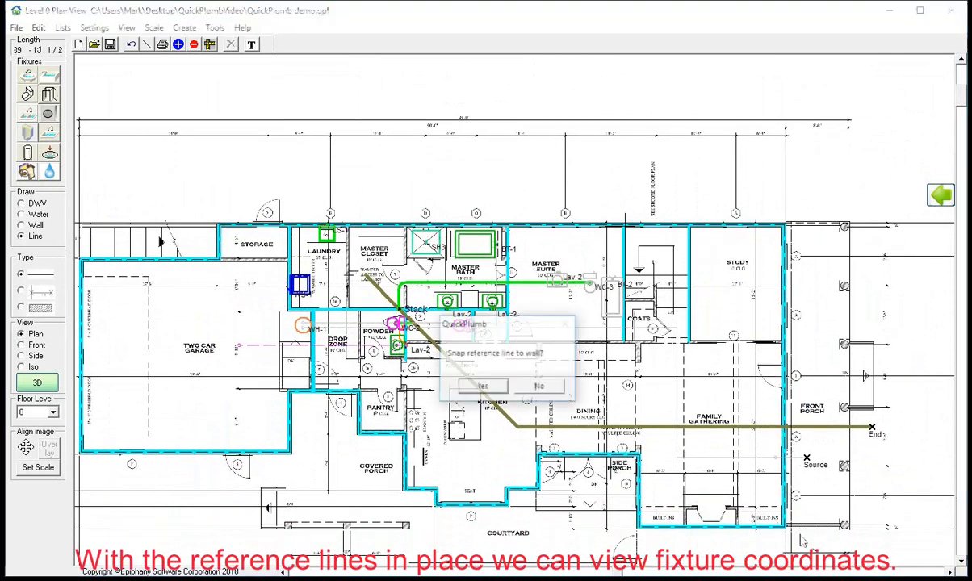
click(481, 388)
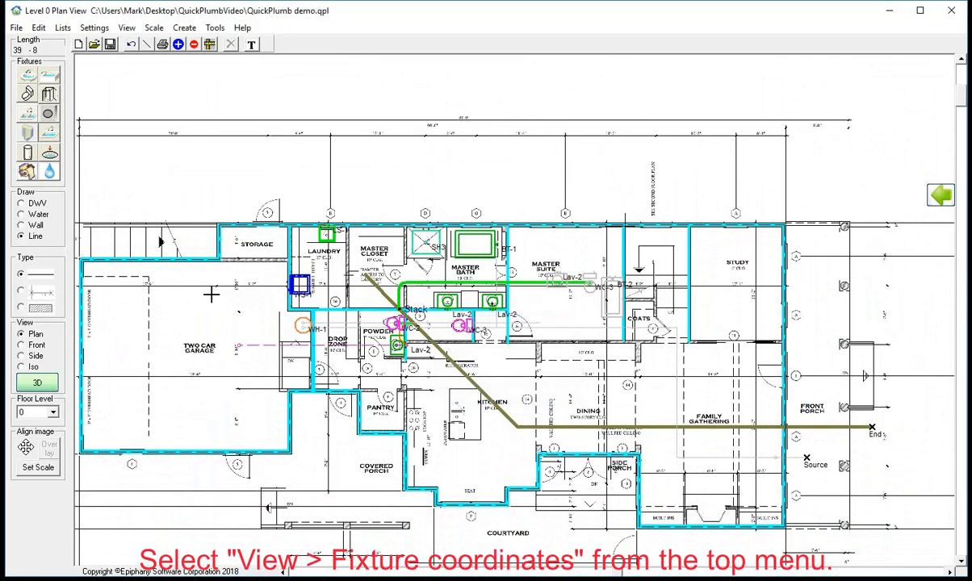
Show the fixture coordinates on the level 0 plan and hide the background plans.
click(126, 30)
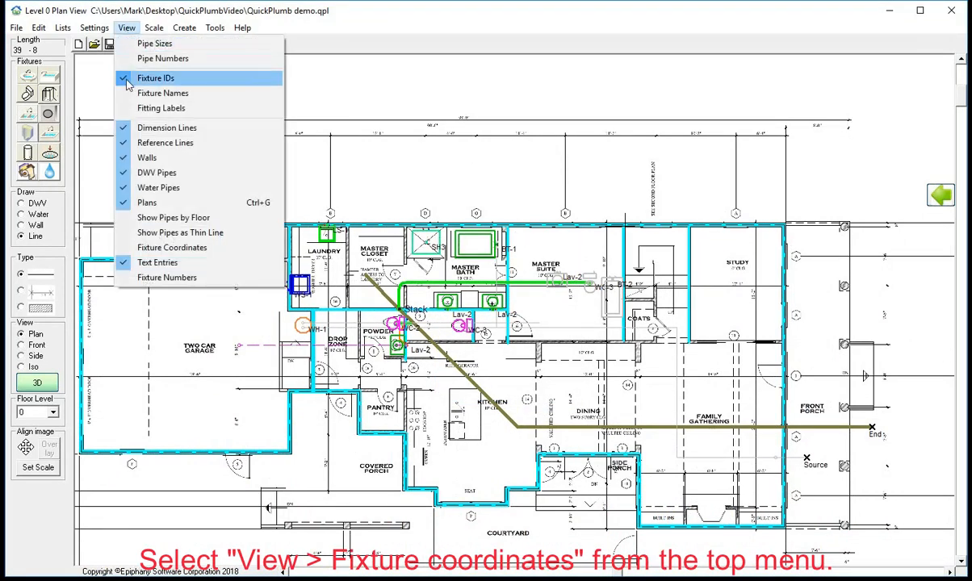
click(156, 251)
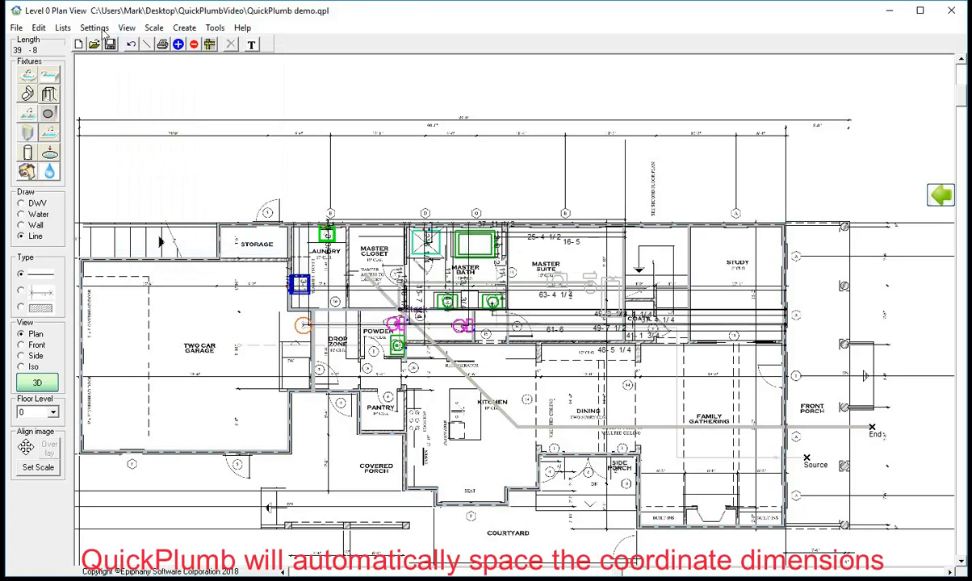
click(127, 27)
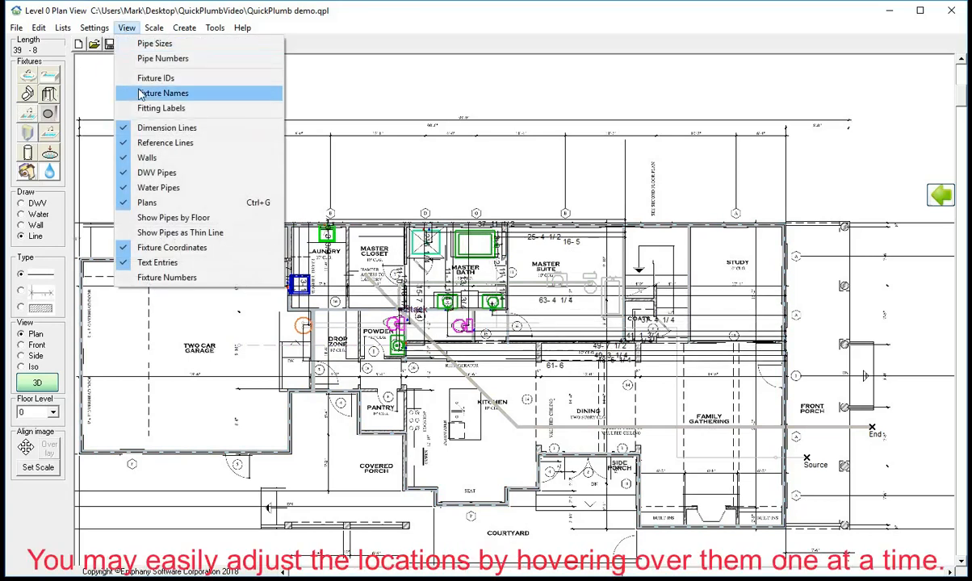
click(144, 203)
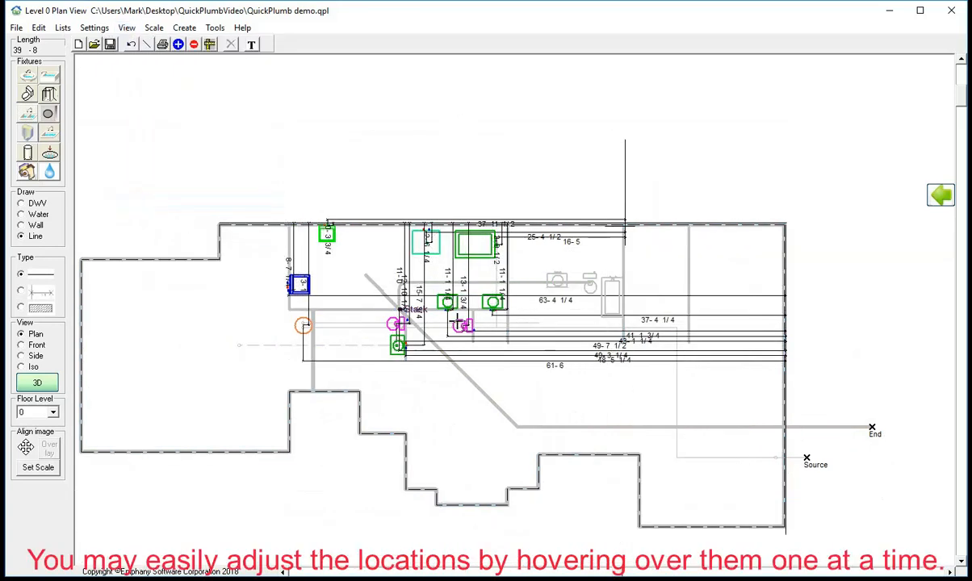
Space out the crowded coordinate dimensions by moving the 48'-5 1/4" line below 61'-6" and shifting the 13'-1" and 8'-7 1/4" lines toward the powder room.
scroll(421, 377, up, 1)
scroll(475, 331, up, 1)
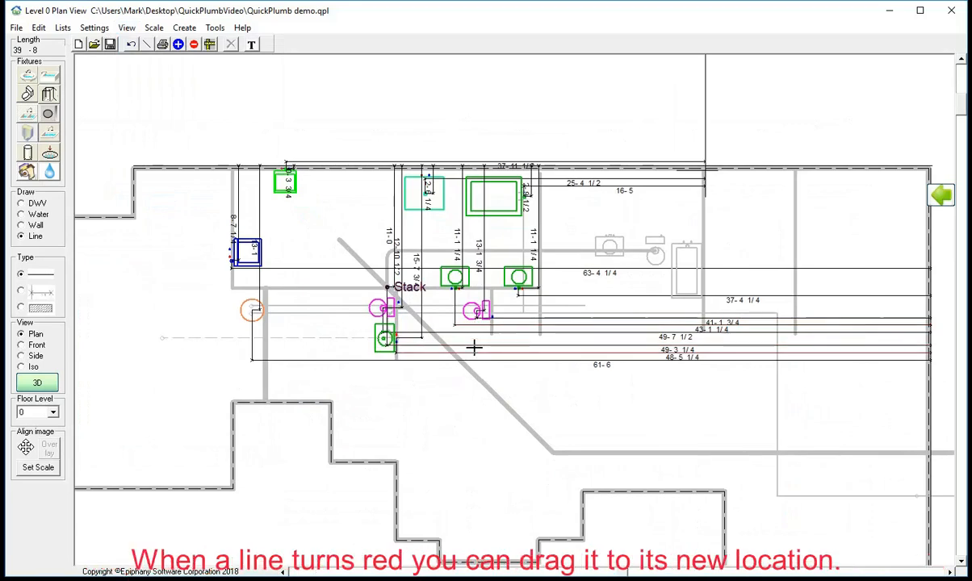
drag(478, 355, 476, 393)
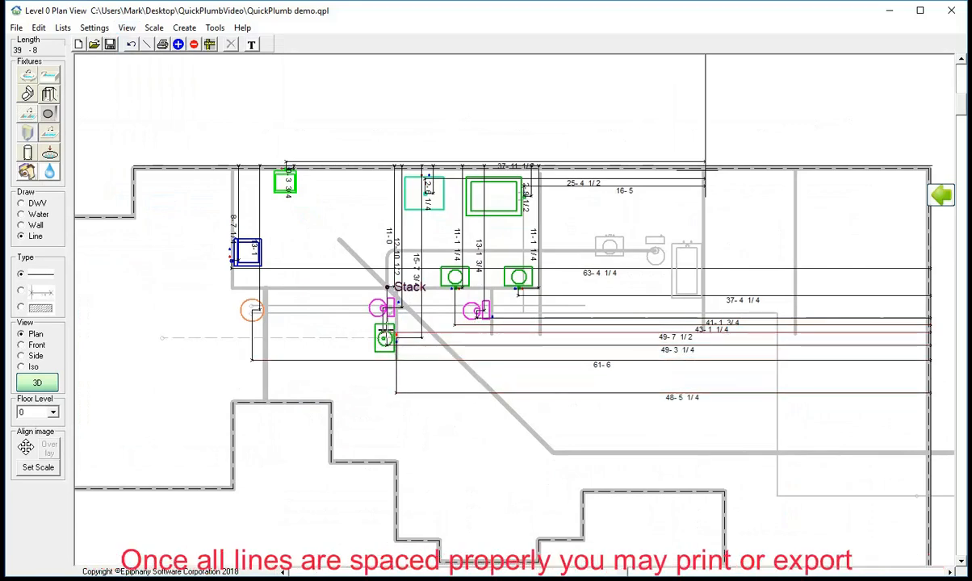
drag(258, 218, 303, 220)
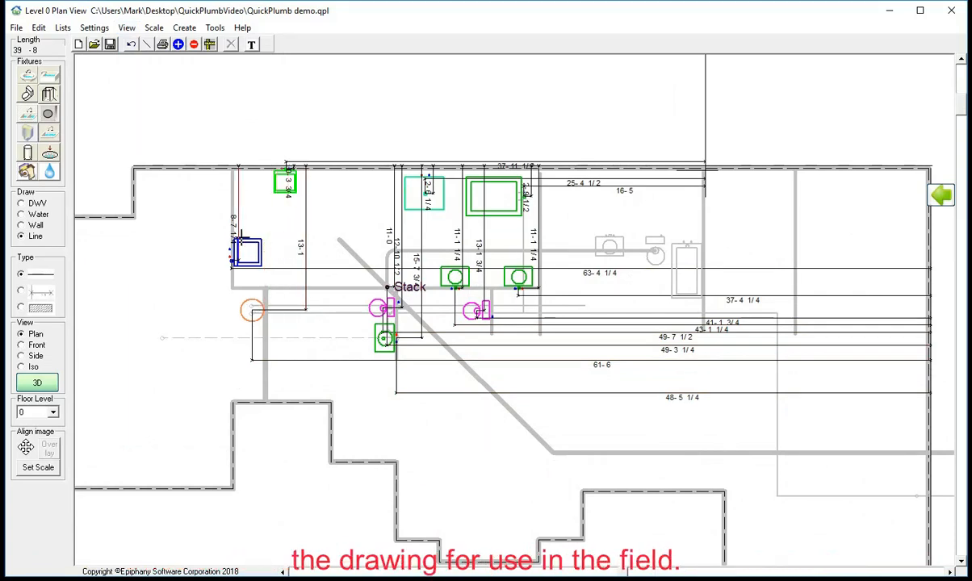
drag(234, 217, 255, 231)
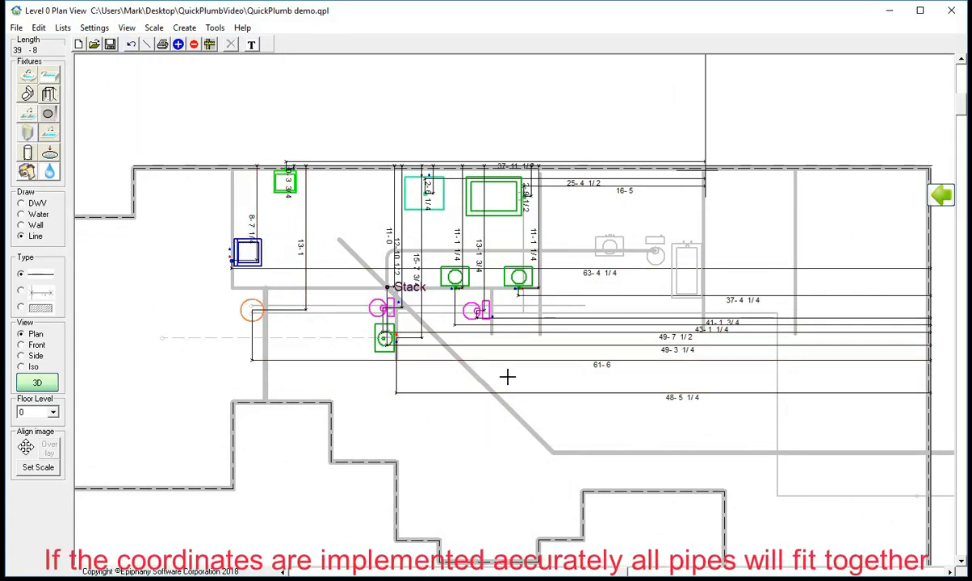
Delete the short vertical reference line crossing the back wall above the upstairs bath fixtures, and move the shower's 45'-10" dimension below the 36'-10 1/2" one.
scroll(546, 347, down, 1)
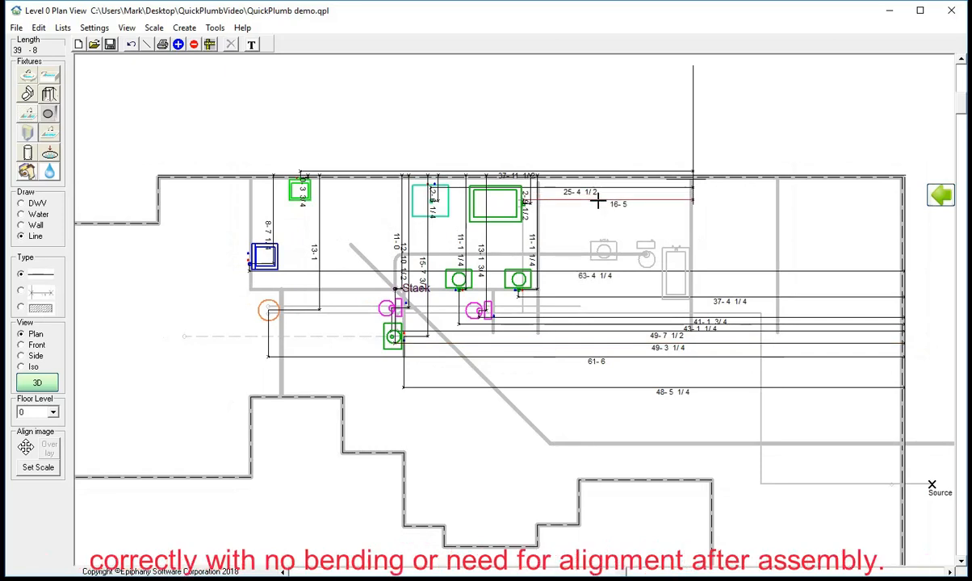
click(693, 123)
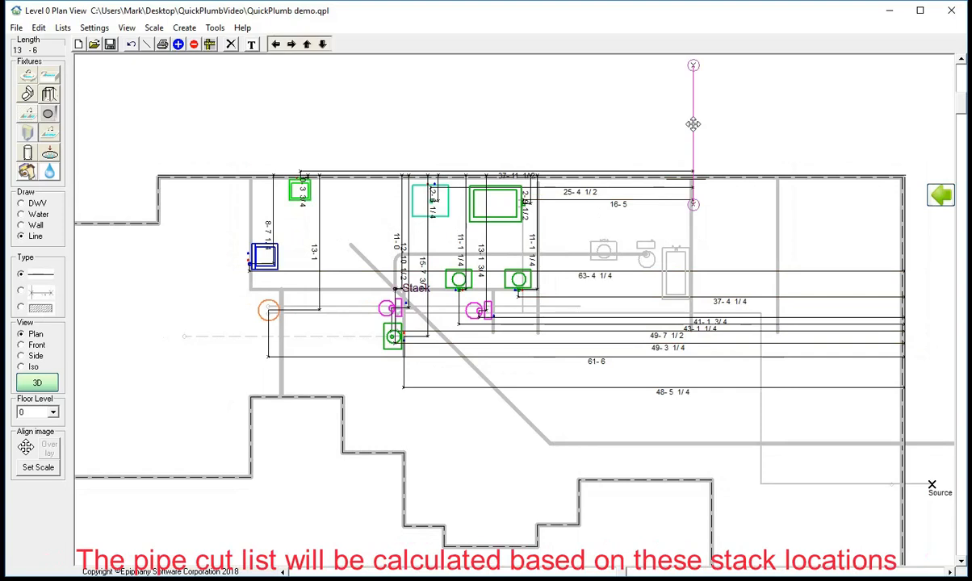
click(230, 45)
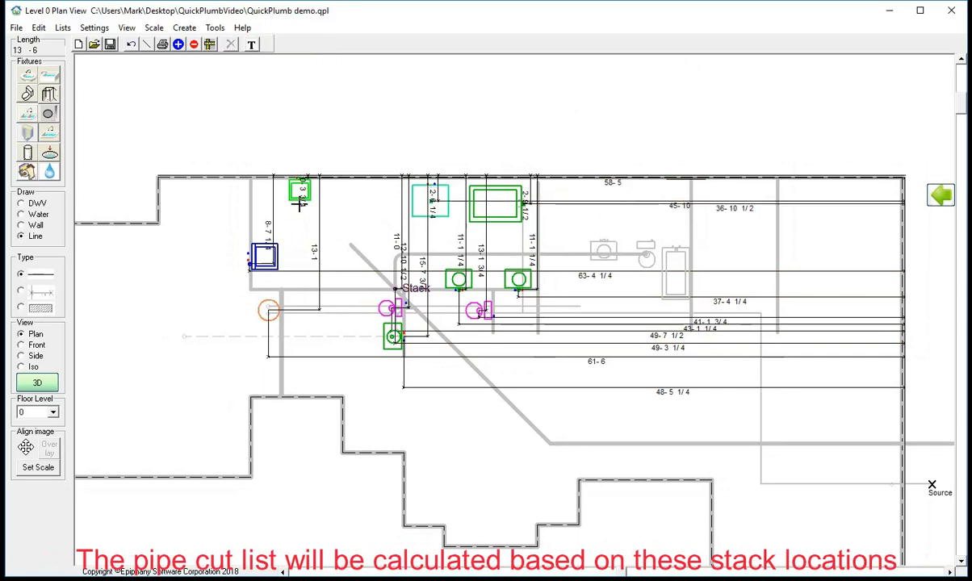
mouse_move(586, 210)
mouse_down()
mouse_move(594, 224)
mouse_move(594, 212)
mouse_up()
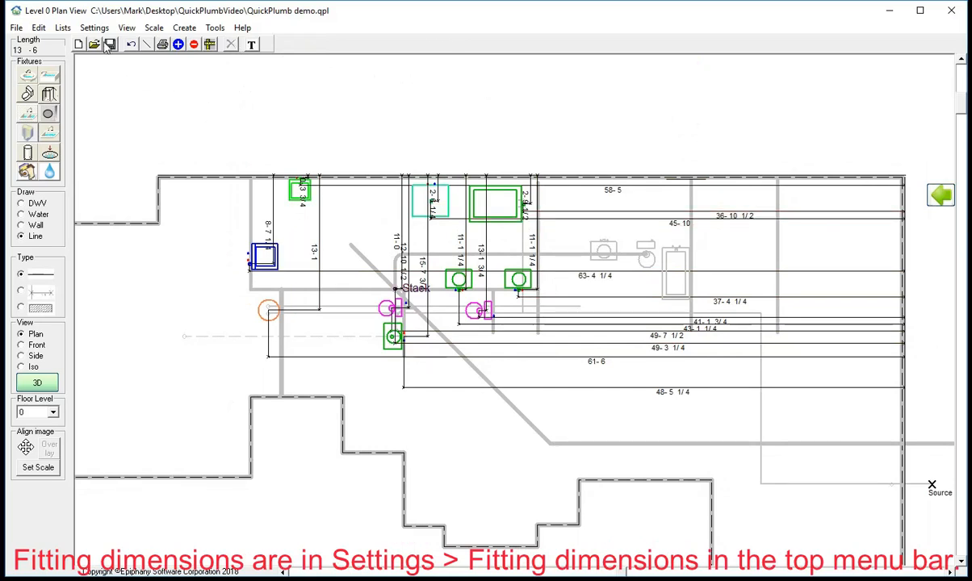
Create a DWV pipe cut list for the Under Slab construction phase, with the slab at floor level 1.
click(184, 27)
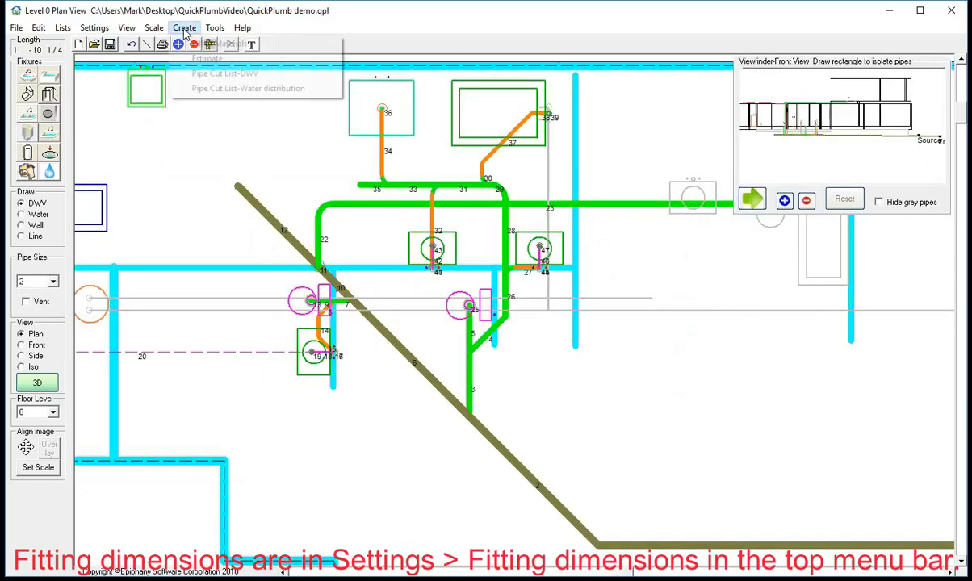
click(190, 74)
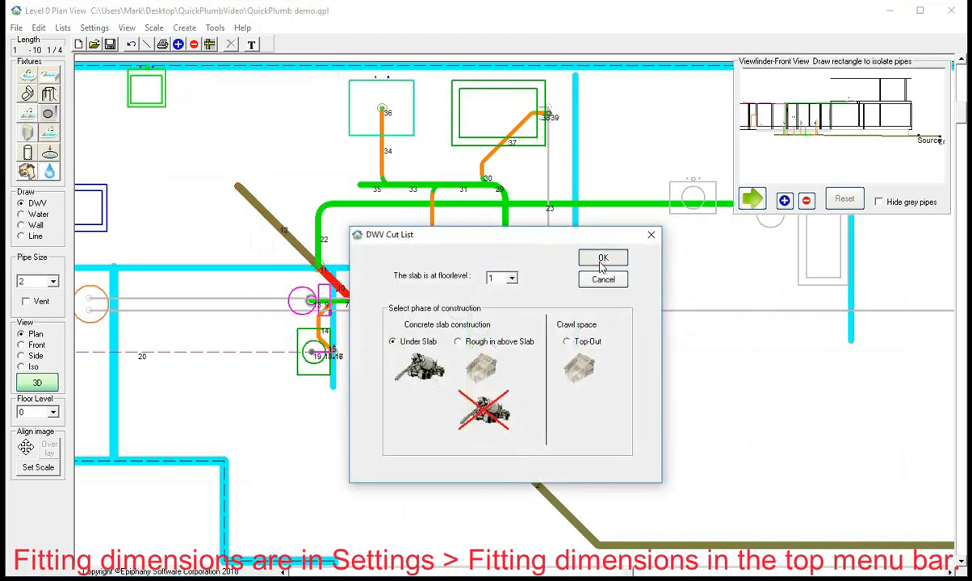
click(600, 259)
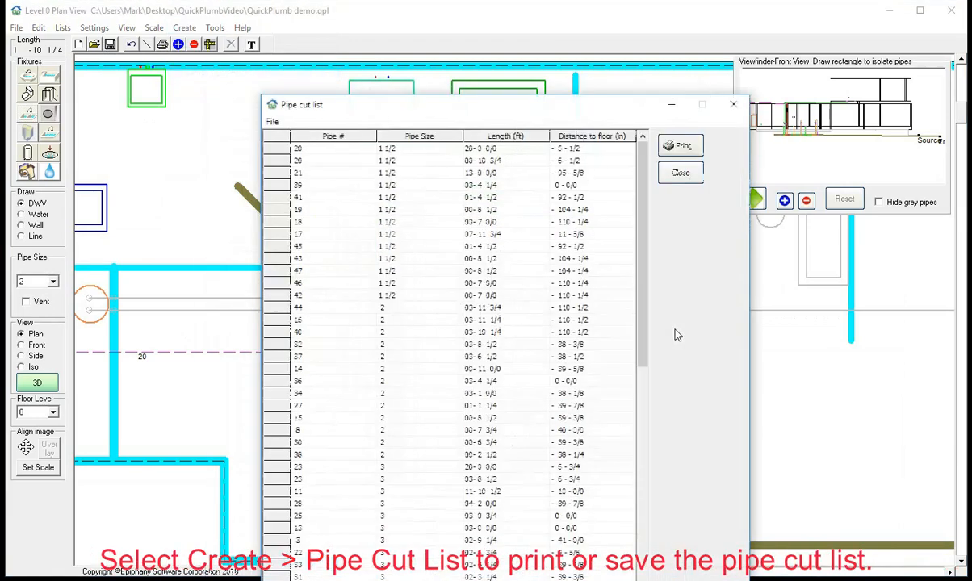
Export the pipe cut list to PDF as "pipe cut list", replacing the existing file, and close the list.
drag(507, 110, 509, 68)
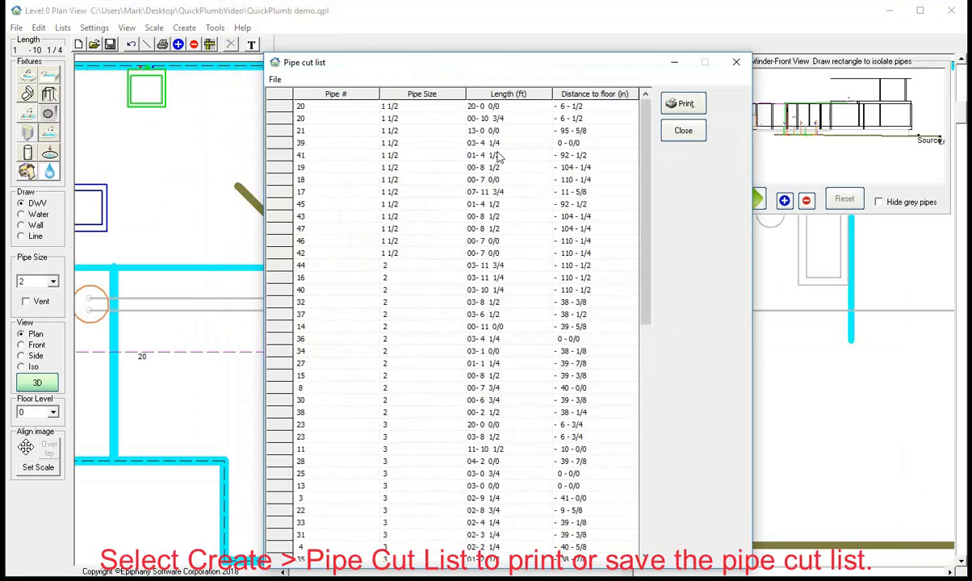
click(274, 79)
click(312, 190)
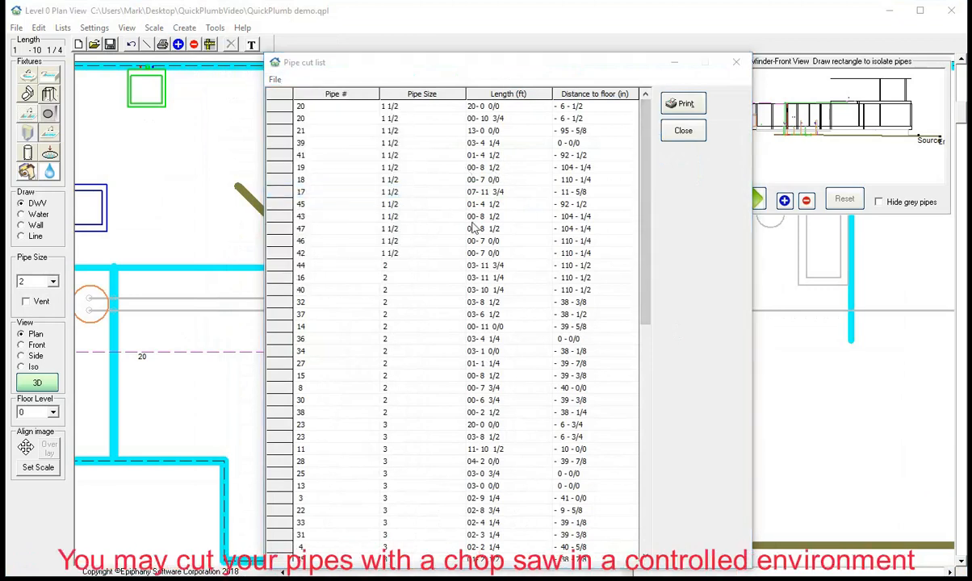
click(428, 195)
click(799, 431)
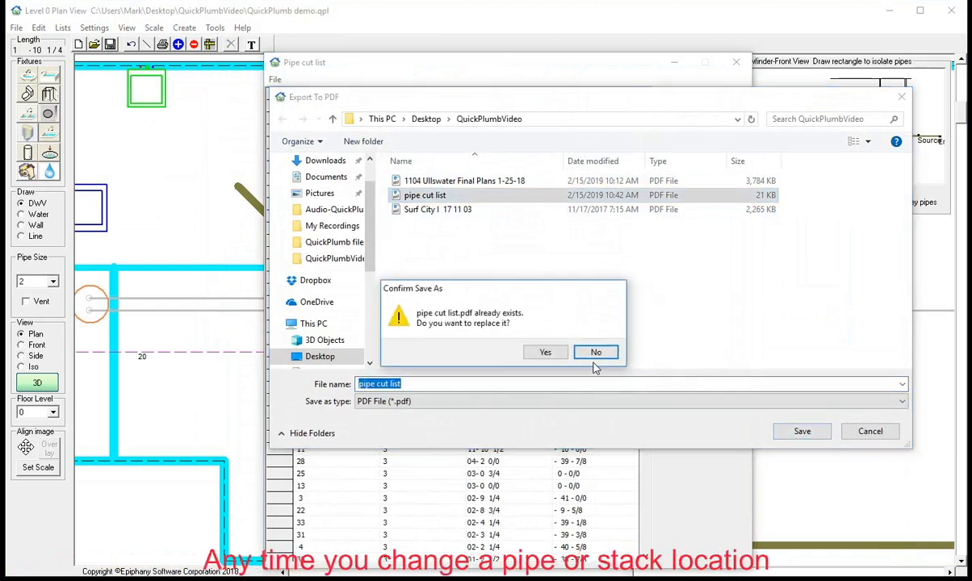
click(546, 354)
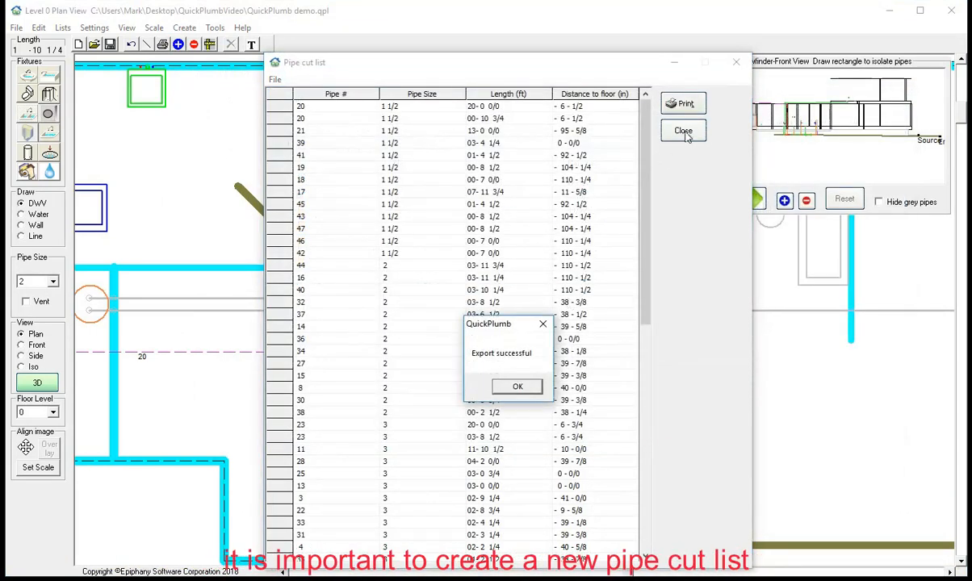
click(515, 388)
click(682, 130)
Export the plan drawing with pipe numbers as a PDF picture named "number" in the QuickPlumbVideo folder.
scroll(613, 284, down, 1)
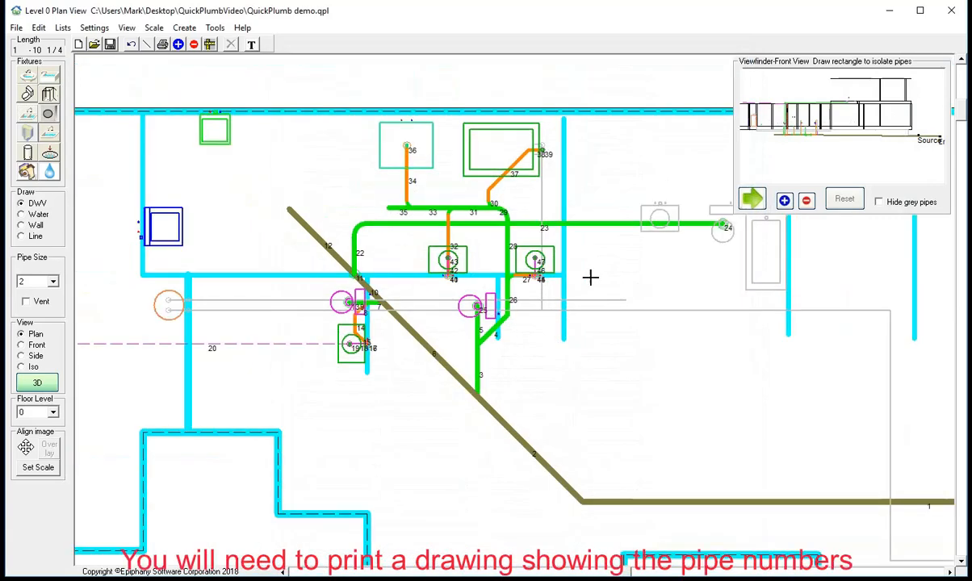
click(16, 28)
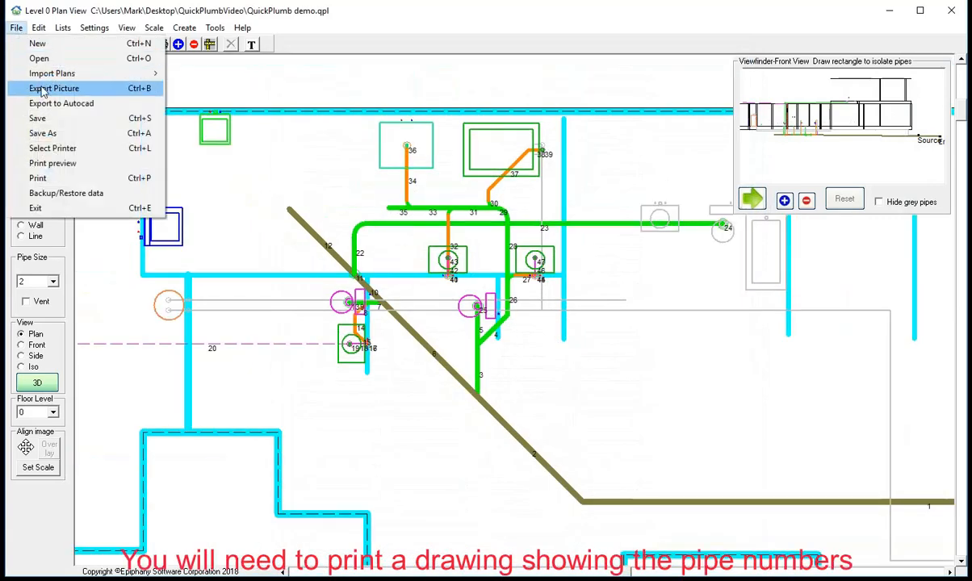
click(93, 85)
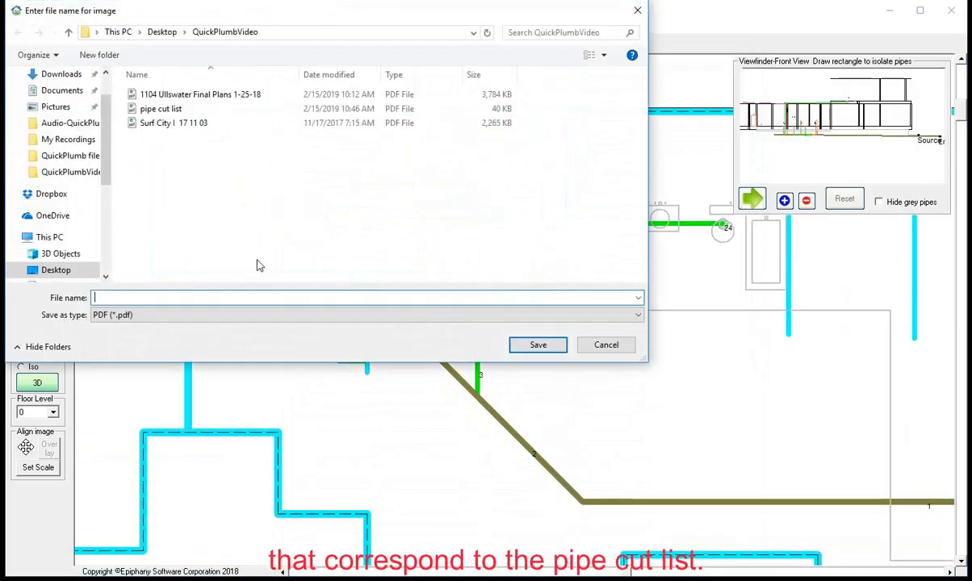
drag(233, 17, 404, 146)
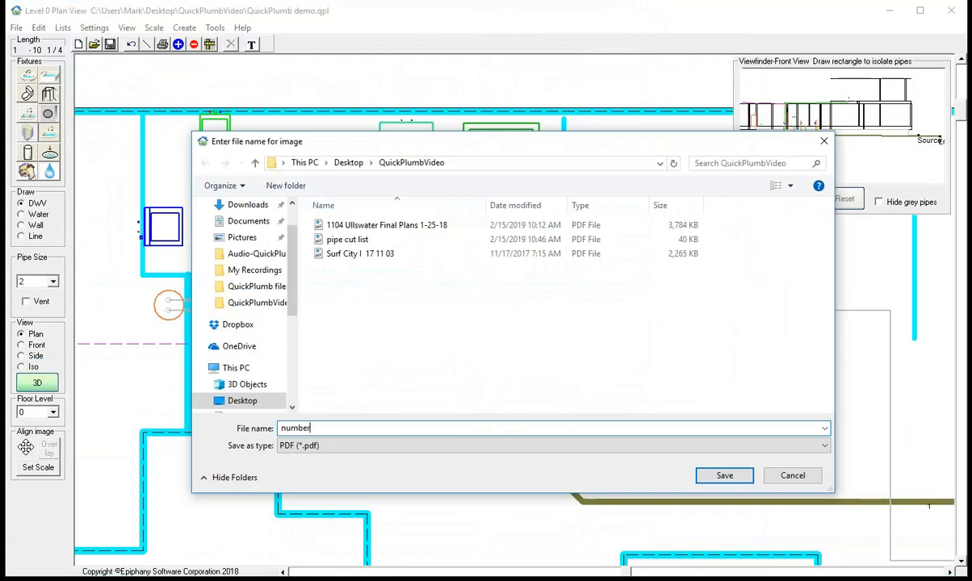
click(722, 475)
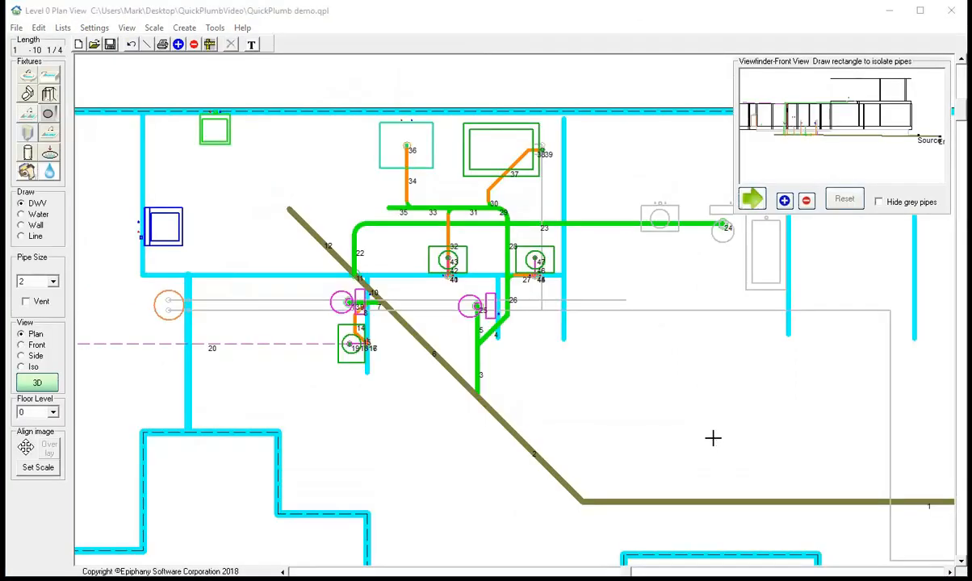
Isolate the pipes below the slab in the front-view viewfinder to hide the pipe numbers above the slab.
scroll(712, 437, down, 3)
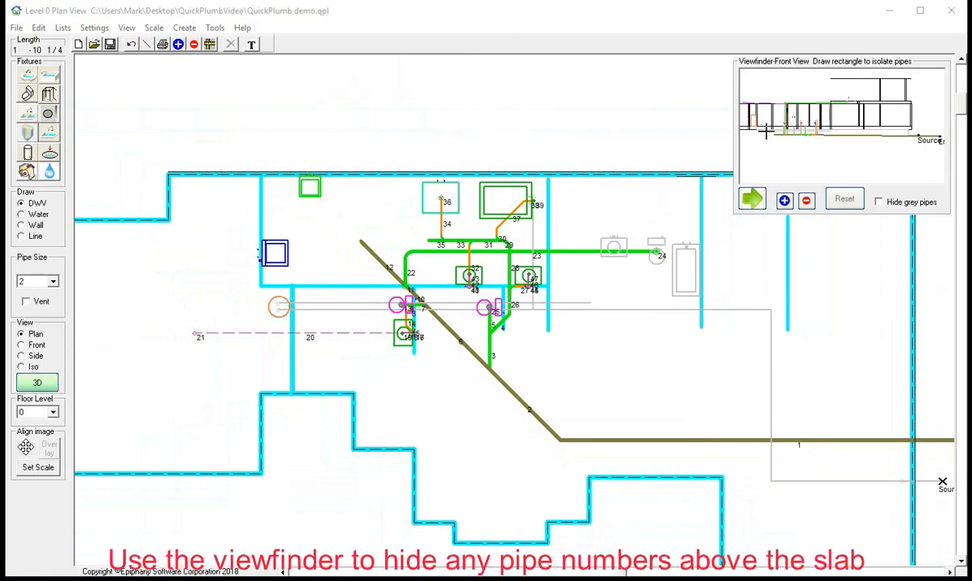
drag(758, 129, 855, 163)
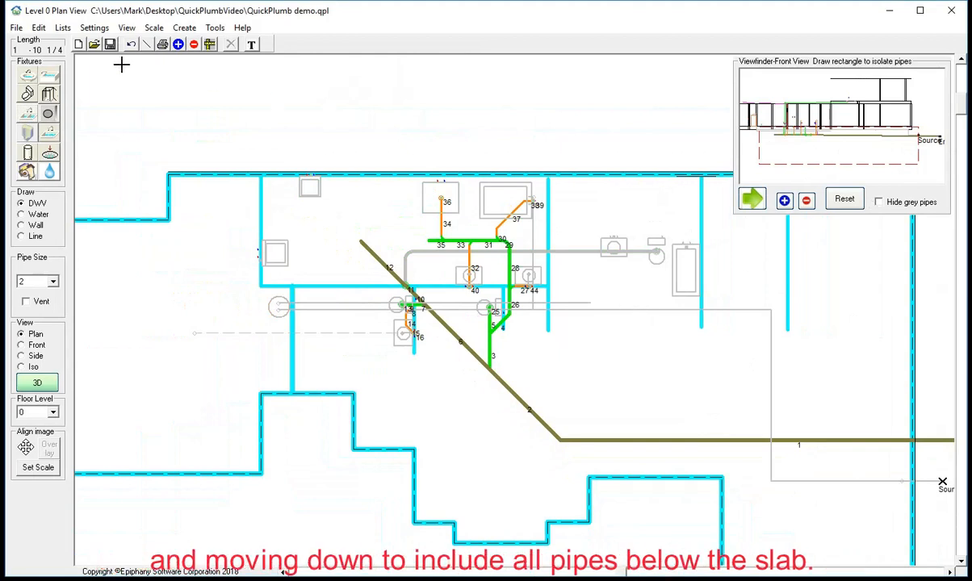
click(16, 28)
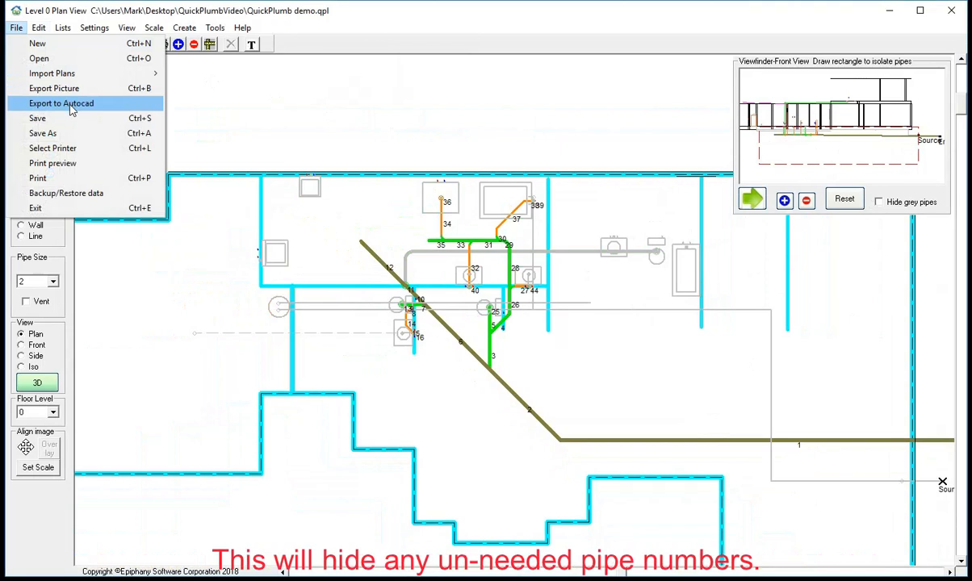
click(296, 107)
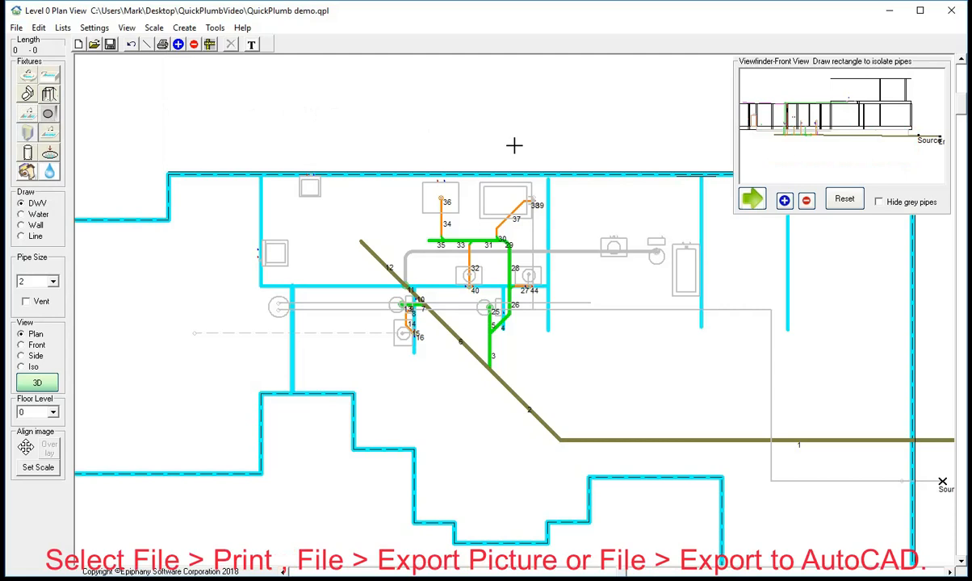
View the plumbing model in 3D and return to the plan.
click(37, 382)
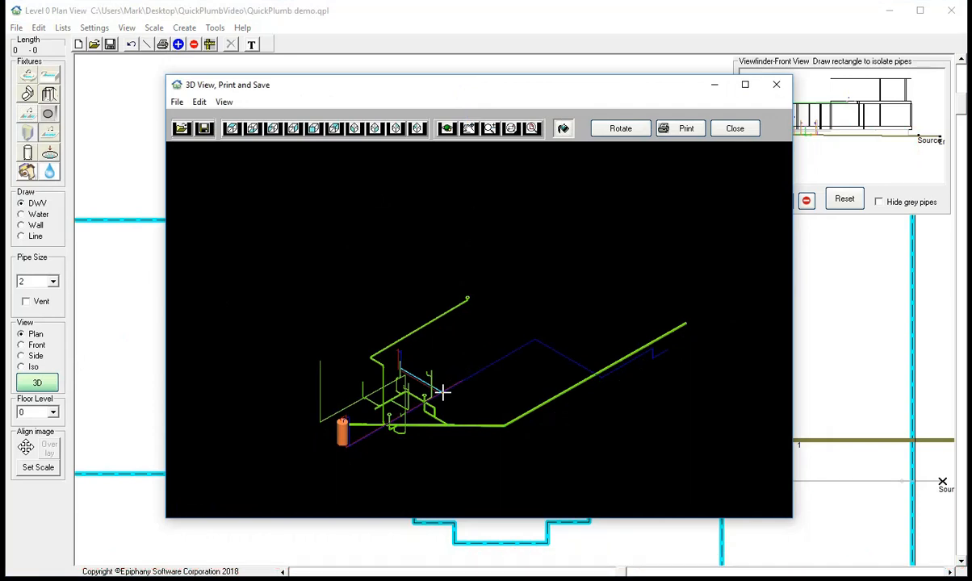
scroll(442, 392, up, 3)
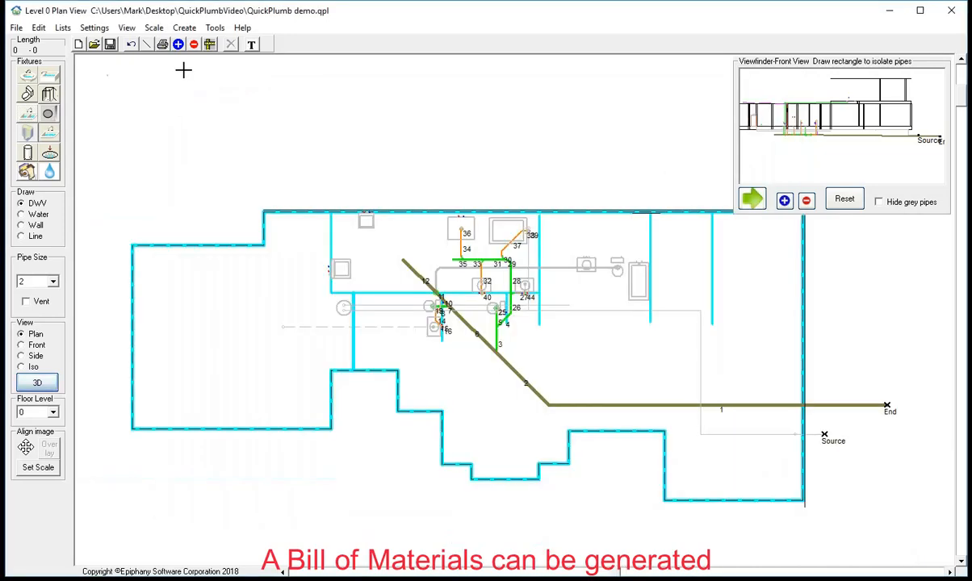
Create a bill of materials for the Under Slab construction phase, with the slab at floor level 1.
click(184, 28)
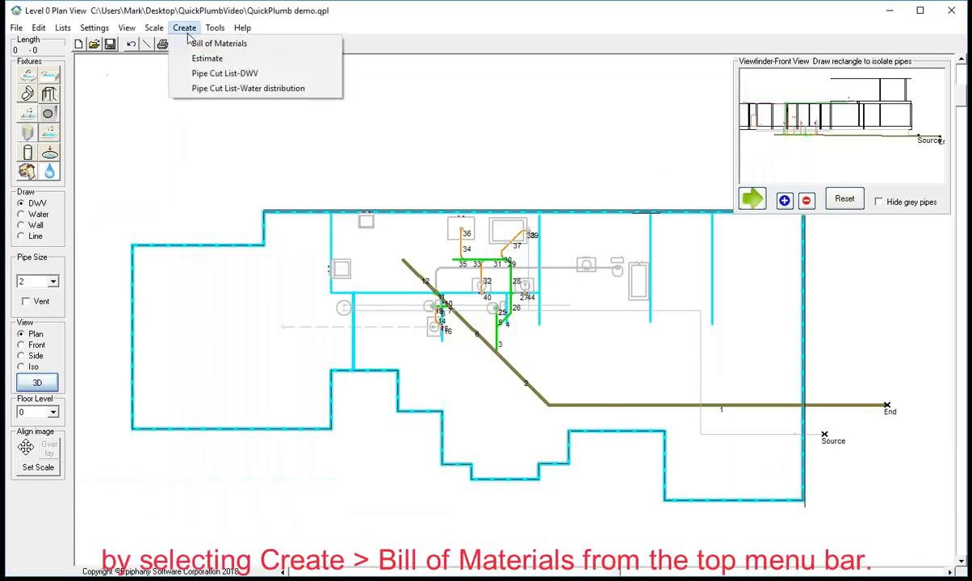
click(196, 44)
drag(474, 202, 403, 108)
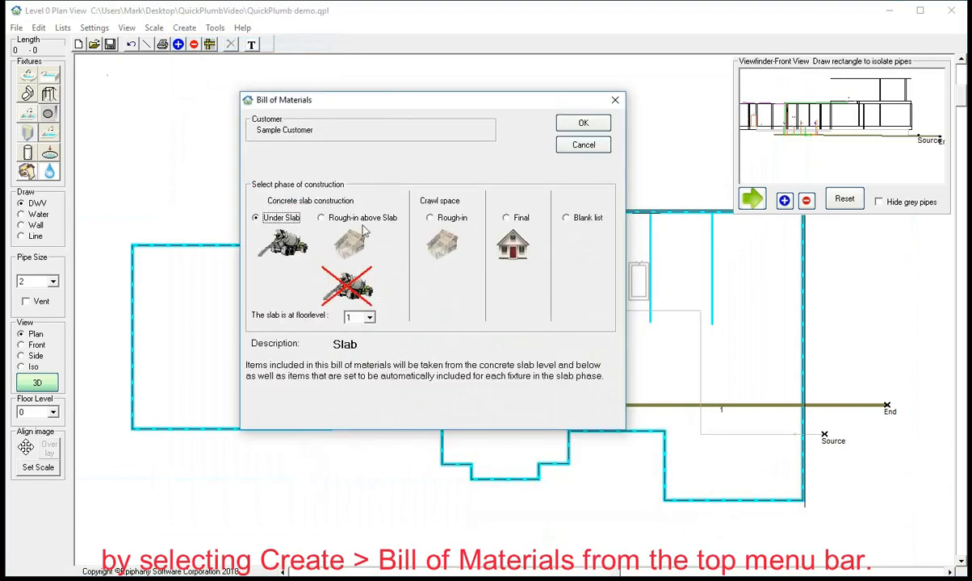
click(452, 219)
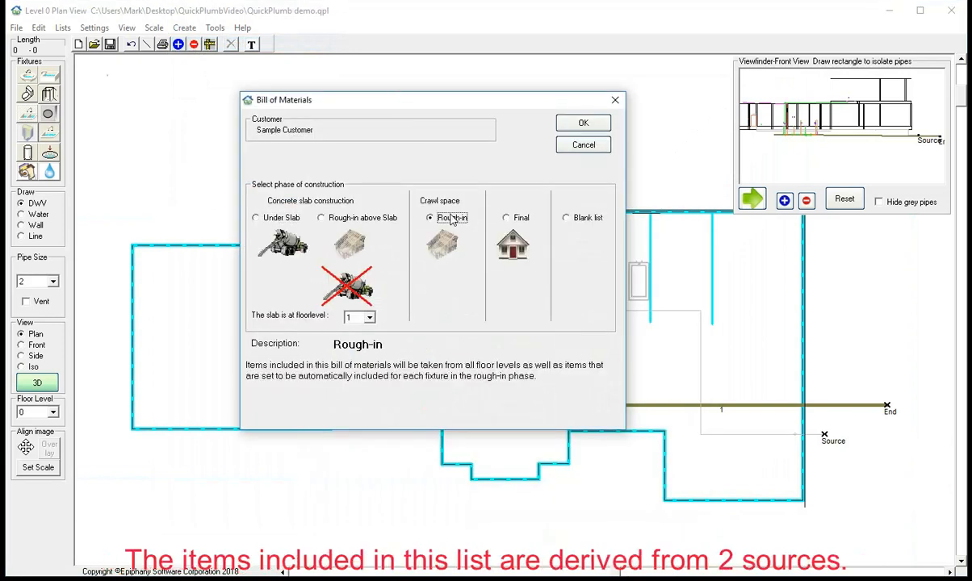
click(256, 219)
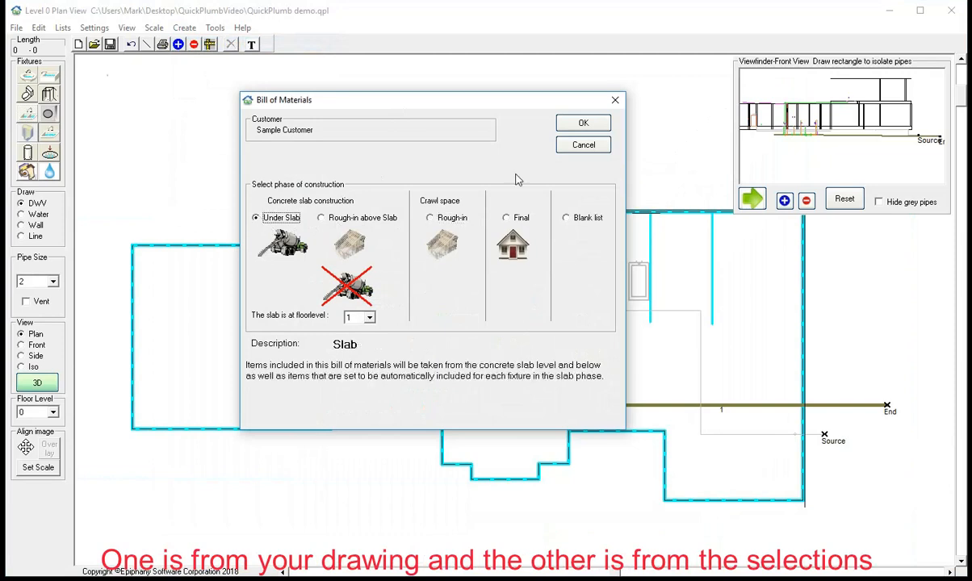
click(585, 124)
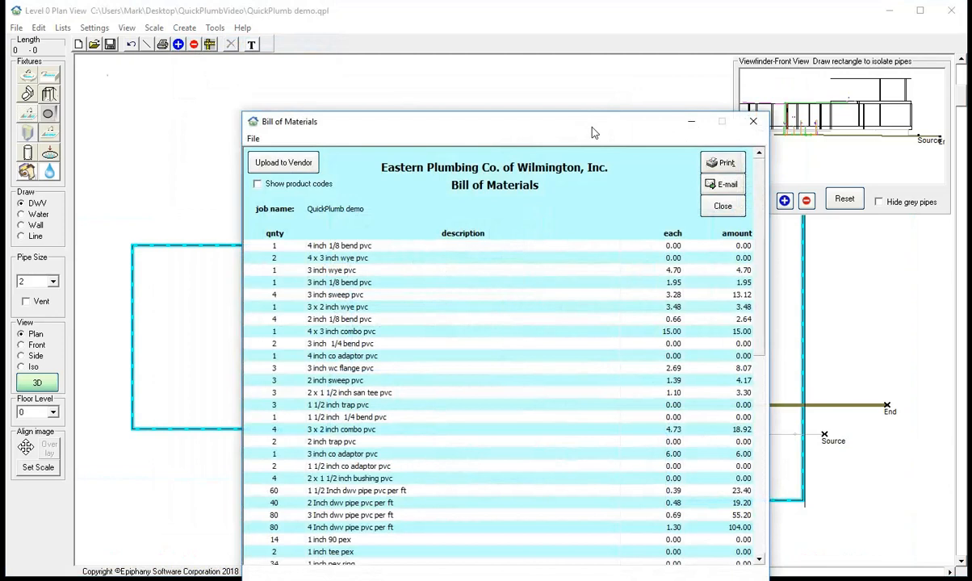
Review the full bill of materials from the first fitting to the total, and close it.
drag(496, 121, 476, 62)
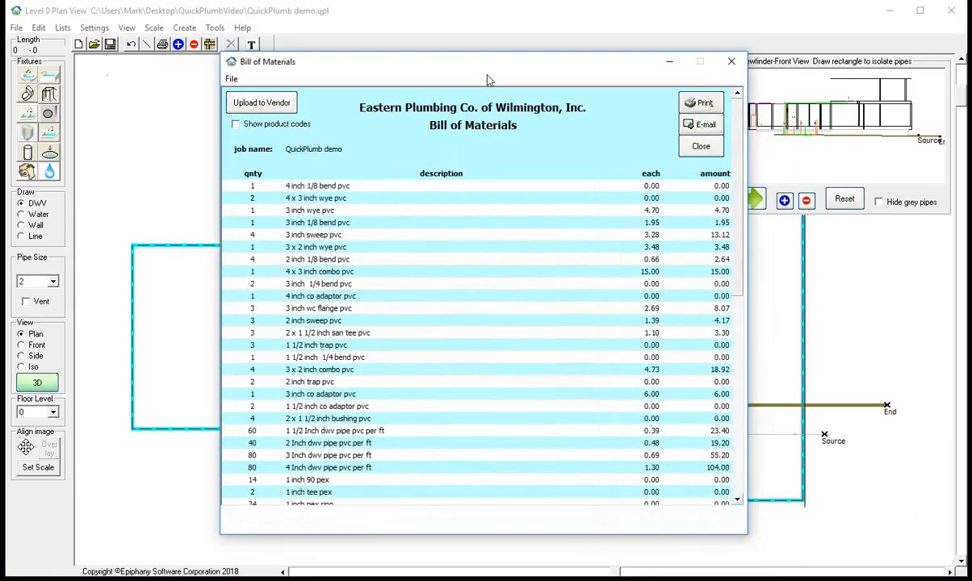
scroll(516, 245, down, 5)
scroll(516, 245, down, 1)
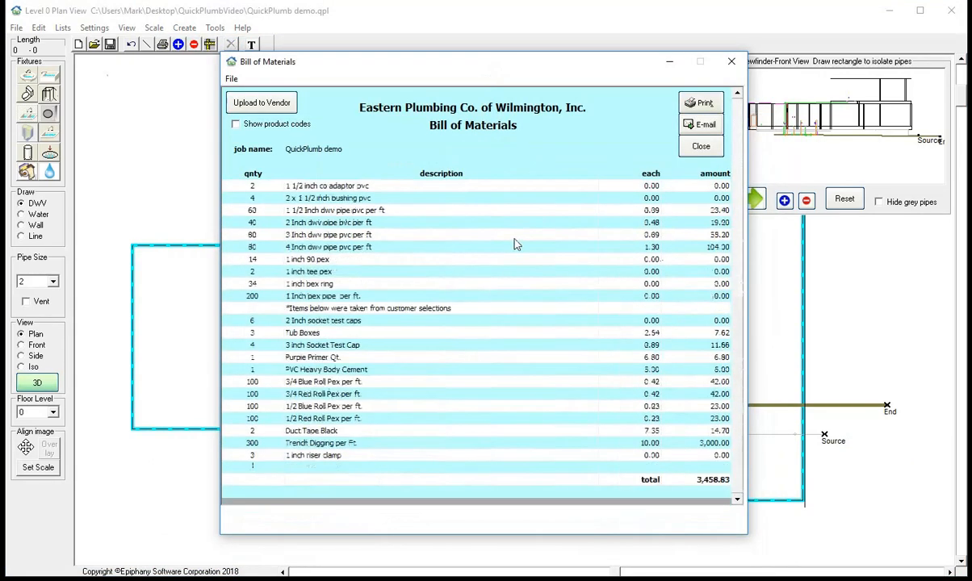
scroll(517, 244, up, 6)
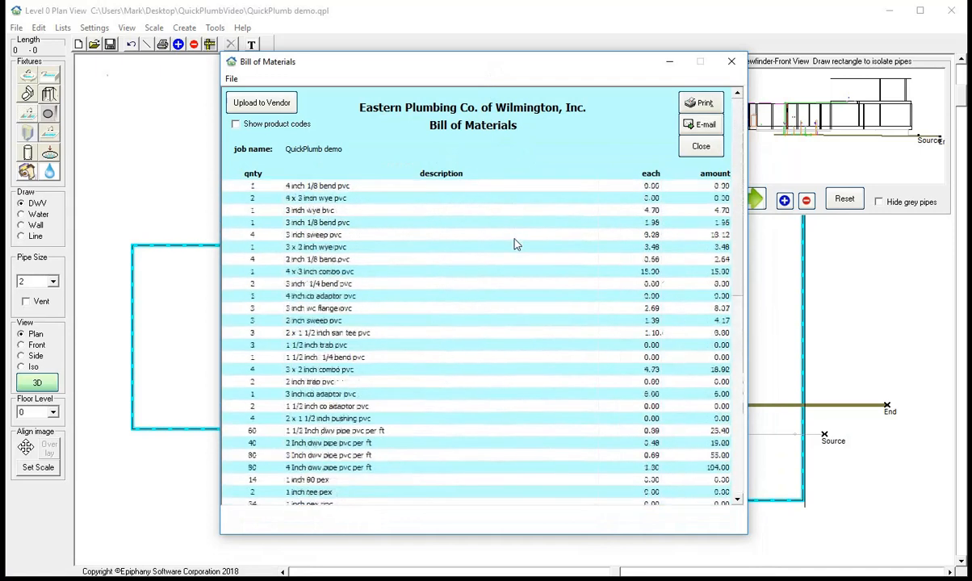
click(694, 148)
Open the customer material selections for Sample Customer.
click(94, 27)
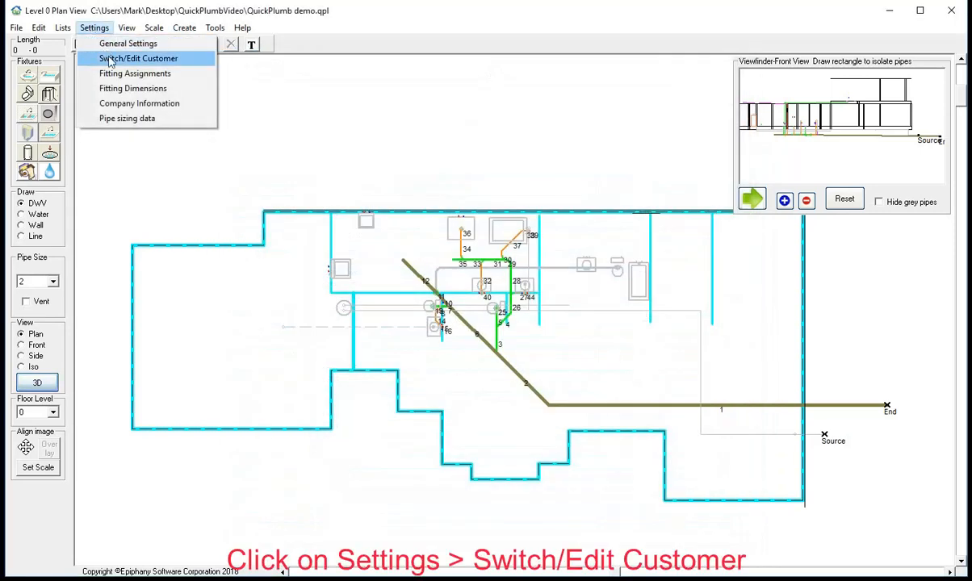
click(111, 59)
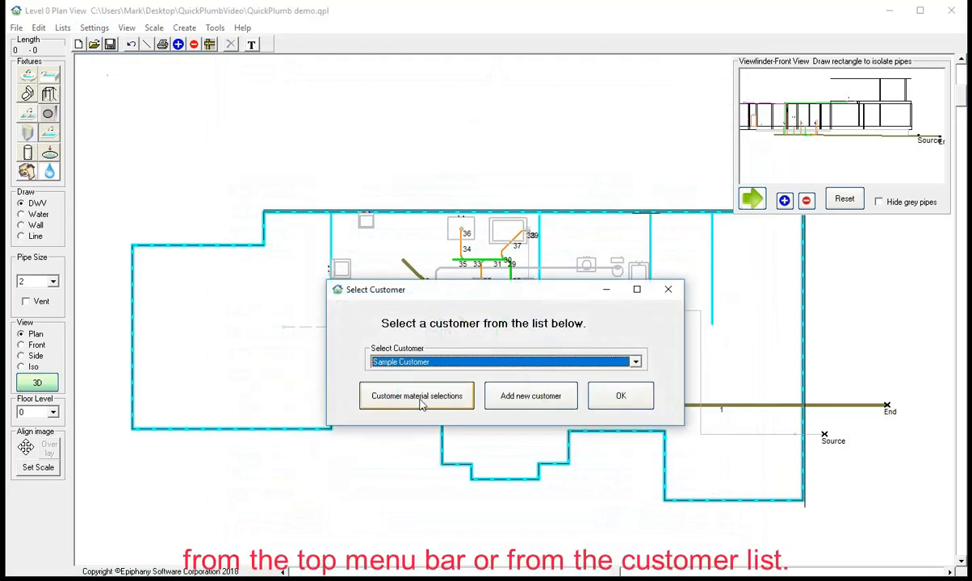
click(637, 363)
click(637, 362)
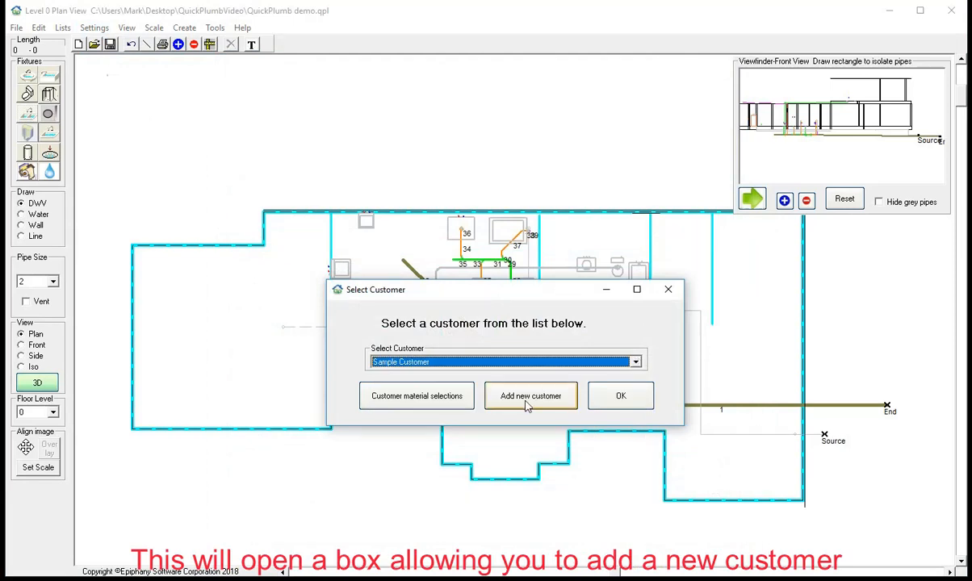
click(433, 398)
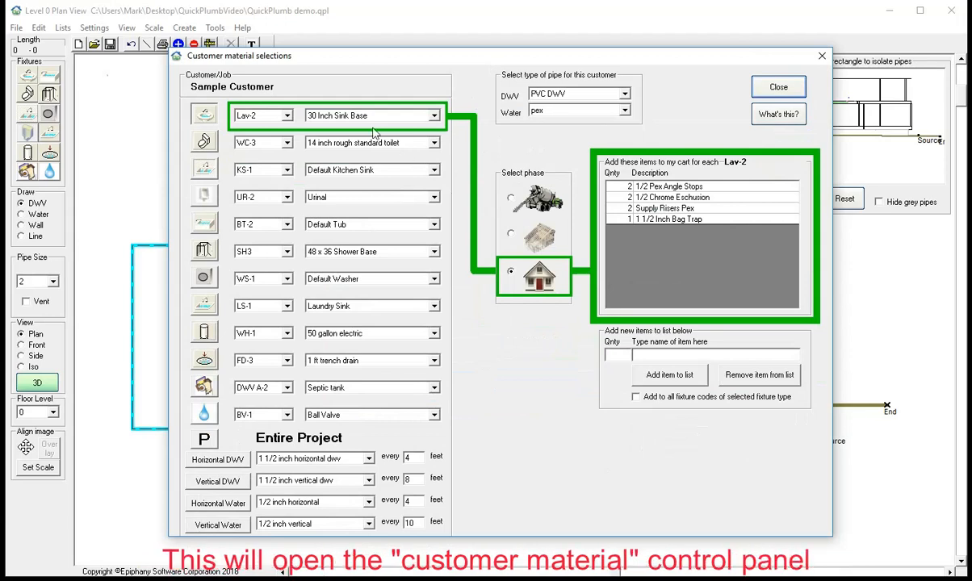
Remove the 1/2 inch angle stop from the WC-3 toilet's final-phase items, with the option for all fixture codes of the type enabled.
click(204, 142)
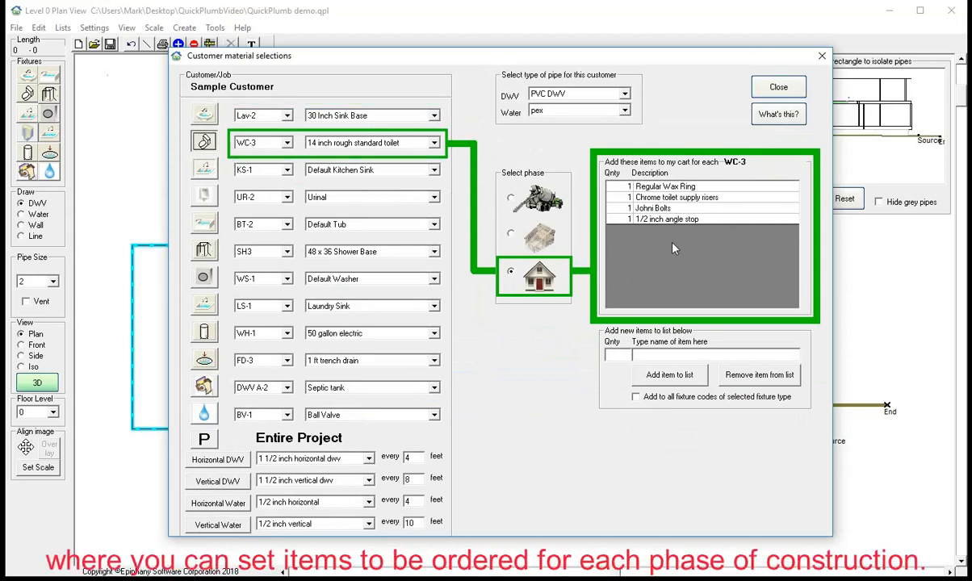
click(685, 220)
click(662, 397)
click(758, 374)
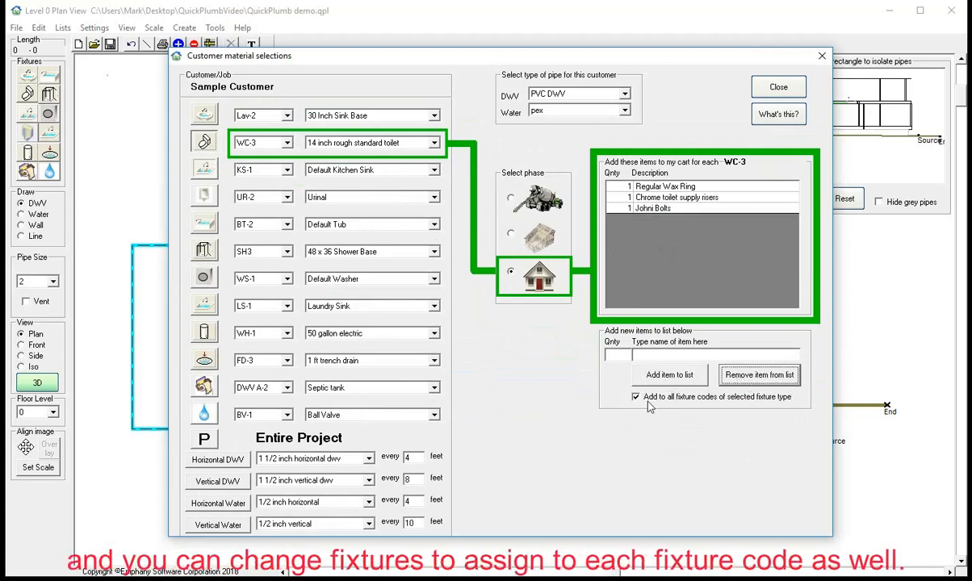
Review the customer's pipe material options, keeping PVC DWV for DWV and pex for water.
click(620, 356)
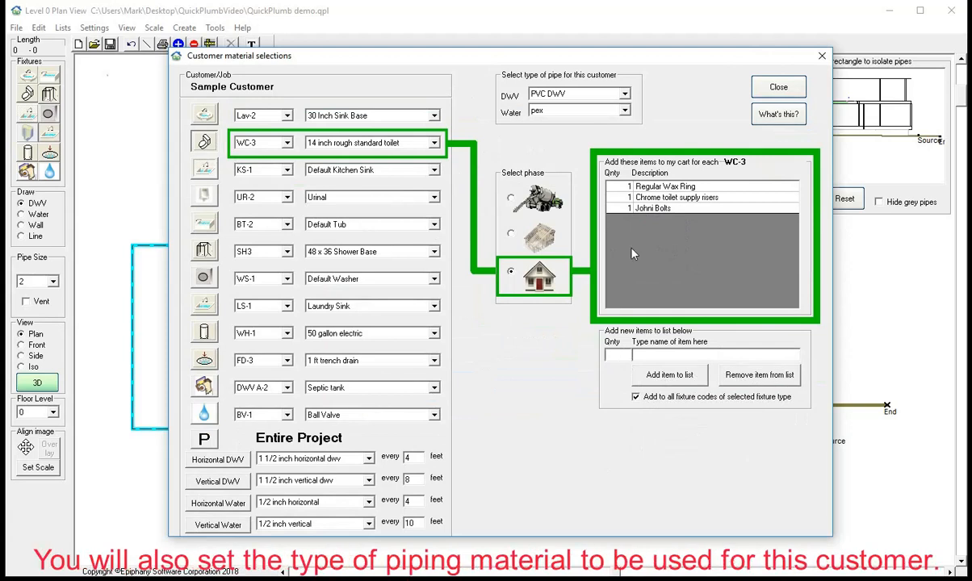
click(625, 94)
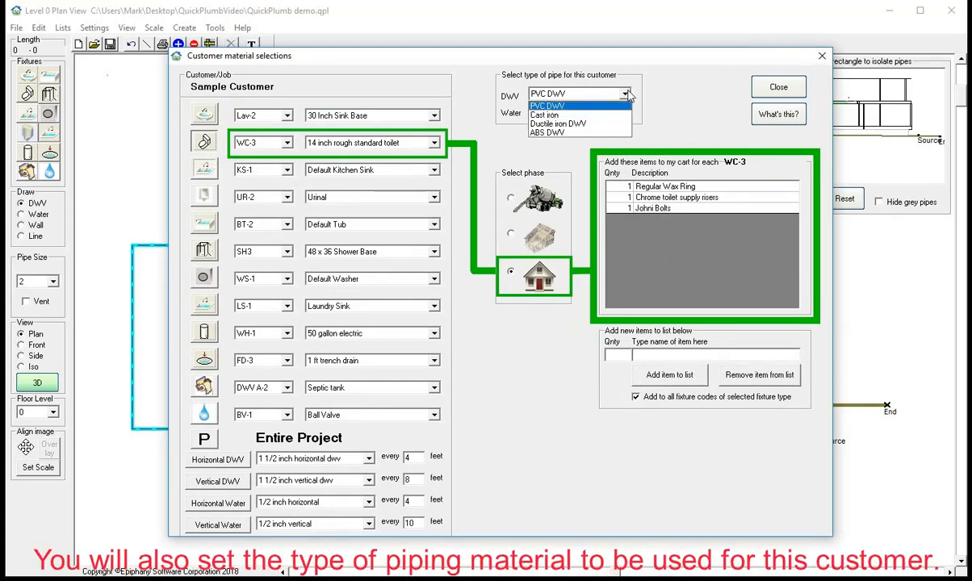
click(553, 106)
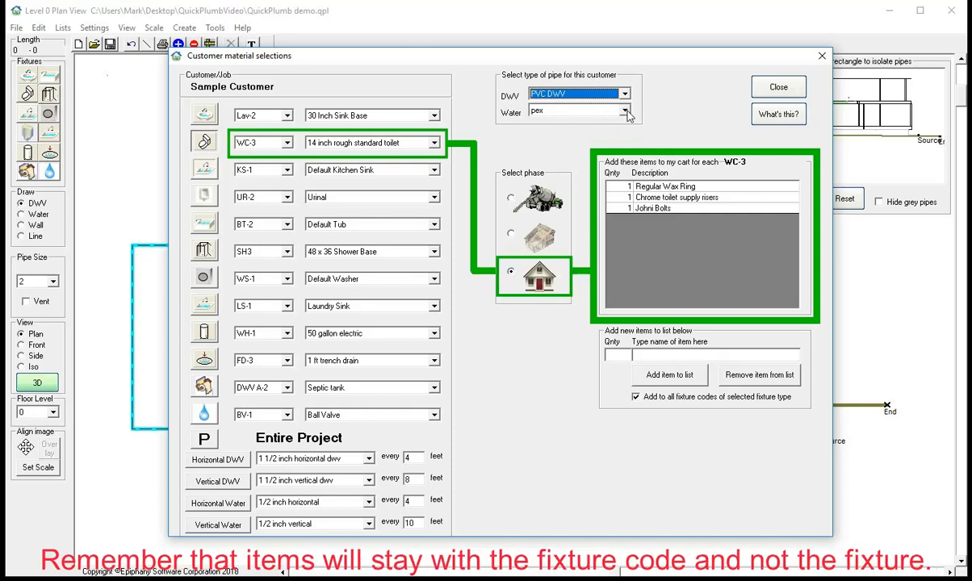
click(626, 113)
scroll(582, 163, up, 2)
scroll(581, 164, up, 2)
scroll(581, 163, down, 4)
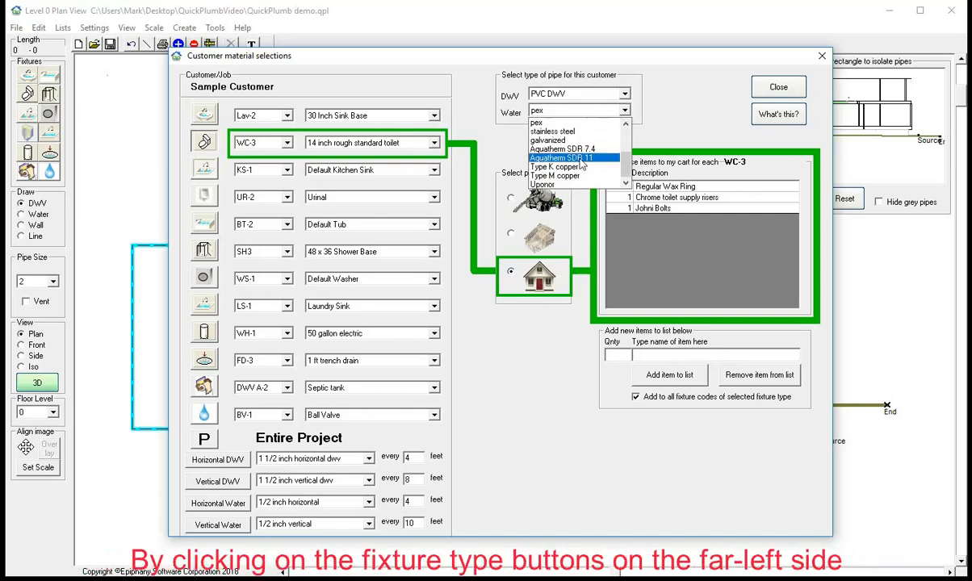
click(666, 119)
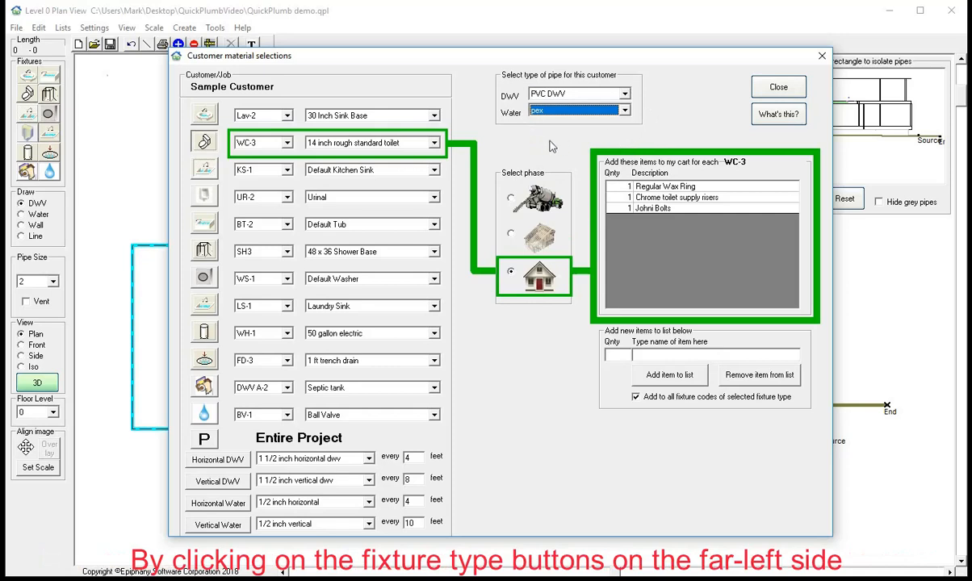
Add one 1/2 inch angle stop to the final-phase items of WC-3 and all other toilet fixture codes.
click(616, 356)
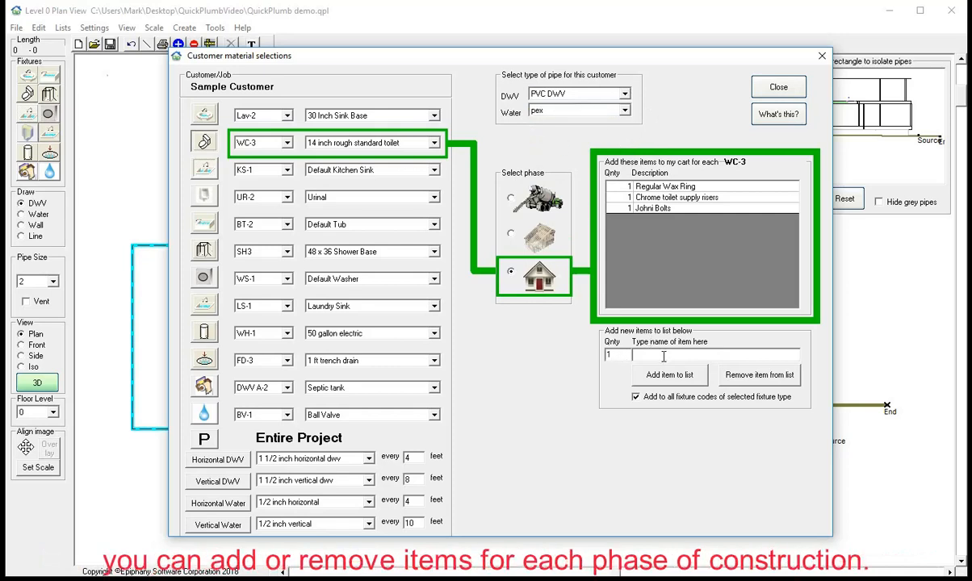
text(/2)
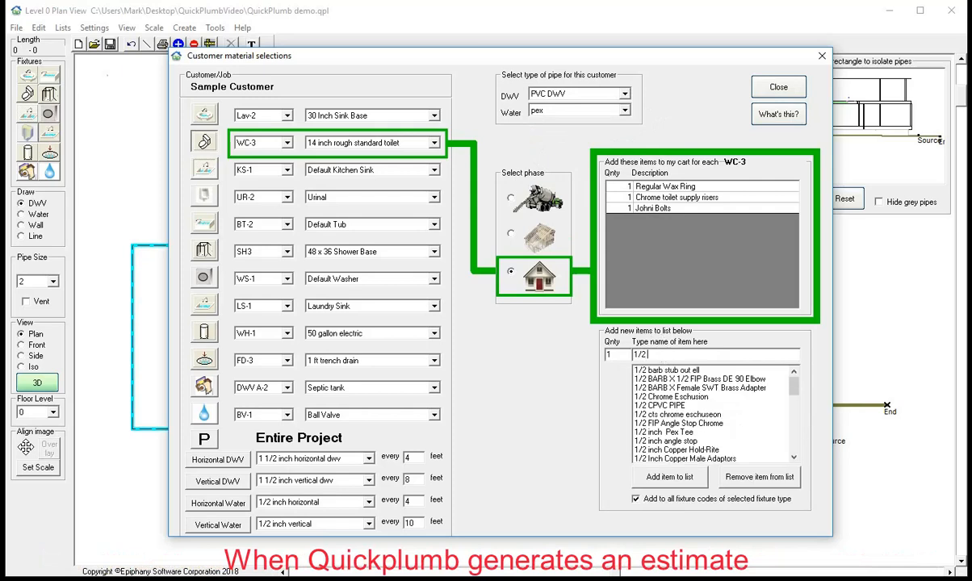
text( inch a)
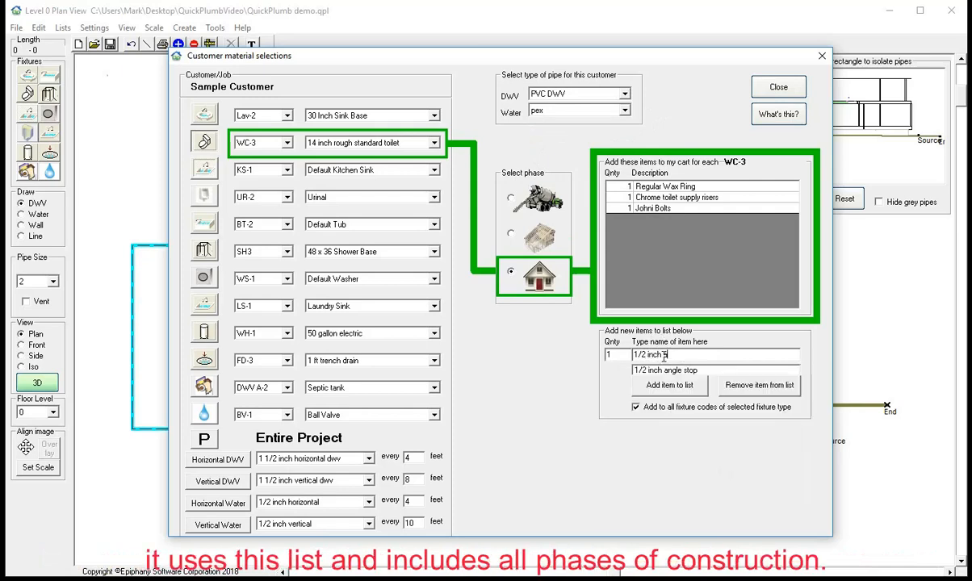
key(Down)
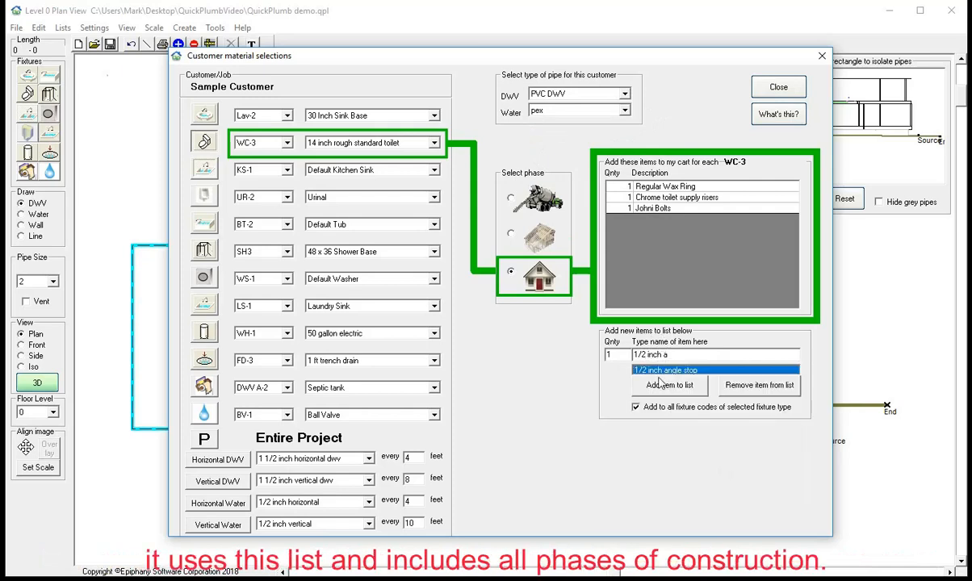
click(652, 408)
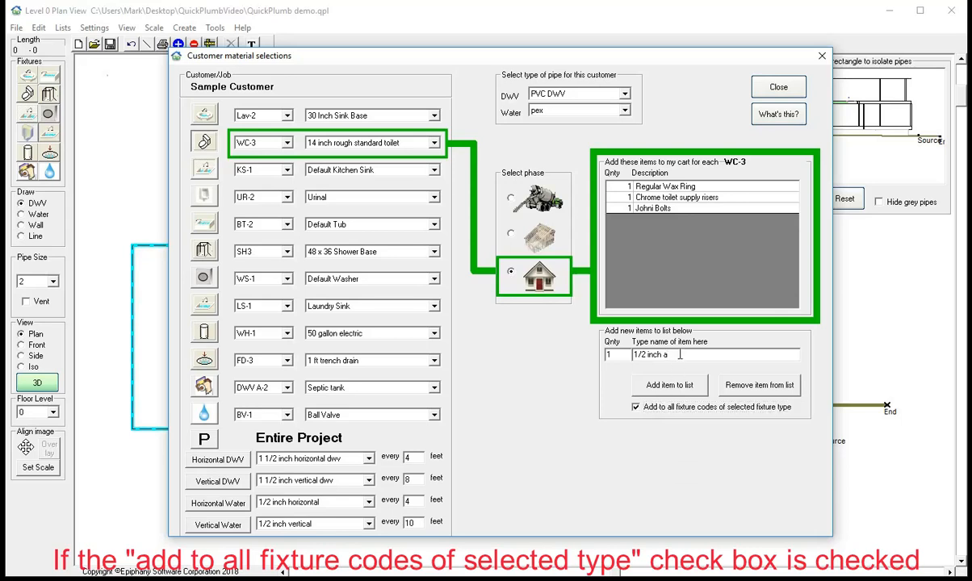
text(n)
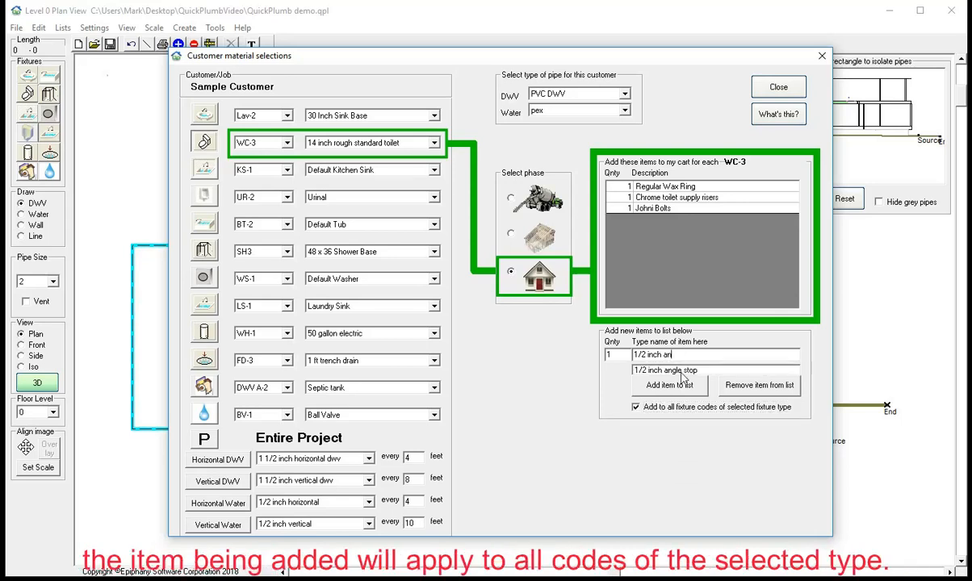
click(682, 370)
click(680, 382)
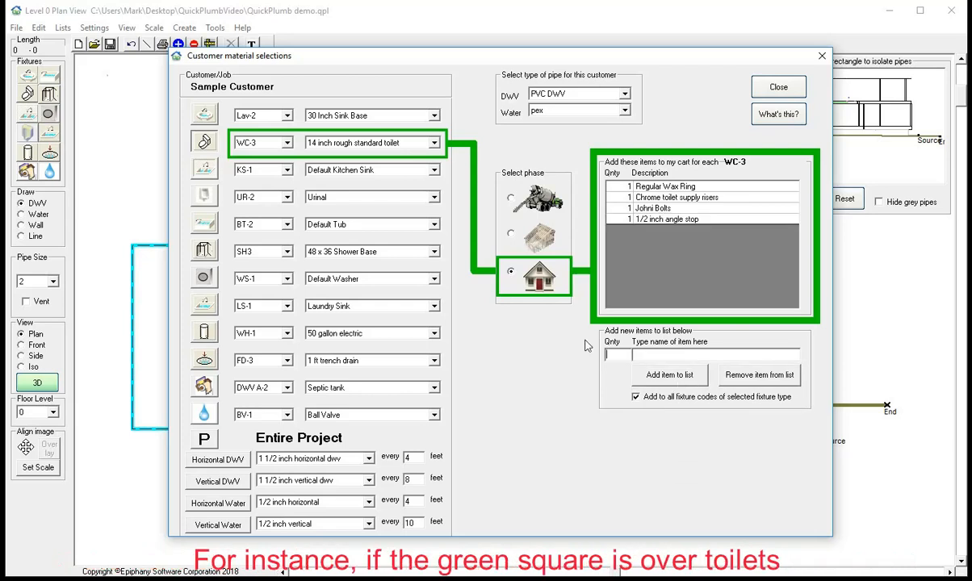
Check the available toilet fixture codes, keep WC-3, and display its items for the under-slab phase.
click(264, 144)
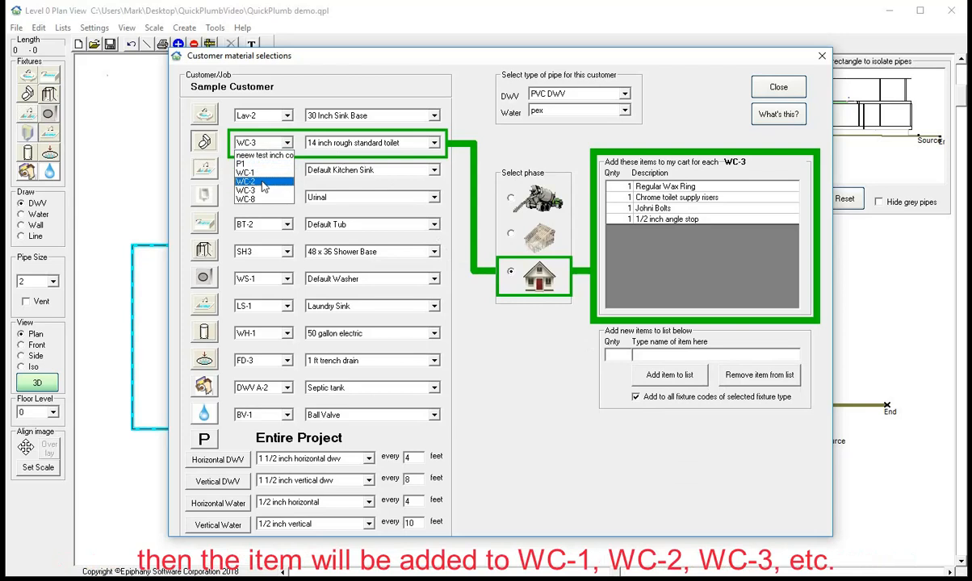
click(263, 190)
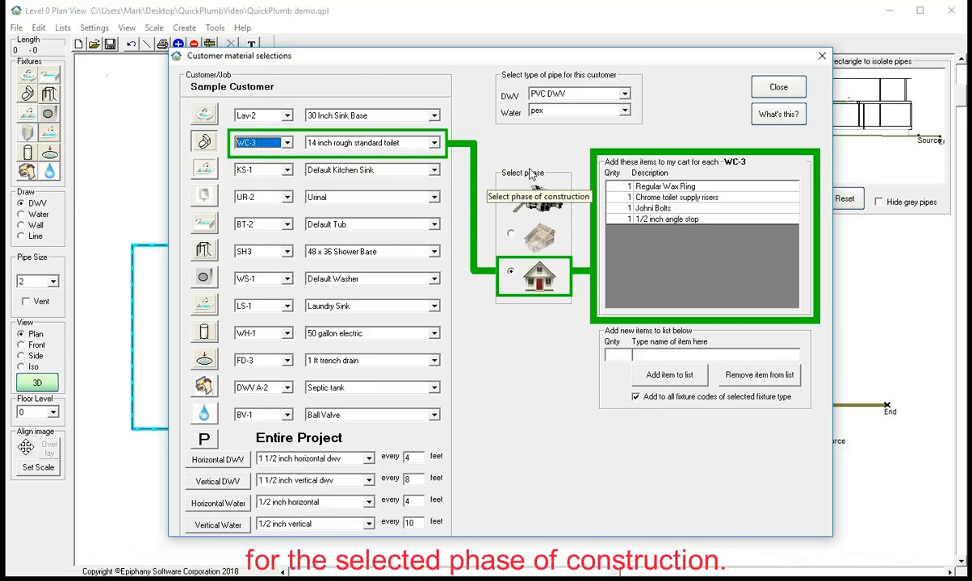
click(510, 197)
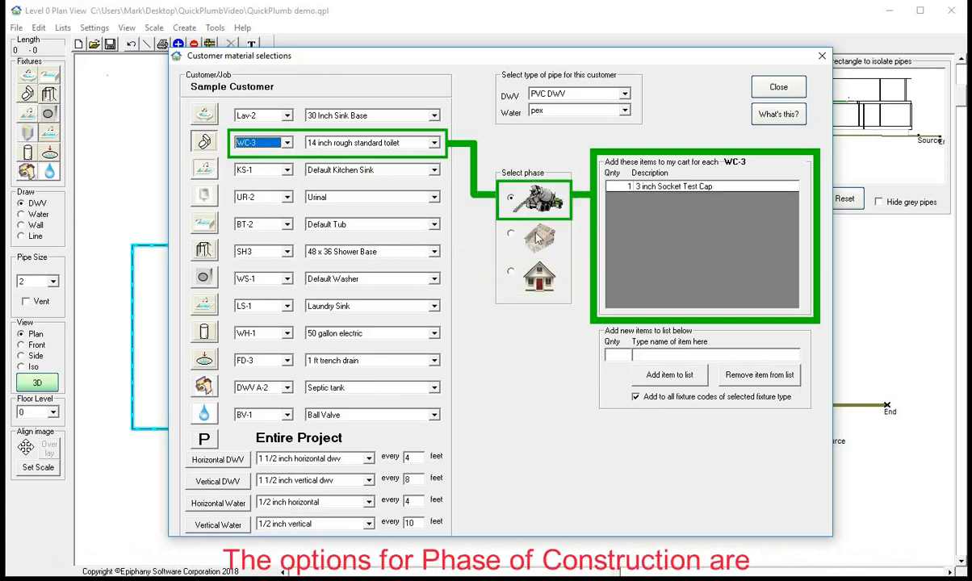
Check the WC-3 items for the rough-in and final phases, and the pipe type options for DWV and water.
click(535, 238)
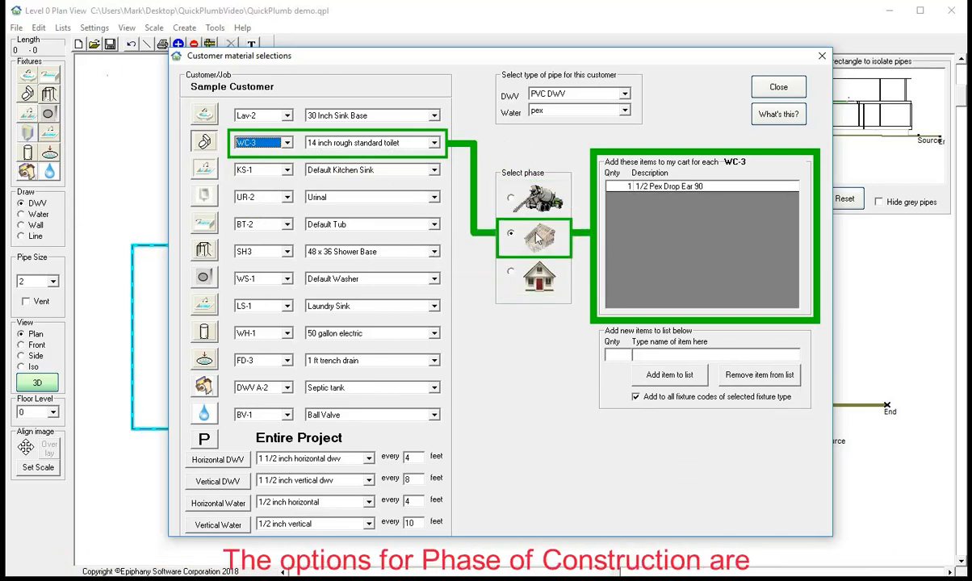
click(540, 276)
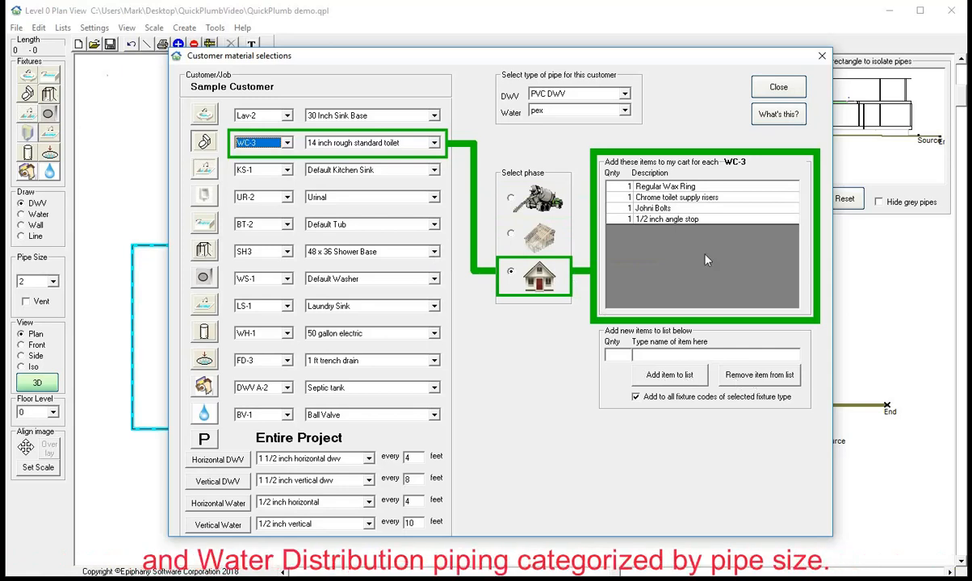
click(624, 94)
click(624, 93)
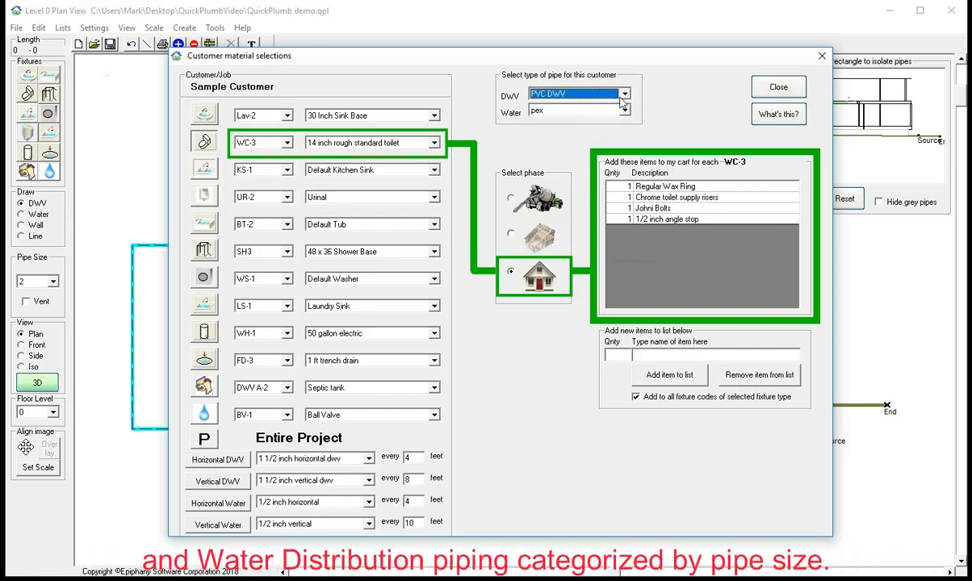
click(624, 112)
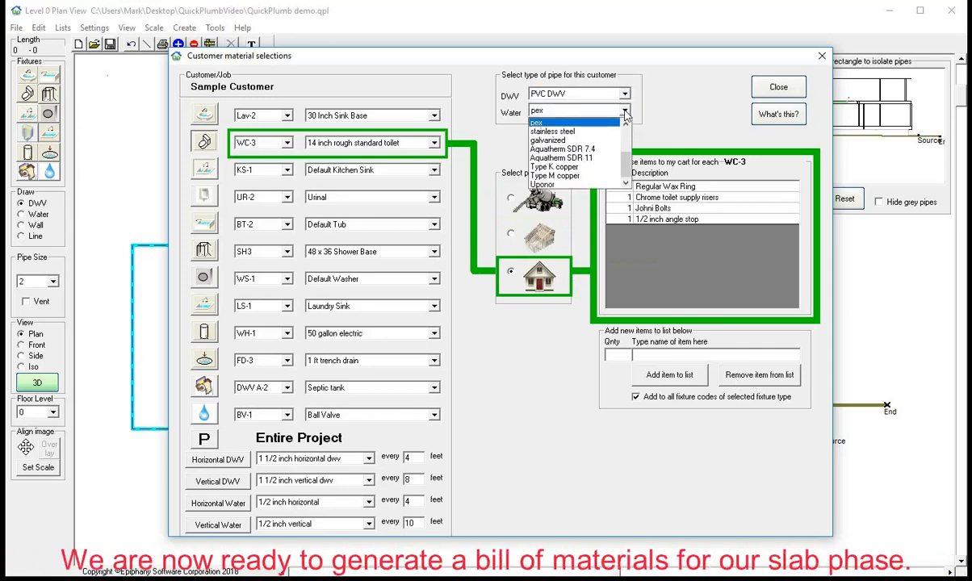
click(624, 112)
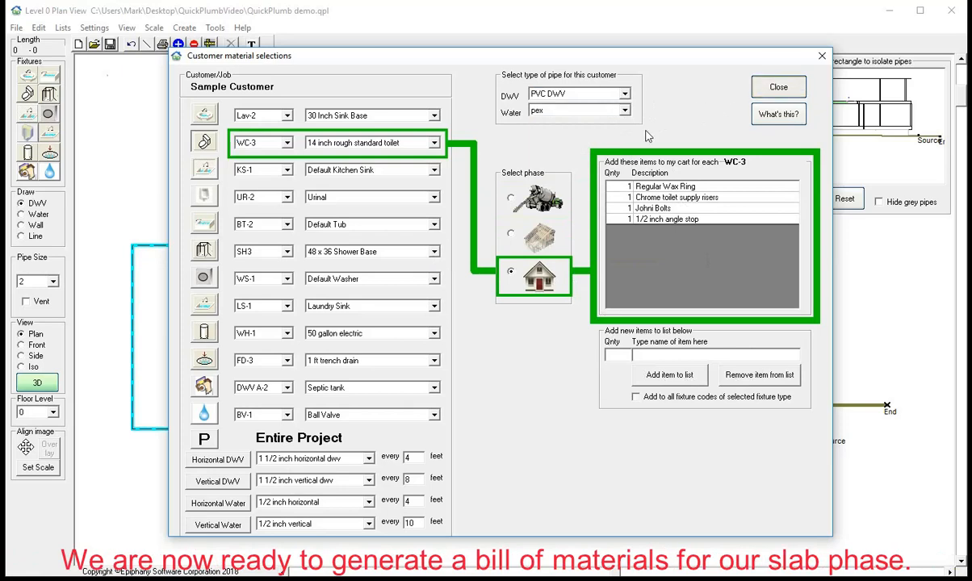
Finish the material selections for Sample Customer and create an Under Slab bill of materials with the slab at floor level 0.
click(777, 87)
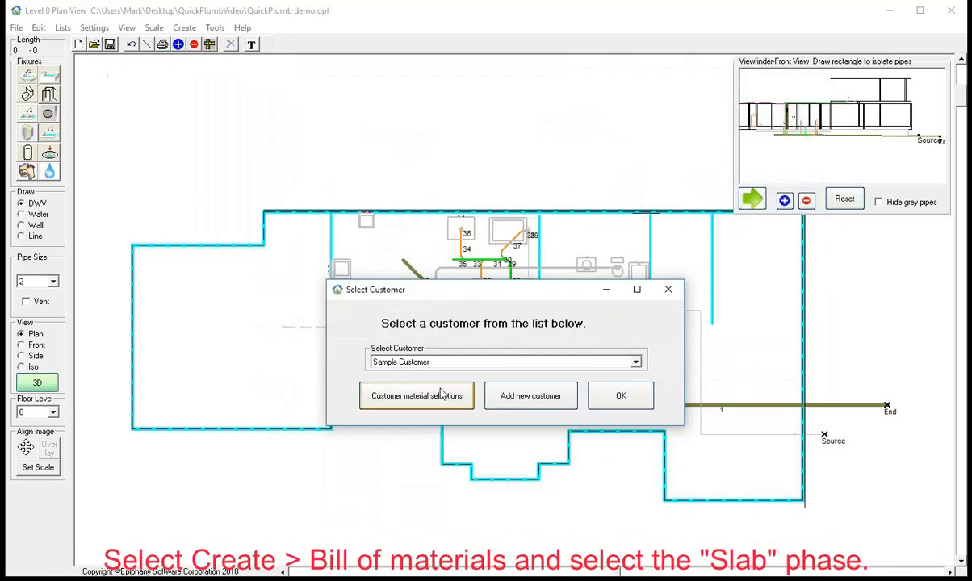
click(622, 396)
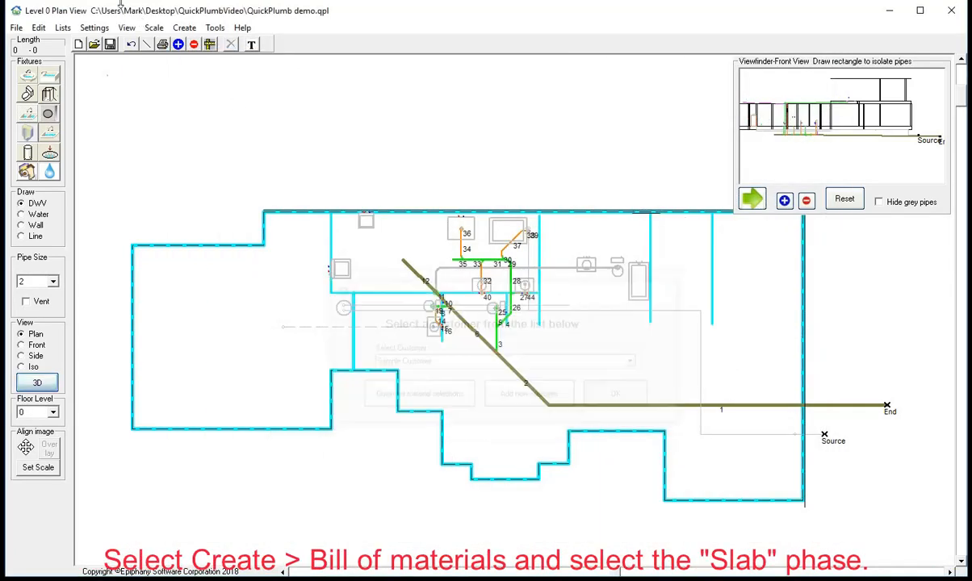
click(181, 27)
click(196, 42)
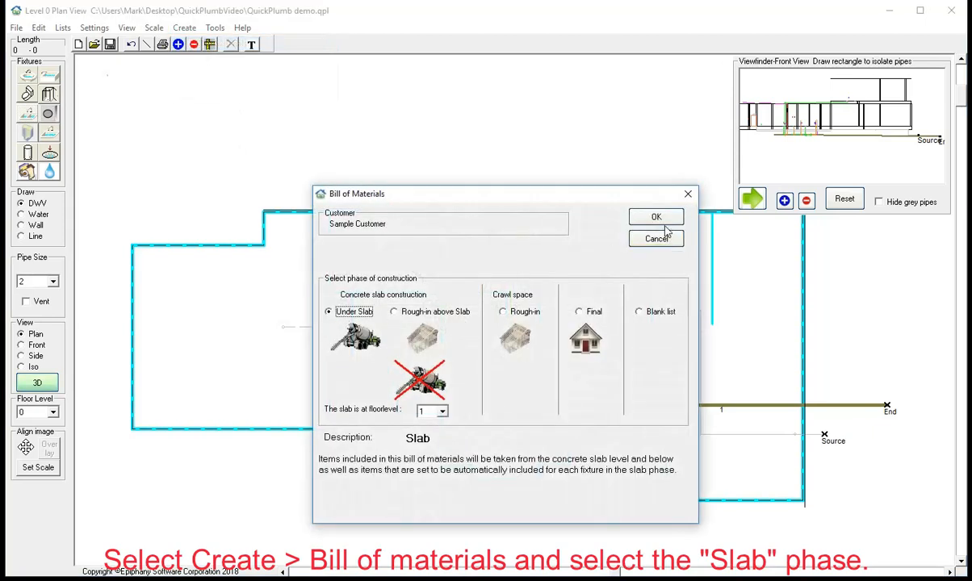
click(442, 412)
click(426, 423)
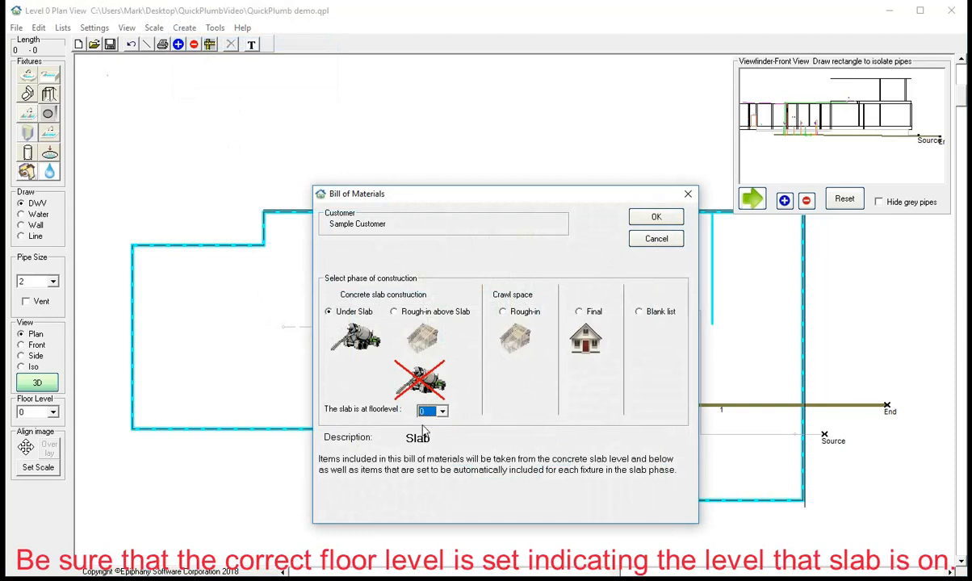
click(664, 219)
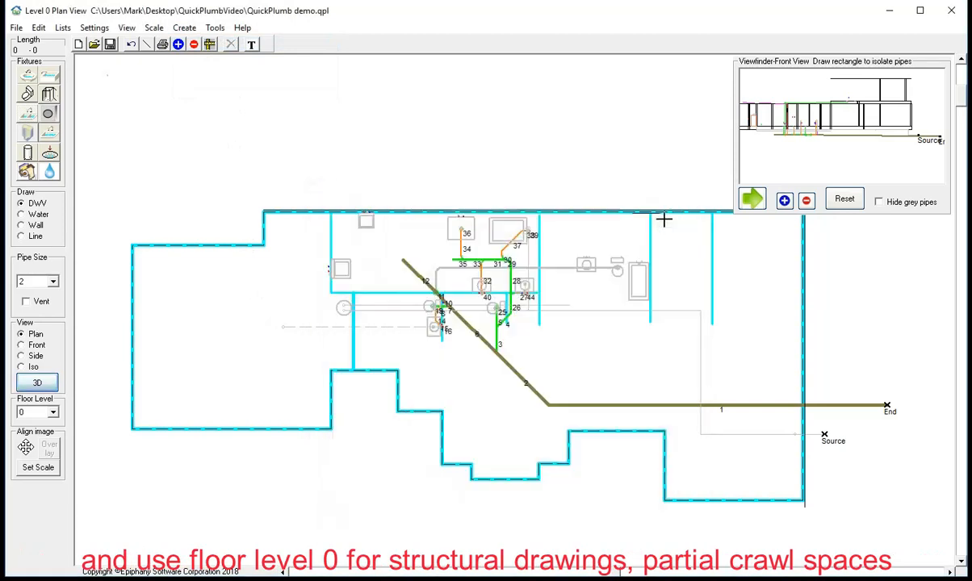
Examine the slab bill of materials through its fittings, pipe, customer-selected items and total.
drag(510, 119, 482, 80)
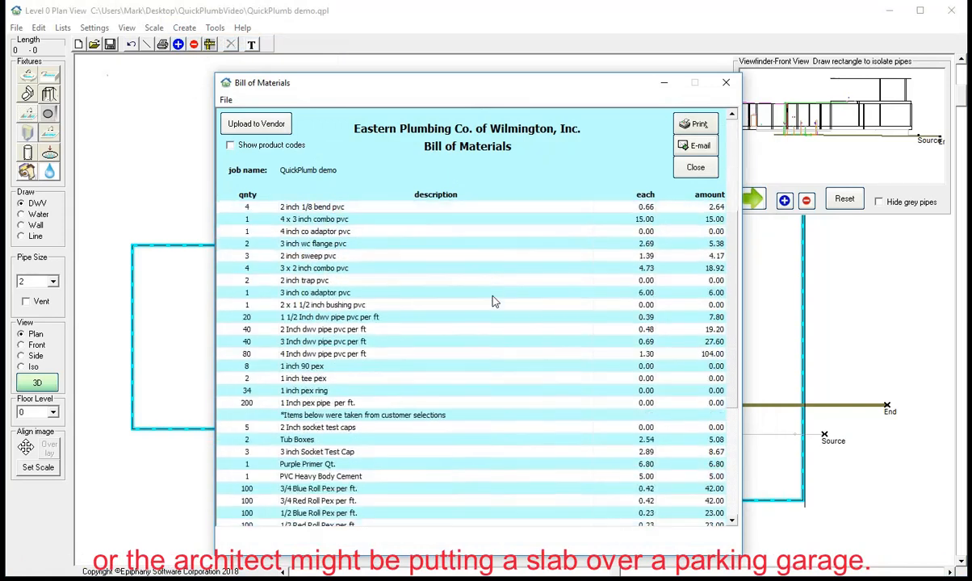
scroll(495, 301, down, 5)
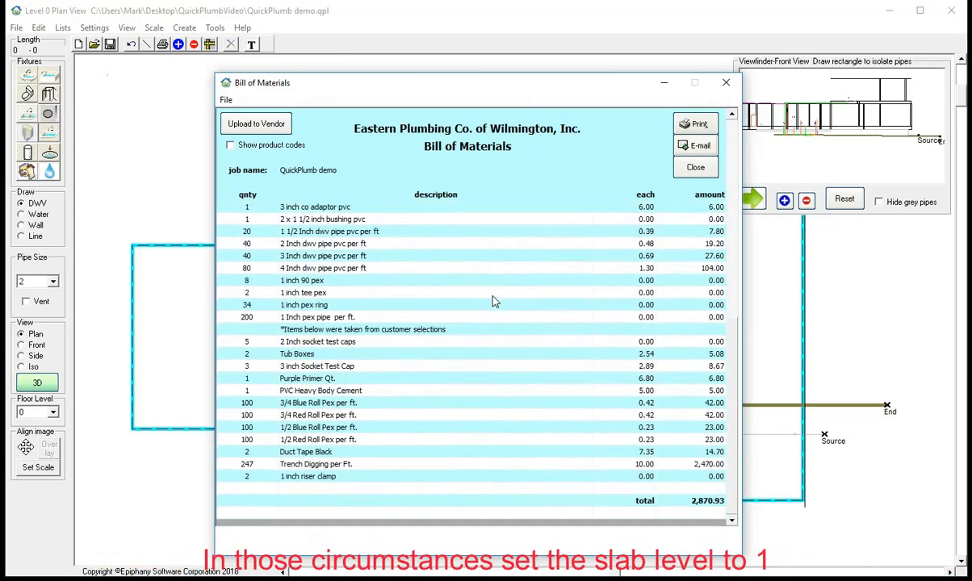
scroll(495, 301, up, 5)
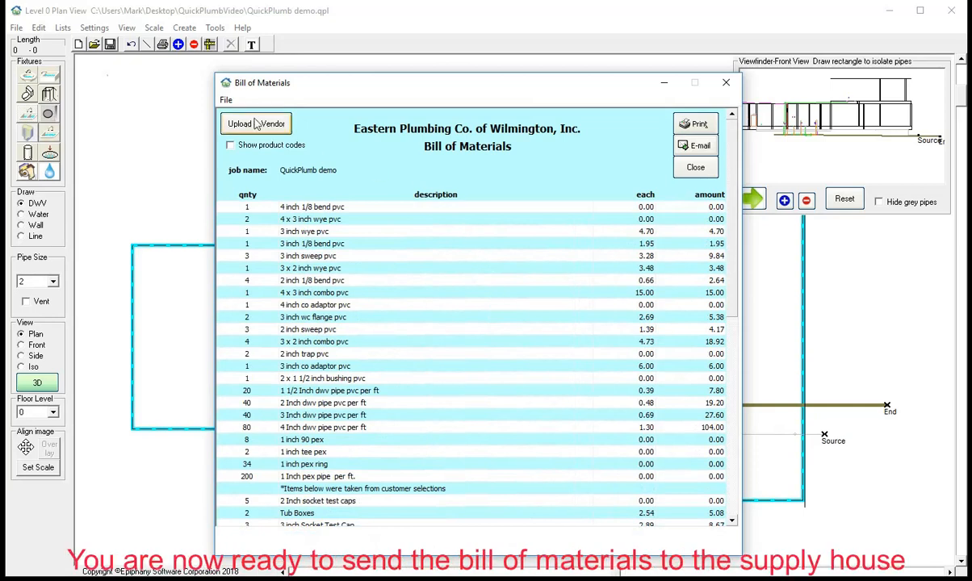
click(225, 99)
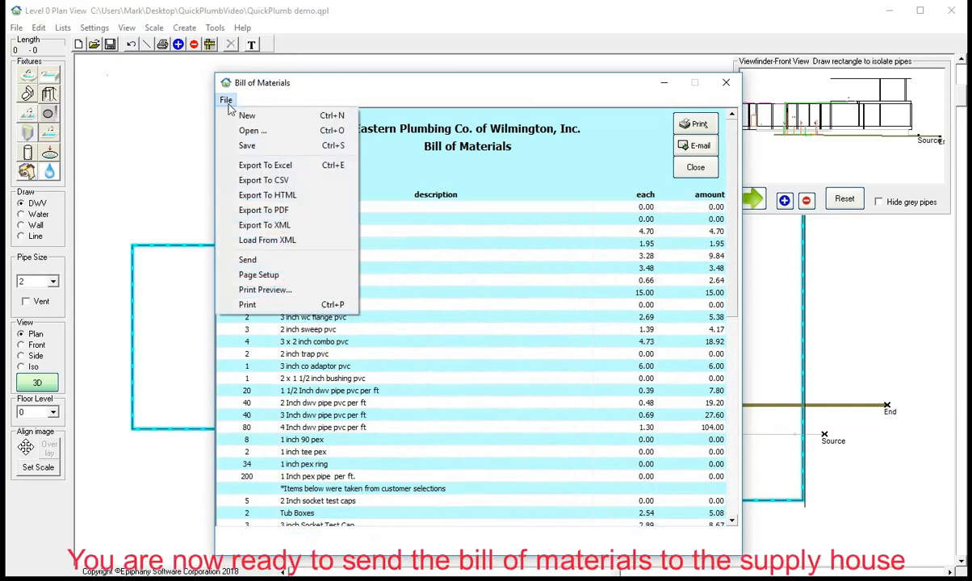
click(271, 210)
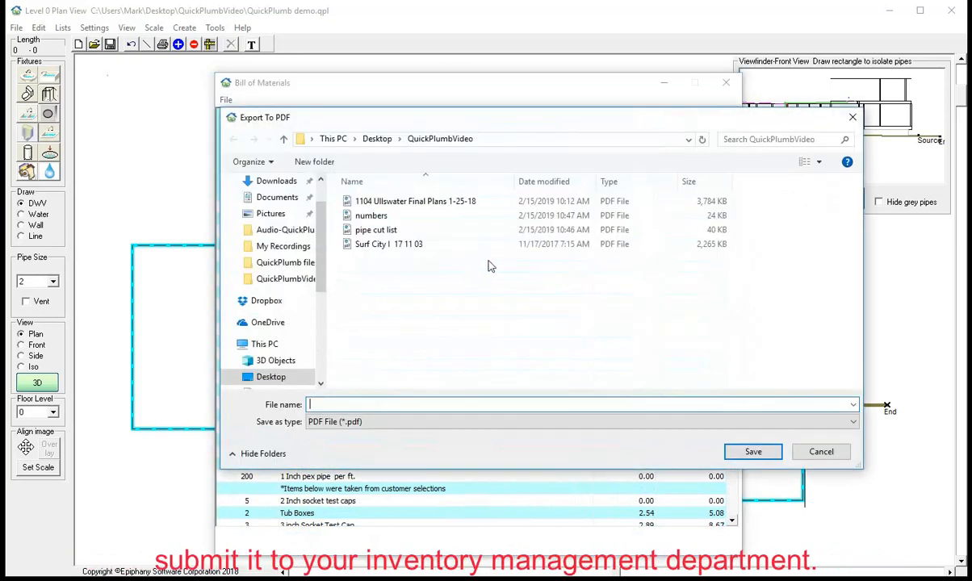
click(821, 452)
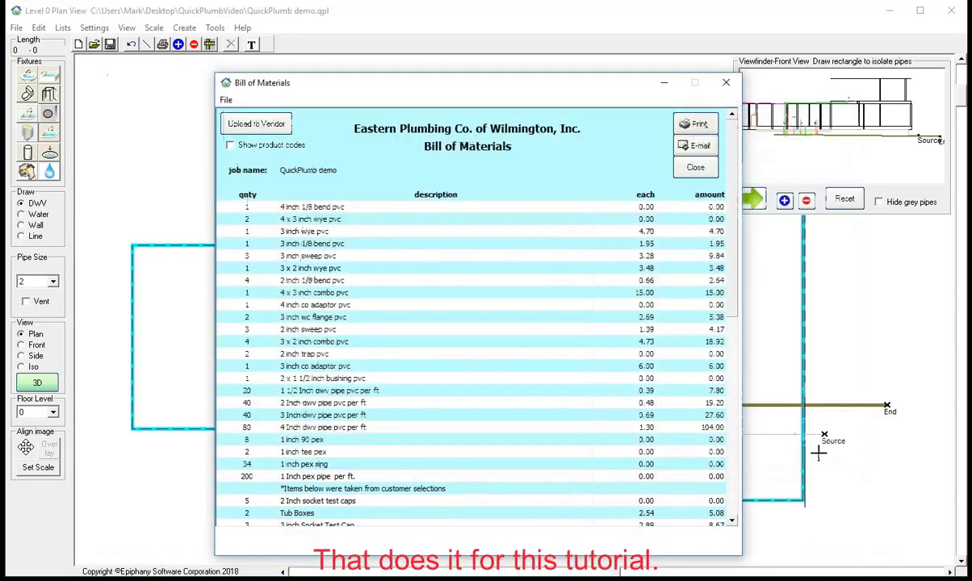
Close the bill of materials.
click(696, 170)
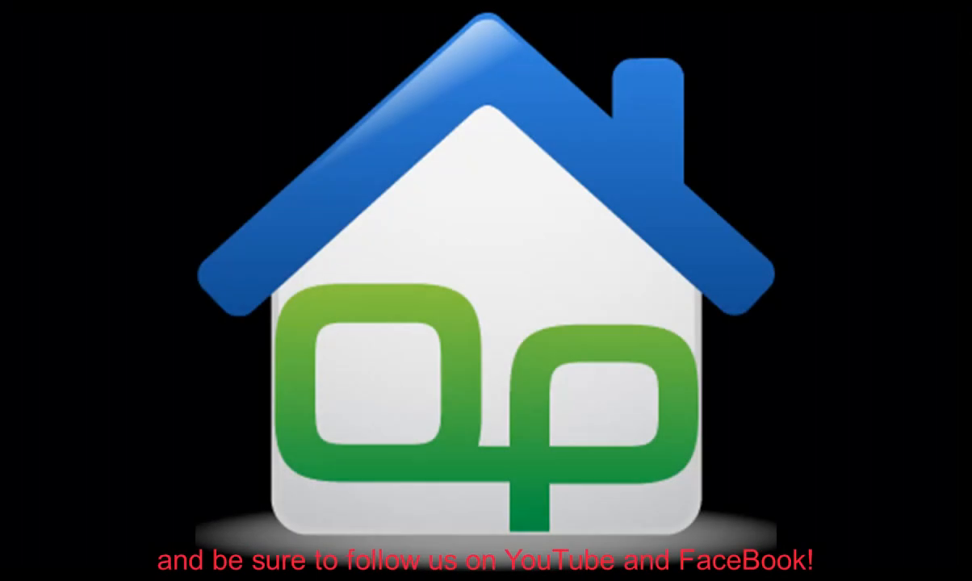